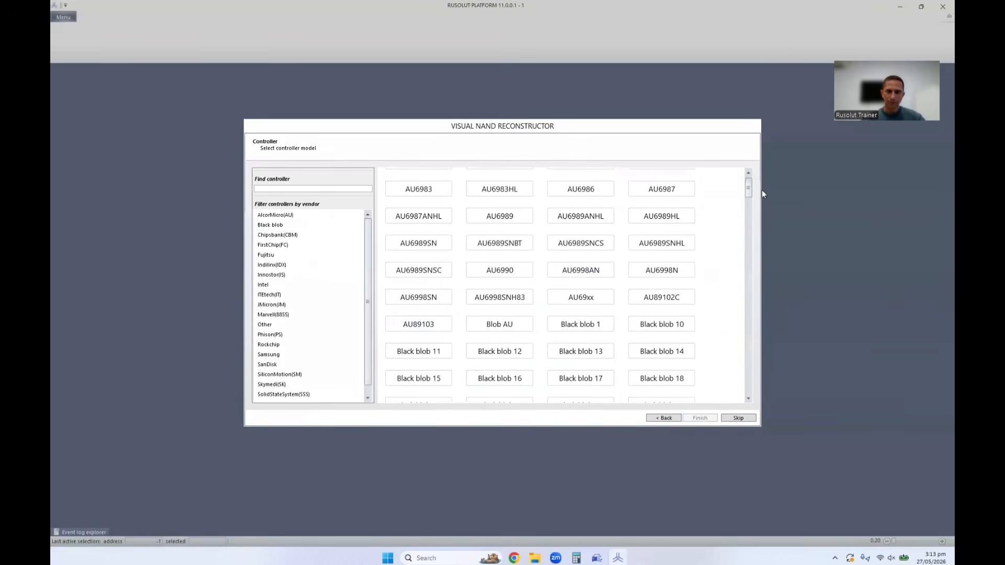
Browse the controller models and review those of Fujitsu, Innostor, Marvell, SanDisk and Skymedi using the vendor filter.
scroll(328, 227, "down", 1)
scroll(307, 341, "up", 1)
scroll(445, 292, "up", 1)
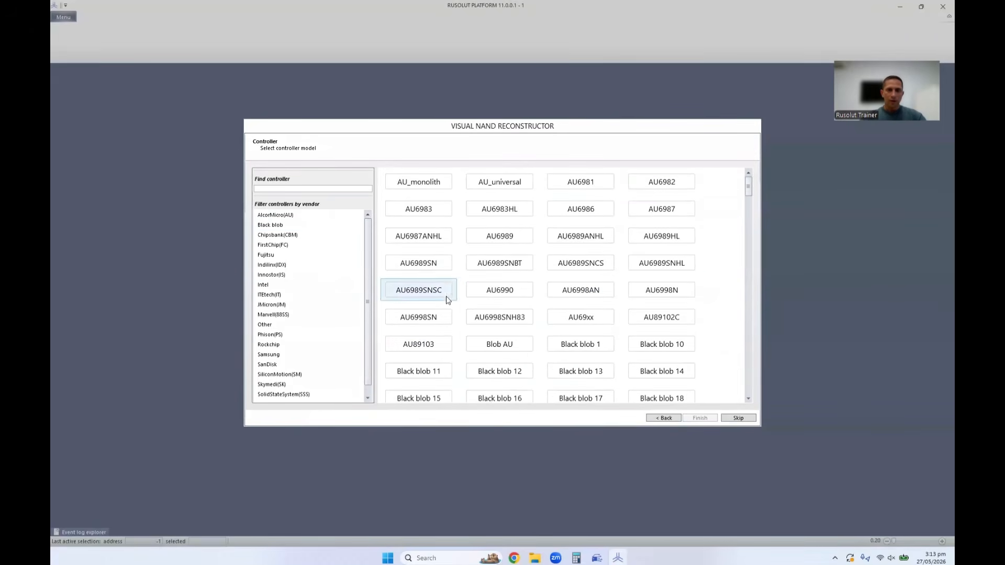
left_click(276, 256)
left_click(273, 276)
left_click(272, 315)
left_click(266, 364)
left_click(273, 385)
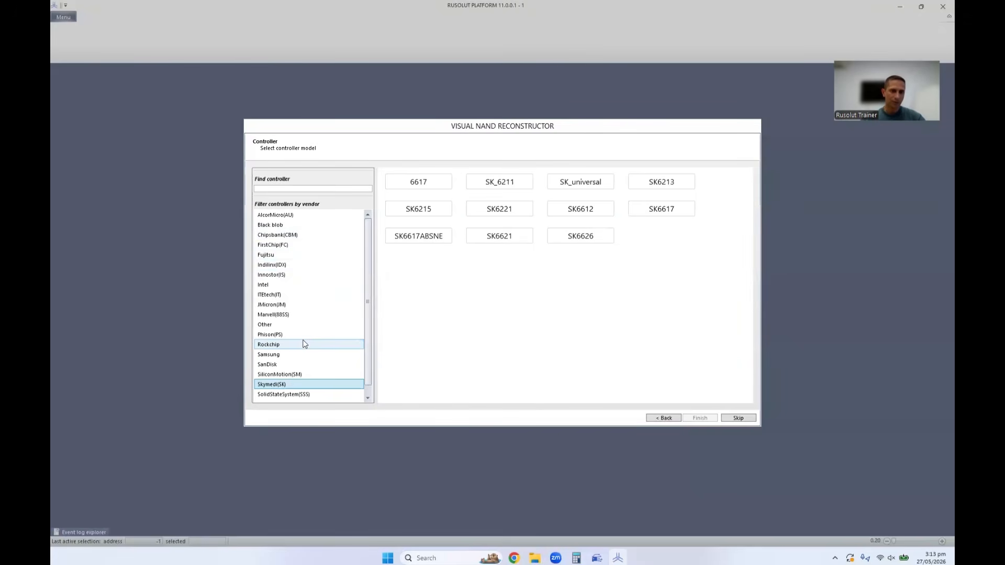
Filter the controllers by Black blob and look through the board photos for a matching device.
left_click(274, 226)
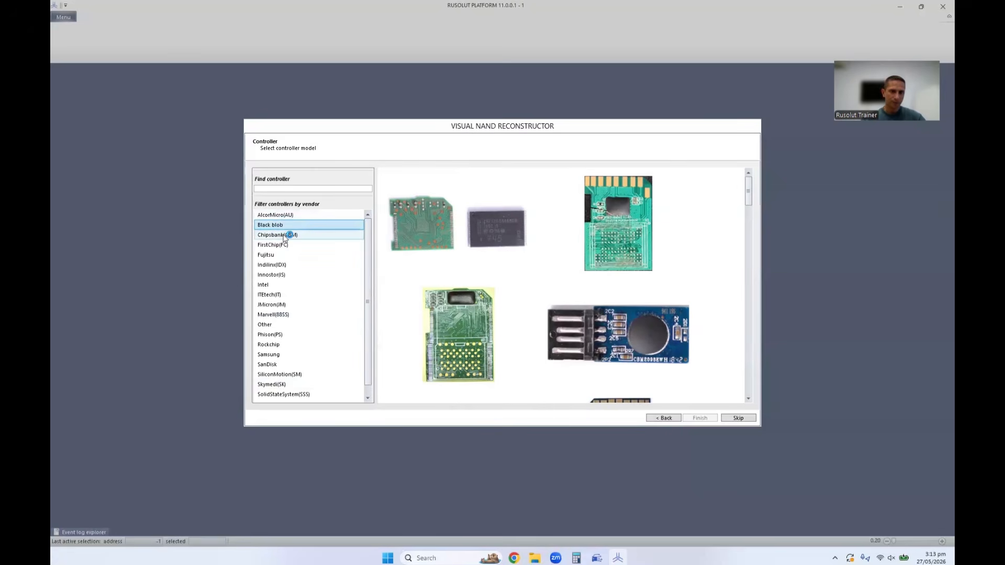
scroll(539, 254, "down", 2)
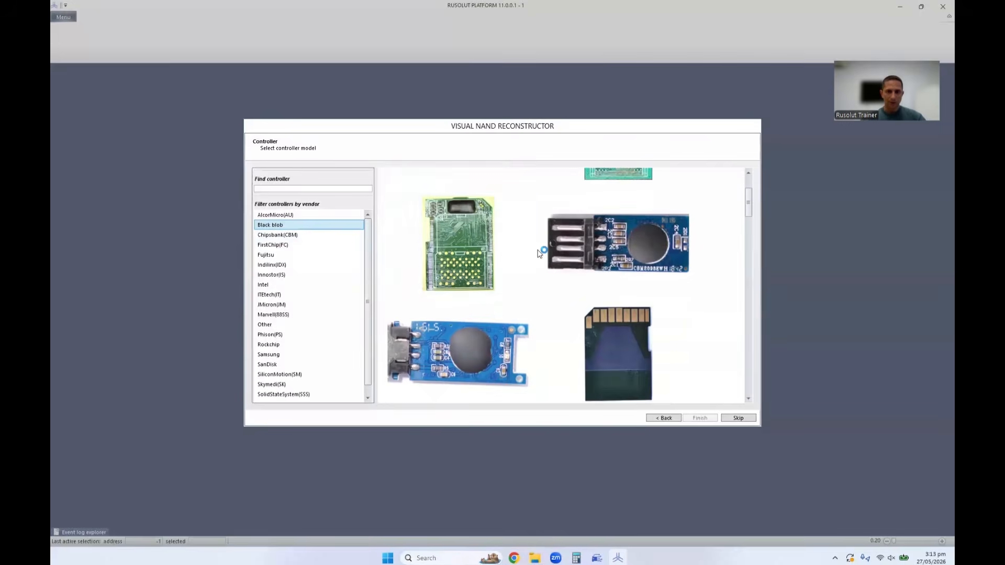
scroll(540, 254, "down", 2)
scroll(540, 258, "down", 3)
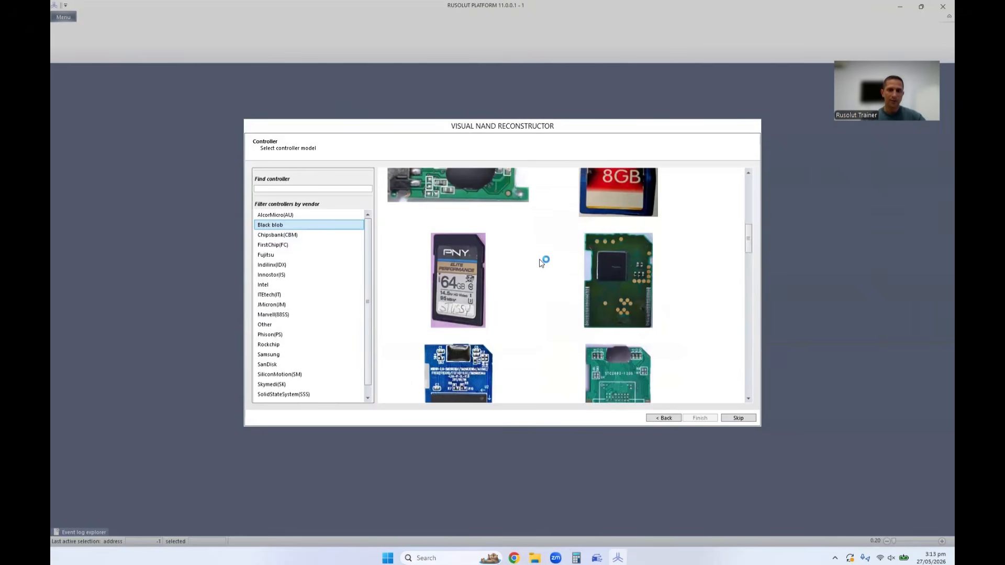
scroll(541, 262, "down", 4)
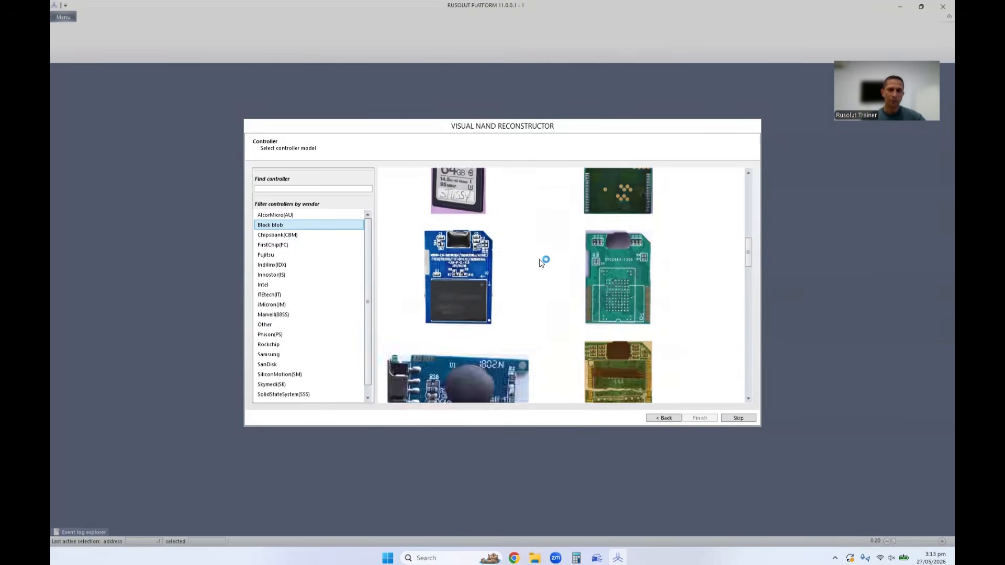
scroll(542, 262, "down", 3)
scroll(542, 264, "down", 3)
scroll(541, 263, "down", 7)
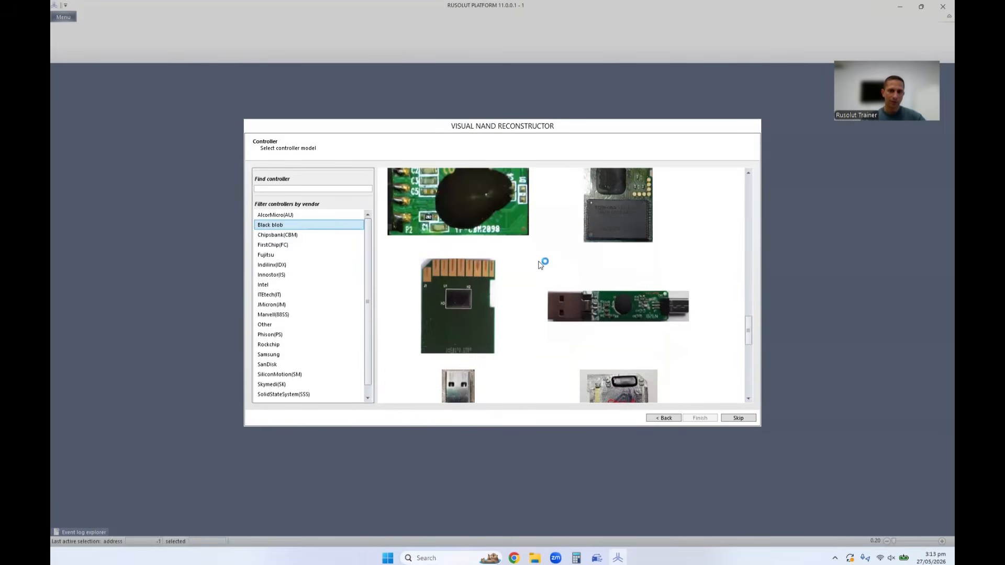
scroll(540, 264, "down", 3)
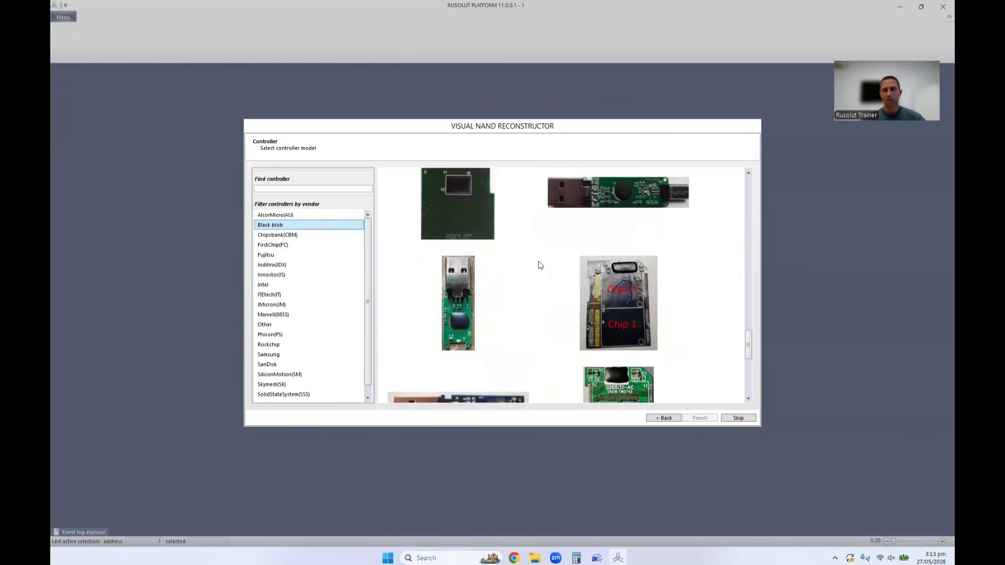
scroll(541, 265, "down", 9)
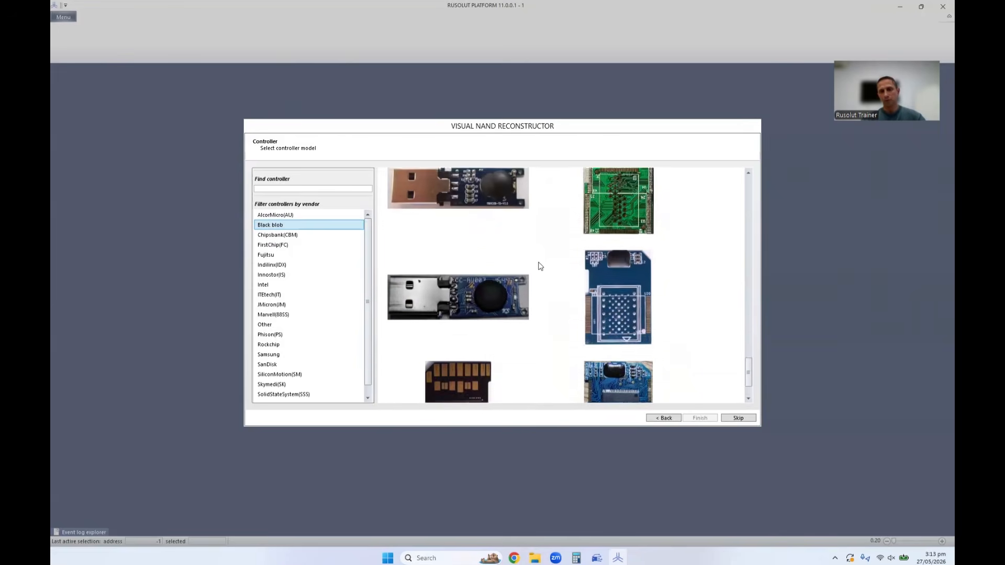
scroll(536, 272, "up", 10)
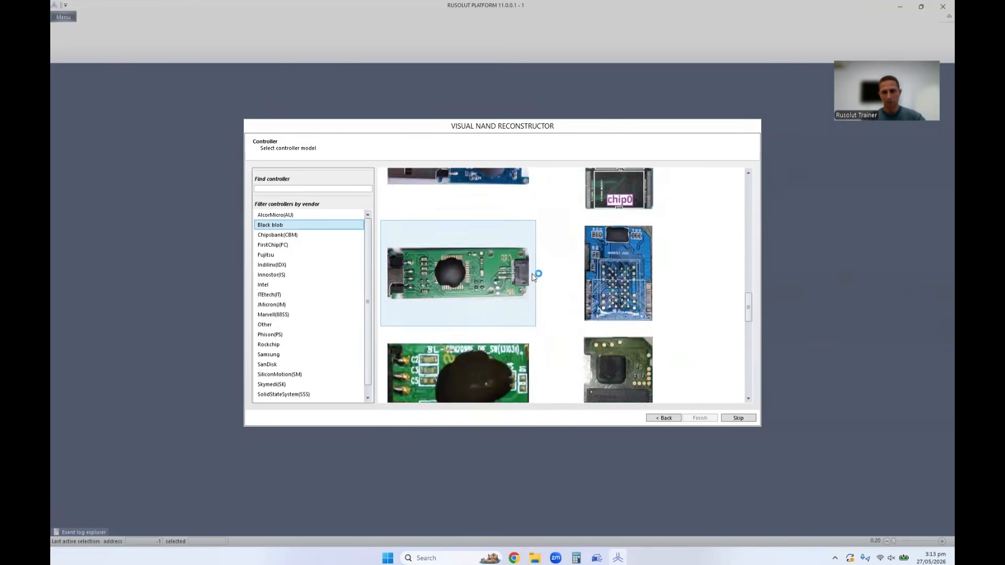
scroll(532, 280, "up", 3)
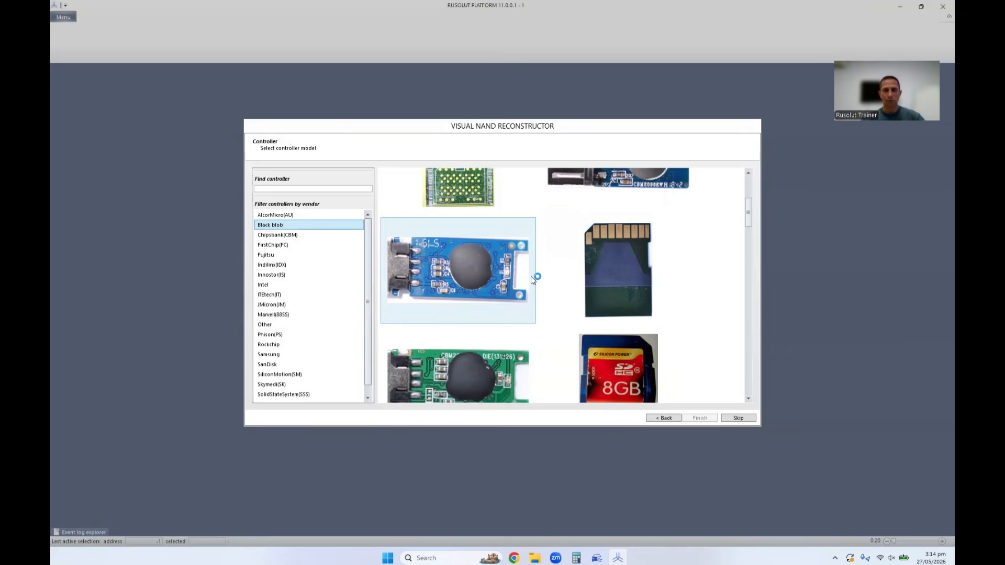
scroll(531, 280, "up", 3)
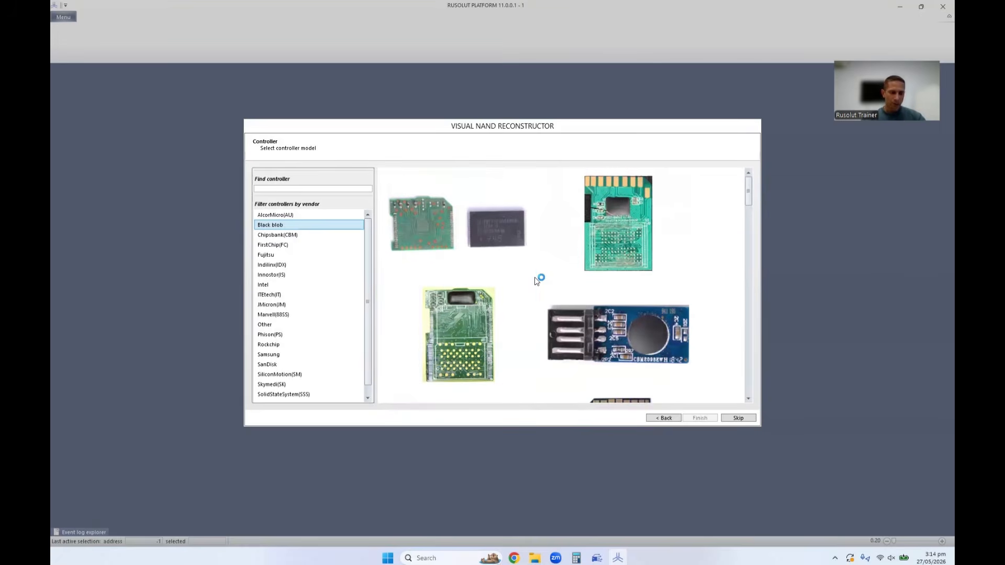
scroll(535, 281, "down", 10)
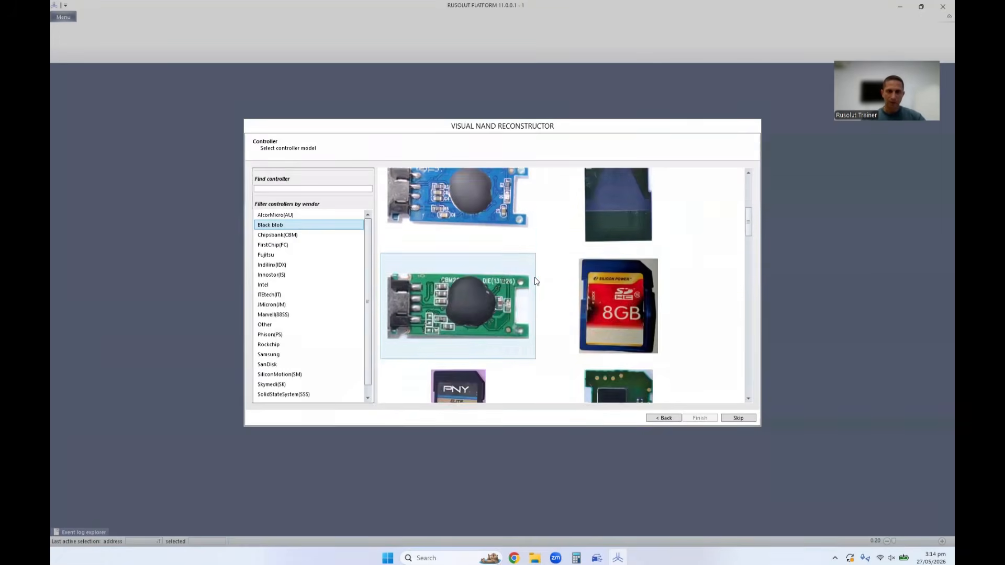
scroll(535, 278, "down", 10)
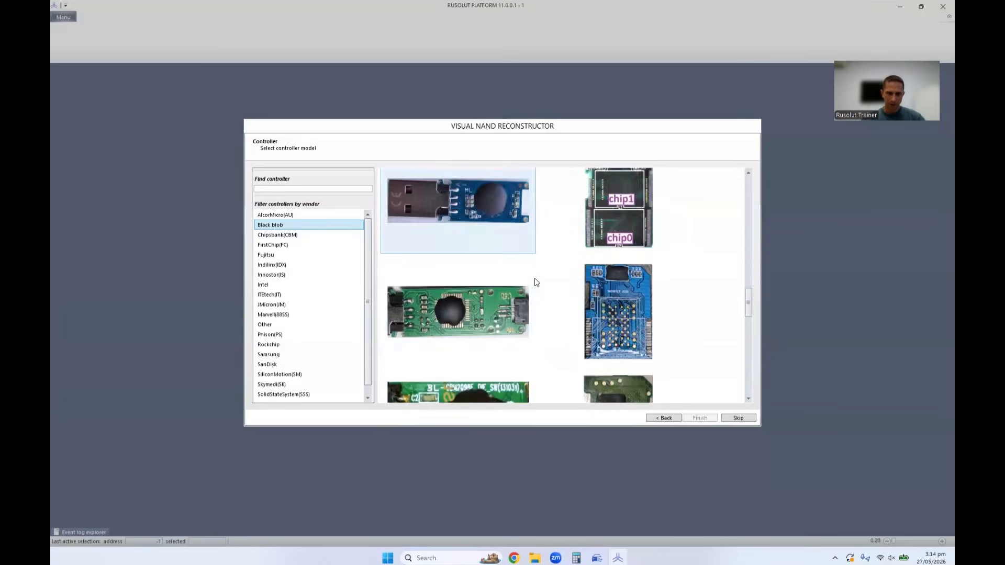
Review the enlarged photos of the green SD card board marked S4E8030 and finish the setup with it as the controller.
double_click(463, 263)
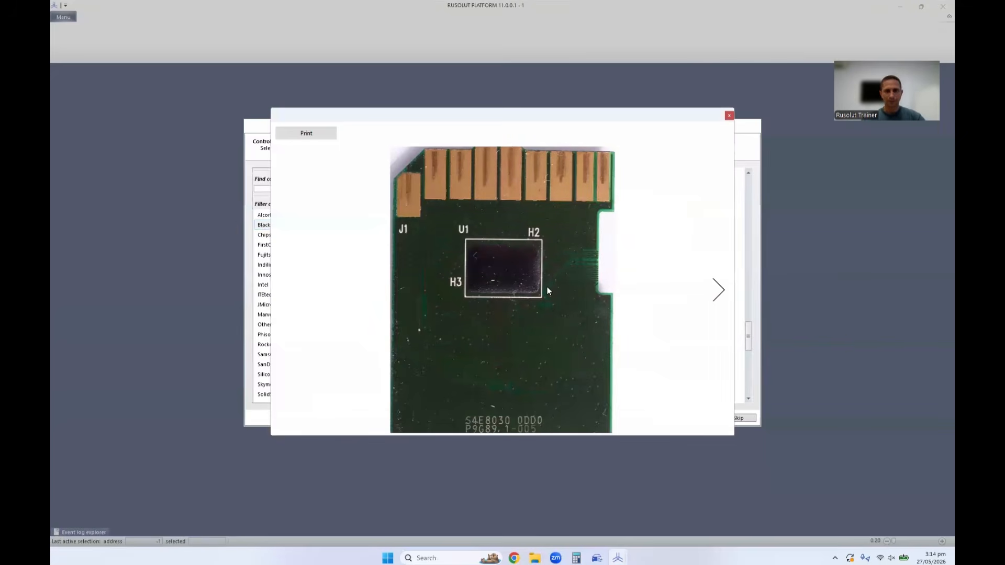
left_click(717, 294)
left_click(717, 297)
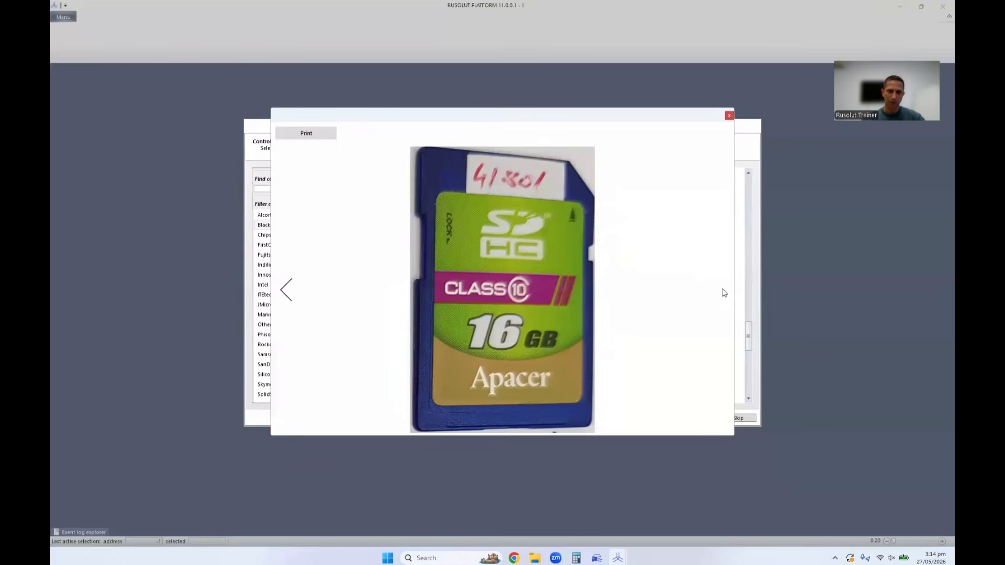
left_click(294, 291)
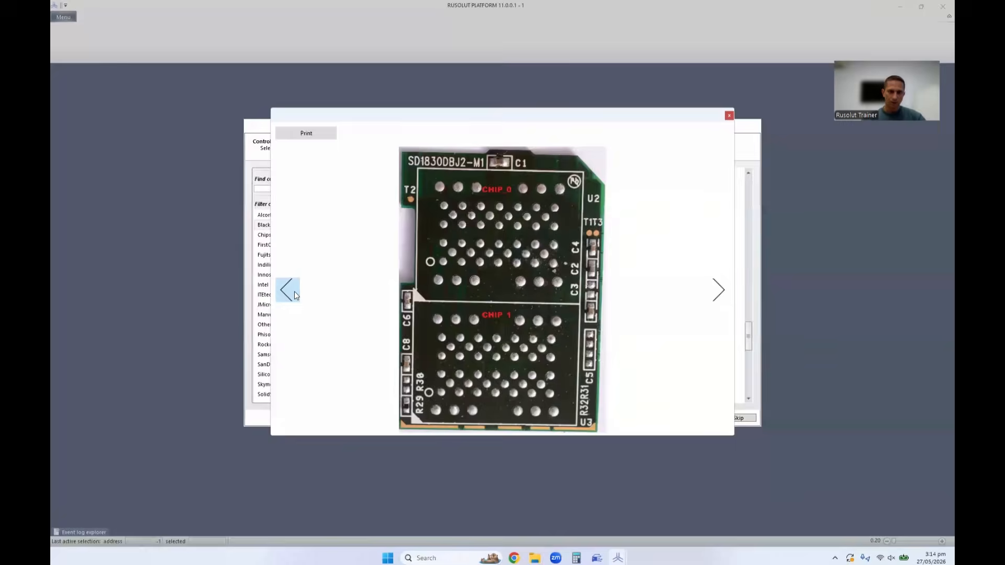
left_click(295, 291)
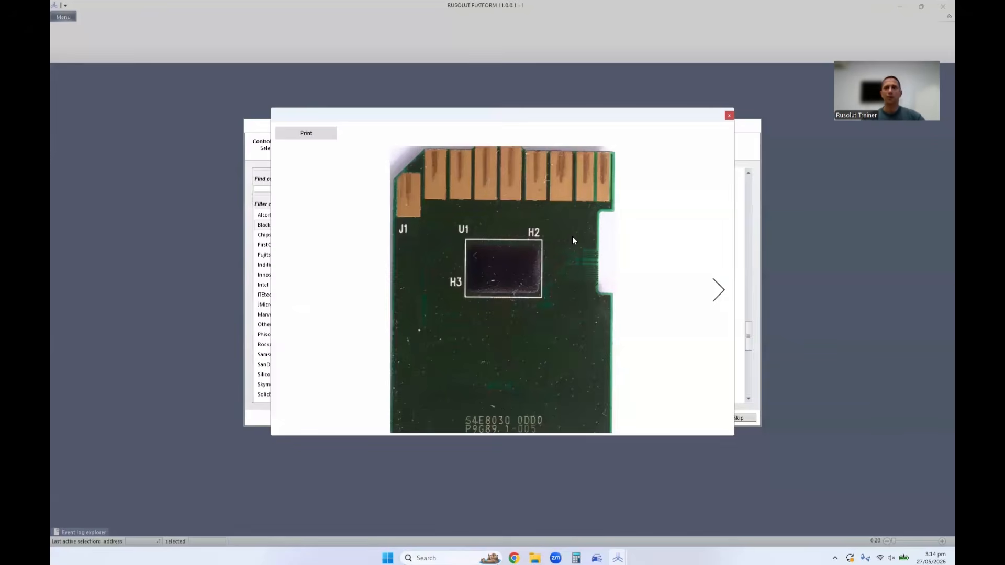
left_click(729, 115)
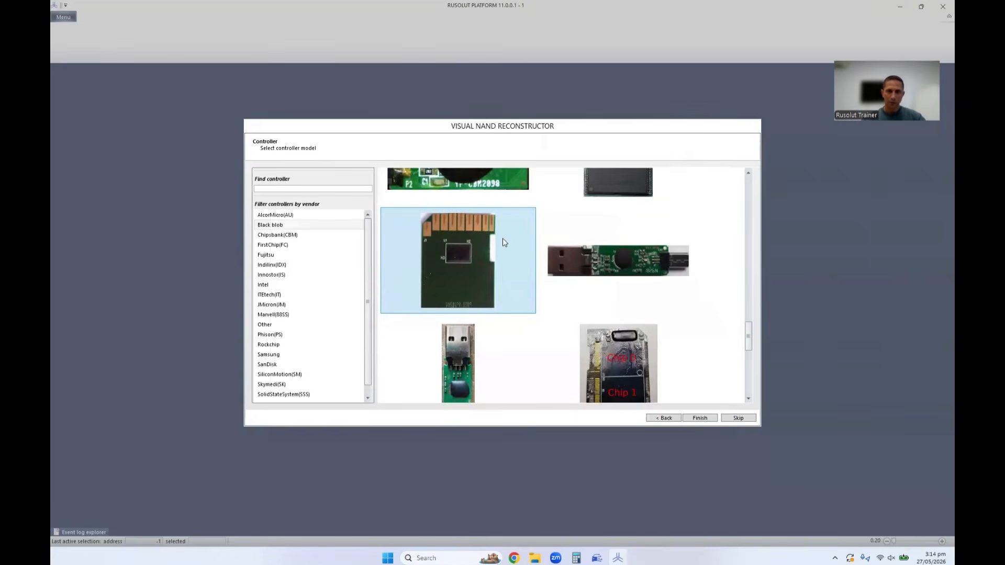
left_click(700, 418)
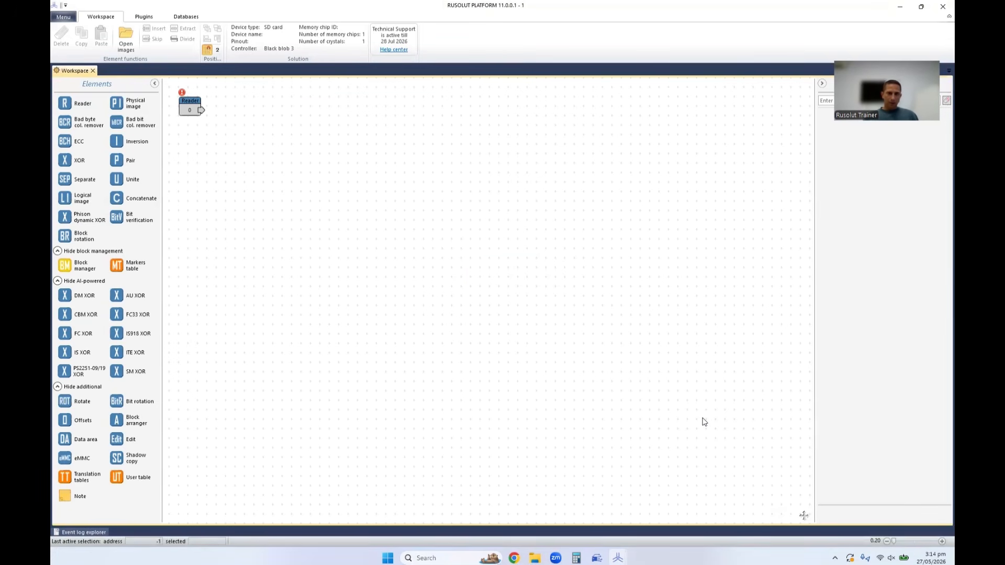
Read the chip ID for the Reader element and apply the H27UCG8T2MYR configuration from the Trusted DB.
left_click_drag(190, 110, 226, 181)
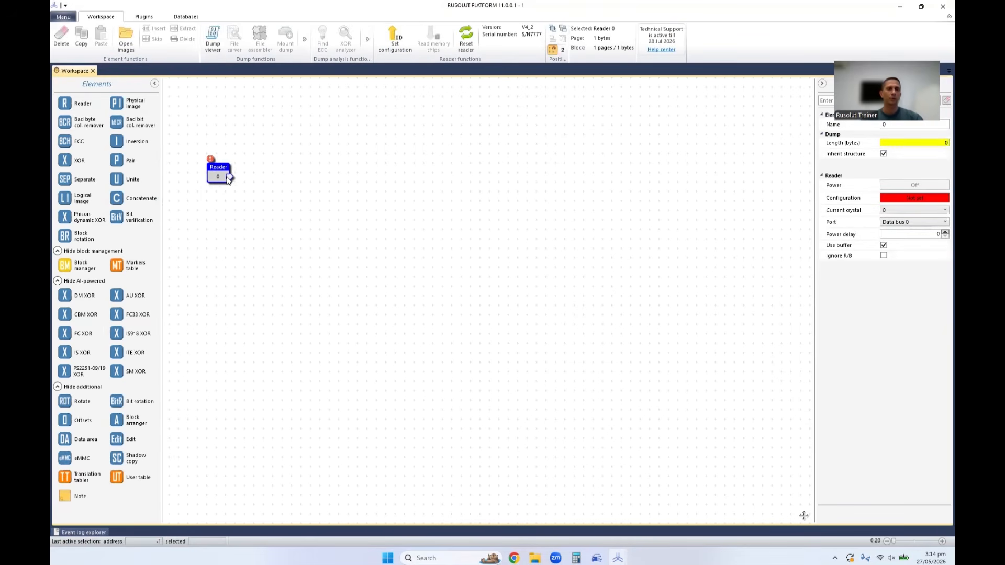
left_click(400, 46)
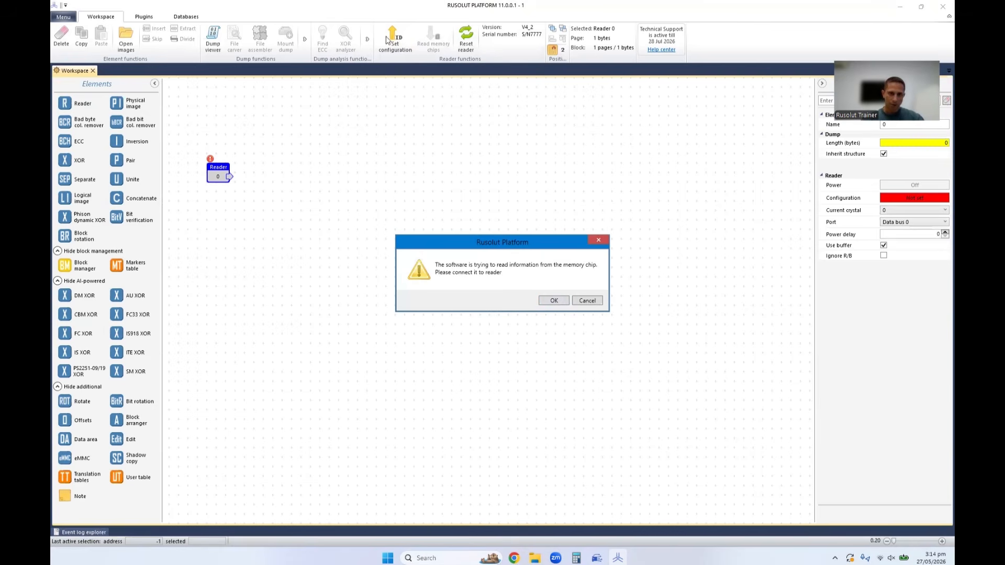
left_click(555, 301)
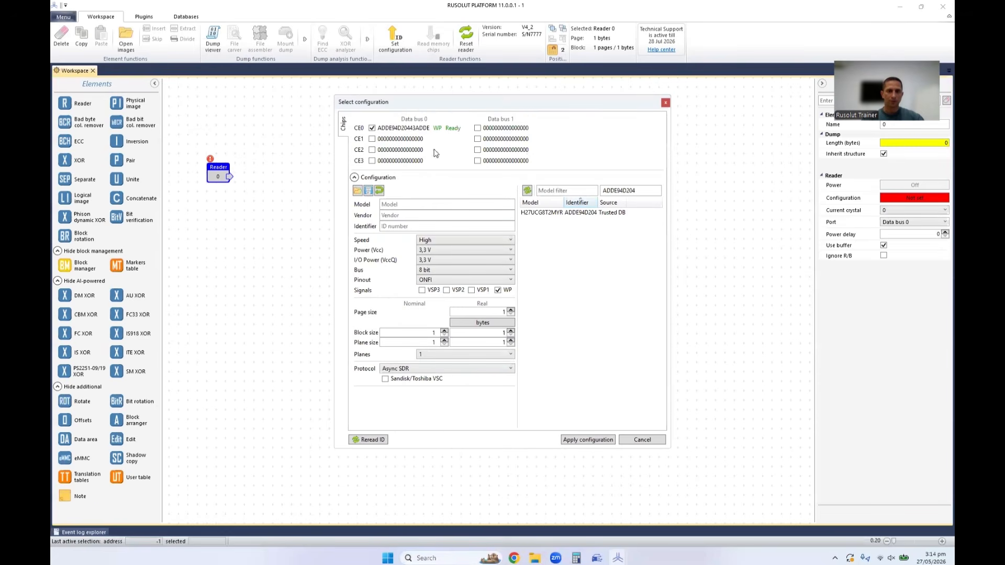
left_click(571, 213)
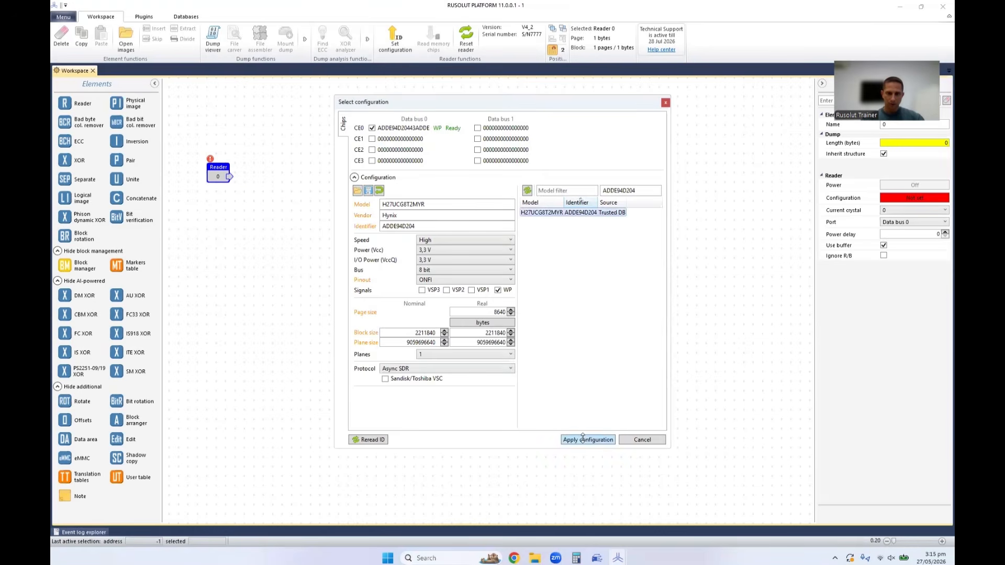
left_click(606, 440)
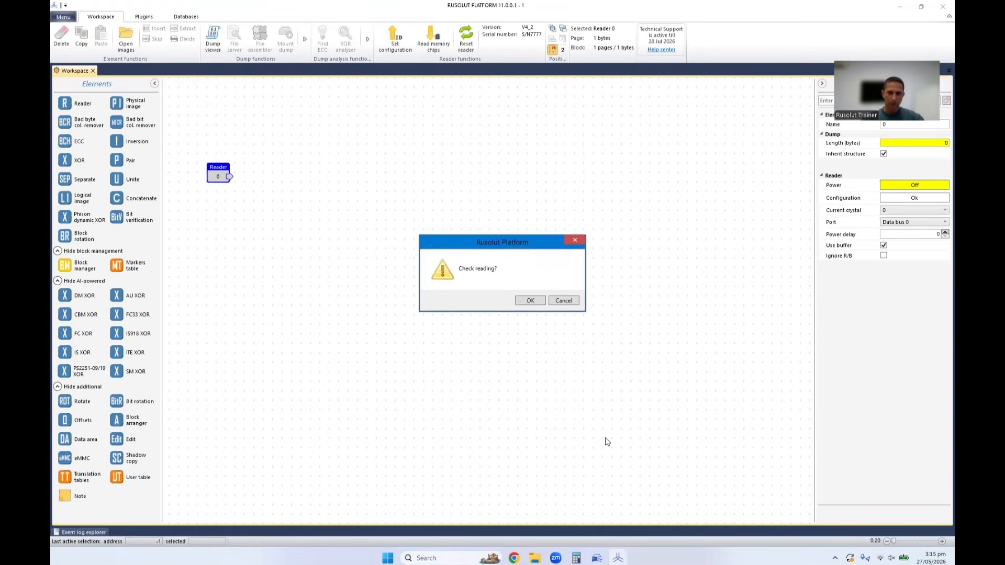
Run the reading check, examine the chip data across the page width and further down in the bitmap view, and close it.
left_click(533, 302)
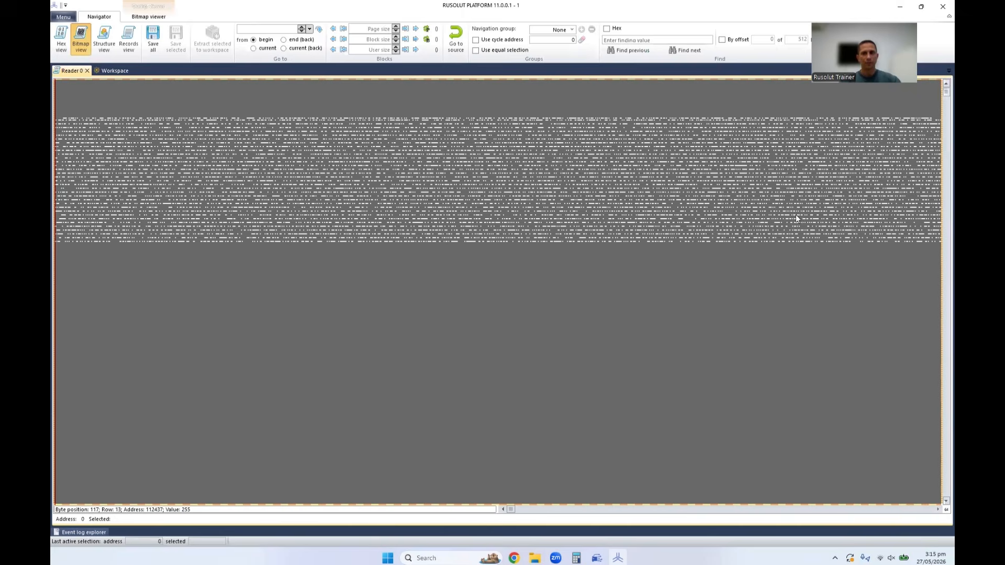
scroll(690, 400, "down", 5)
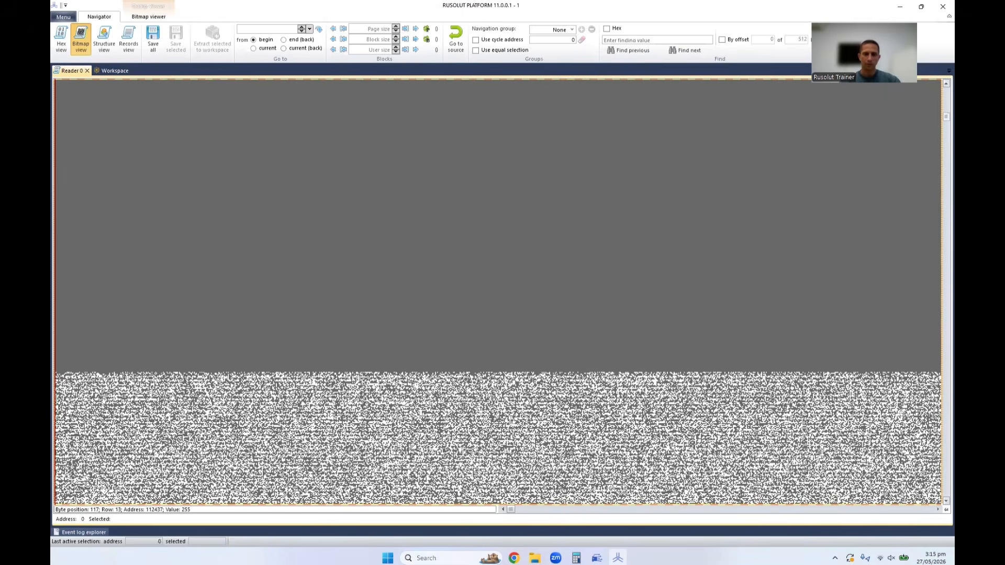
left_click(760, 509)
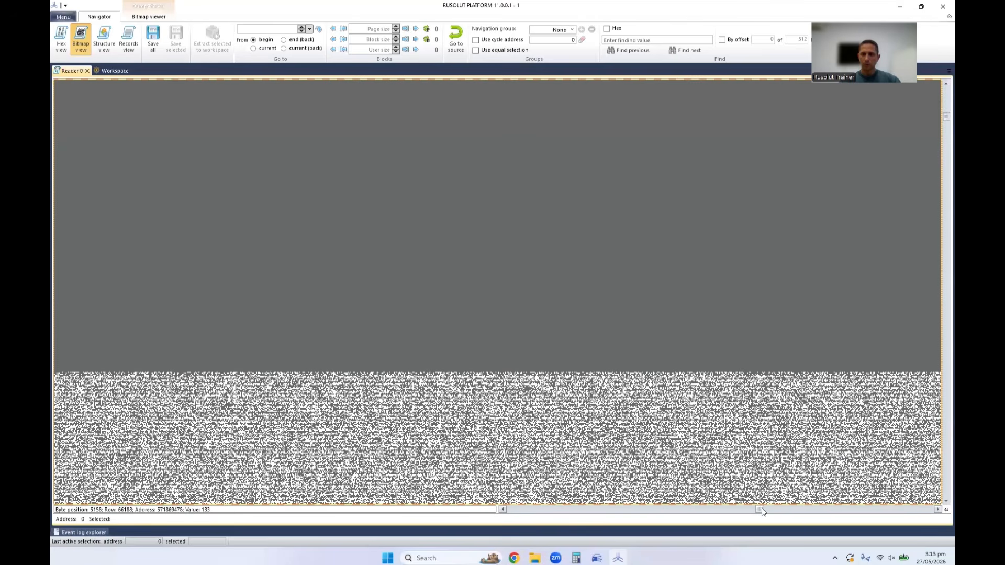
left_click(926, 510)
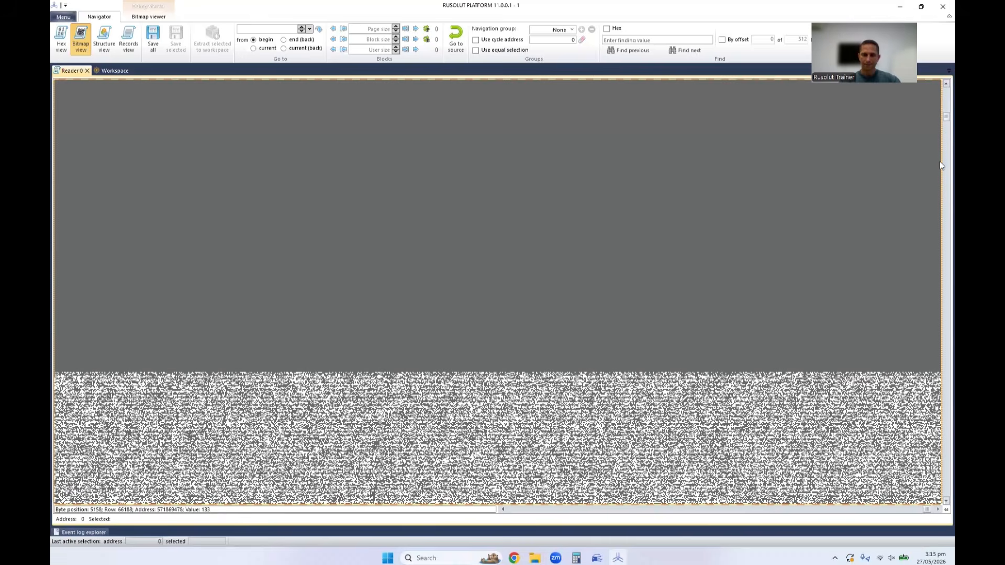
left_click_drag(945, 117, 940, 161)
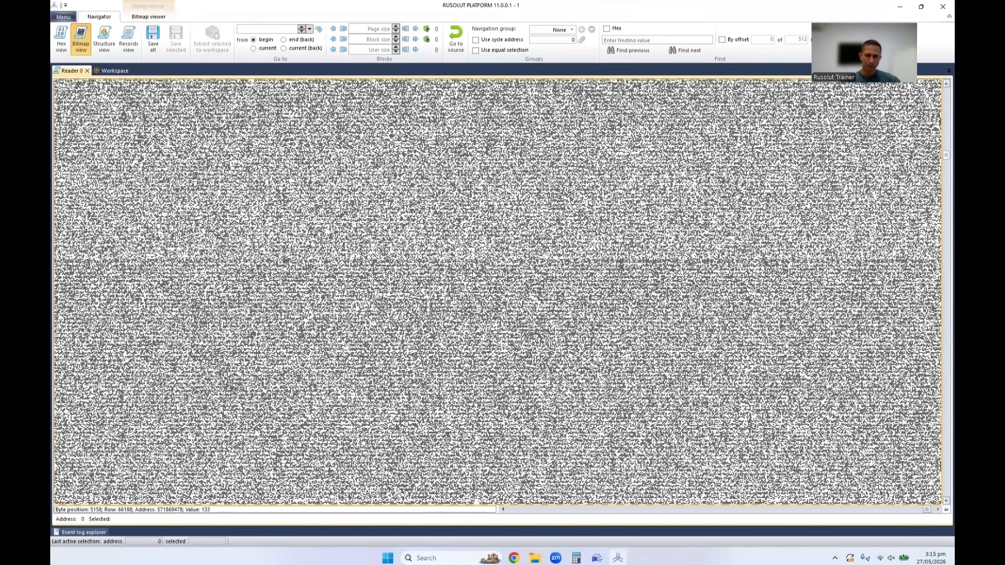
left_click(87, 71)
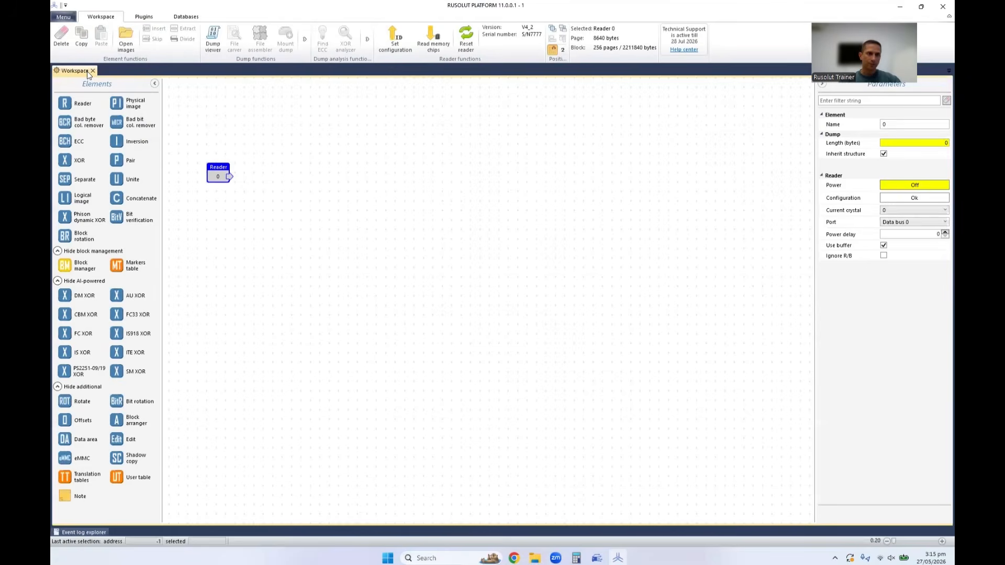
Start reading the memory chips with the number of chips set to 2 and apply the found solution.
left_click_drag(218, 173, 246, 201)
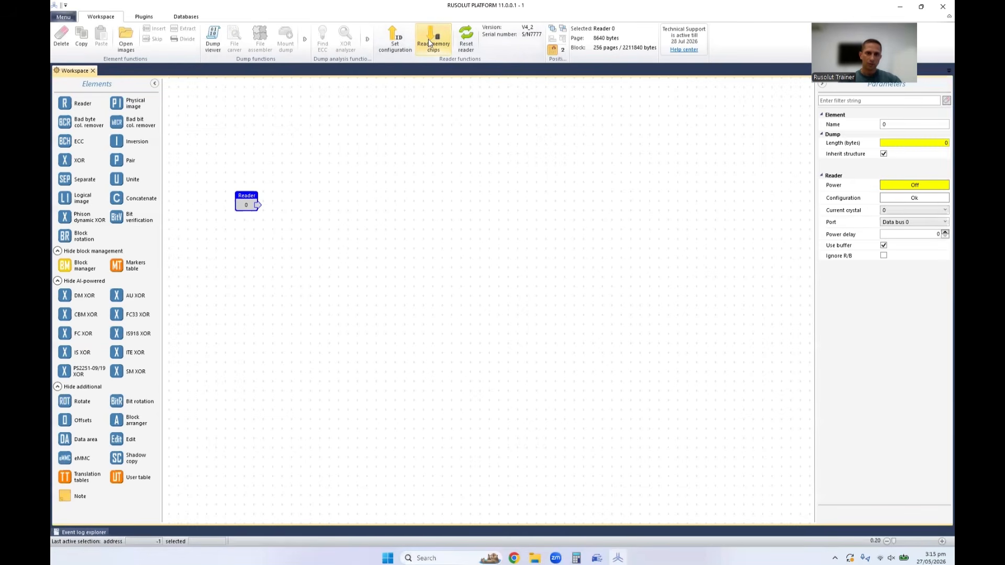
left_click(428, 38)
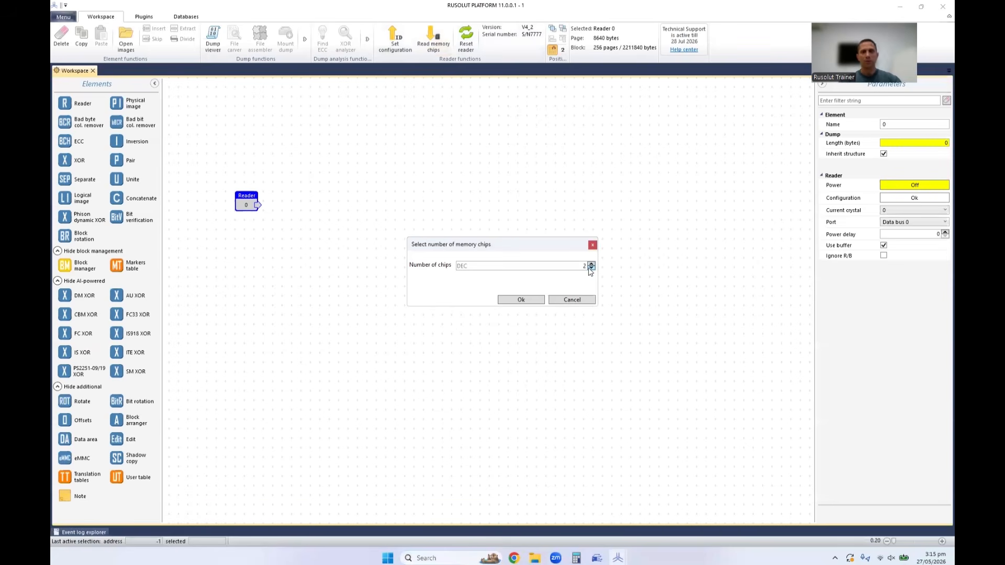
left_click(532, 301)
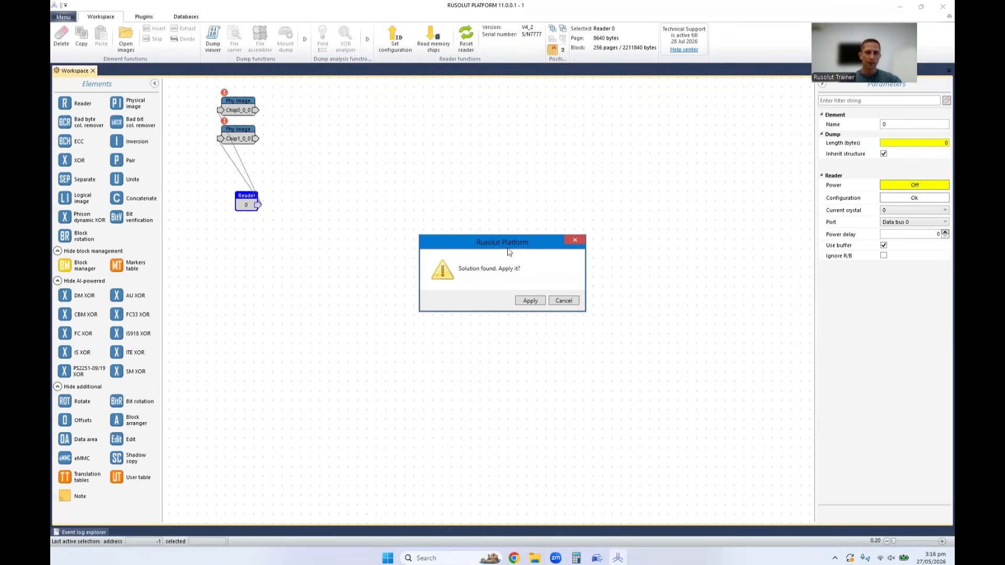
left_click(530, 301)
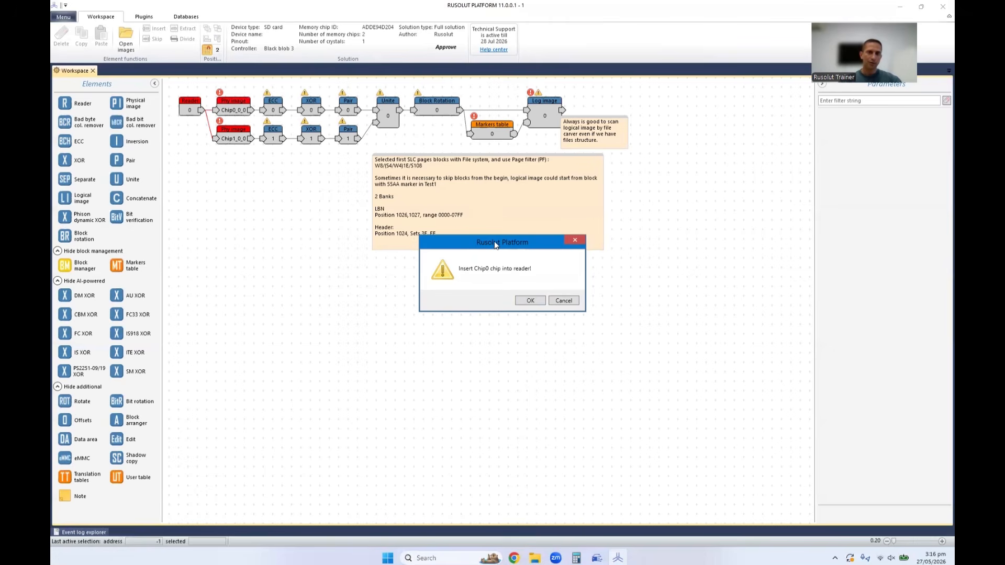
mouse_move(510, 240)
left_mouse_down()
mouse_move(506, 254)
mouse_move(508, 230)
left_mouse_up()
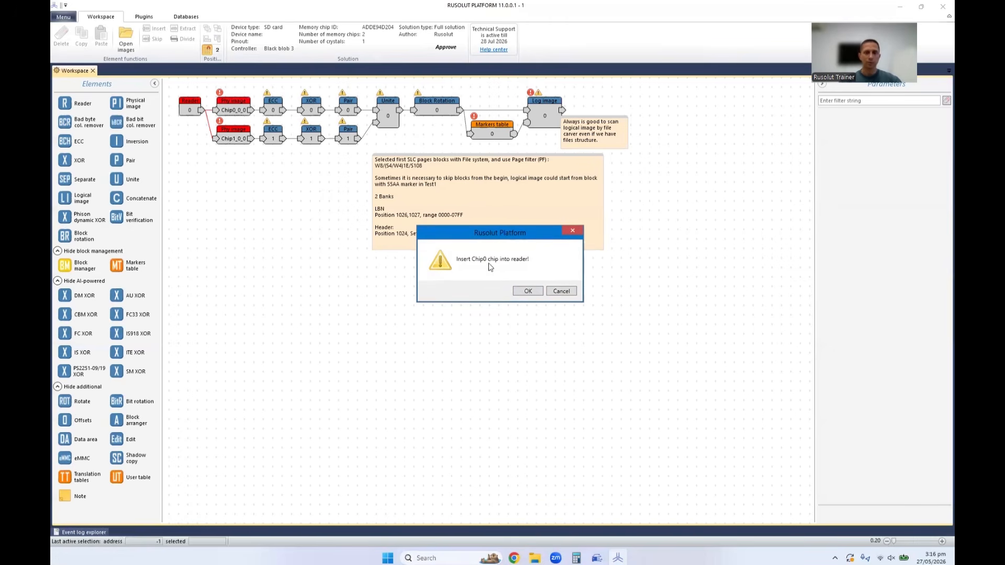
left_click(534, 291)
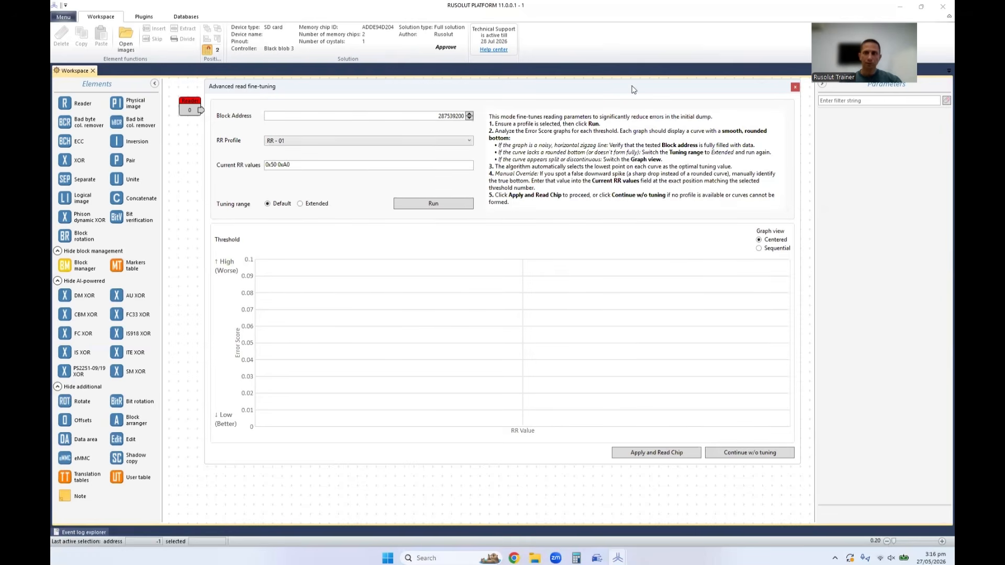
left_click_drag(633, 90, 632, 88)
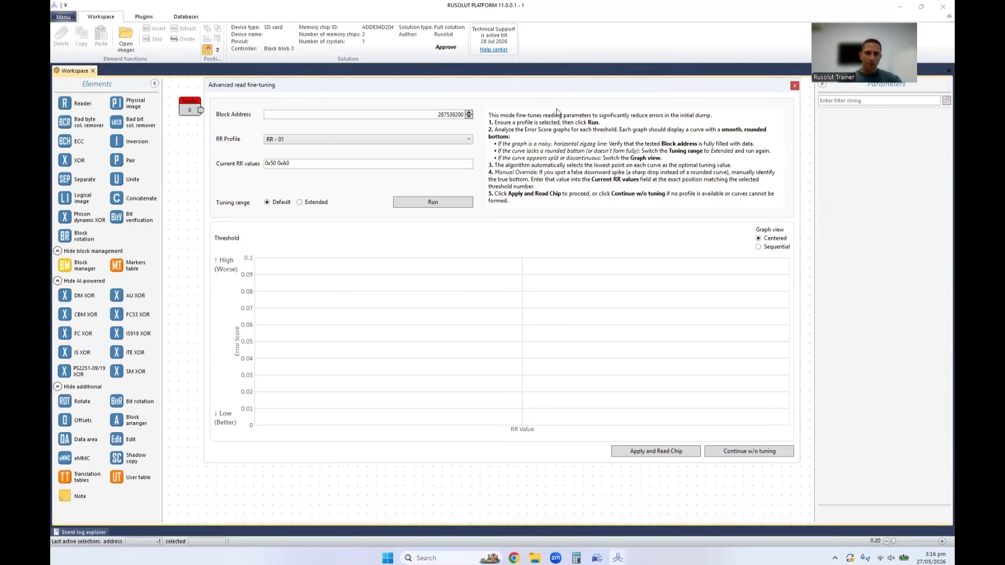
left_click(795, 86)
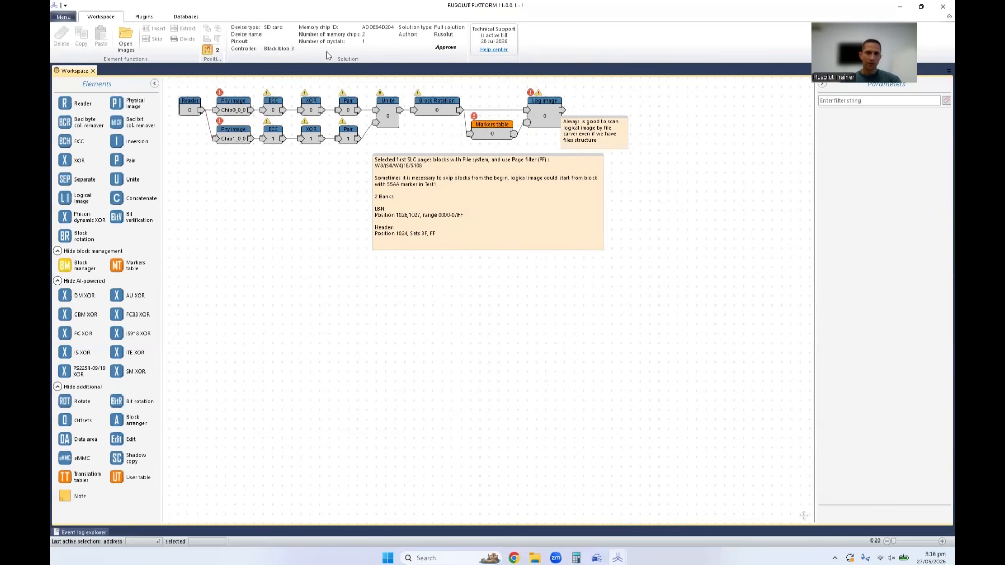
Start reading the memory chips from the Reader element again and confirm that Chip0 is inserted.
left_click(192, 109)
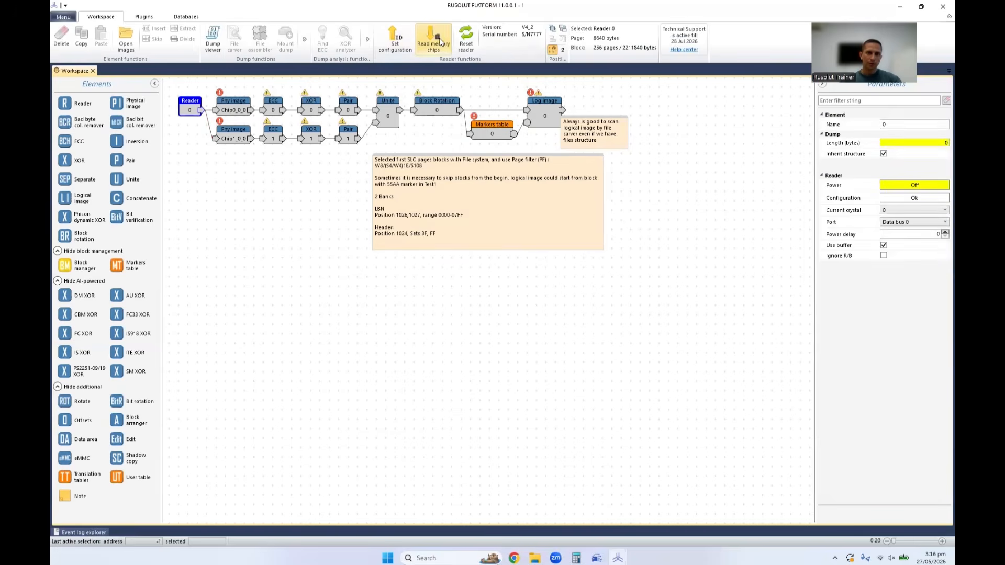
left_click(439, 40)
left_click(532, 301)
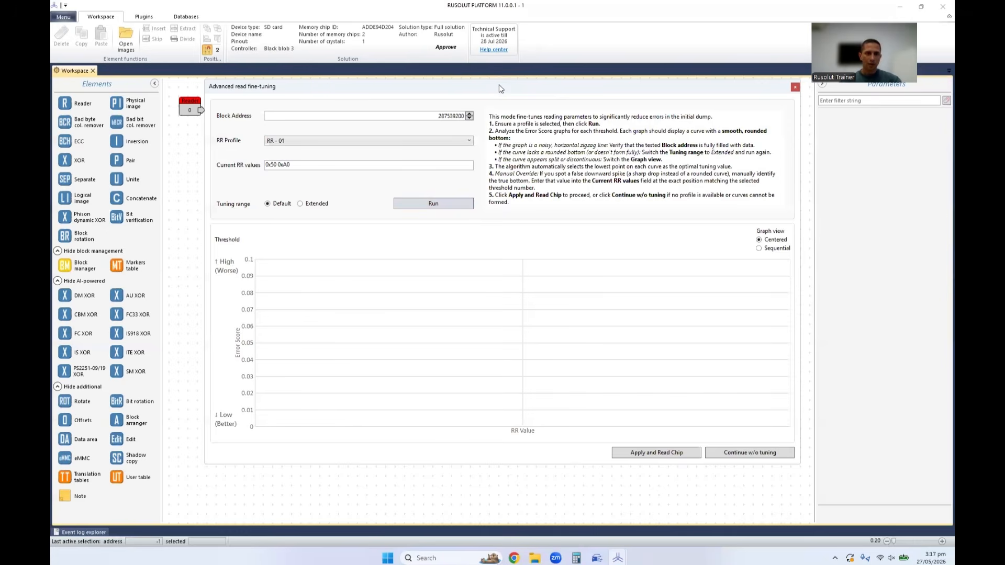
left_click_drag(498, 84, 501, 84)
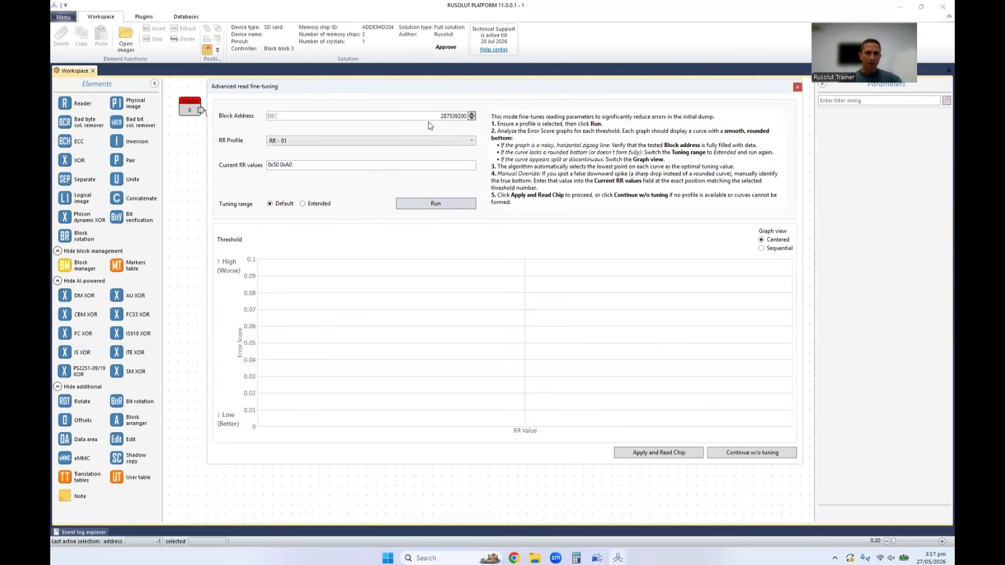
Check the block address and the available RR profiles, keep RR - 01, and run the read fine-tuning with the Default range.
double_click(455, 116)
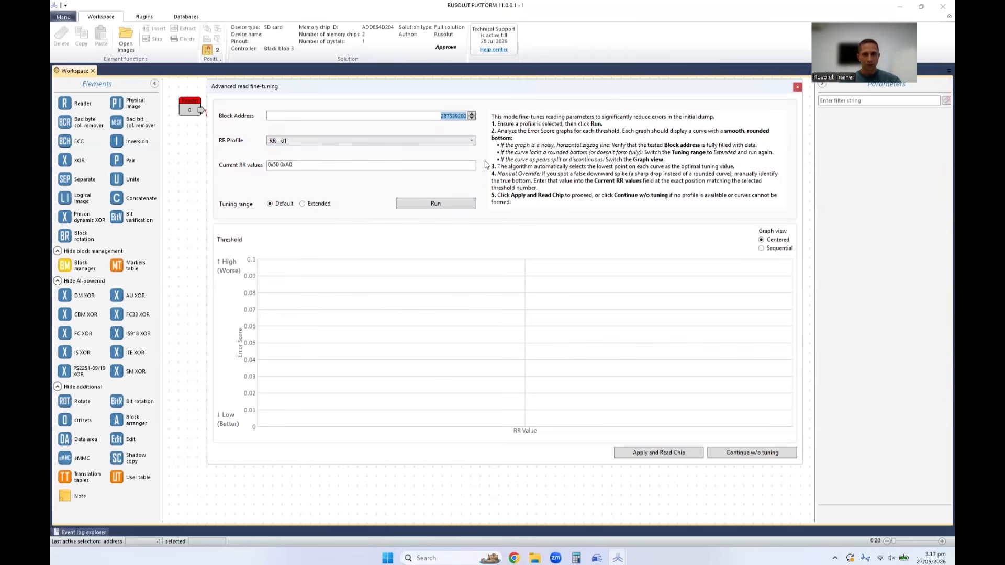
left_click(455, 116)
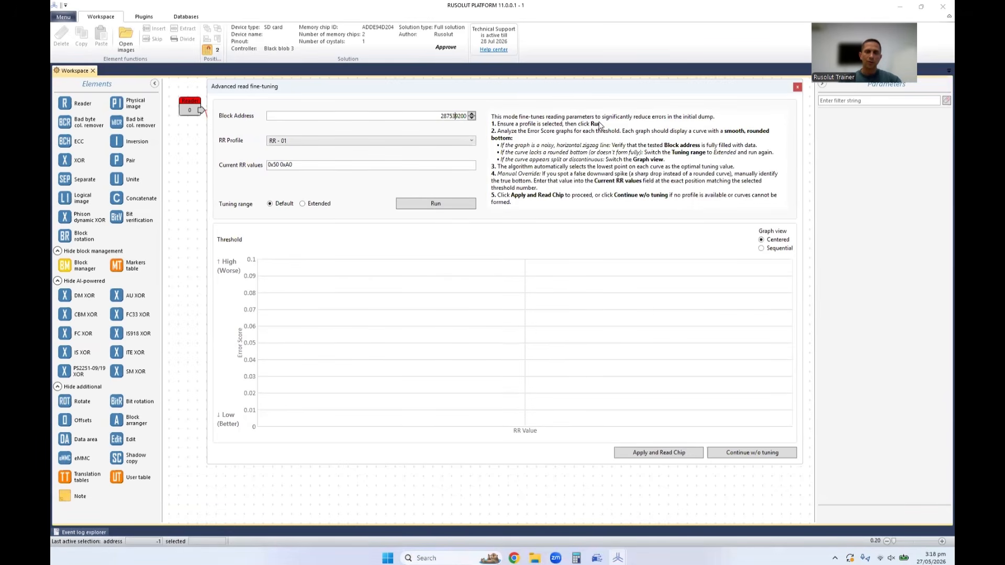
left_click(285, 141)
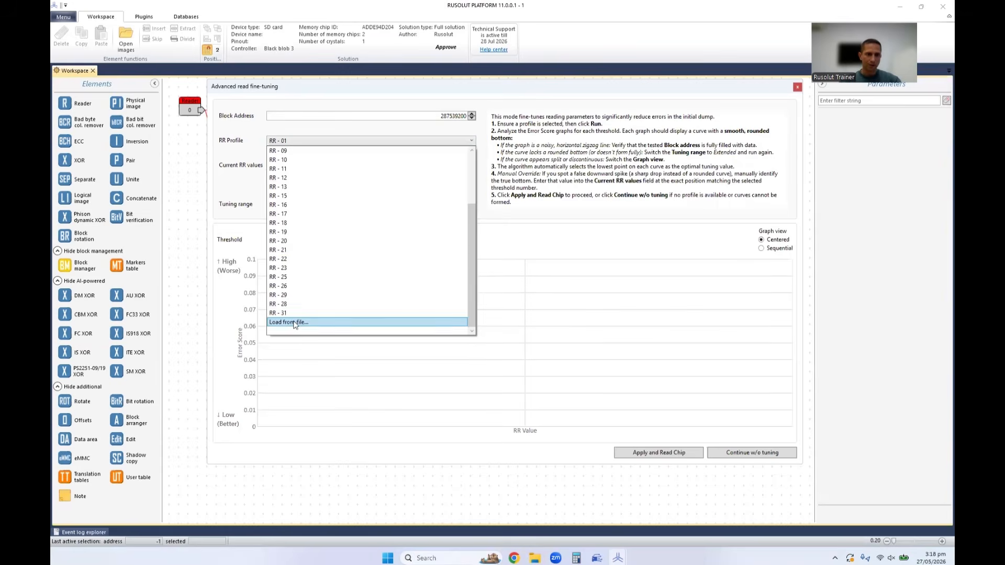
scroll(345, 242, "up", 3)
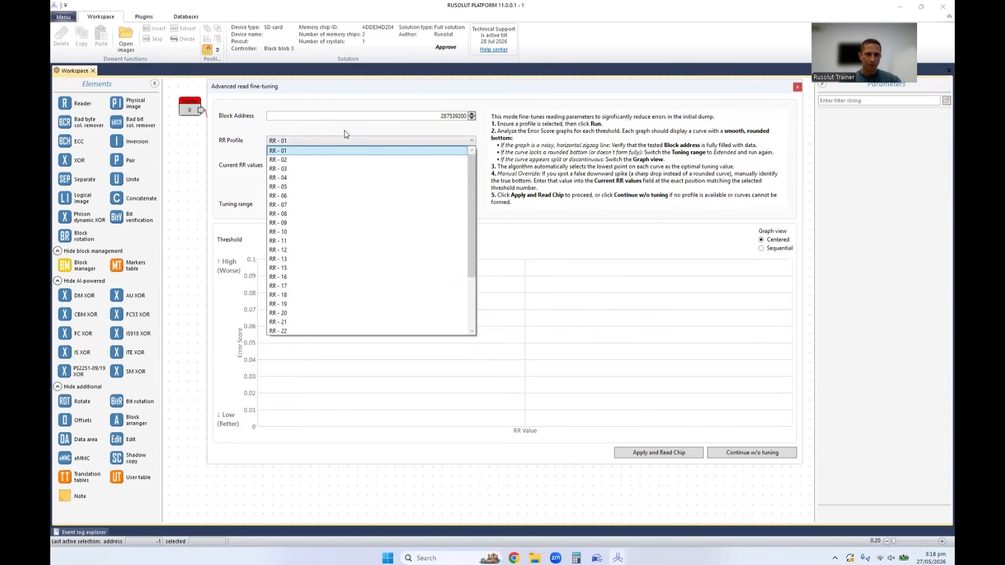
left_click(293, 139)
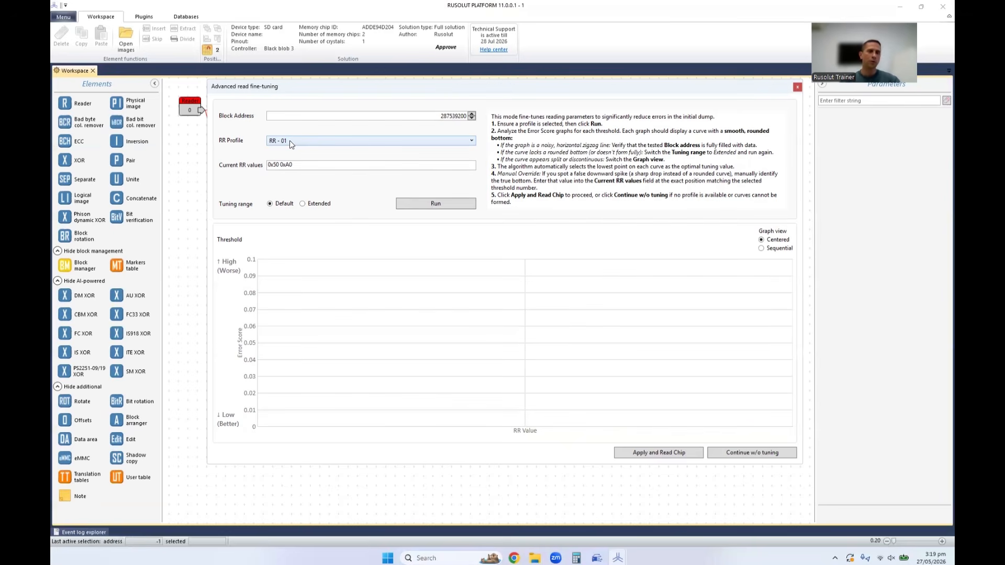
left_click(293, 142)
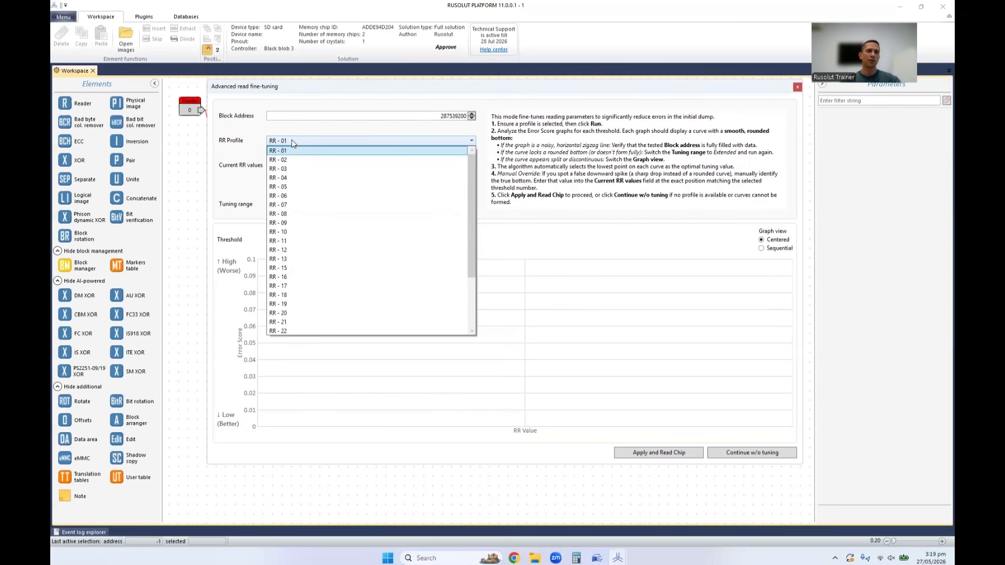
scroll(322, 249, "up", 3)
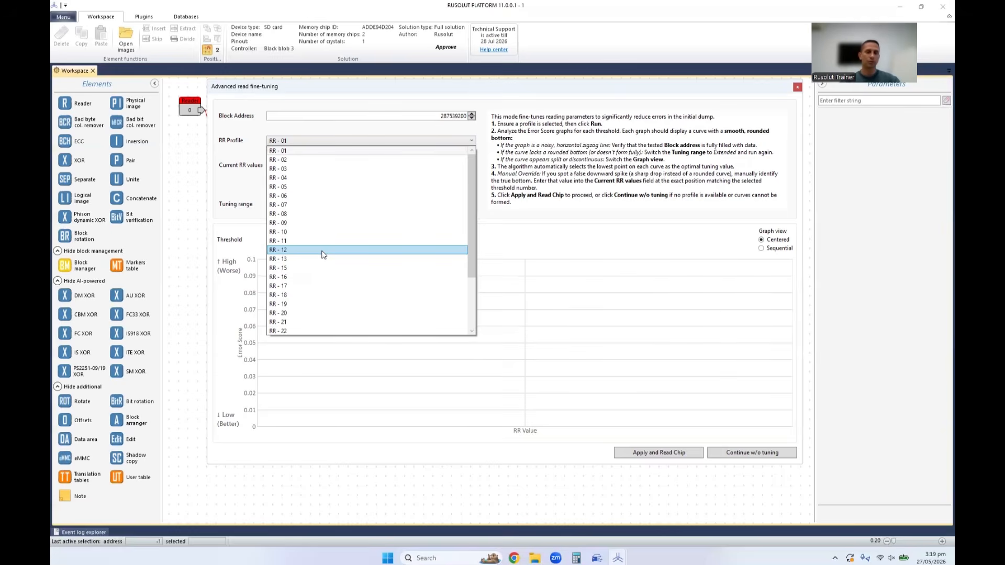
left_click(375, 102)
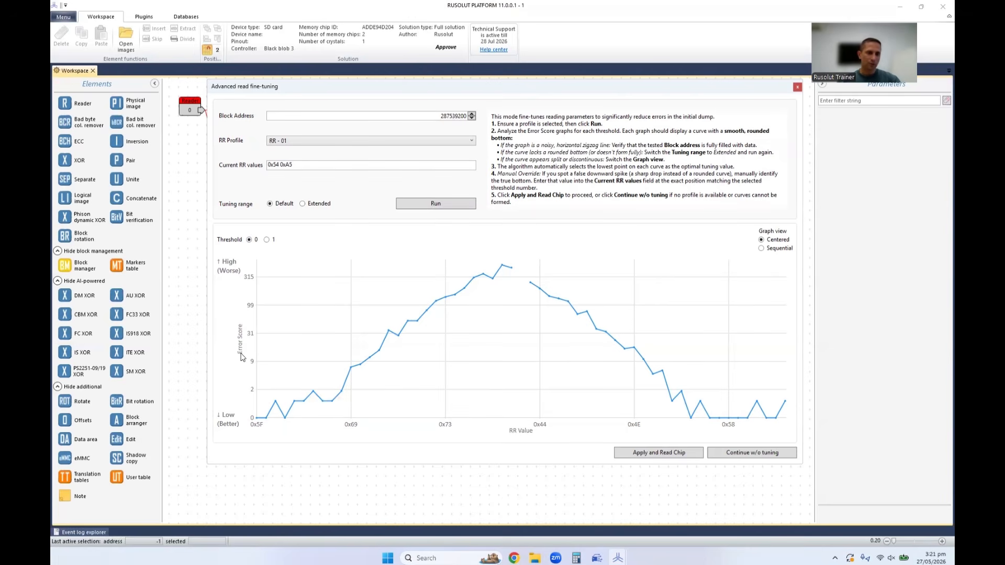
Examine the error score curve for threshold 0 and the tuned values in the Current RR values field.
mouse_move(492, 277)
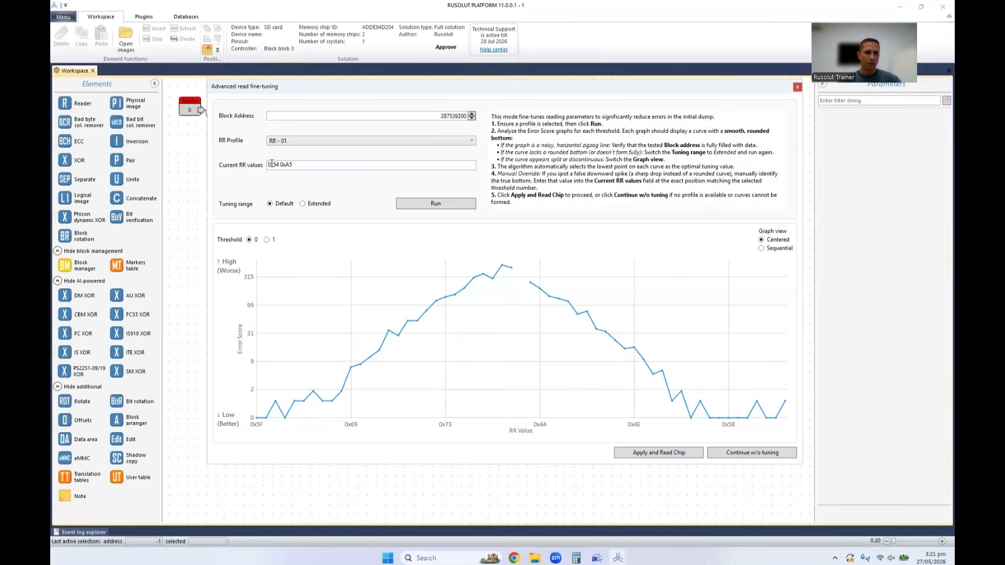
left_click_drag(303, 164, 264, 166)
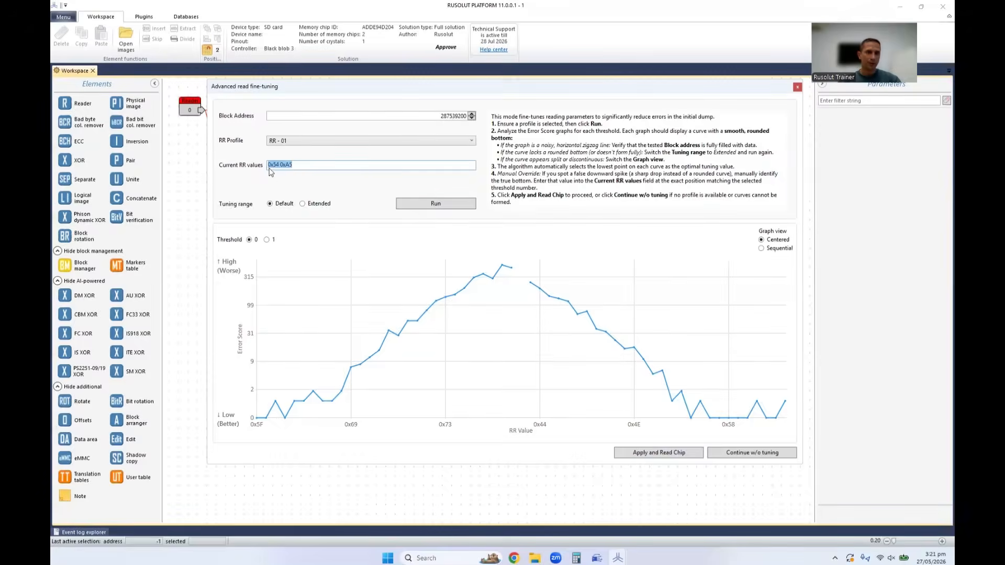
left_click(285, 164)
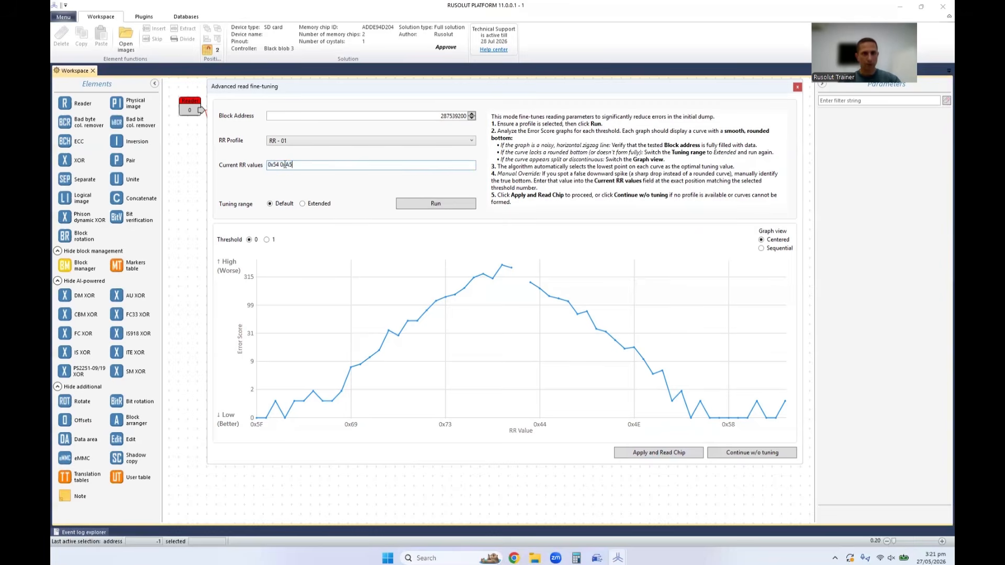
left_click_drag(298, 165, 261, 168)
left_click(303, 165)
left_click_drag(308, 165, 244, 169)
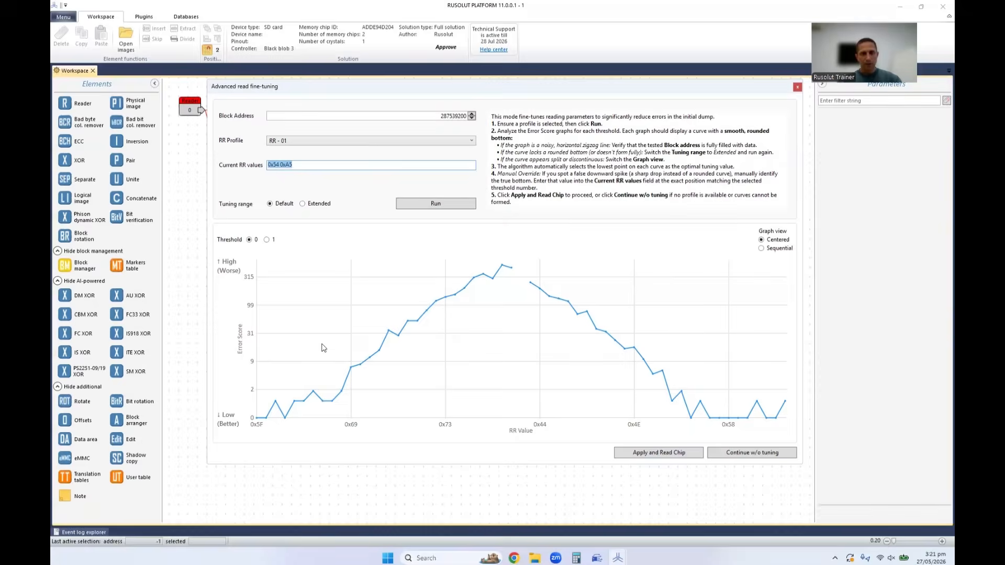
mouse_move(307, 393)
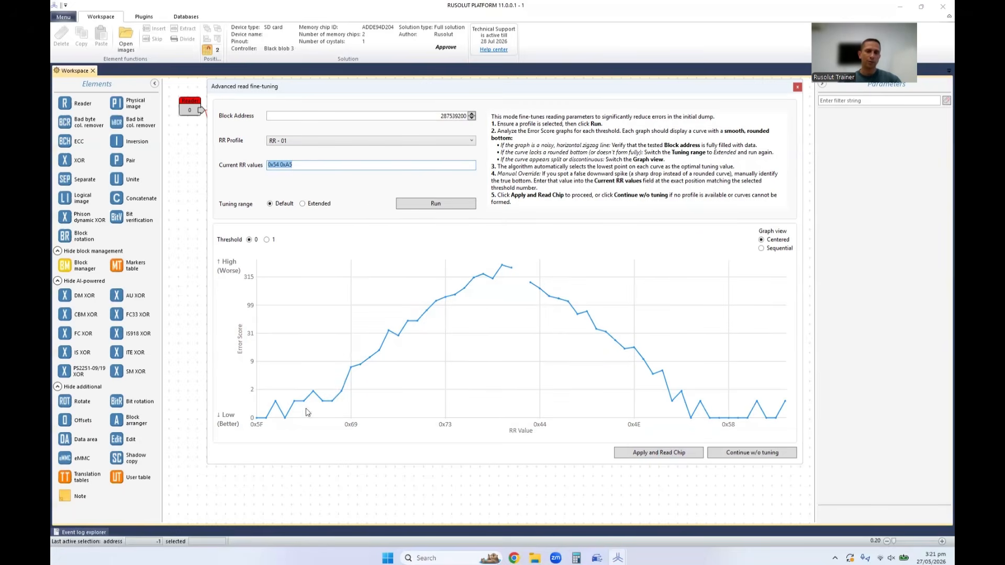
mouse_move(494, 299)
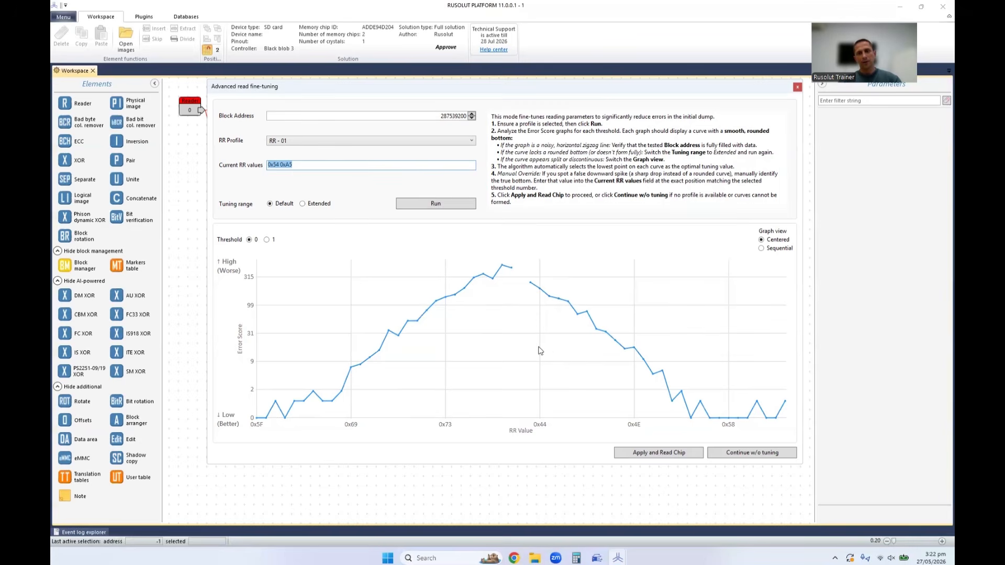
Compare the Centered and Sequential graph views for threshold 0 and keep the Sequential view.
left_click(773, 241)
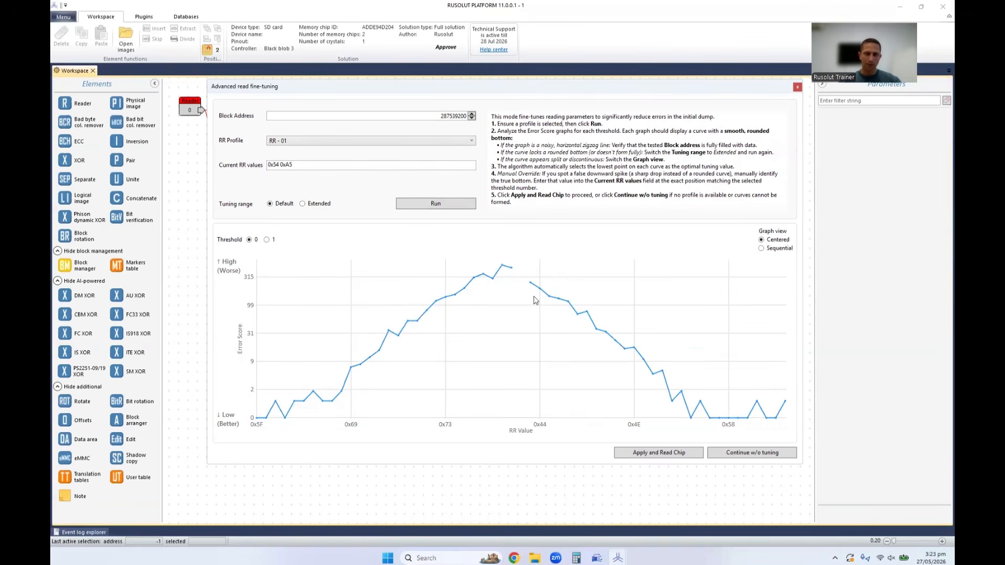
left_click(761, 249)
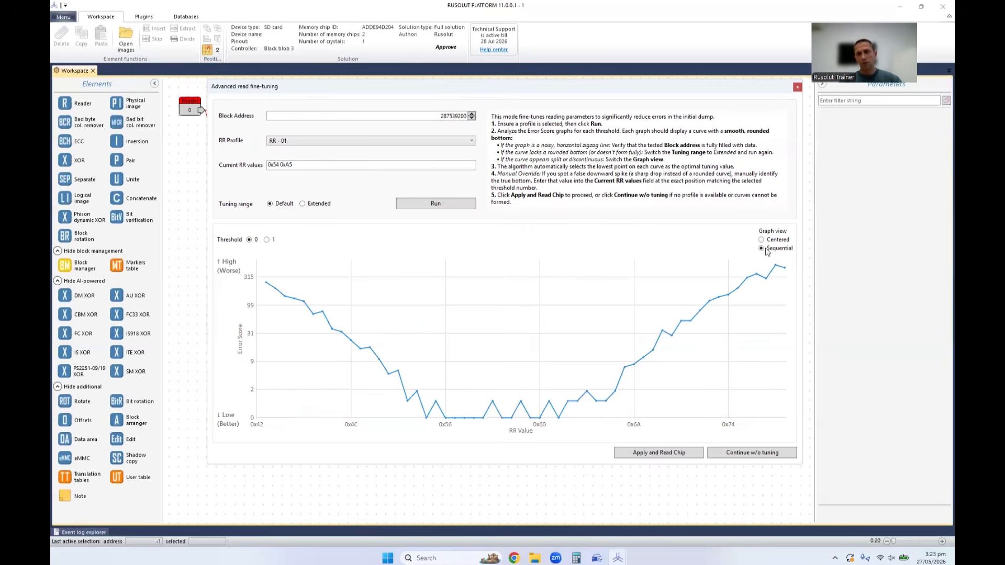
left_click(764, 240)
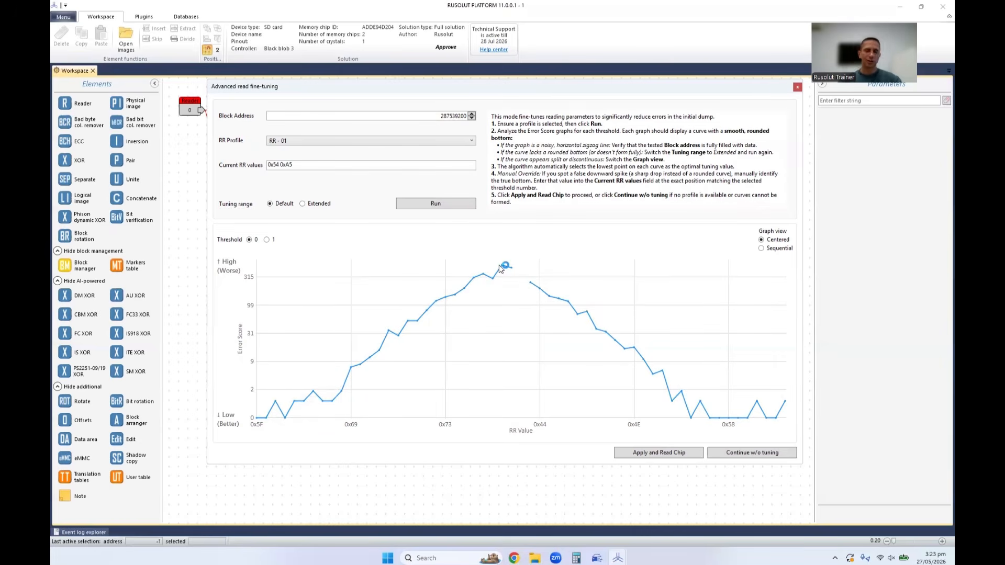
left_click(764, 249)
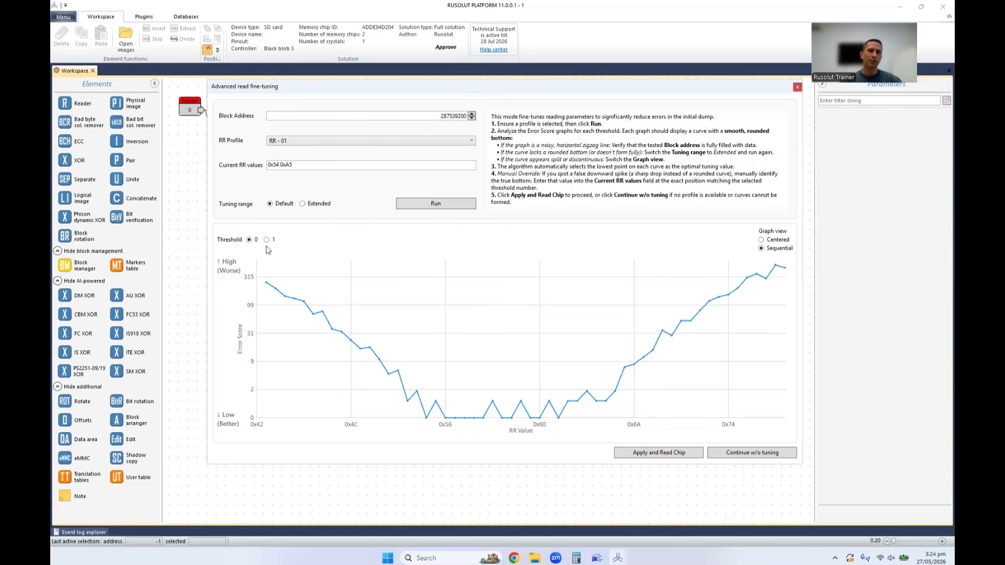
Compare the curves of thresholds 0 and 1, and check threshold 1's lowest point against the second current RR value.
mouse_move(315, 319)
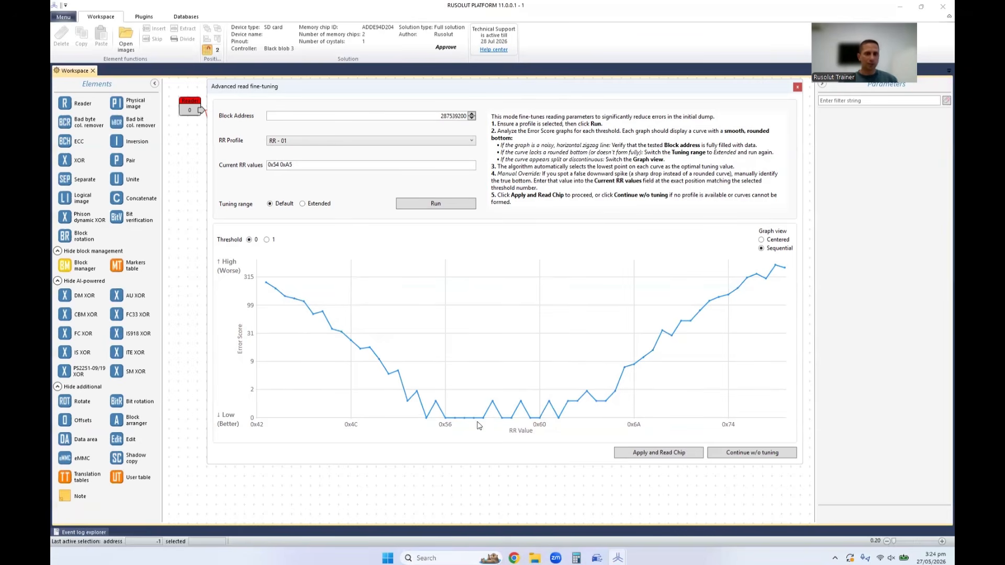
left_click(266, 240)
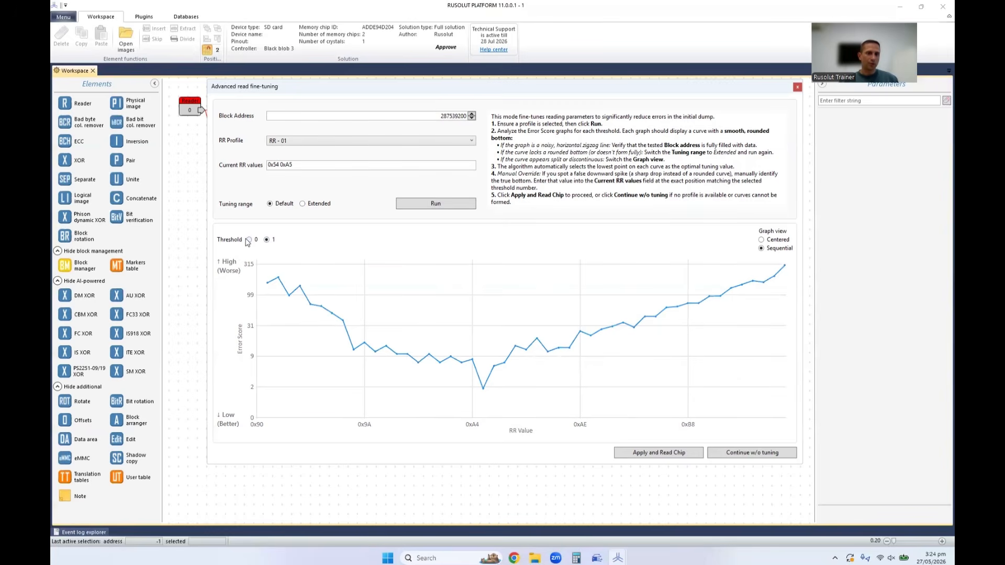
left_click(250, 240)
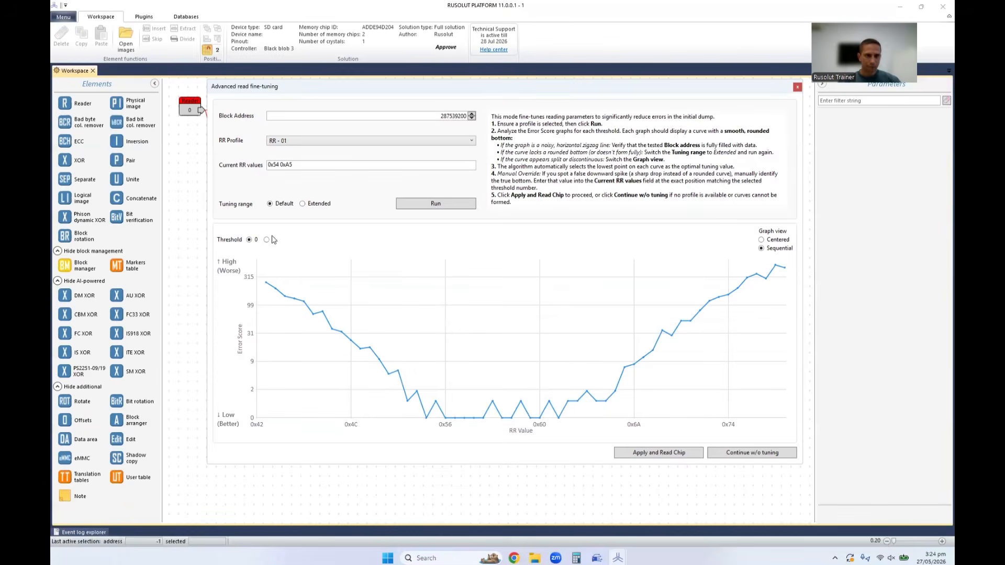
left_click(266, 241)
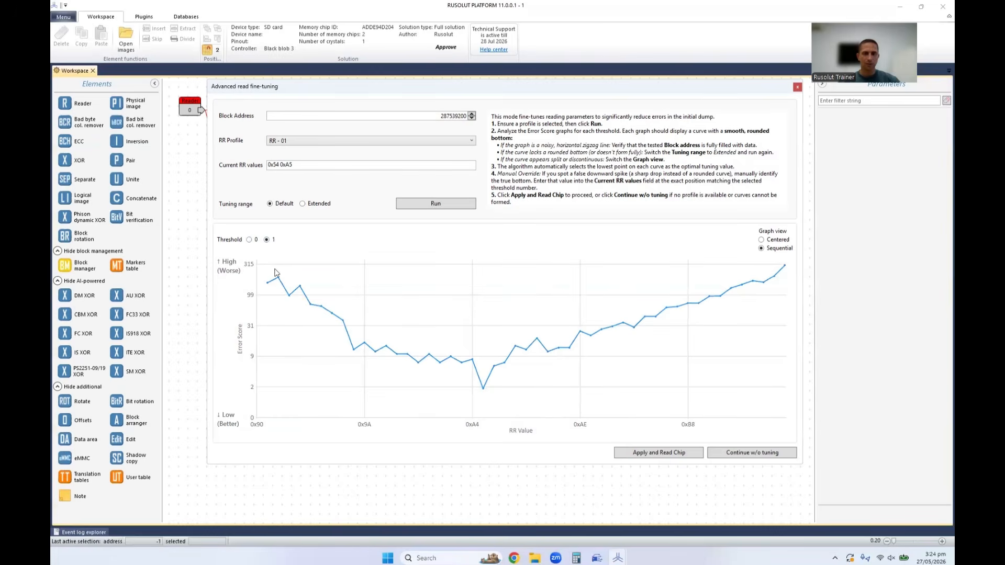
mouse_move(441, 363)
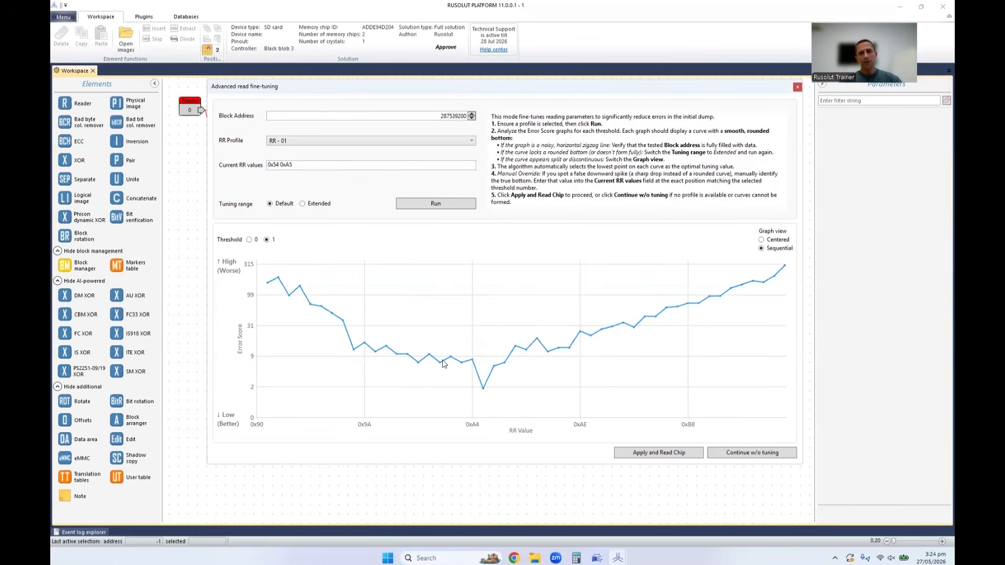
mouse_move(484, 393)
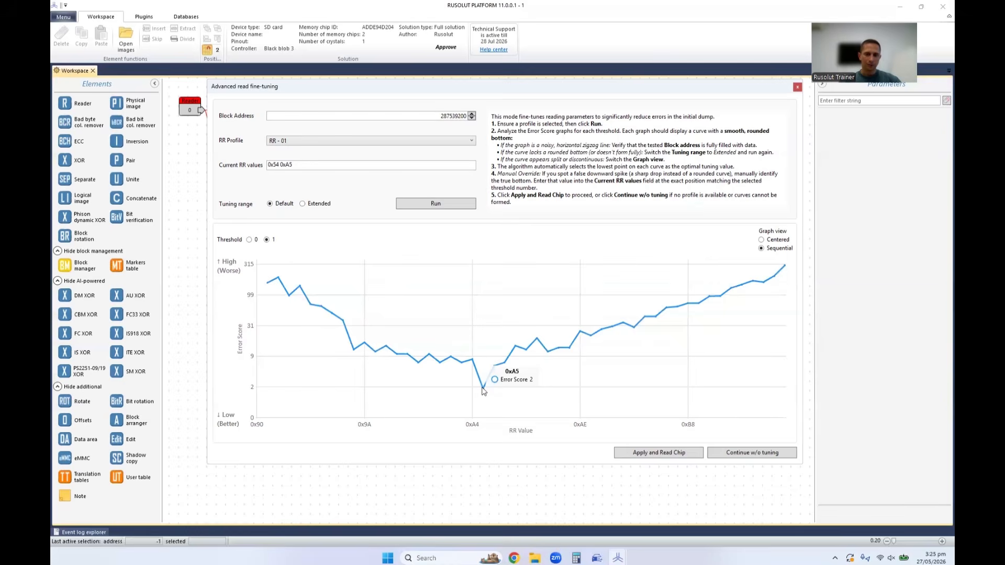
double_click(290, 165)
left_click(312, 164)
left_click_drag(312, 164, 286, 164)
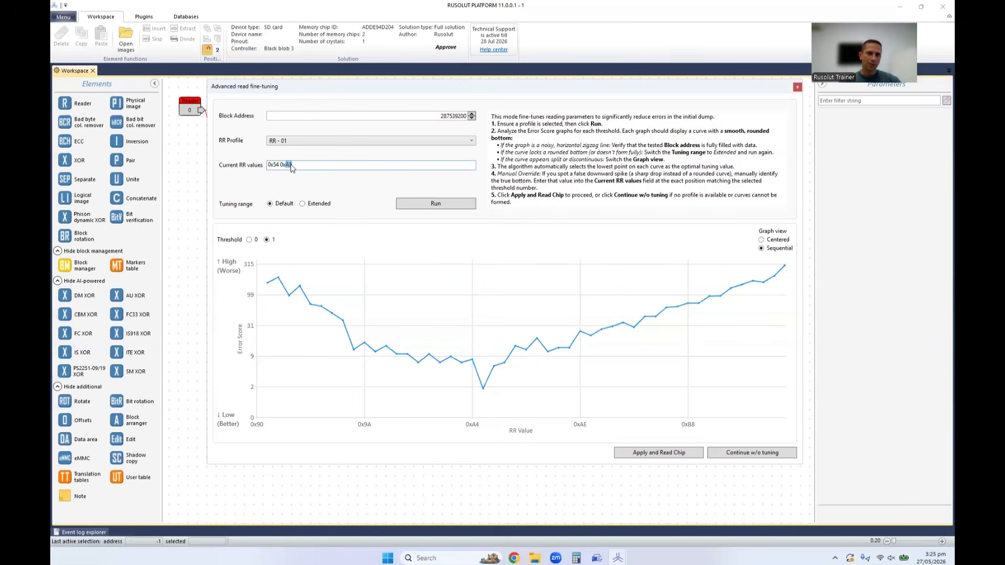
Inspect the low point of the threshold 0 curve up close and check it against the first current RR value.
left_click(250, 240)
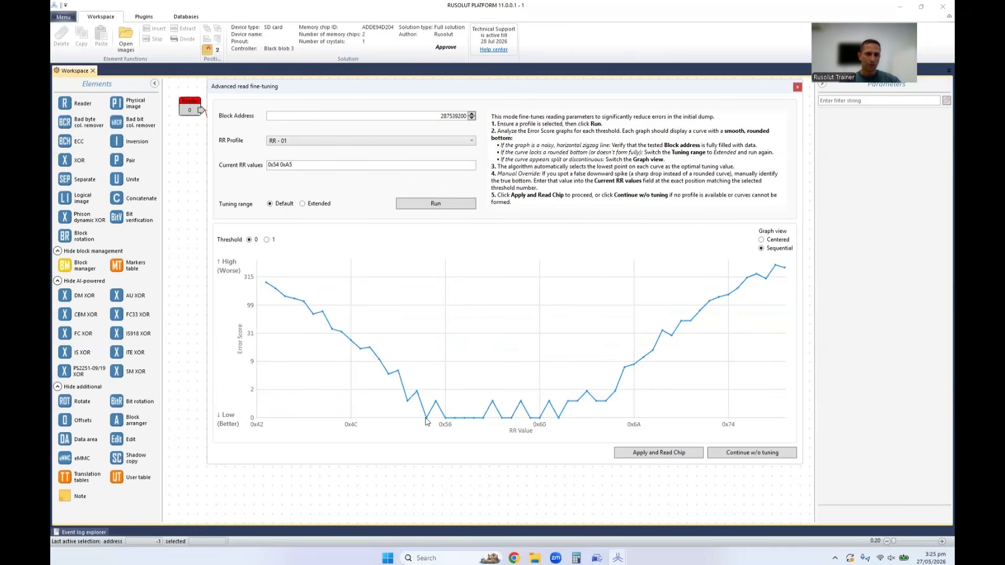
scroll(429, 413, "up", 3)
left_click_drag(429, 386, 495, 286)
mouse_move(481, 356)
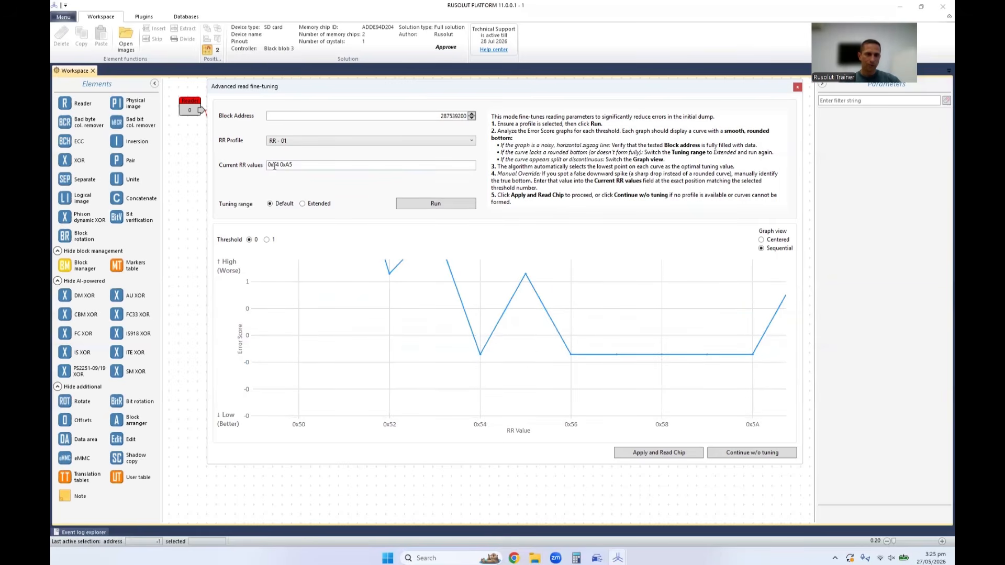
left_click_drag(271, 164, 279, 164)
left_click(309, 165)
scroll(485, 335, "down", 8)
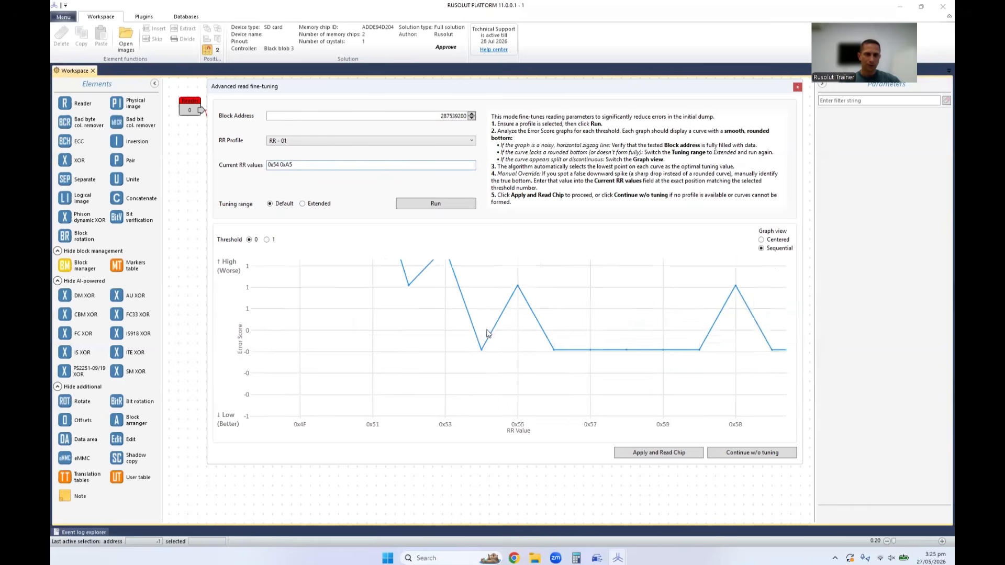
Examine the full threshold 0 curve, including both of its ends, against the values in the Current RR values field.
scroll(544, 332, "down", 4)
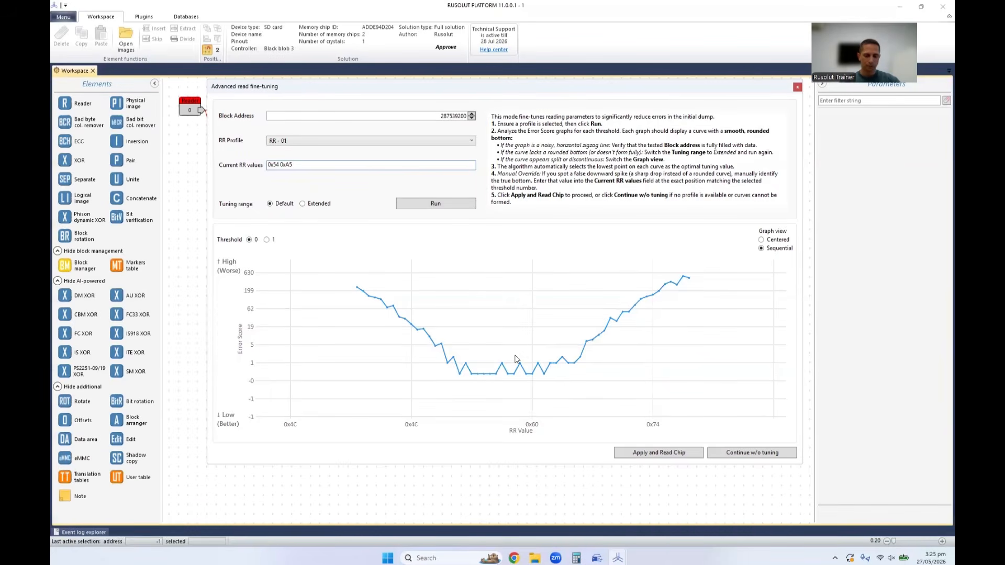
left_click_drag(294, 165, 241, 167)
mouse_move(410, 326)
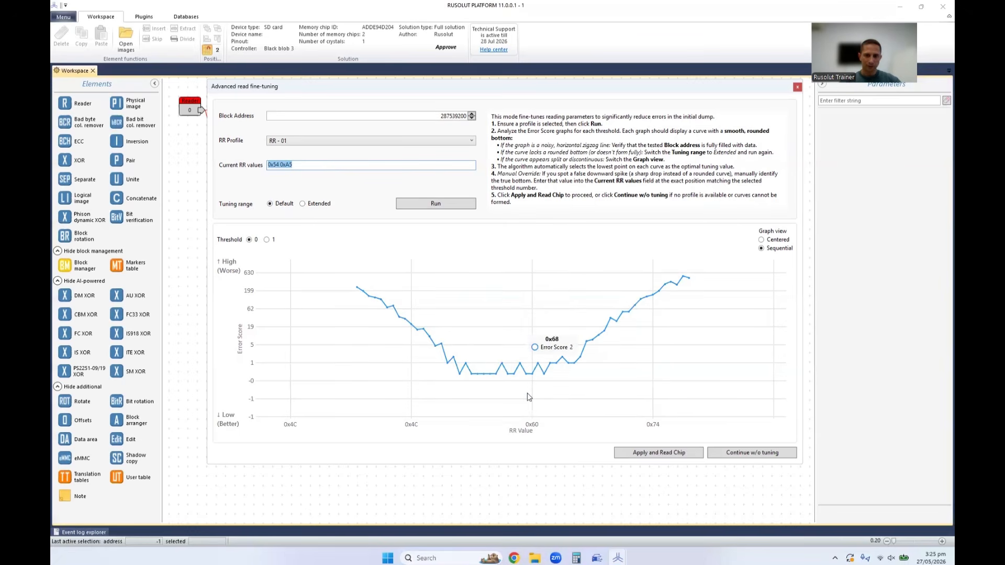
triple_click(317, 165)
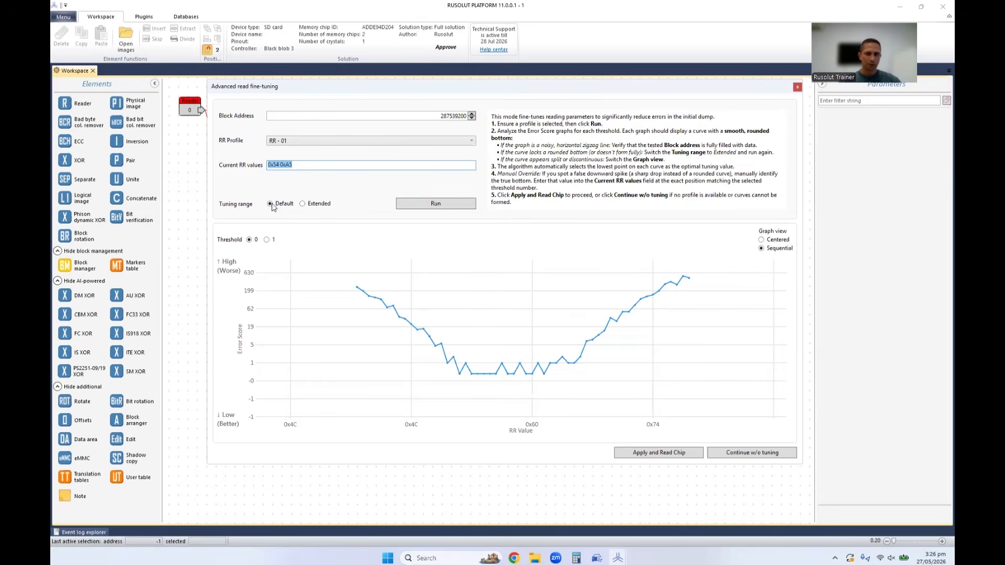
left_click(303, 205)
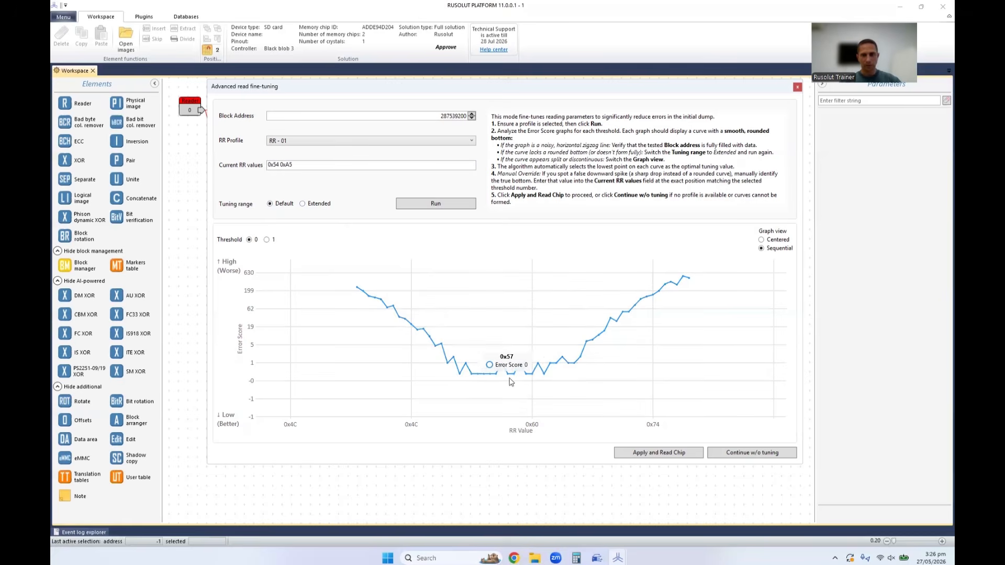
left_click_drag(479, 340, 736, 338)
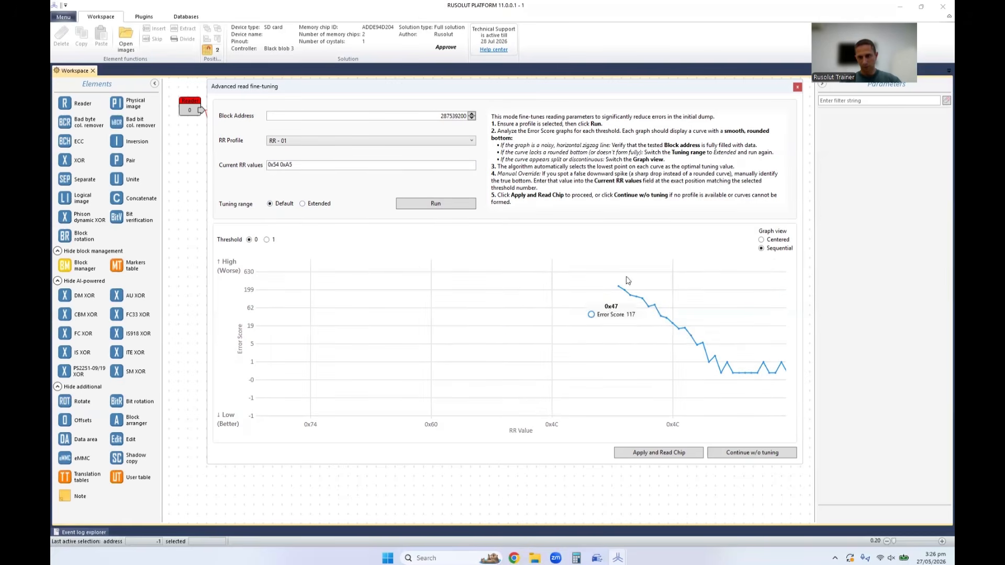
left_click_drag(797, 376, 610, 354)
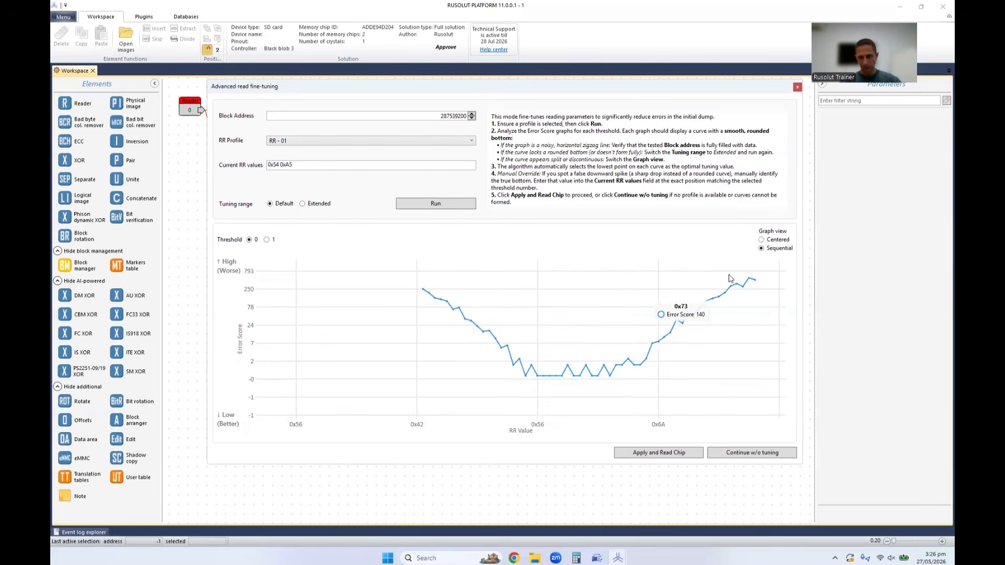
Run the fine-tuning with the Extended tuning range and inspect the low point of the threshold 1 curve.
left_click(303, 203)
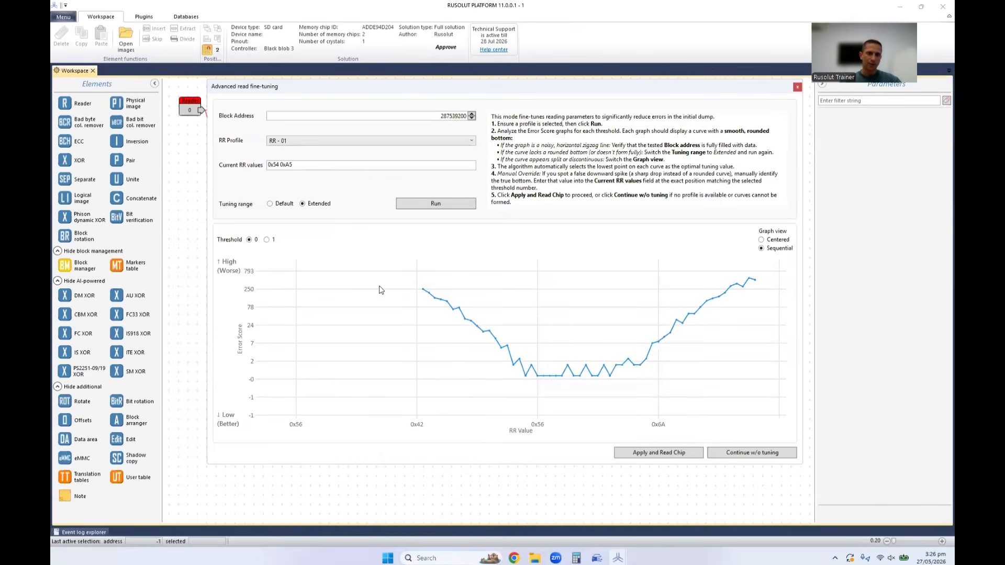
left_click(436, 205)
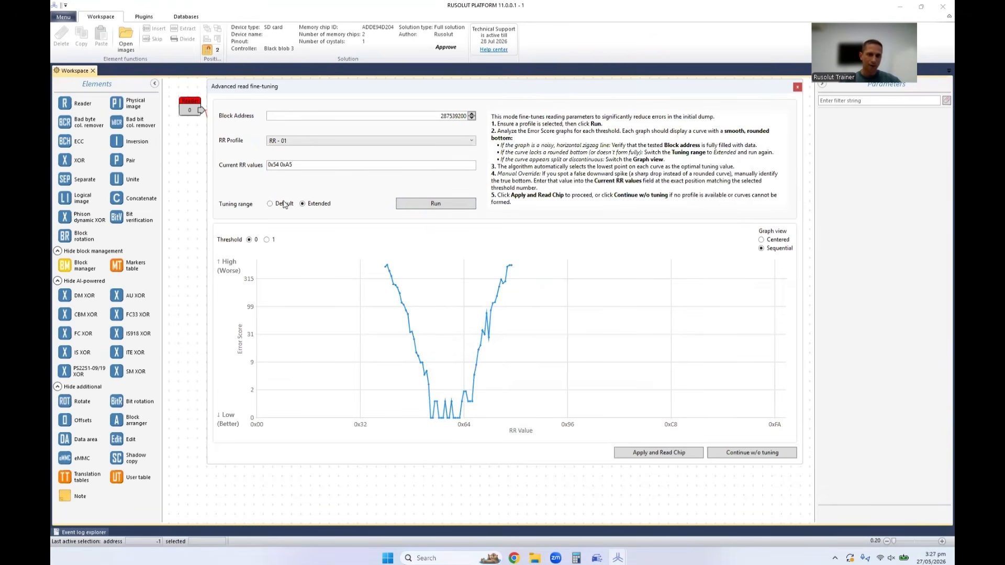
left_click(266, 240)
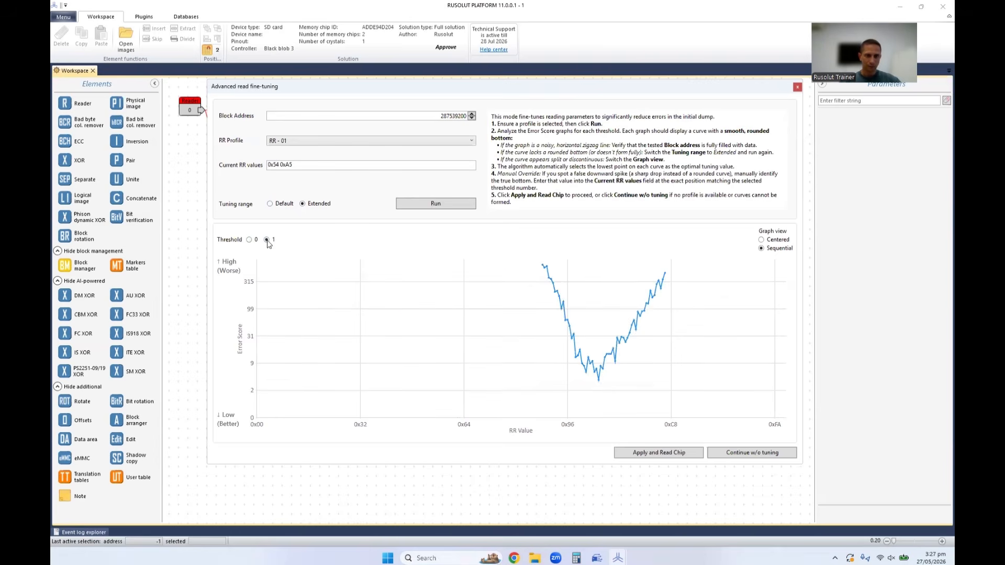
scroll(599, 387, "up", 3)
scroll(602, 383, "up", 2)
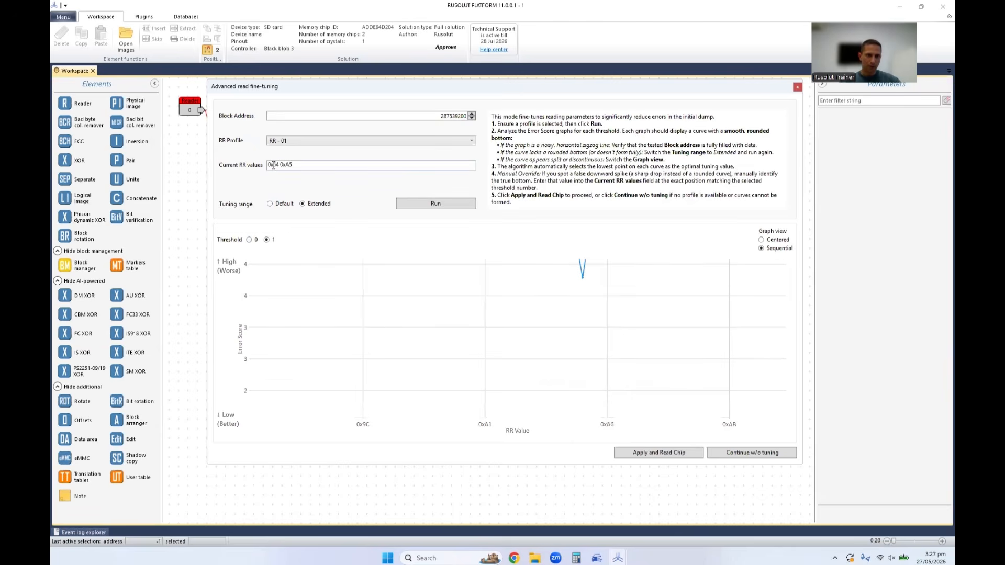
Rerun the fine-tuning with the Default tuning range and check the second current RR value.
left_click(283, 206)
left_click(414, 205)
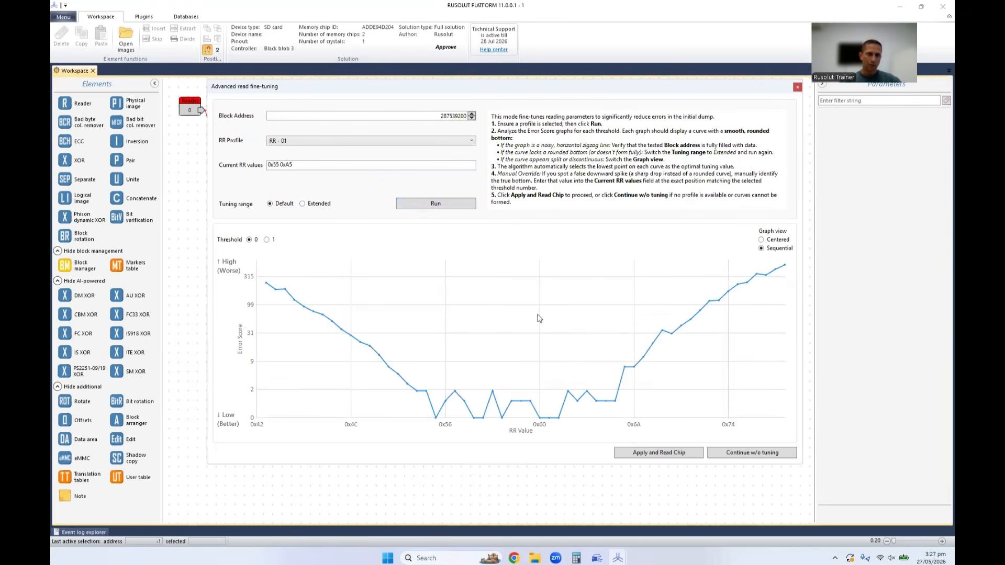
left_click_drag(283, 164, 293, 165)
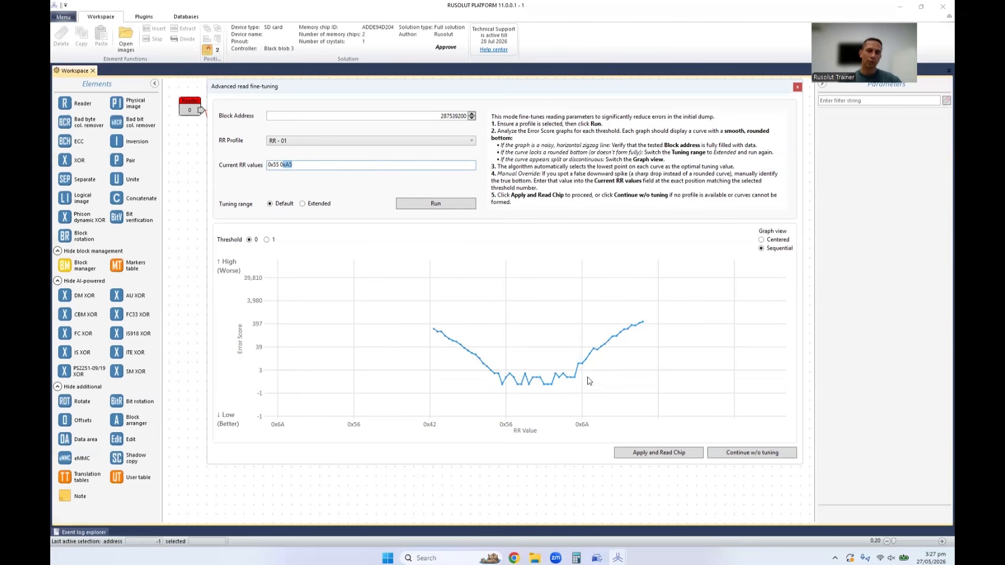
Select the Extended tuning range and look over the whole threshold 0 curve.
left_click(303, 204)
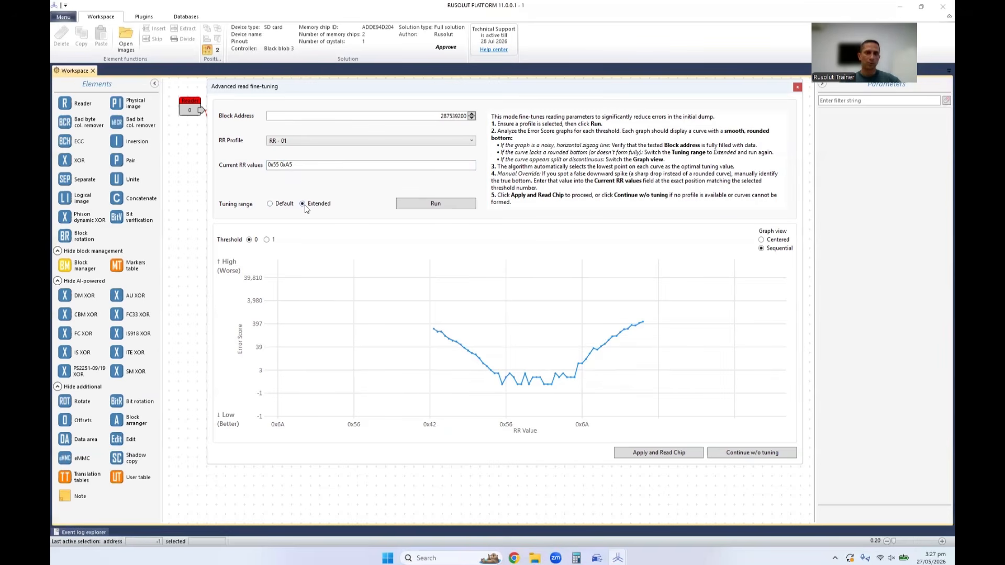
left_click_drag(545, 349, 496, 338)
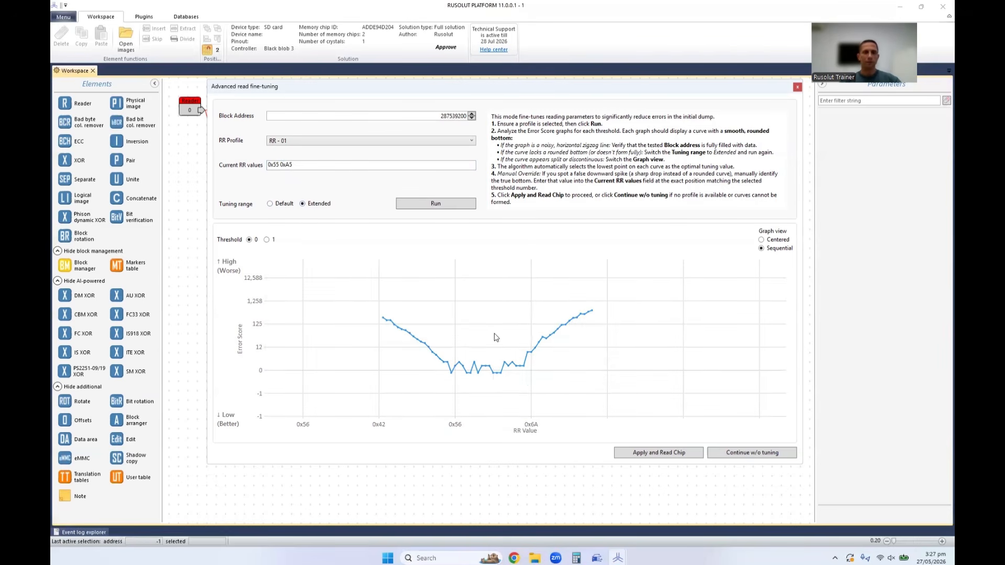
left_click_drag(527, 328, 565, 327)
Examine how the threshold 0 curve splits in the Centered graph view, and return the graph to Sequential.
left_click(769, 241)
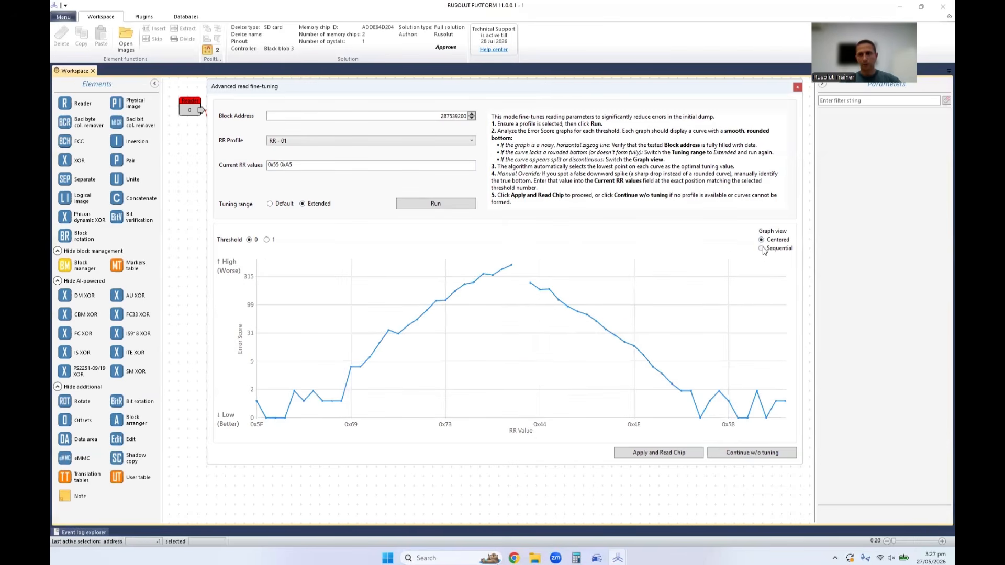
left_click_drag(662, 305, 666, 294)
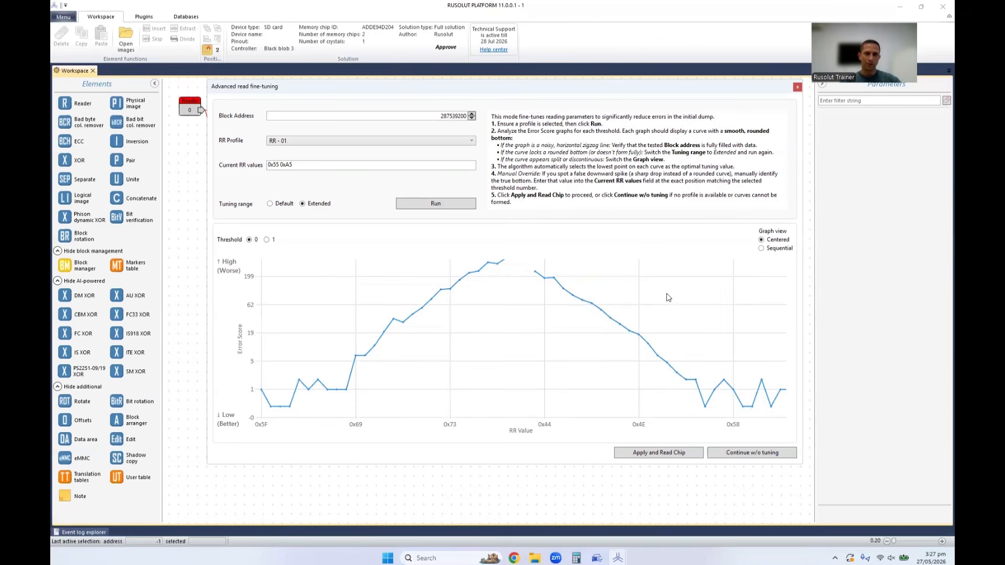
scroll(657, 291, "down", 5)
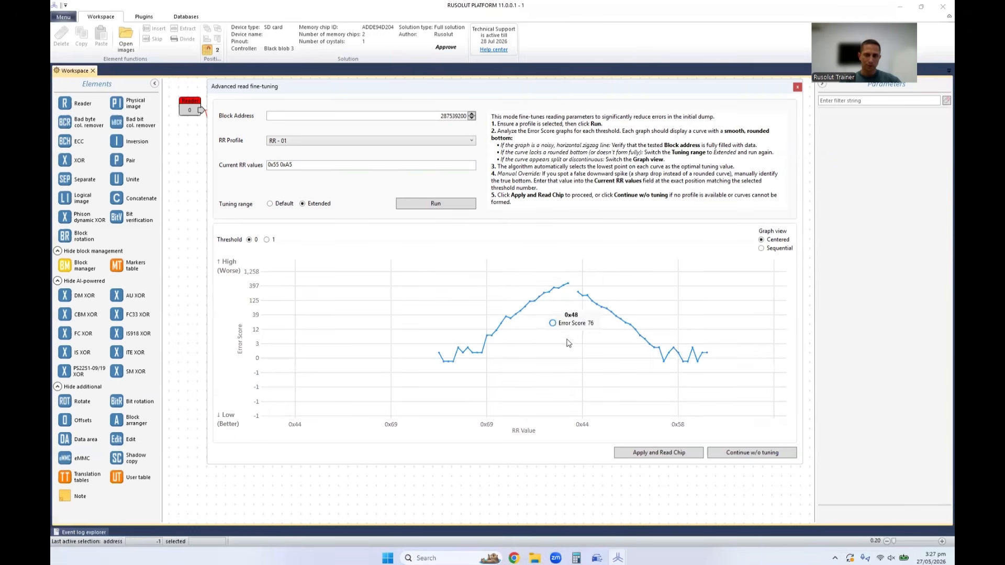
left_click_drag(569, 343, 482, 351)
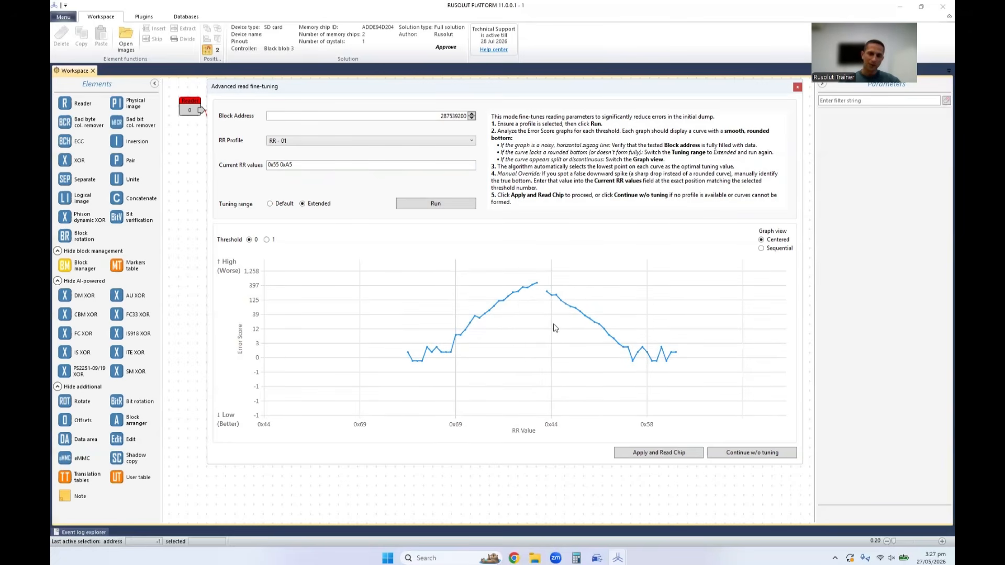
left_click(783, 250)
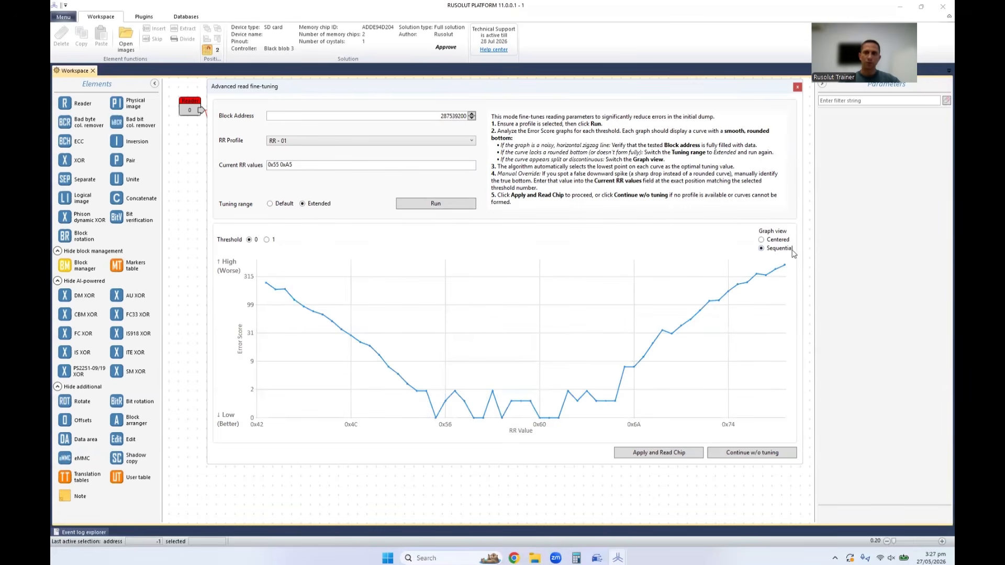
left_click(778, 242)
left_click(777, 250)
Review the bottom of the threshold 0 curve in the Sequential view and the tuned pair of Current RR values.
left_click_drag(567, 366, 563, 347)
scroll(524, 337, "down", 2)
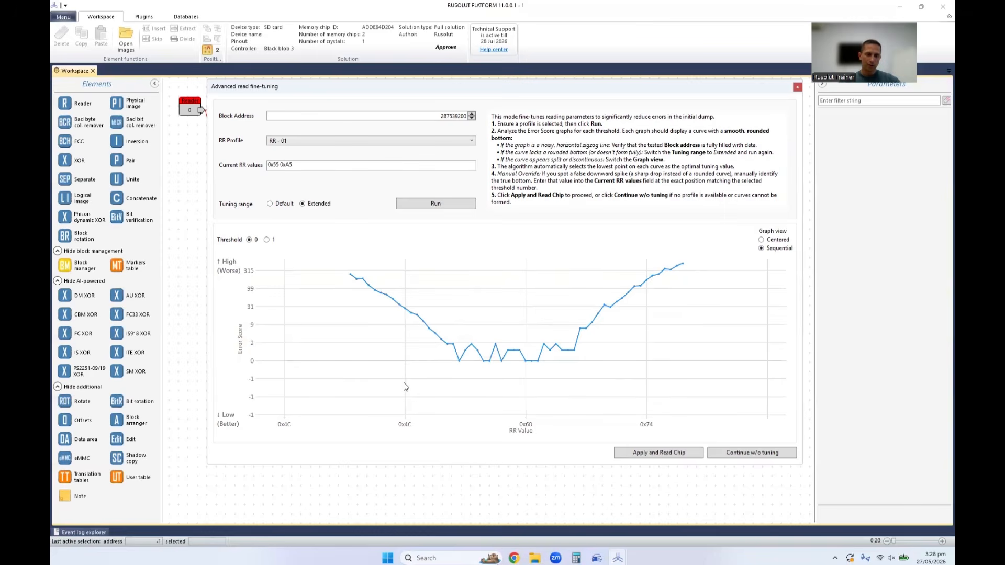
mouse_move(446, 349)
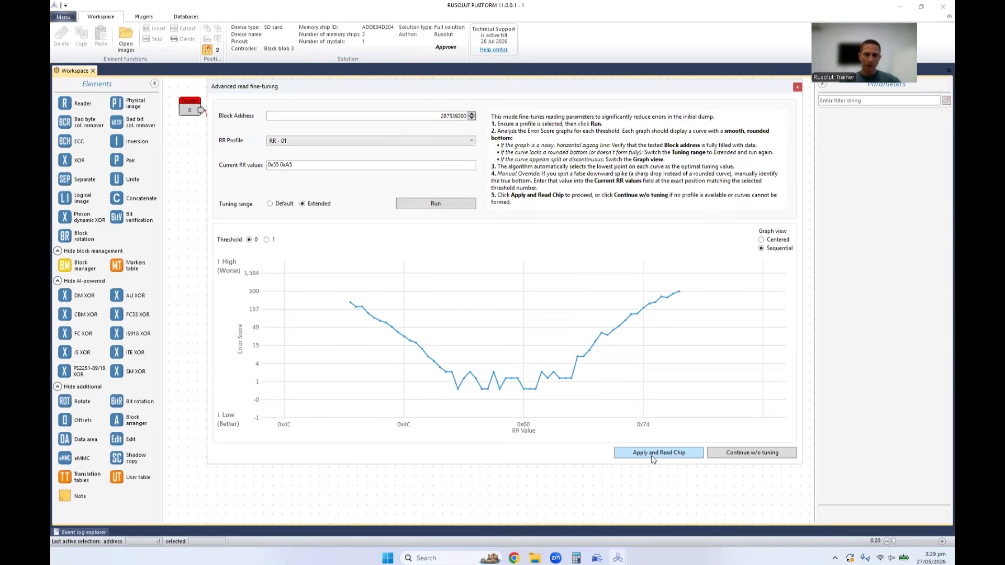
left_click_drag(336, 165, 242, 168)
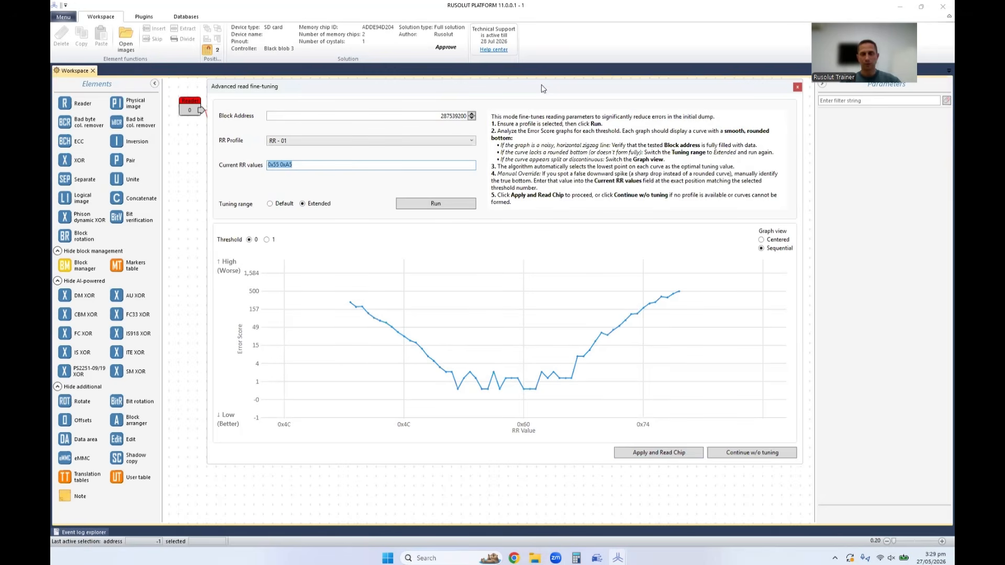
Switch to the Clock app, reset its stopwatch to zero, and place it over the fine-tuning dialog without covering the Continue w/o tuning option.
left_click_drag(541, 83, 544, 74)
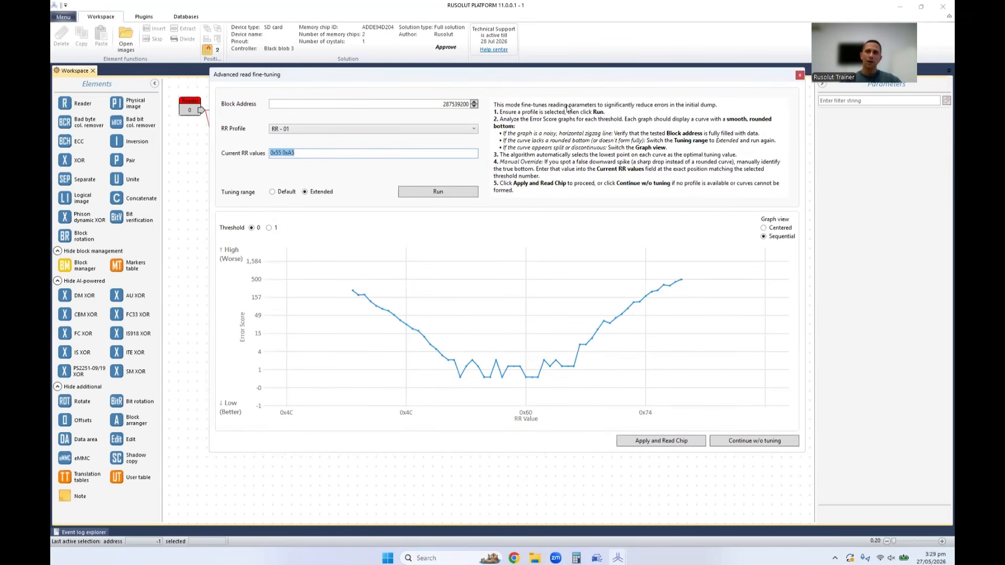
left_click(388, 558)
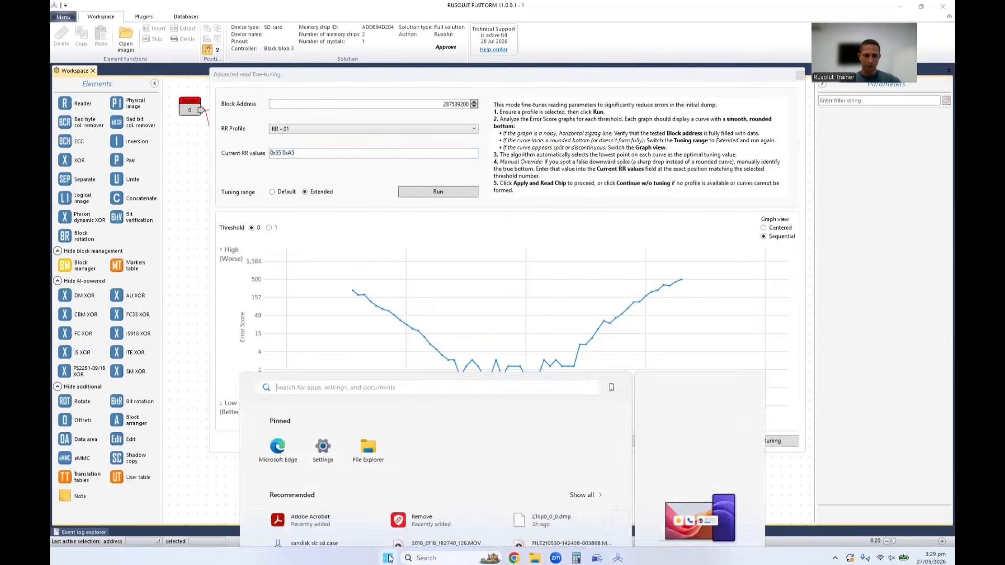
type("clo")
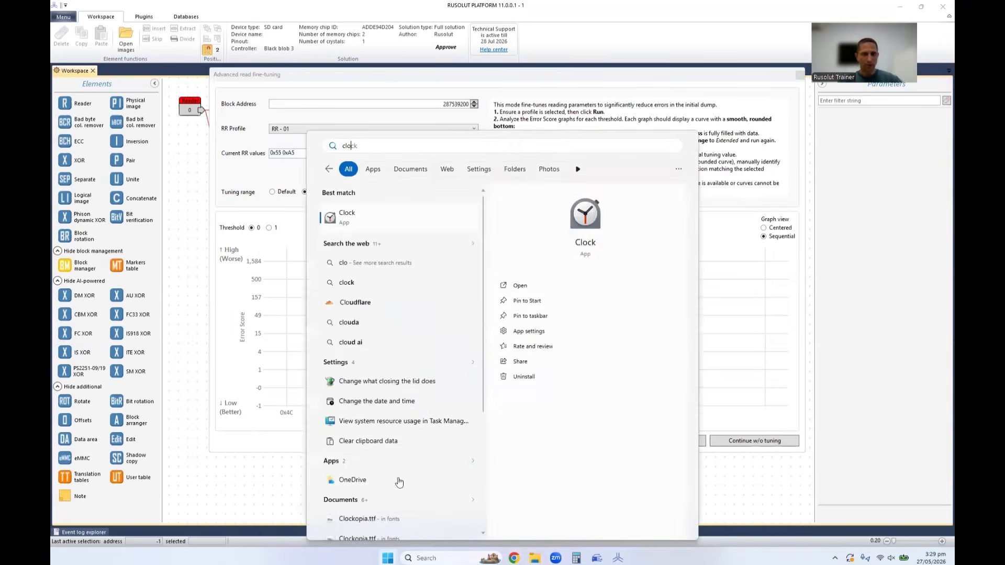
key("Return")
left_click_drag(722, 83, 509, 90)
left_click(511, 236)
left_click(597, 237)
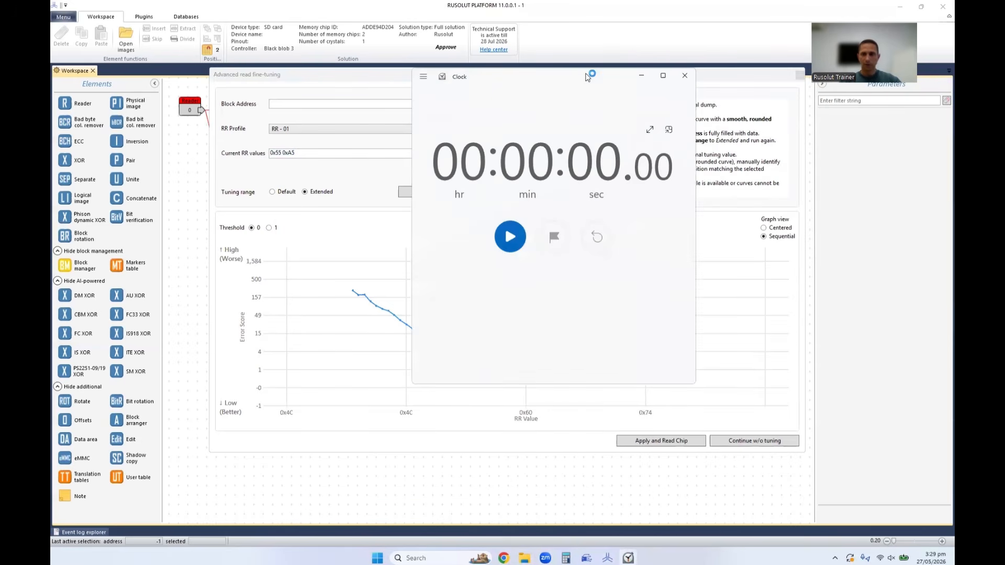
left_click_drag(587, 77, 427, 84)
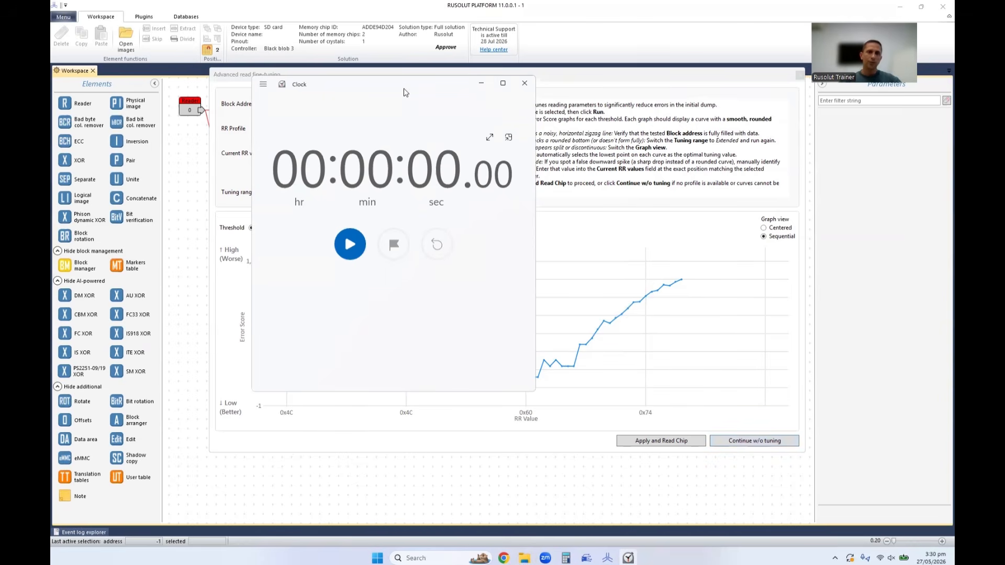
left_click_drag(404, 93, 531, 98)
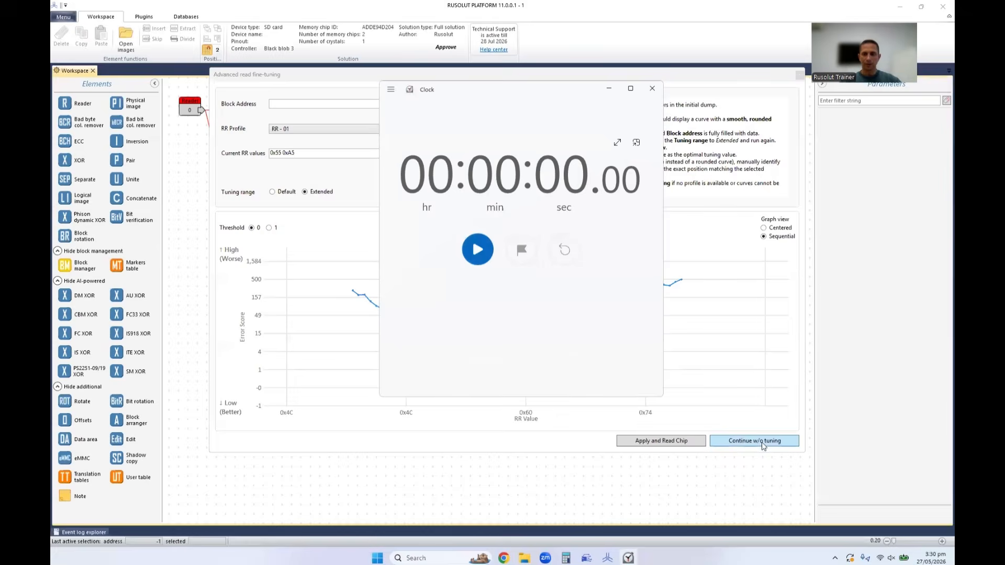
Start reading the memory chips without tuning and time the read with the Clock stopwatch.
left_click(743, 439)
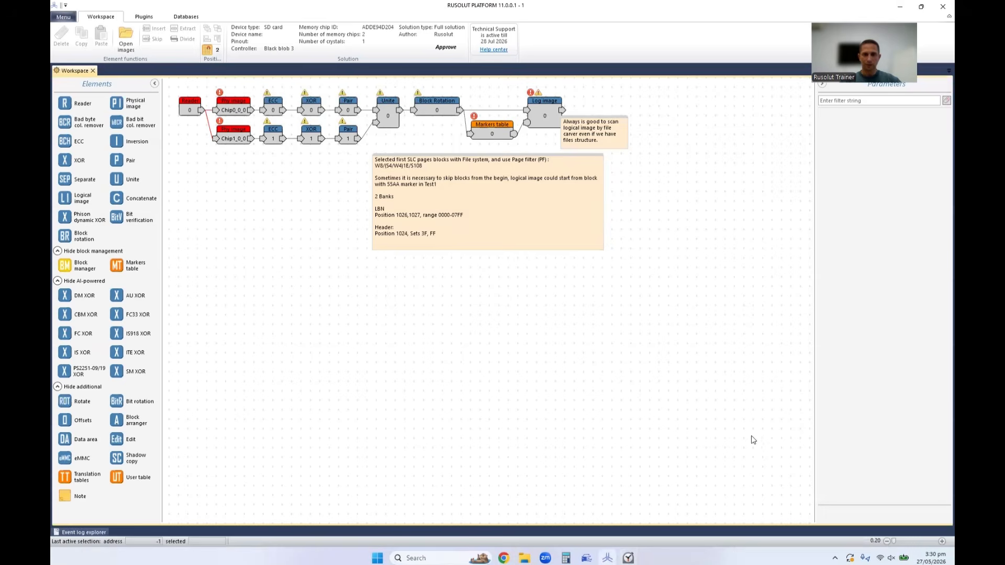
left_click(628, 558)
left_click(486, 254)
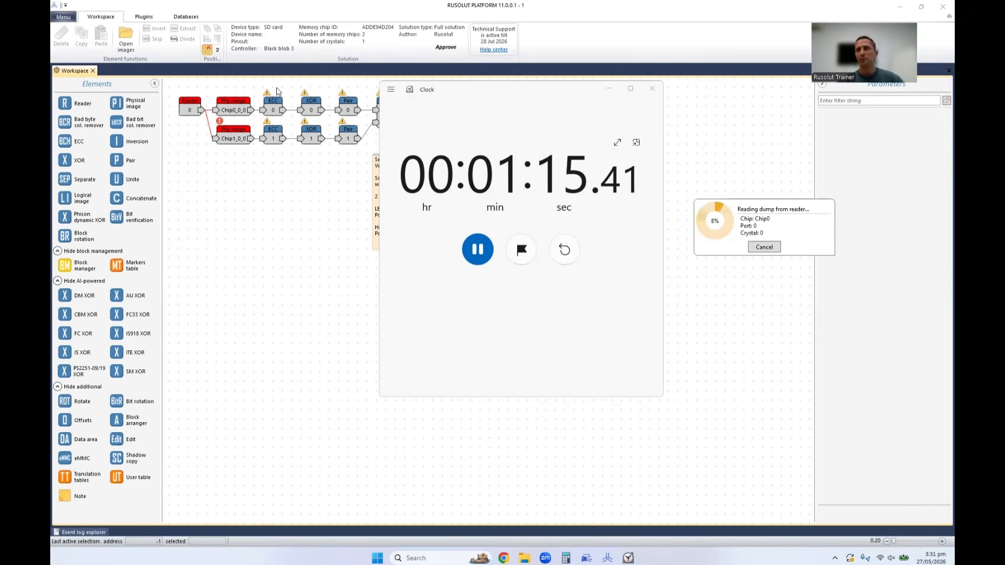
Stop and reset the stopwatch, and cancel the dump reading of Chip0.
left_click(478, 250)
left_click(564, 249)
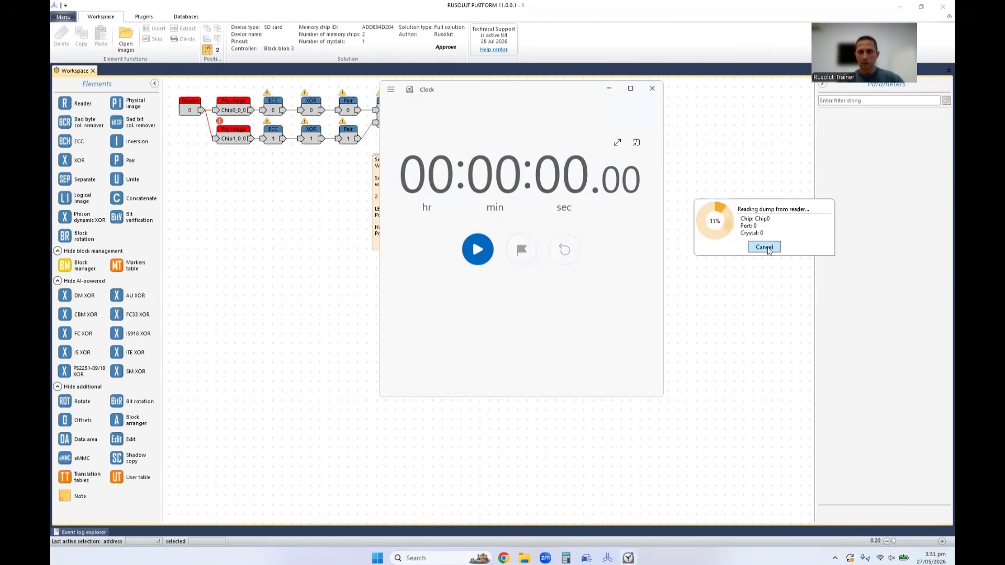
left_click(767, 248)
left_click(801, 253)
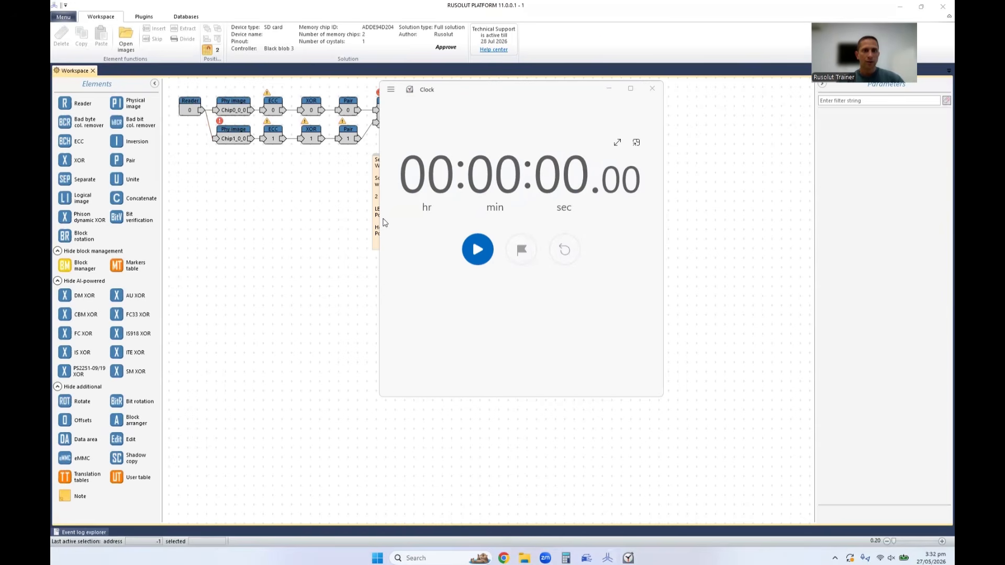
Minimize the stopwatch and turn on the ECC map for the ECC 0 element.
left_click(609, 89)
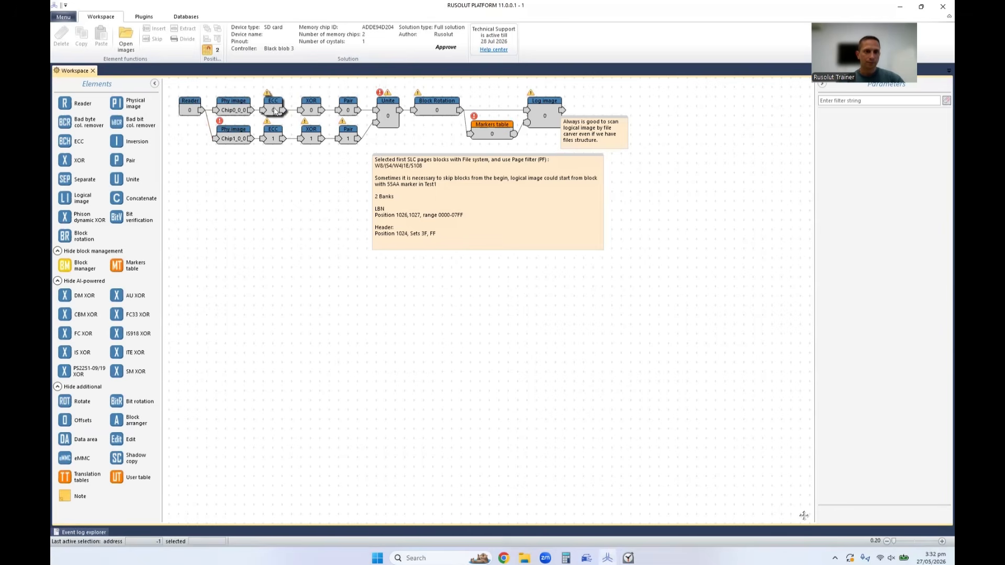
left_click(276, 111)
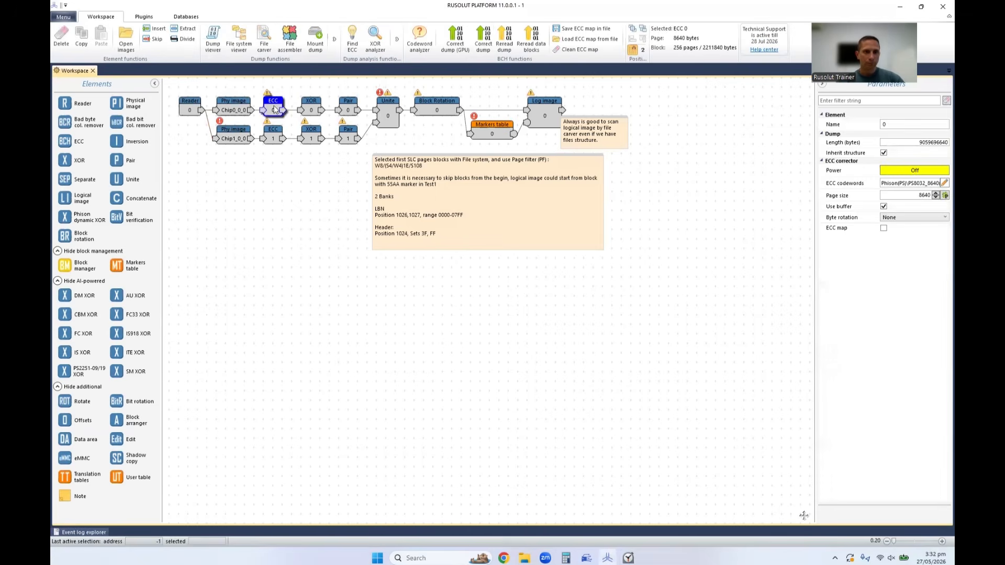
left_click(883, 228)
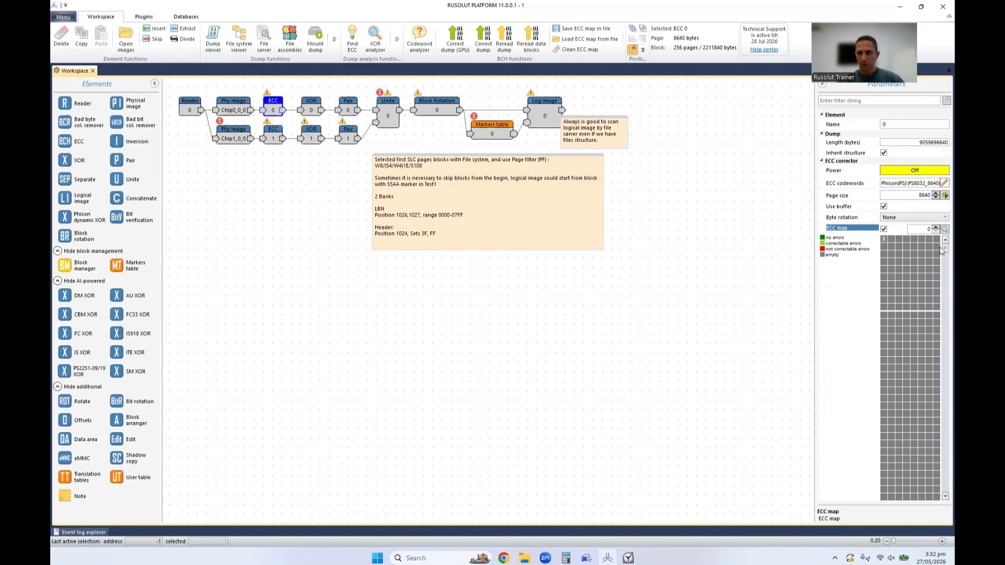
Examine a block further down the ECC 0 error map in the bitmap viewer.
left_click_drag(940, 246, 939, 256)
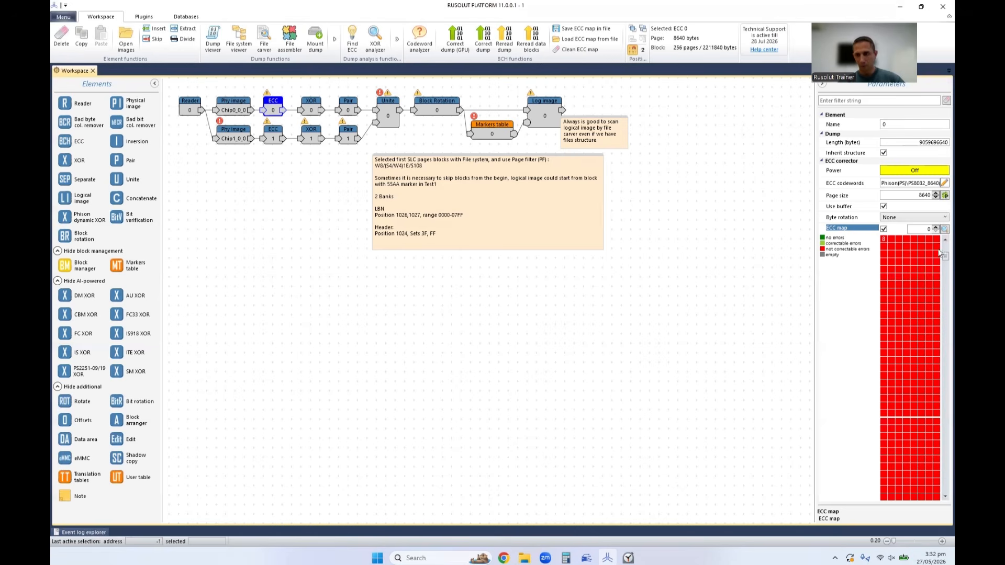
double_click(907, 259)
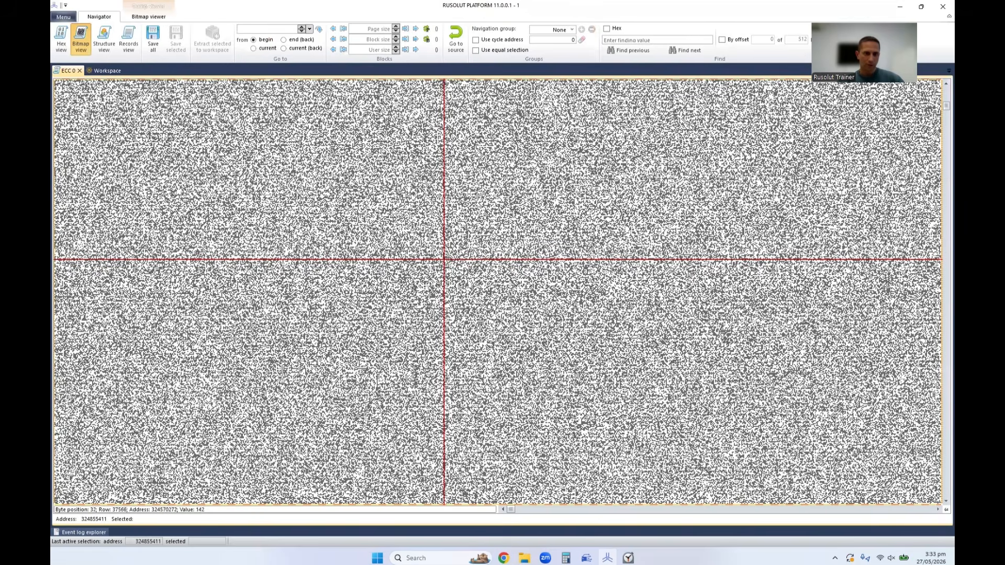
left_click(79, 71)
Examine the XOR 0 output in the bitmap viewer for the data pattern across the partially read dump.
double_click(310, 105)
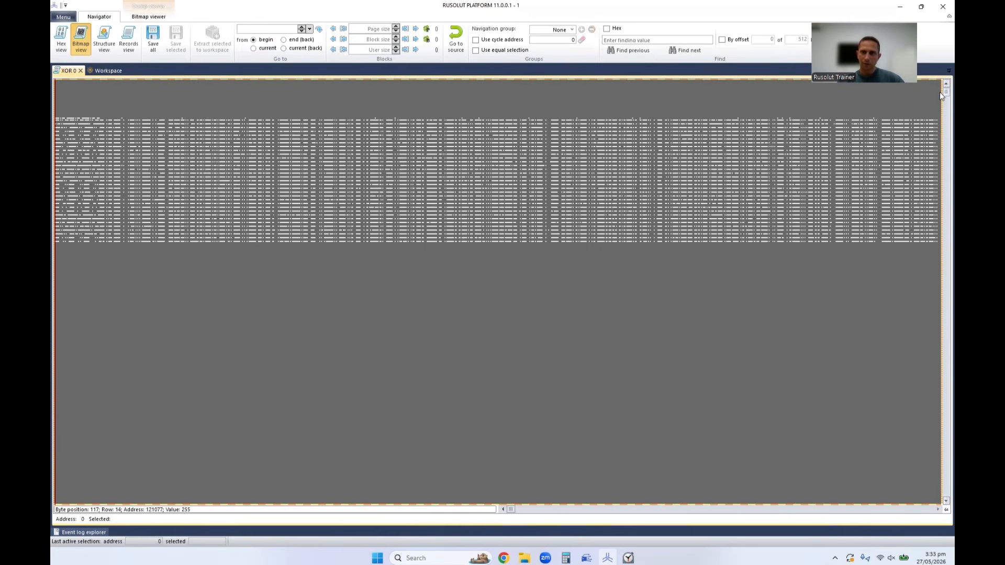
scroll(940, 94, "down", 3)
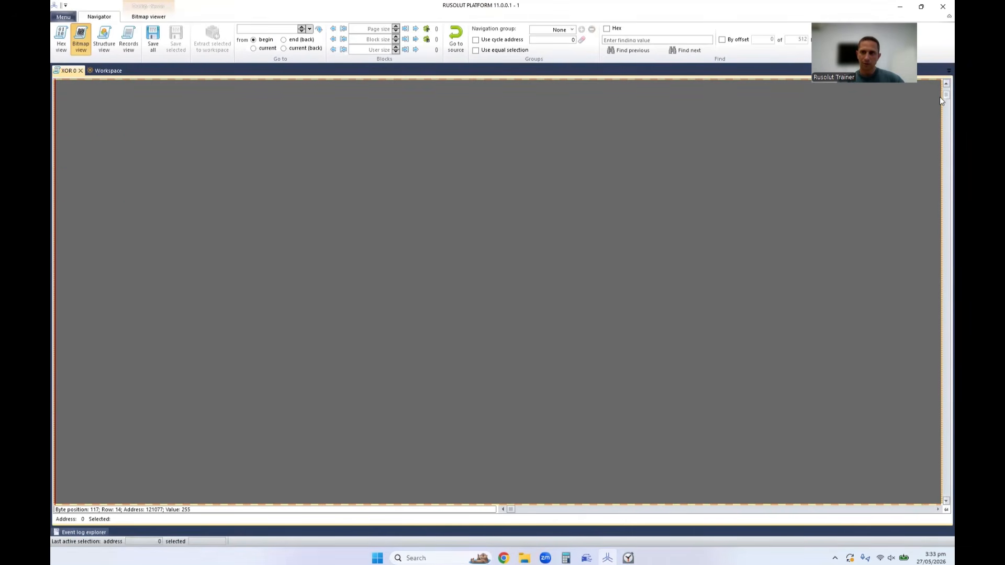
scroll(940, 94, "down", 5)
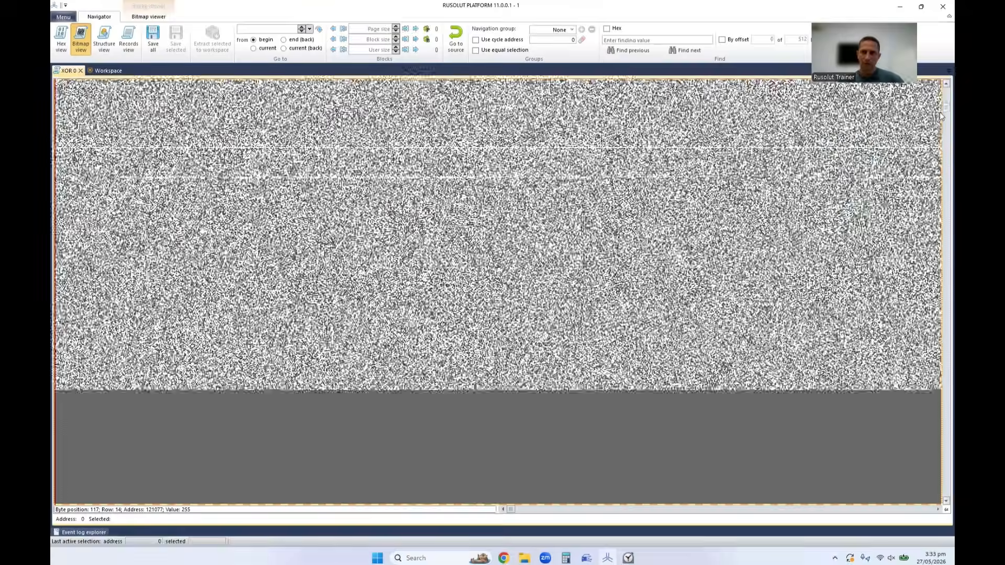
scroll(940, 124, "down", 5)
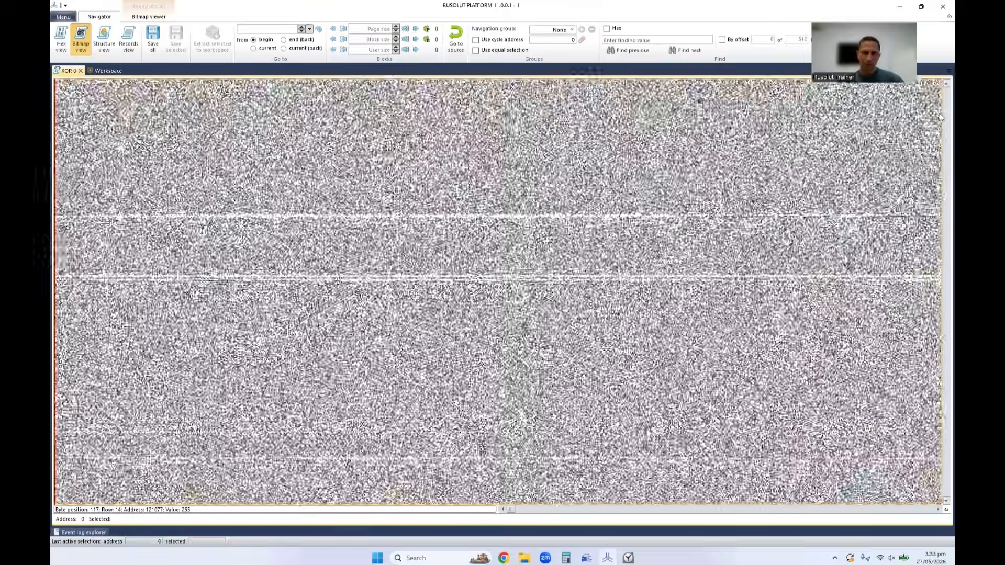
scroll(940, 119, "down", 5)
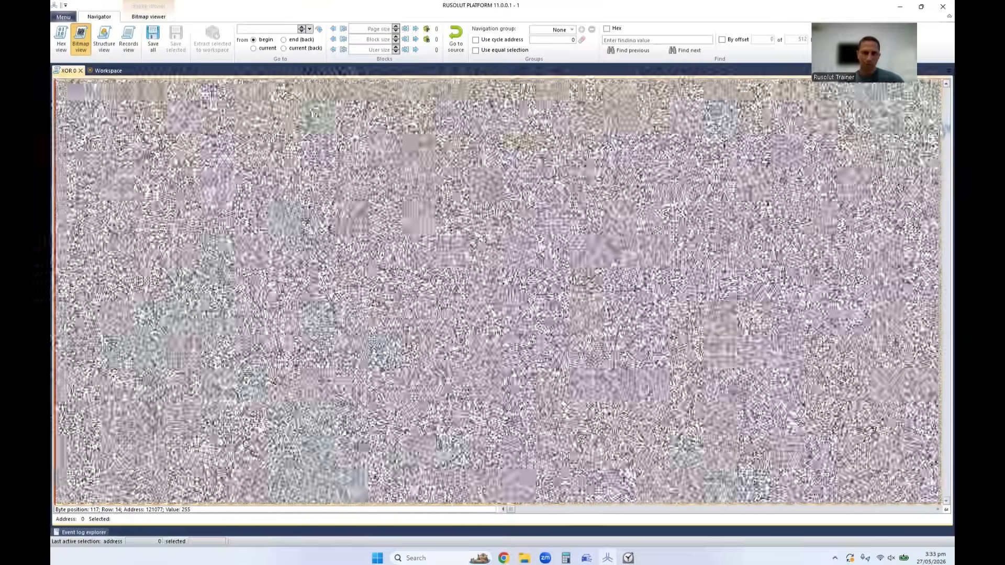
scroll(941, 128, "down", 5)
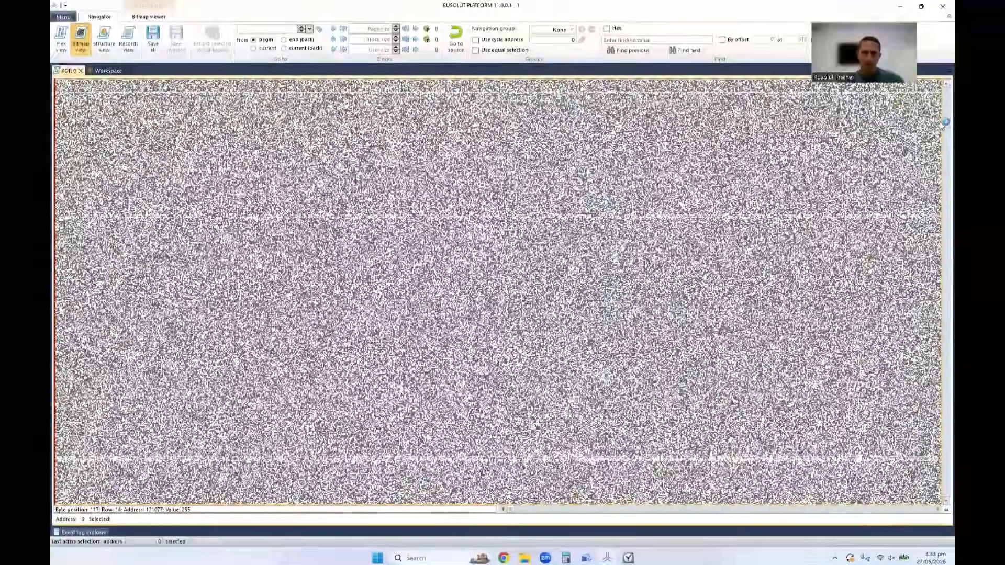
left_click_drag(940, 126, 940, 120)
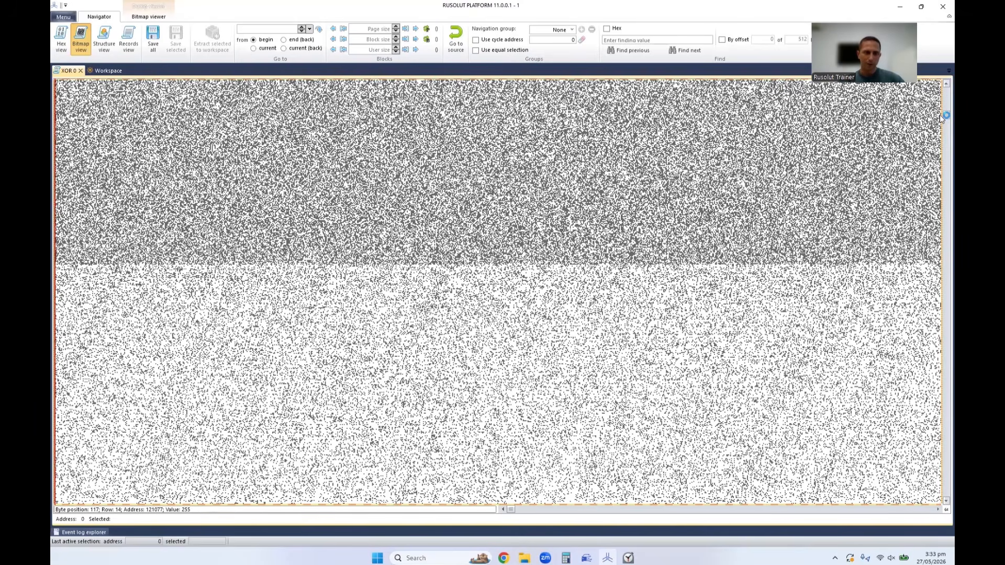
scroll(514, 274, "down", 4)
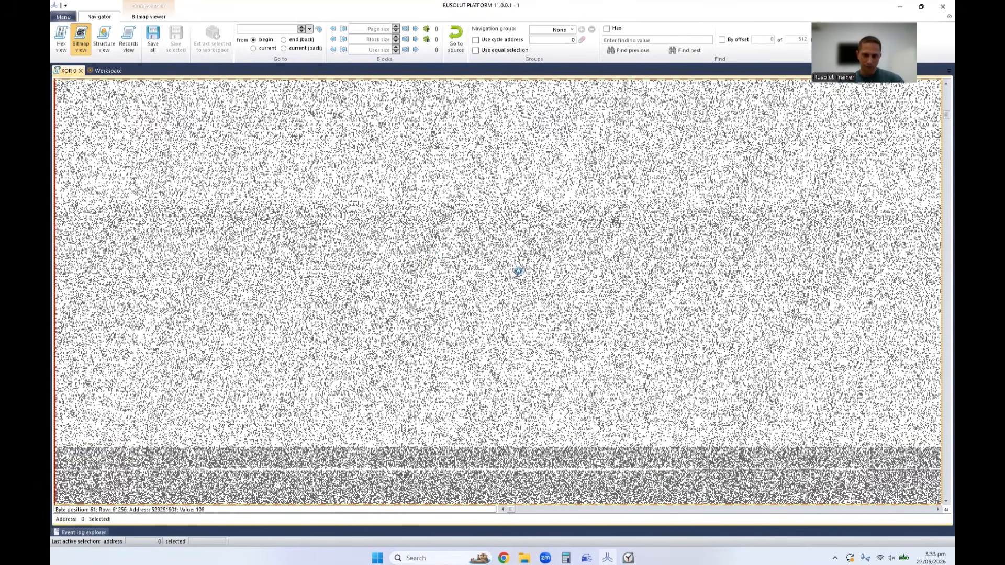
left_click(431, 263)
left_click(524, 187)
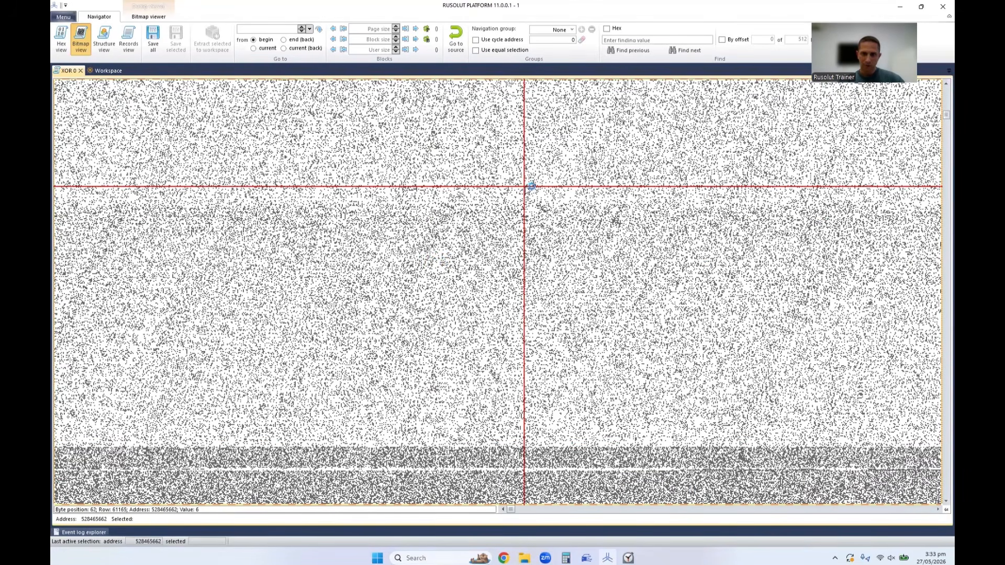
mouse_move(941, 120)
left_mouse_down()
mouse_move(940, 130)
mouse_move(940, 111)
mouse_move(940, 135)
left_mouse_up()
left_click(503, 218)
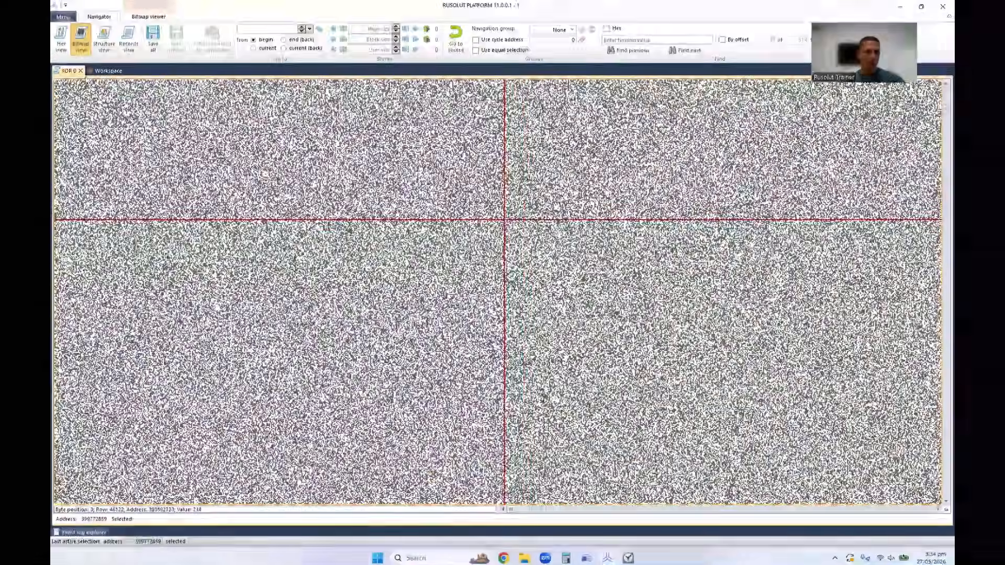
left_click(80, 71)
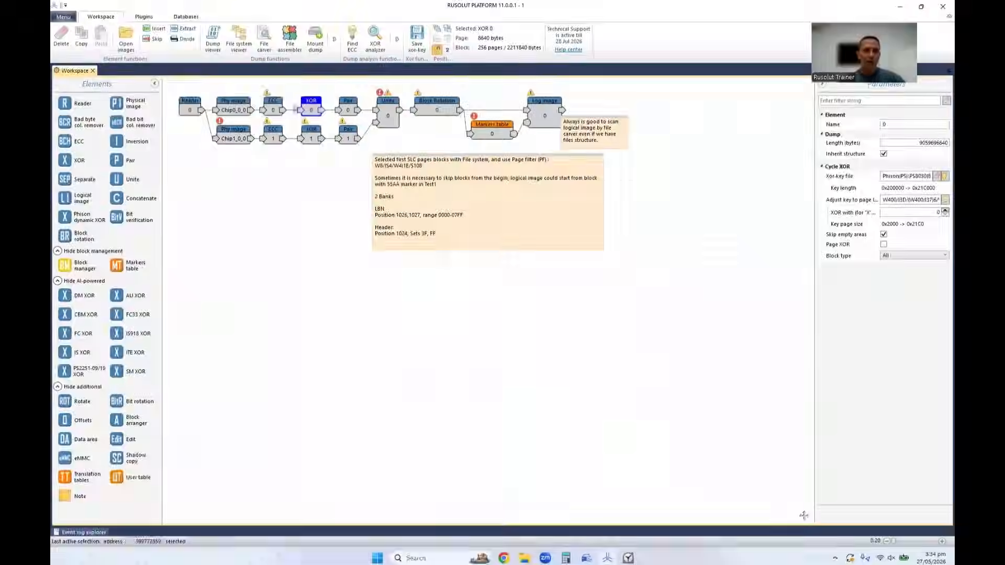
View the ECC 0 map block at address 322928640 as a bitmap and set the ECC map address to 322928640.
left_click(267, 108)
left_click(941, 241)
left_click(941, 240)
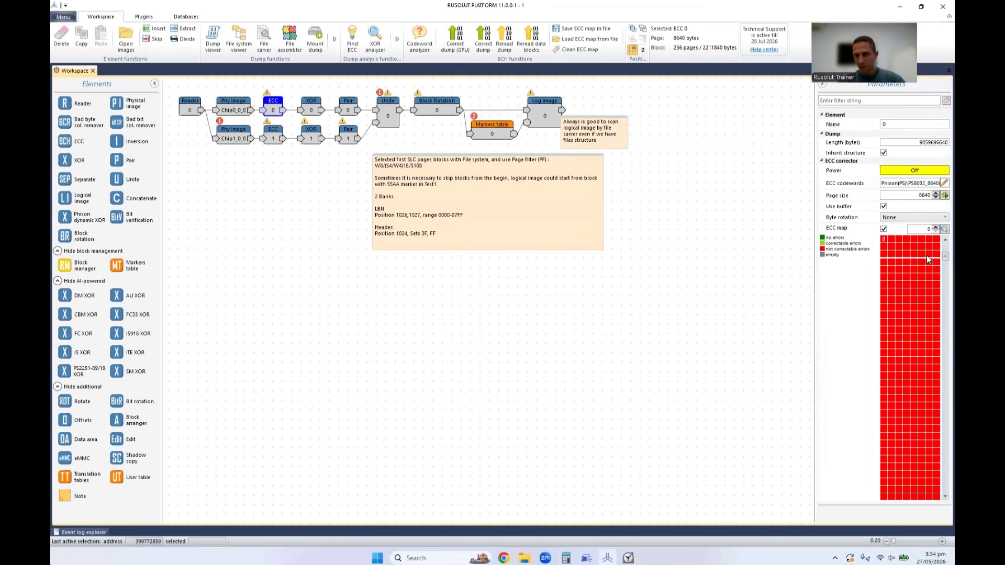
double_click(893, 267)
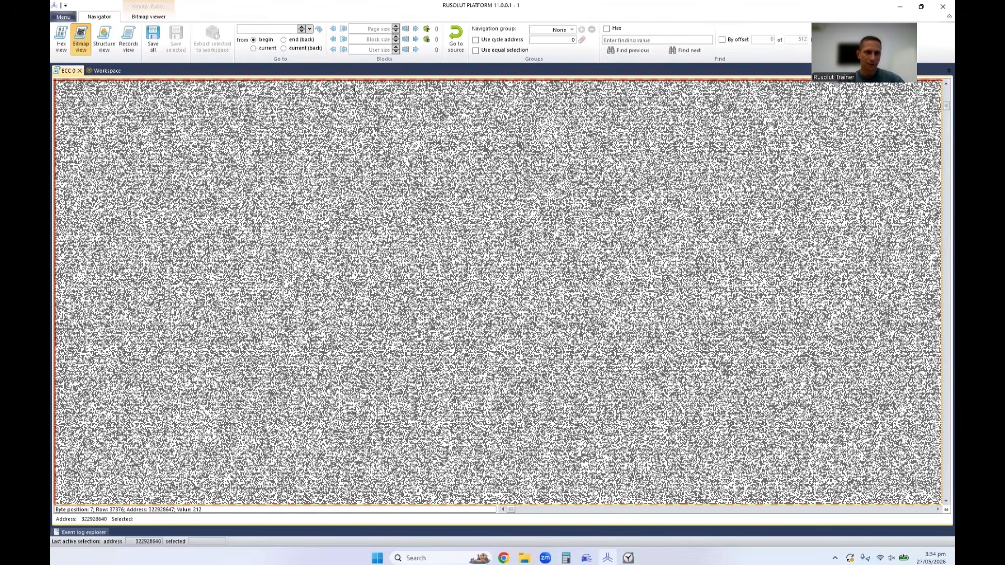
left_click(80, 70)
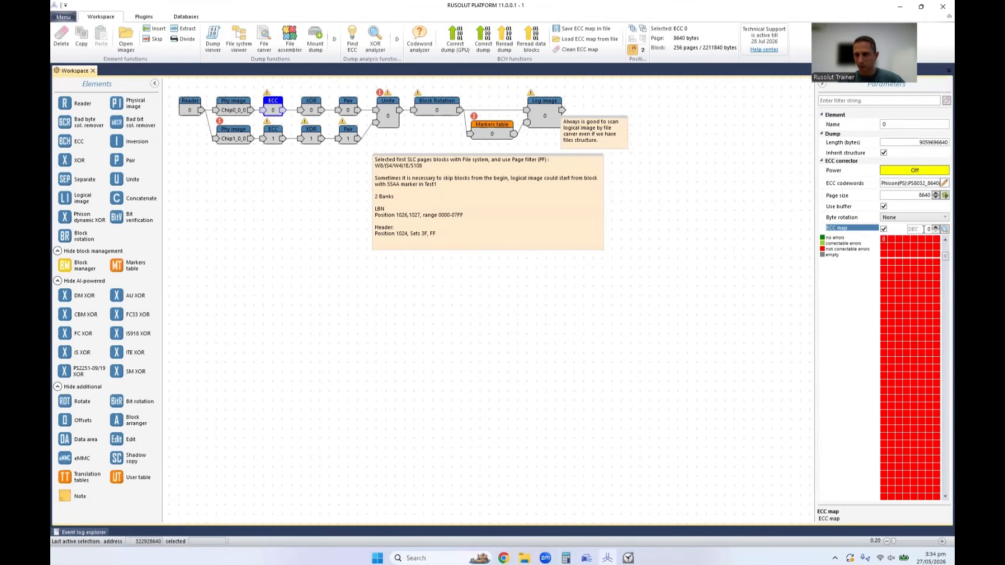
type("322928640")
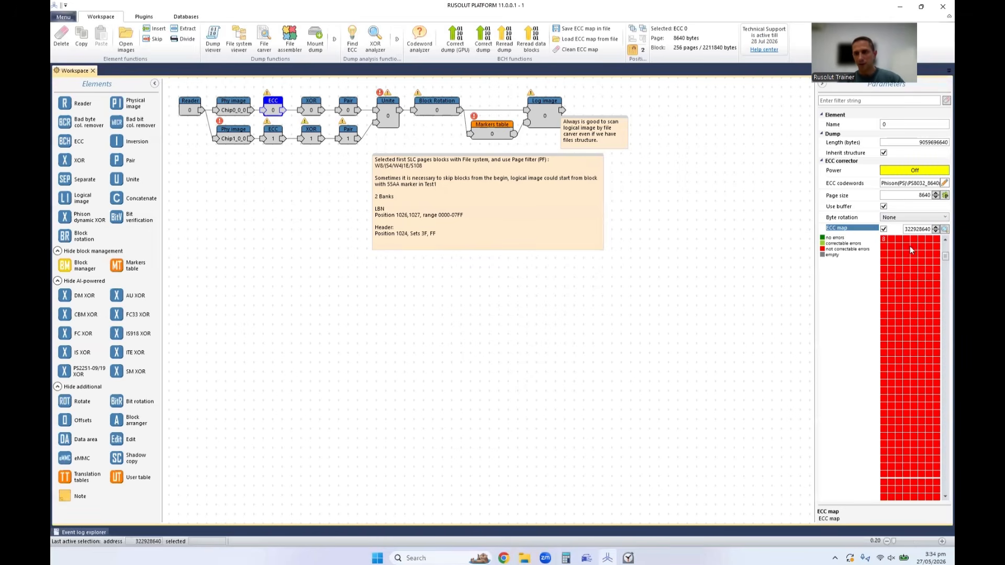
double_click(930, 231)
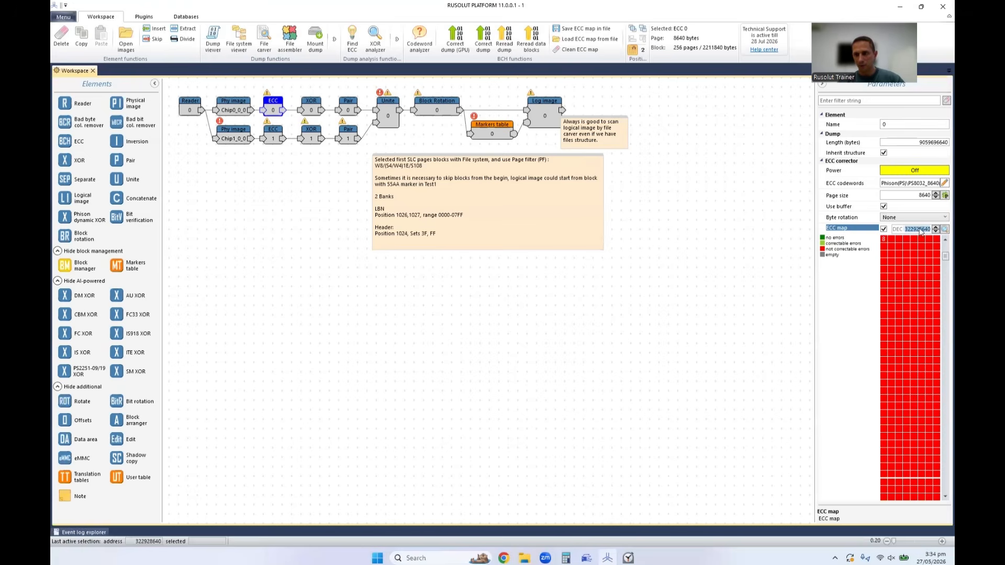
Start reading the memory chips with Chip0, run read fine-tuning on profile RR - 01, and show the graph in Sequential view.
left_click(191, 109)
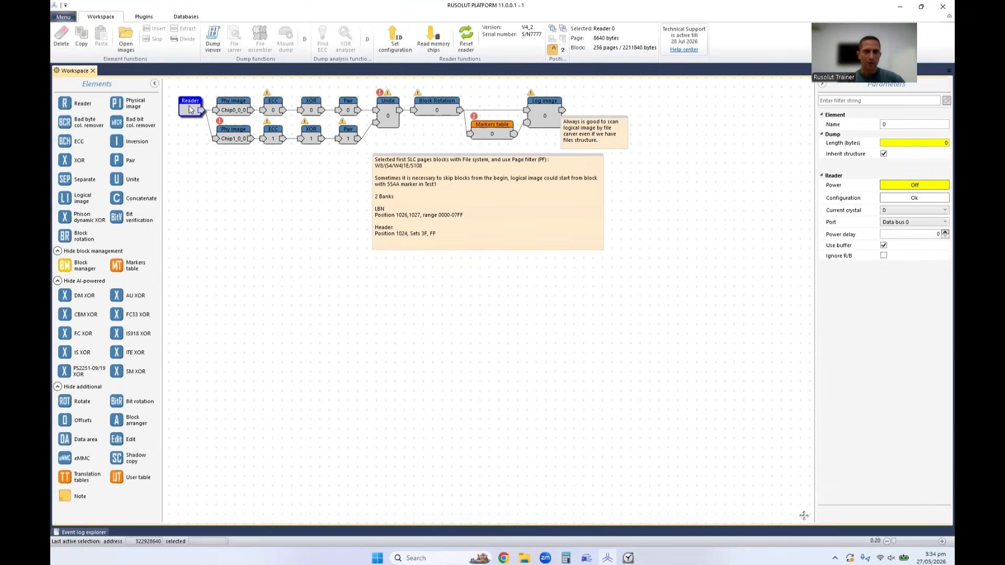
left_click(434, 45)
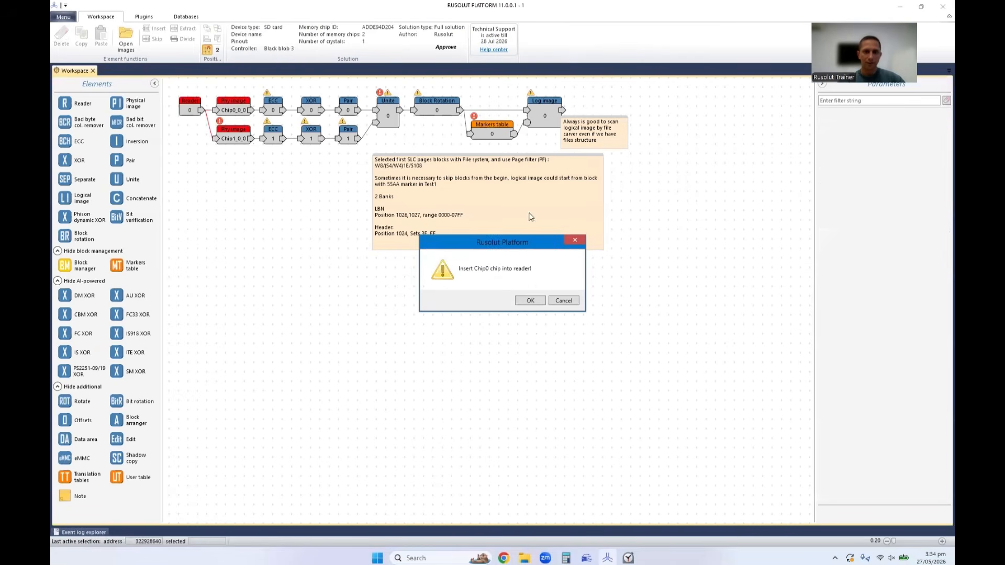
left_click(533, 297)
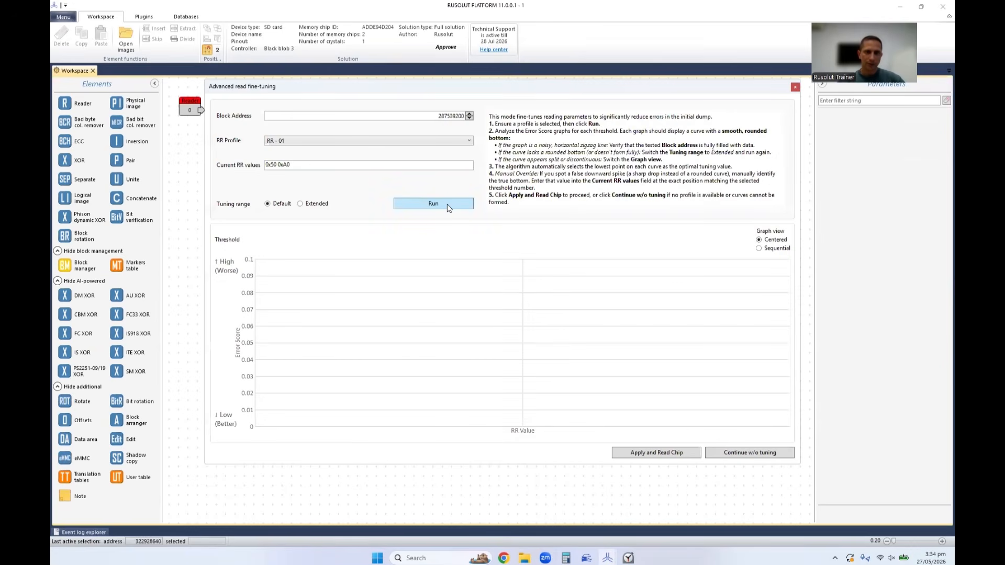
left_click(448, 206)
left_click(759, 248)
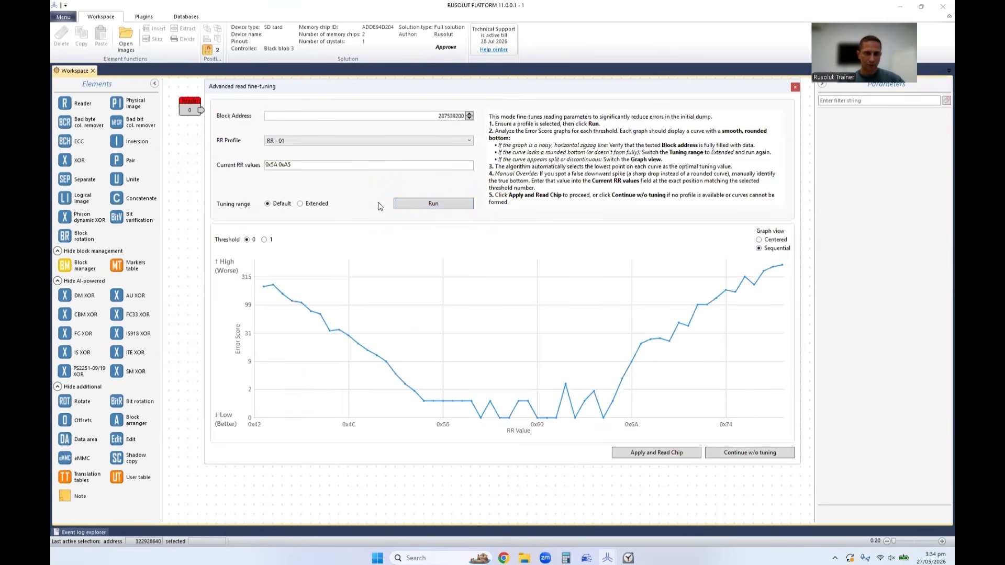
Apply the tuned RR values 0x5A 0xA5 to read Chip0, and time the read with the Clock stopwatch beside the progress dialog.
left_click(291, 166)
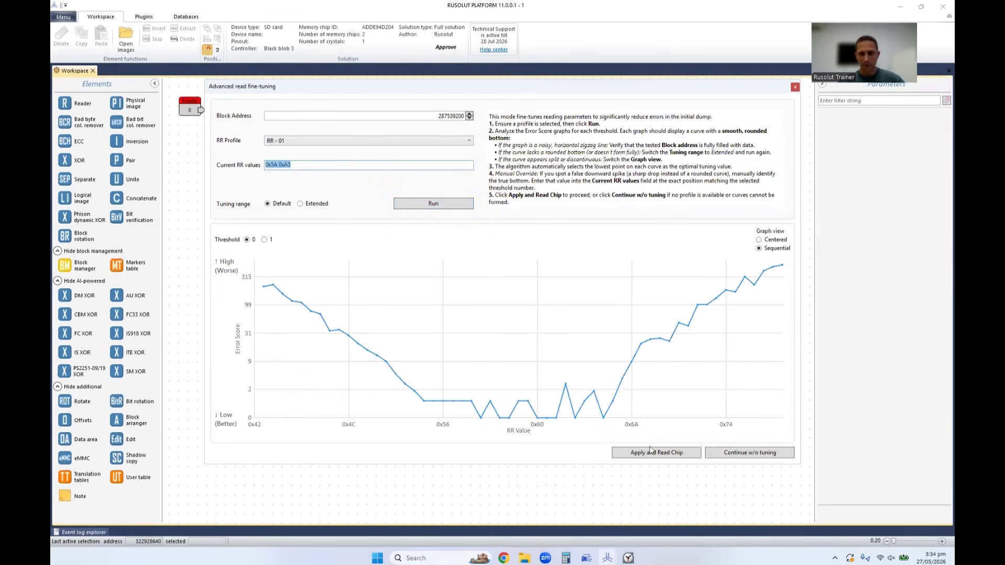
left_click(639, 456)
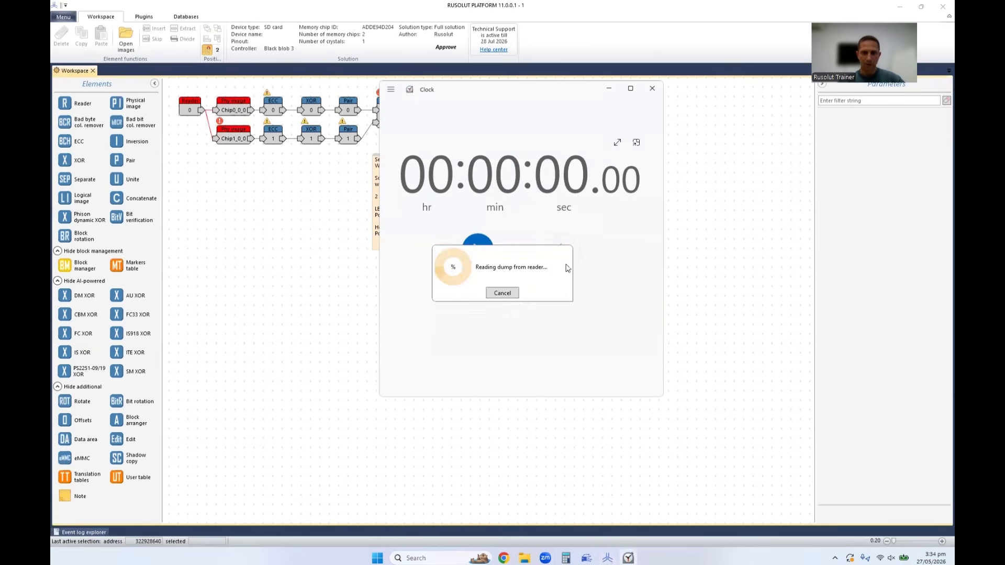
left_click_drag(566, 266, 854, 210)
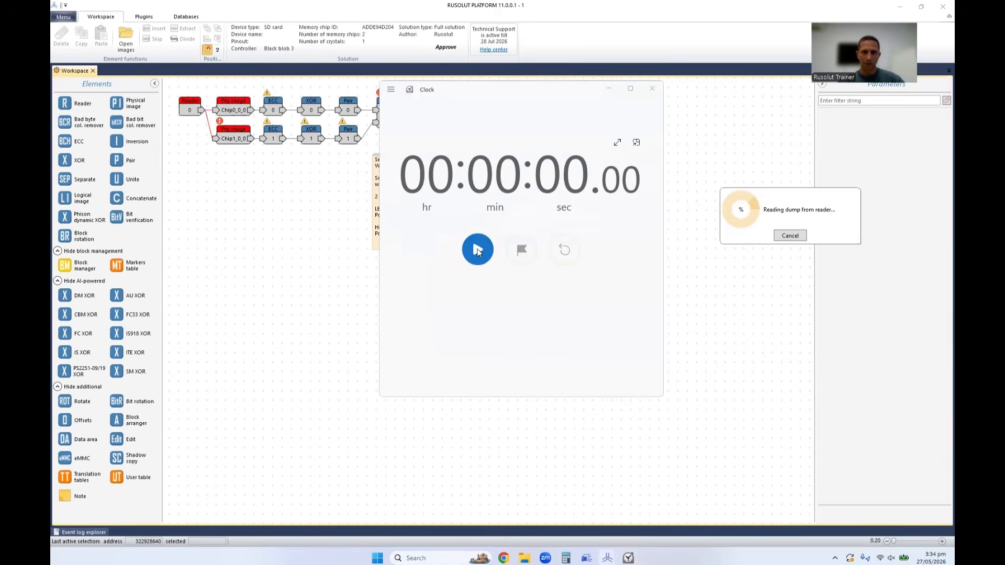
left_click(477, 249)
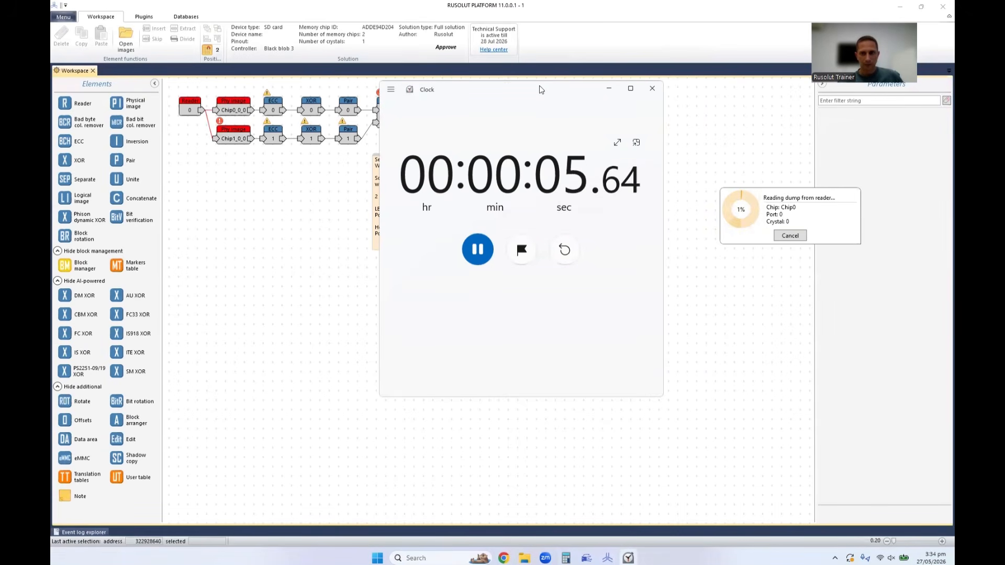
left_click_drag(541, 90, 548, 96)
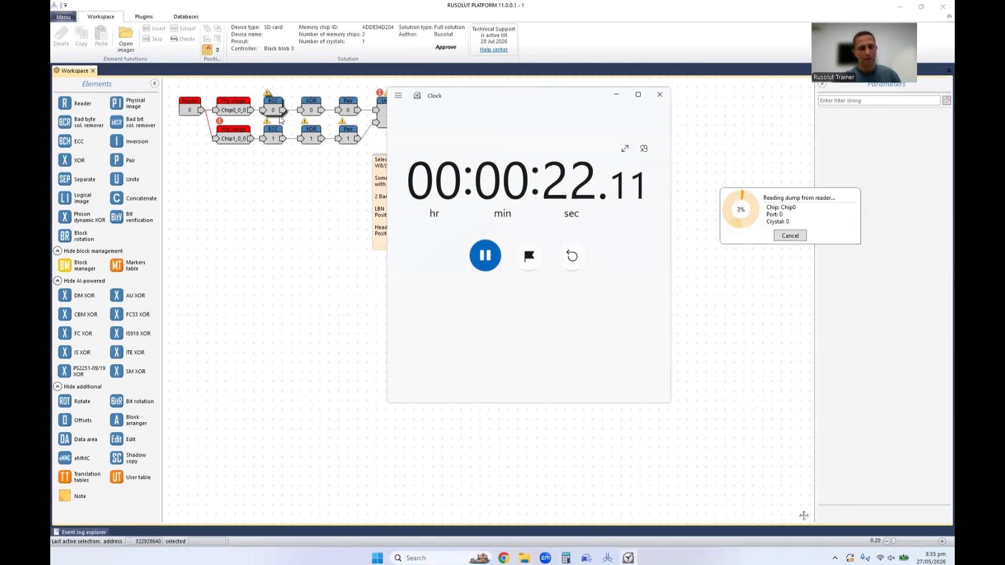
left_click(309, 140)
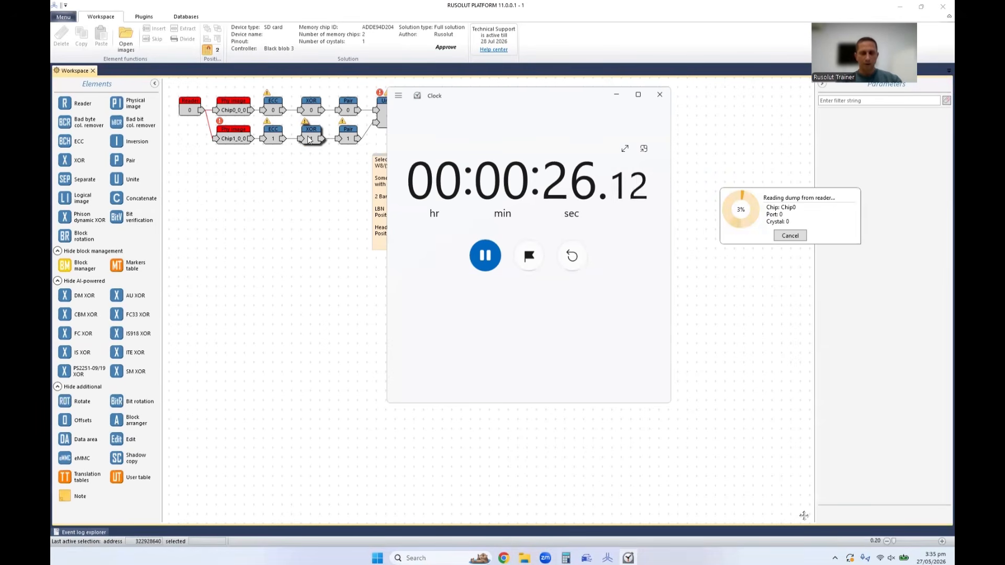
left_click(293, 126)
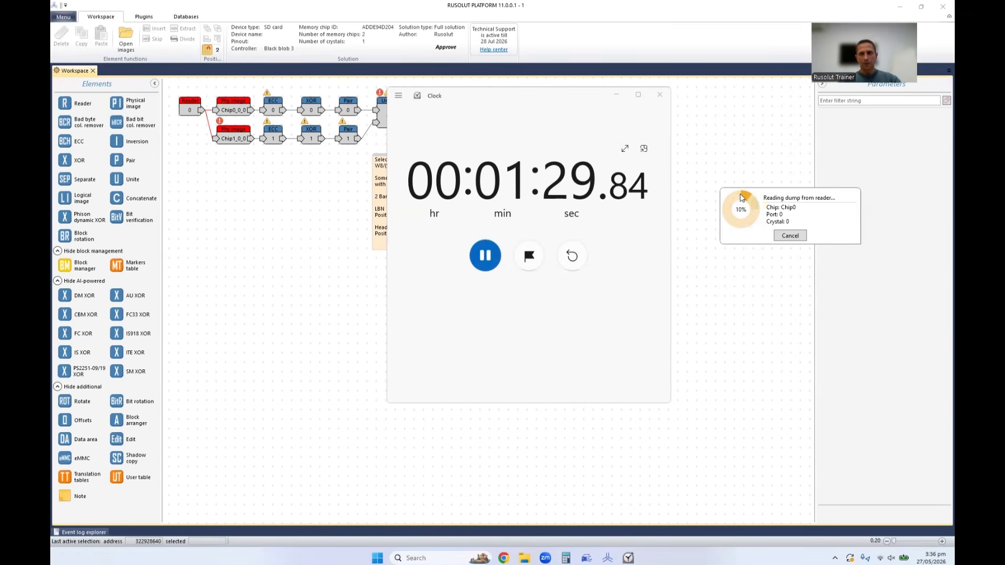
Stop the stopwatch, cancel the dump reading of Chip0, and close the Clock app.
left_click(490, 256)
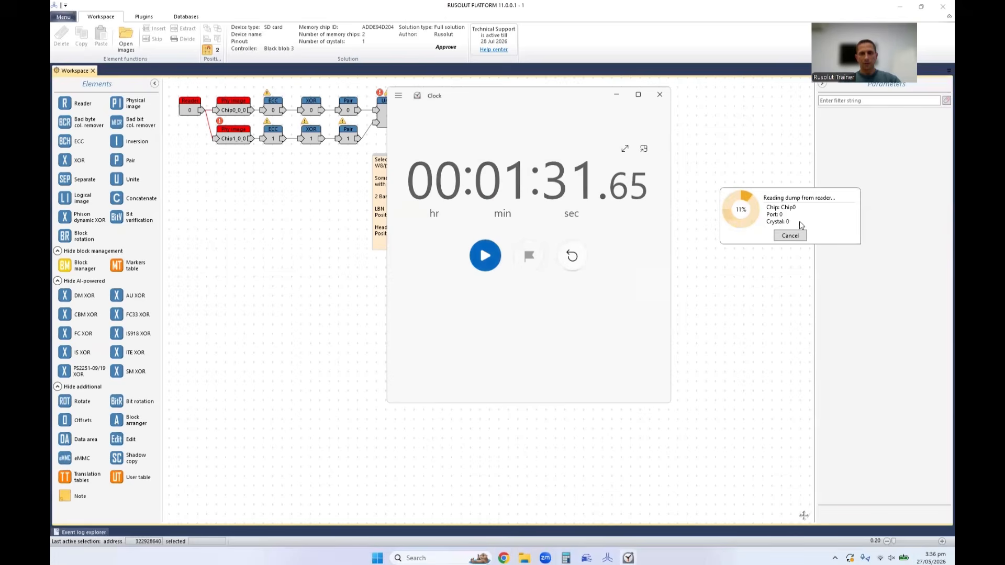
left_click(790, 236)
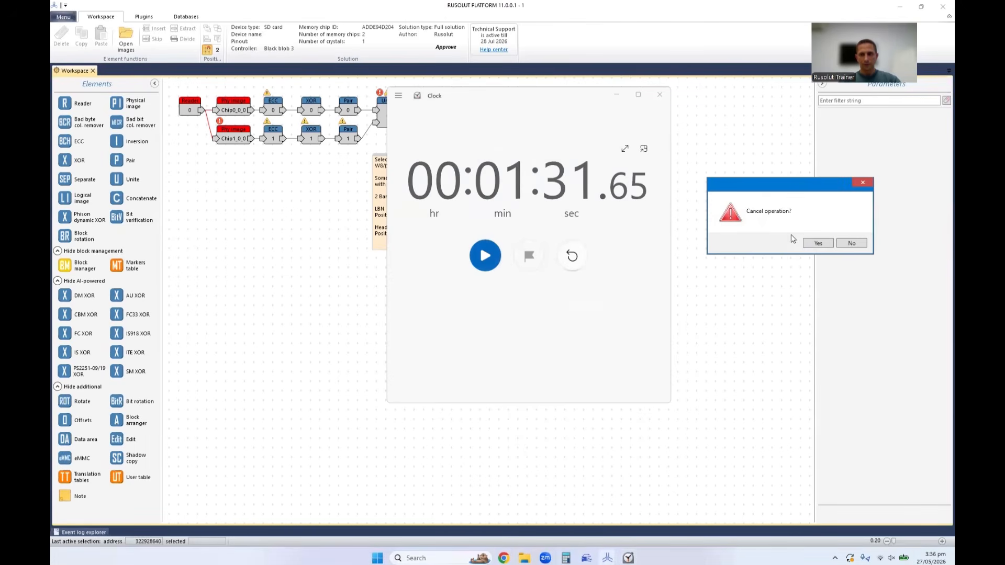
left_click(818, 243)
left_click(659, 95)
Examine the Chip0_0_0 physical image in the bitmap viewer, close it, and show the ECC 0 element's parameters.
double_click(234, 110)
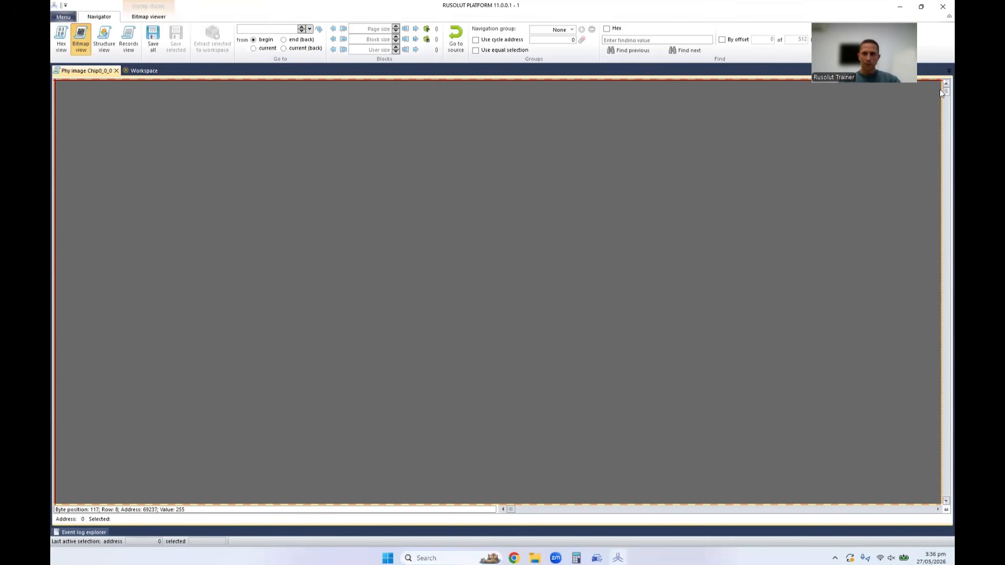
left_click_drag(940, 90, 940, 235)
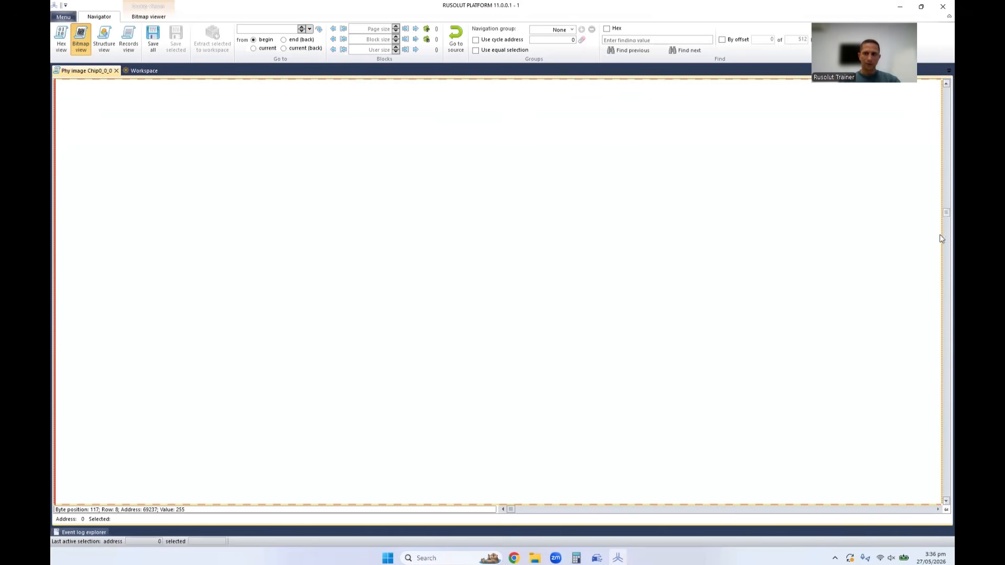
left_click(116, 71)
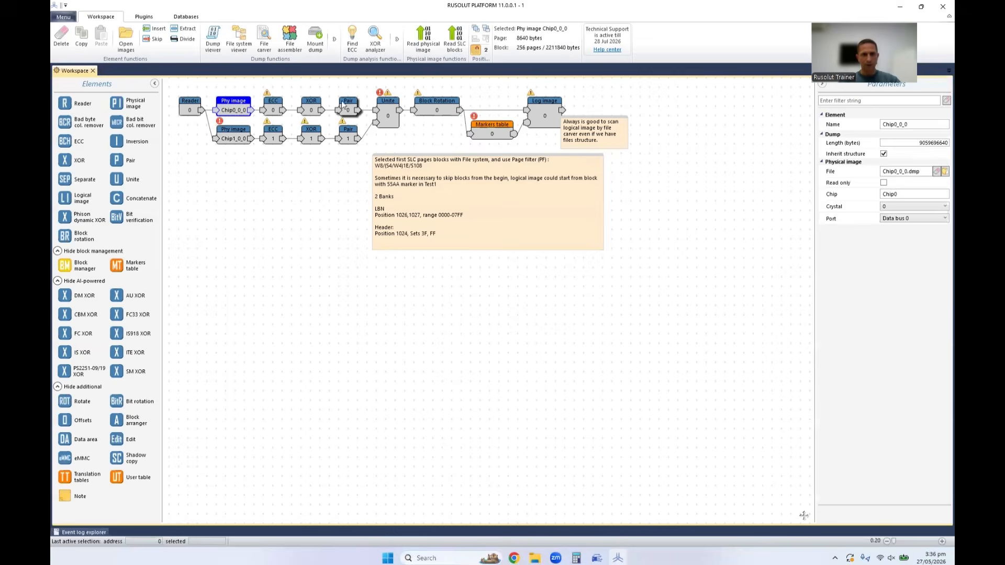
left_click(273, 105)
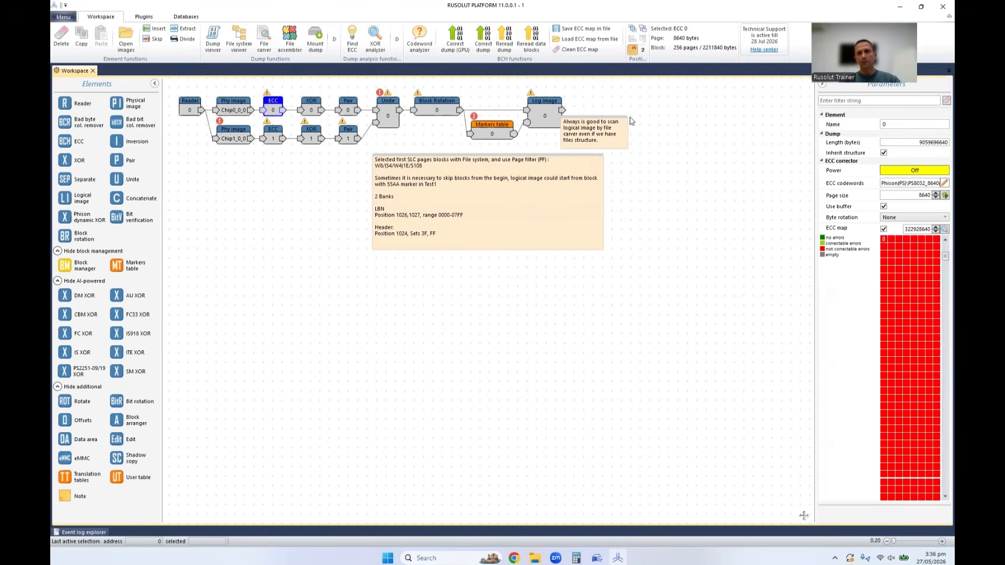
Refresh the ECC map of the ECC 0 element and examine the error distribution at several positions in the dump.
mouse_move(901, 264)
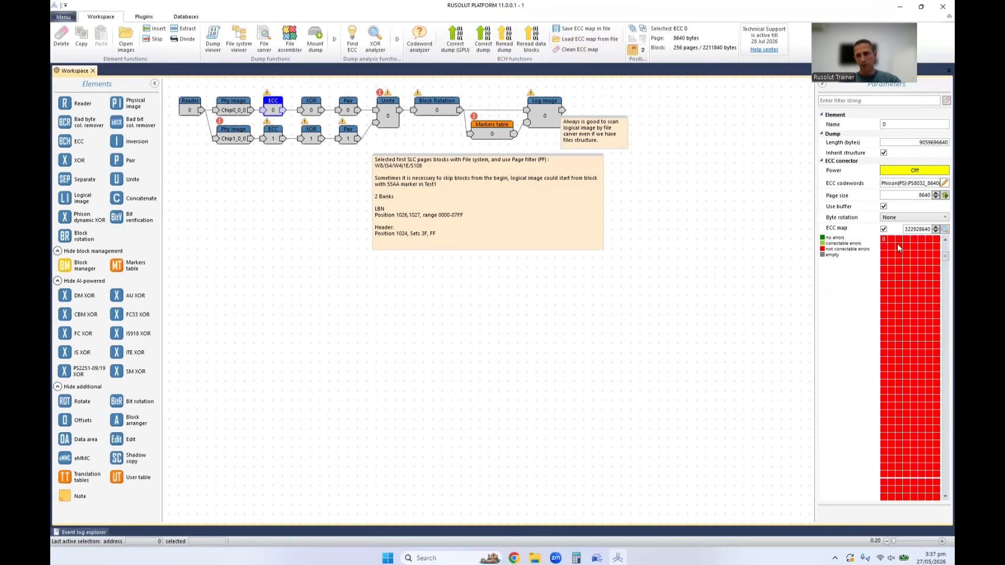
mouse_move(892, 243)
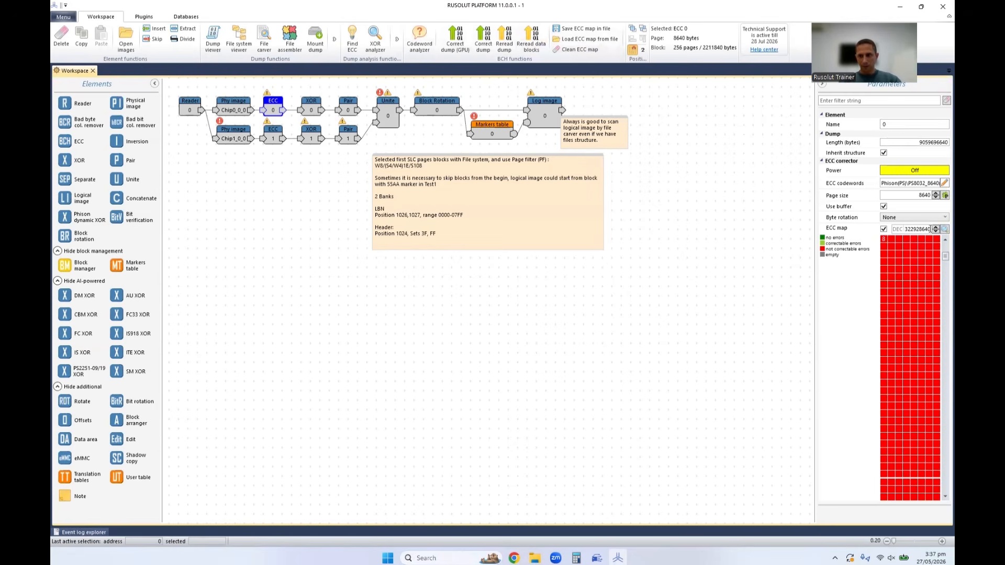
left_click(884, 230)
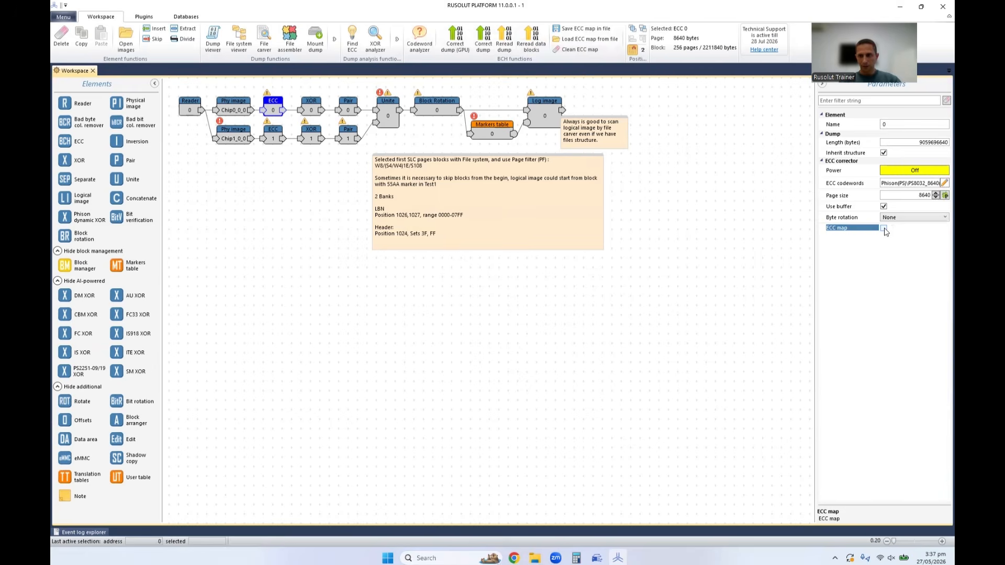
left_click(883, 229)
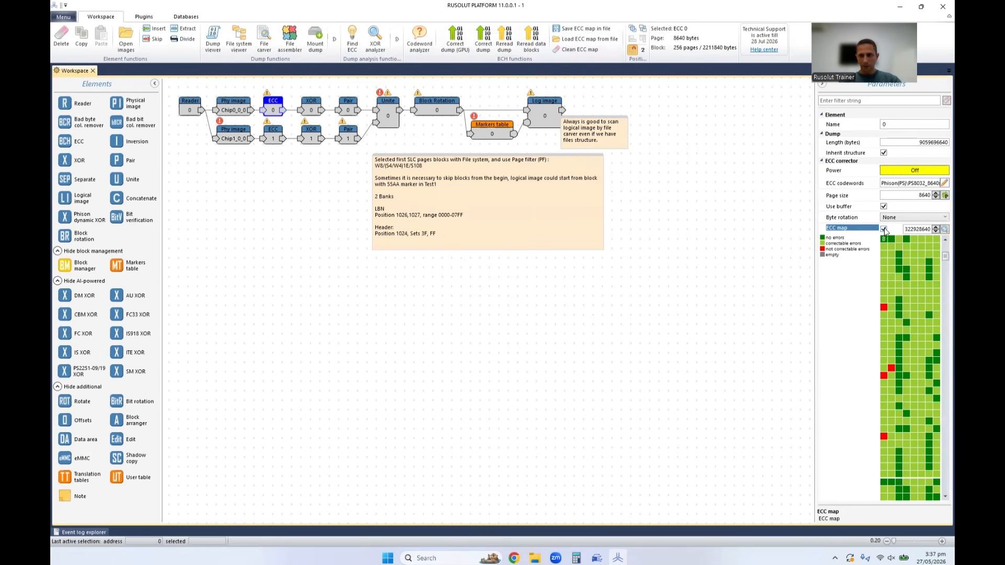
double_click(909, 231)
left_click(920, 231)
left_click(941, 230)
scroll(940, 237, "up", 1)
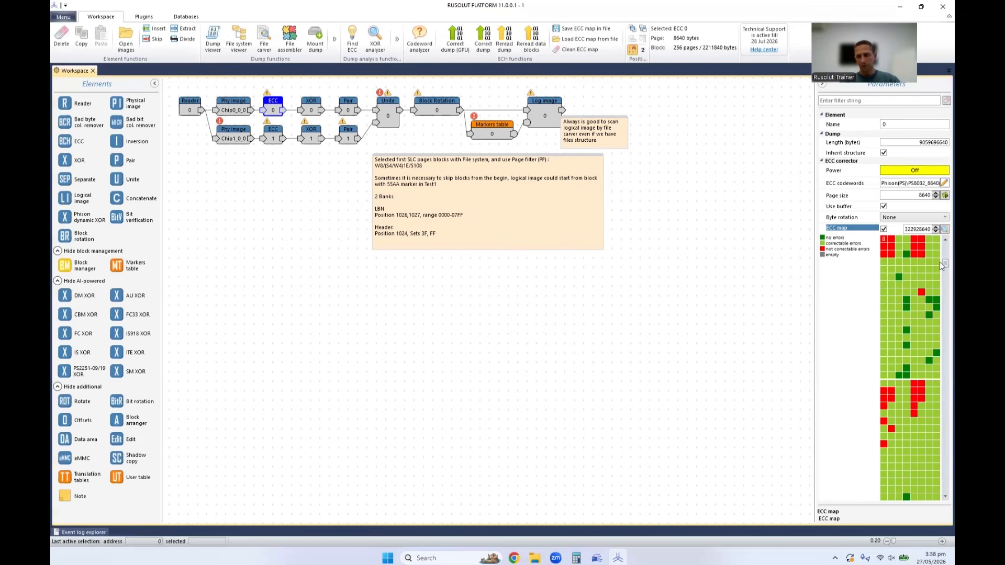
scroll(940, 276, "down", 3)
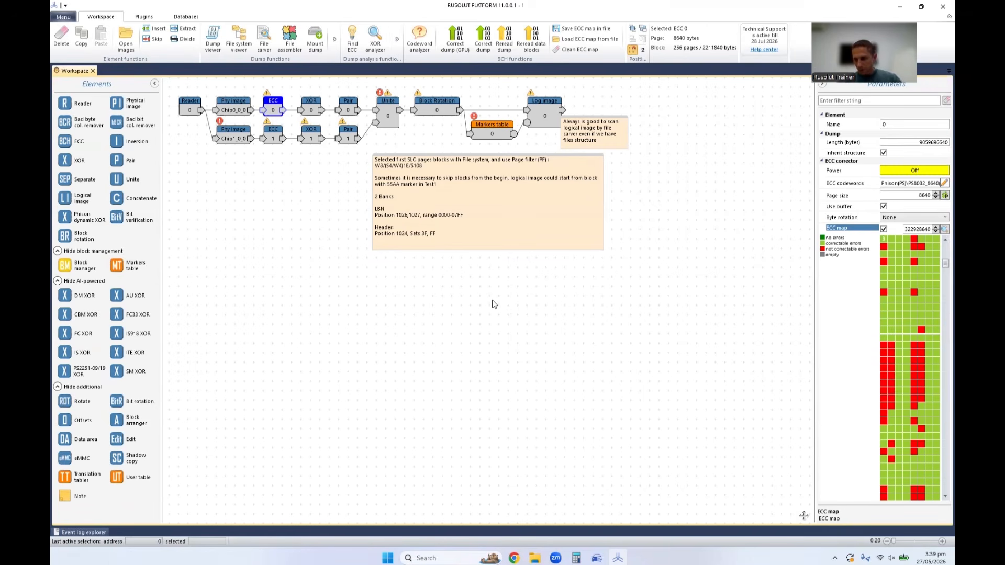
Create a new case named 2 in C:\RusolutData\Depository, leaving the current case unsaved.
left_click(66, 19)
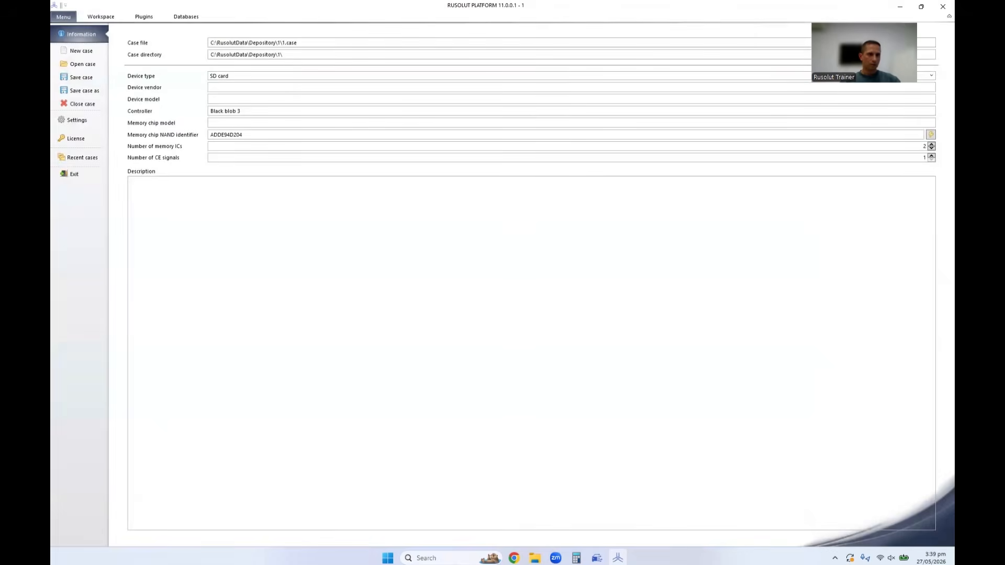
left_click(78, 50)
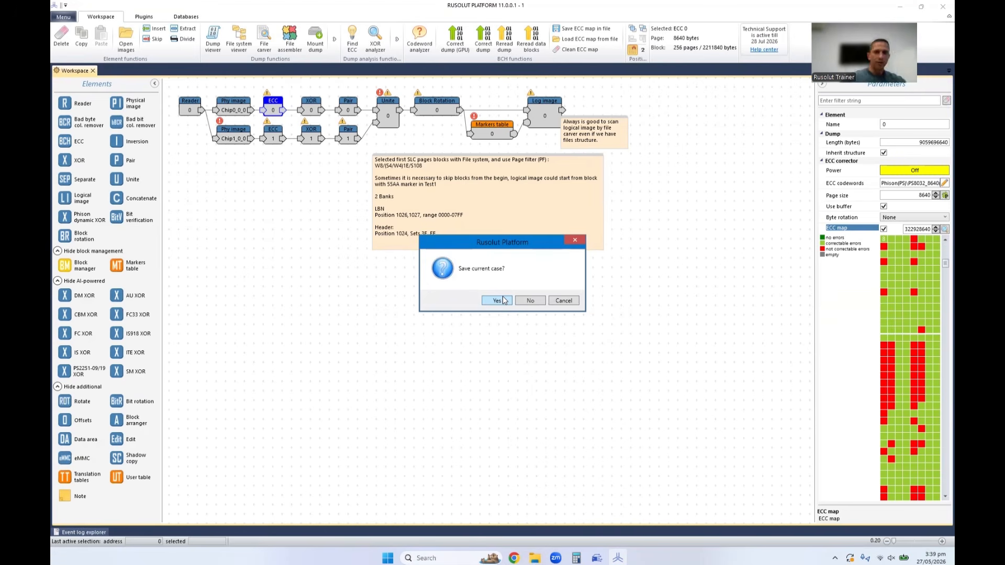
left_click_drag(495, 246, 493, 269)
left_click(537, 326)
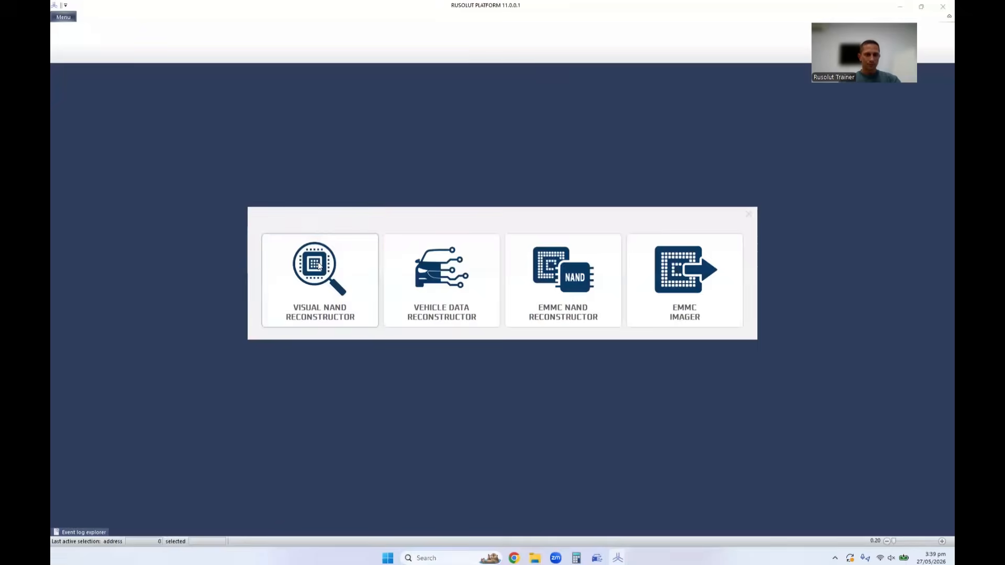
left_click(319, 266)
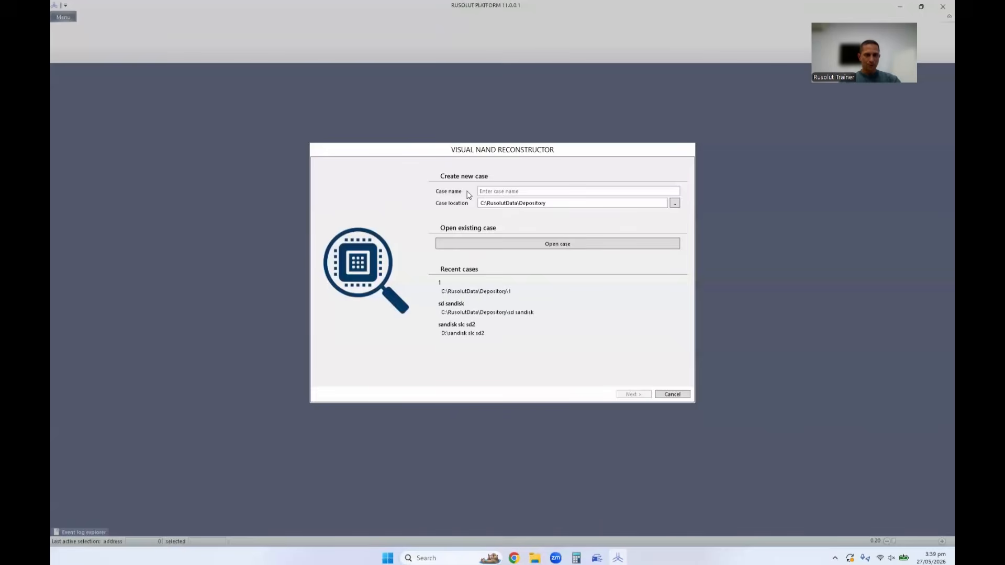
type("12")
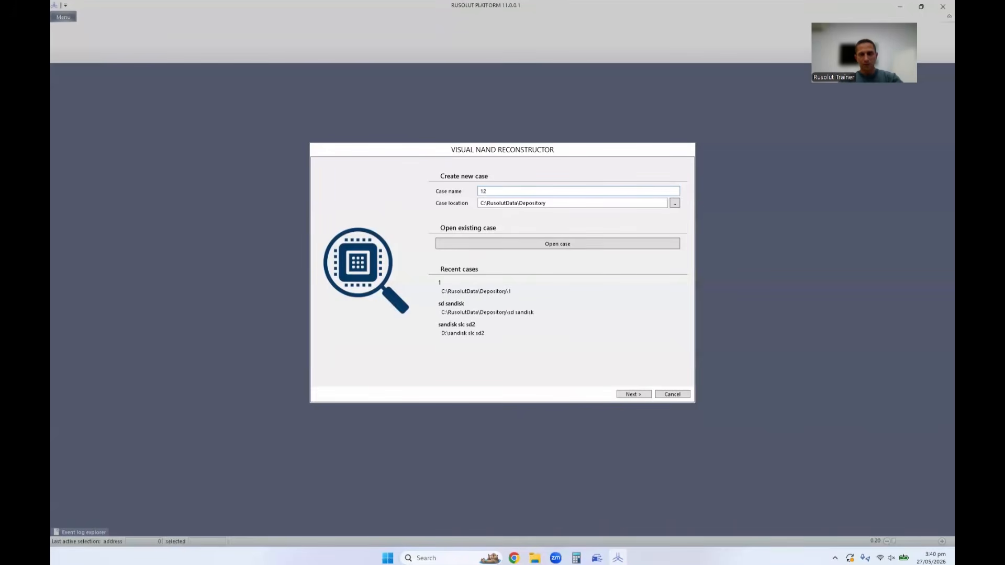
left_click(642, 395)
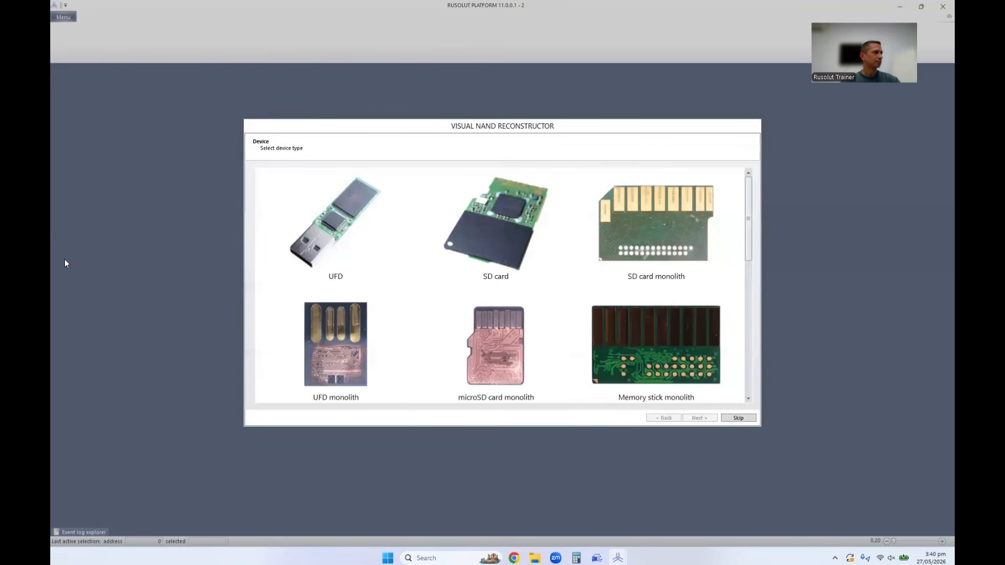
Set the new case's device type to UFD monolith and its capacity to 16 GB.
scroll(549, 274, "down", 2)
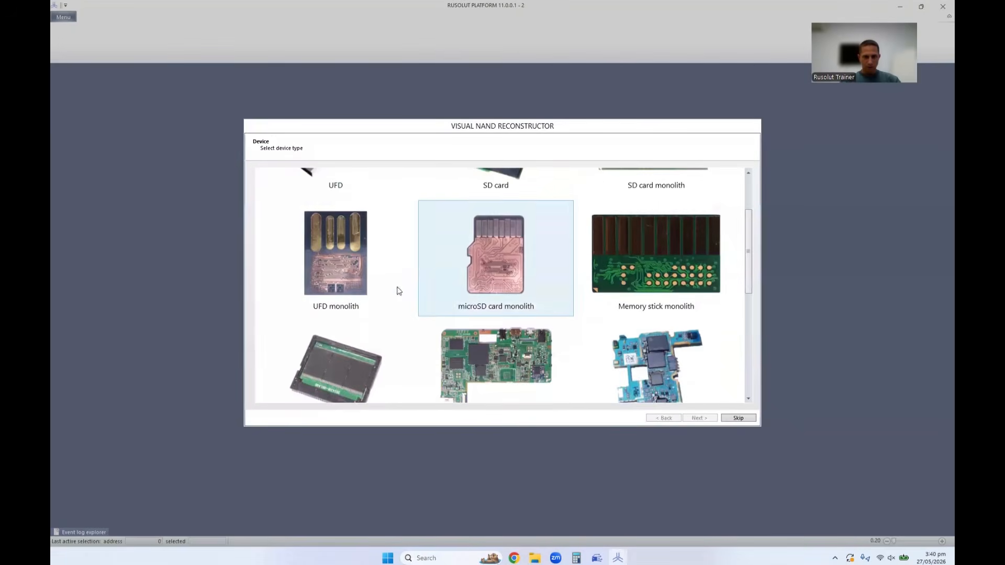
left_click(334, 259)
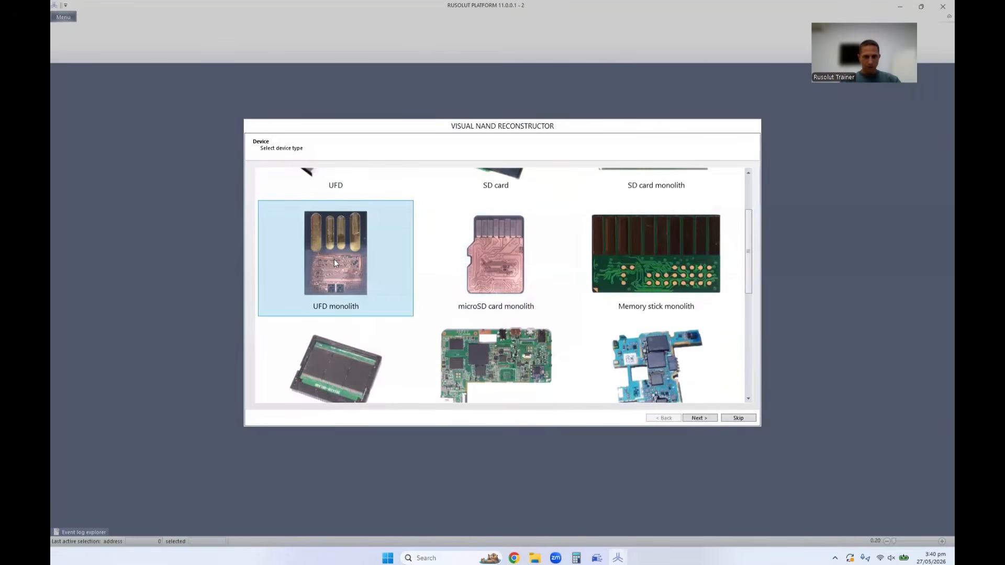
left_click(704, 418)
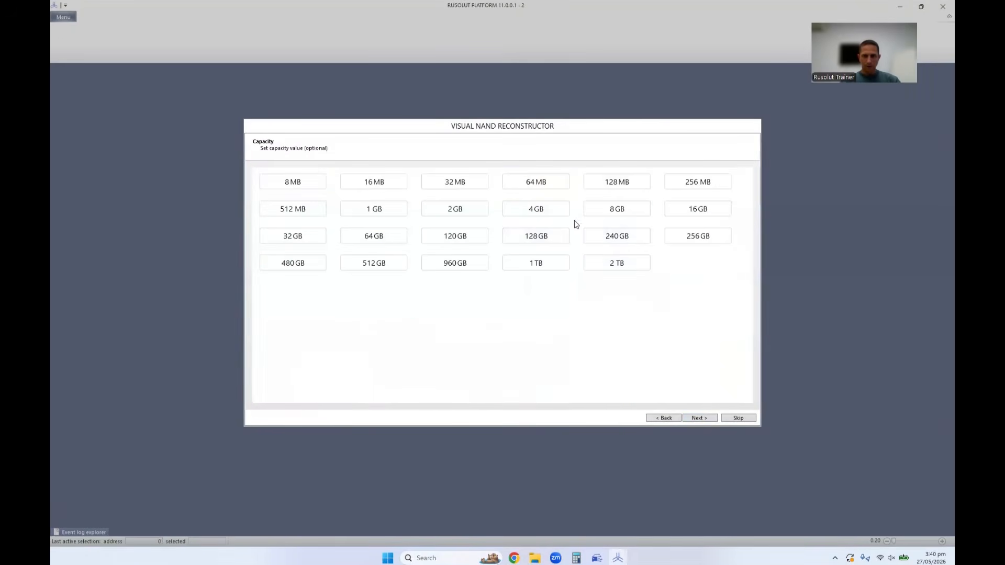
left_click(677, 210)
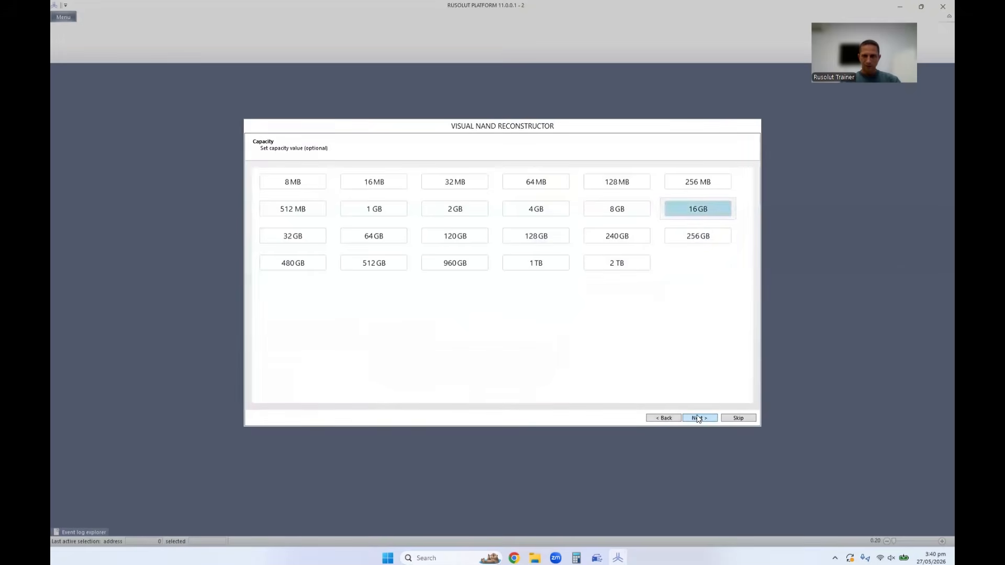
left_click(698, 419)
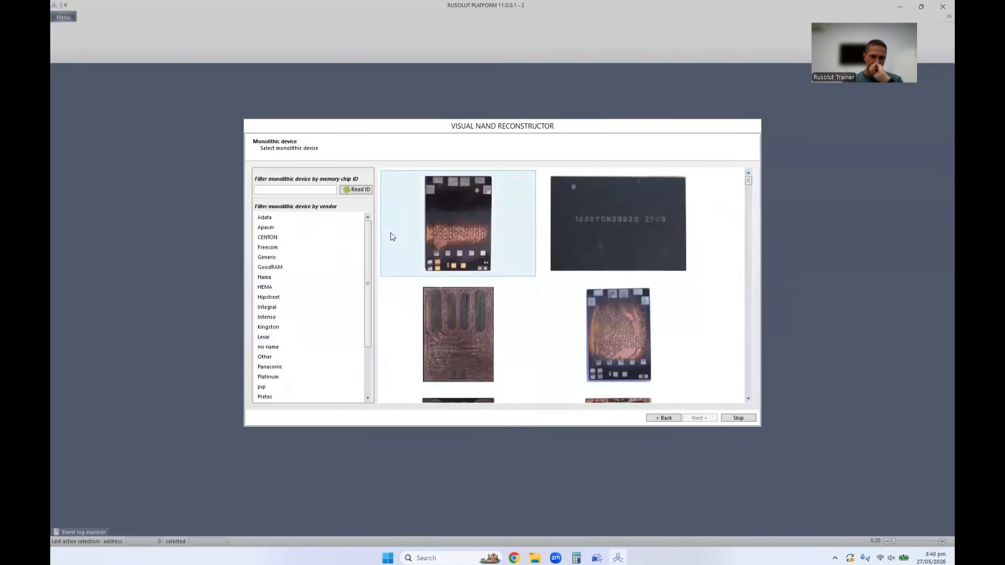
Browse the monolithic device pictures, then filter them by the ID read from the connected memory chip.
scroll(535, 308, "down", 2)
scroll(536, 308, "down", 5)
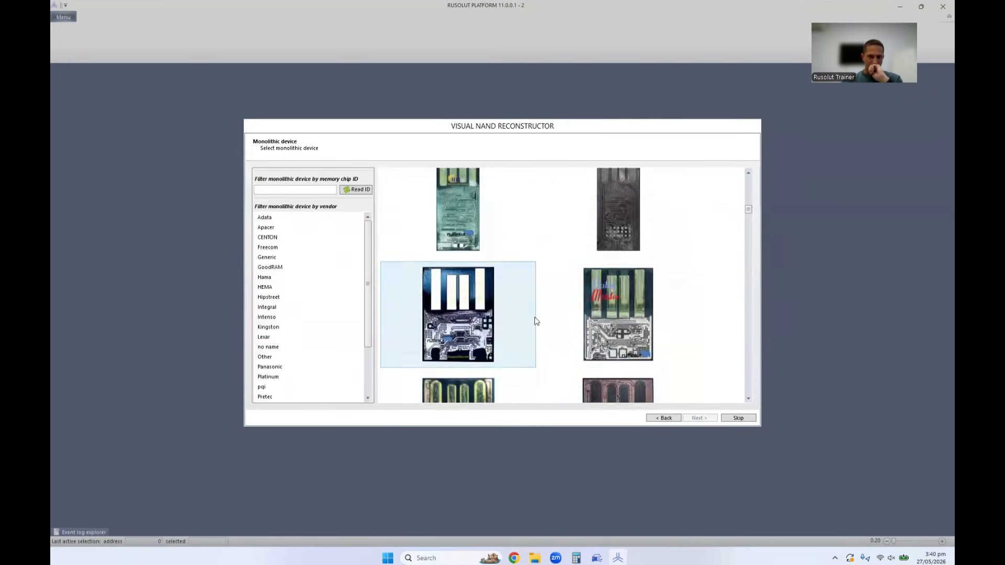
mouse_move(748, 223)
left_mouse_down()
mouse_move(743, 359)
mouse_move(746, 221)
left_mouse_up()
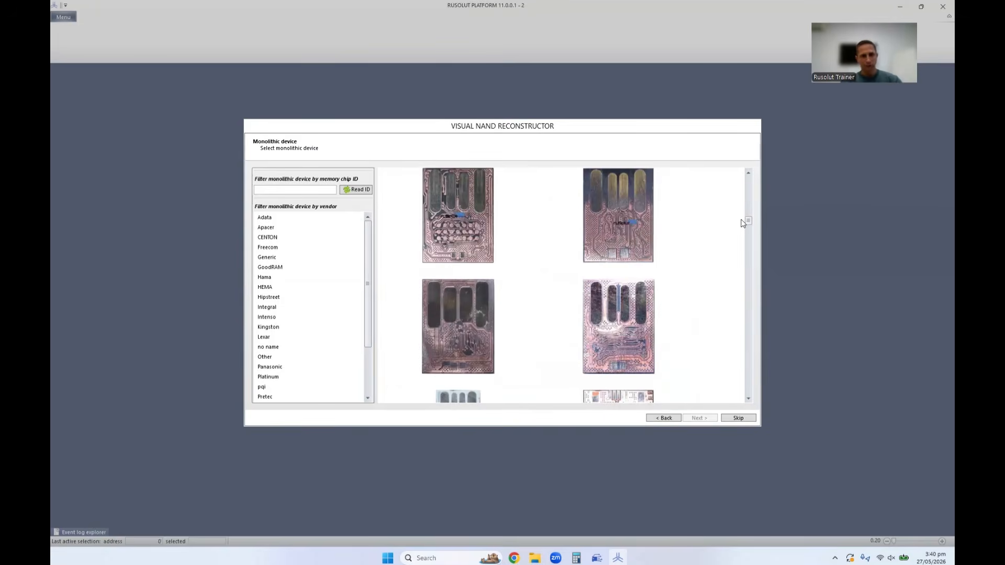
left_click(356, 191)
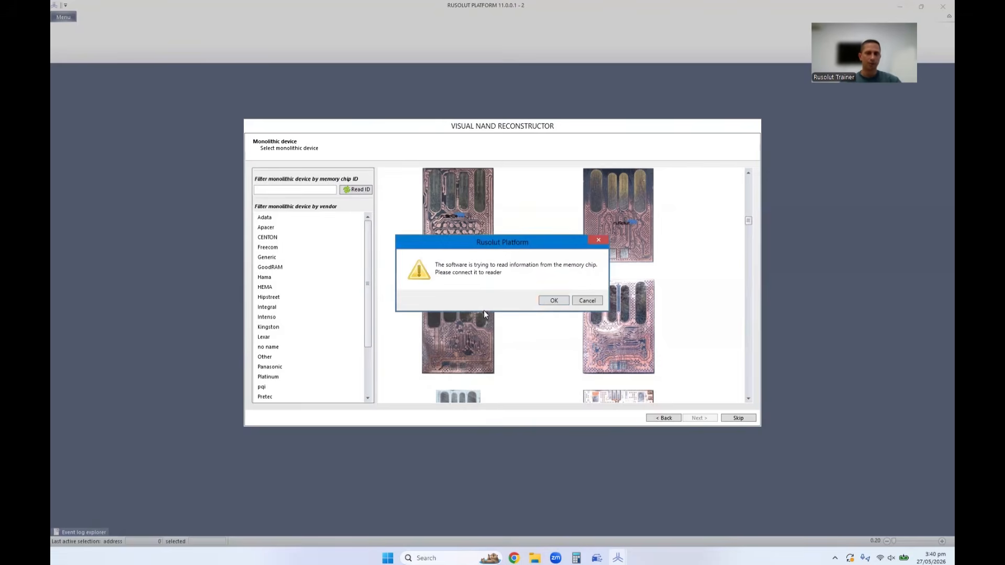
left_click(555, 301)
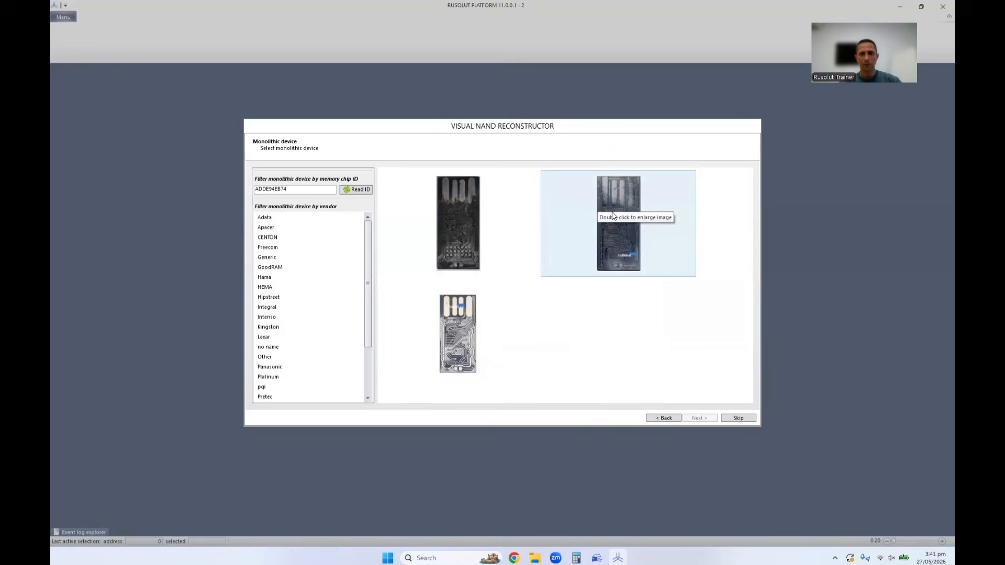
Compare the enlarged pictures of the three filtered UFD monoliths.
double_click(473, 242)
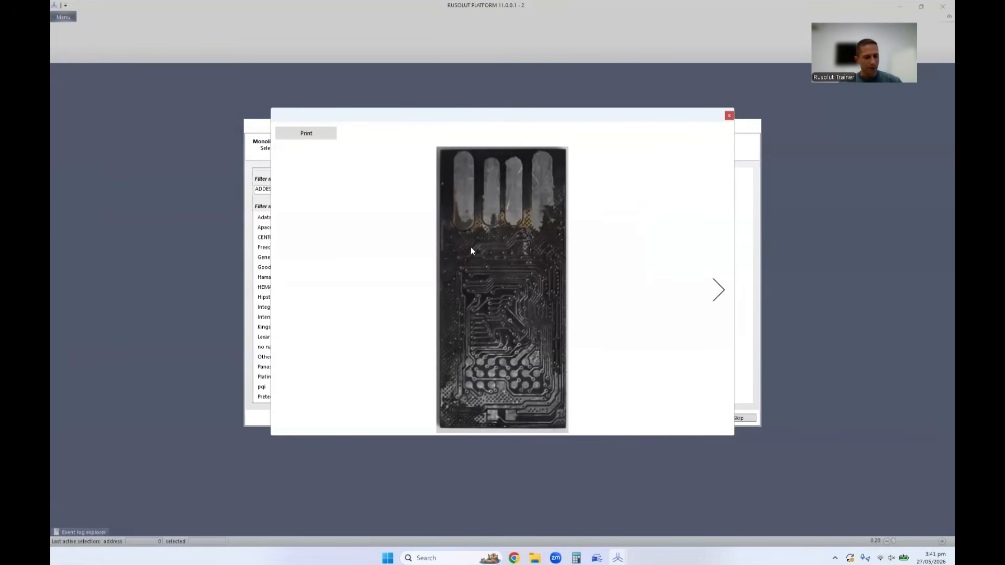
left_click(730, 116)
double_click(632, 219)
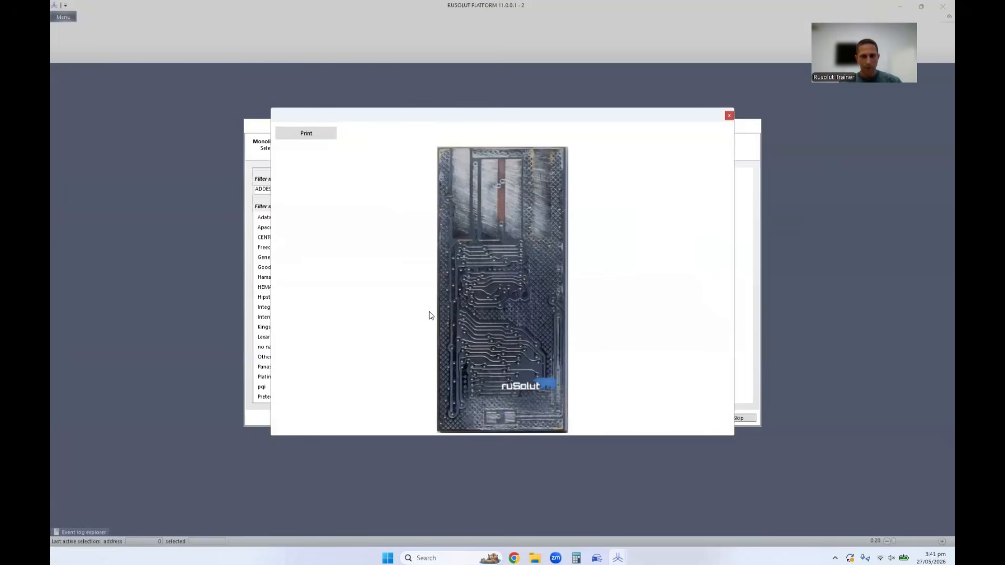
left_click(729, 116)
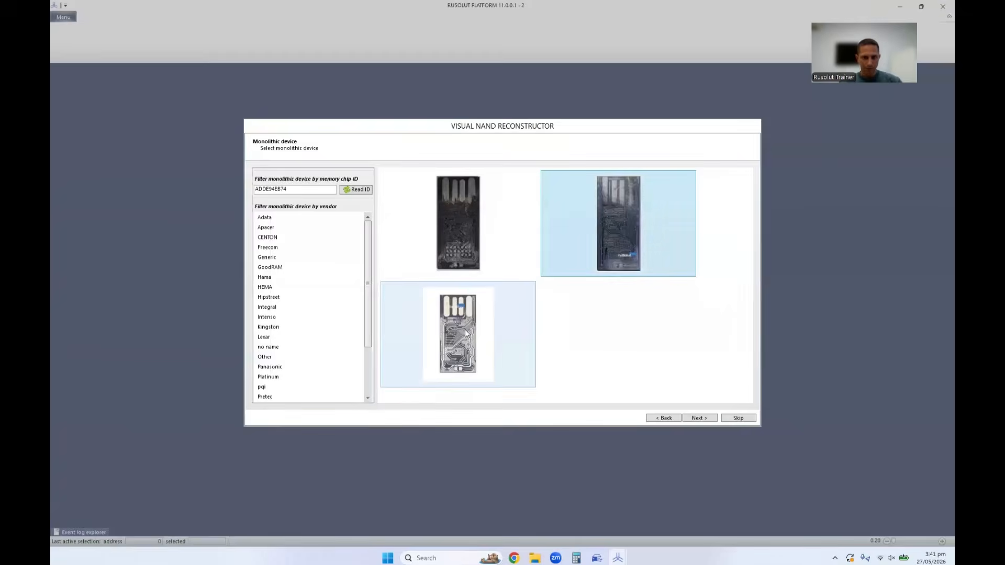
double_click(466, 333)
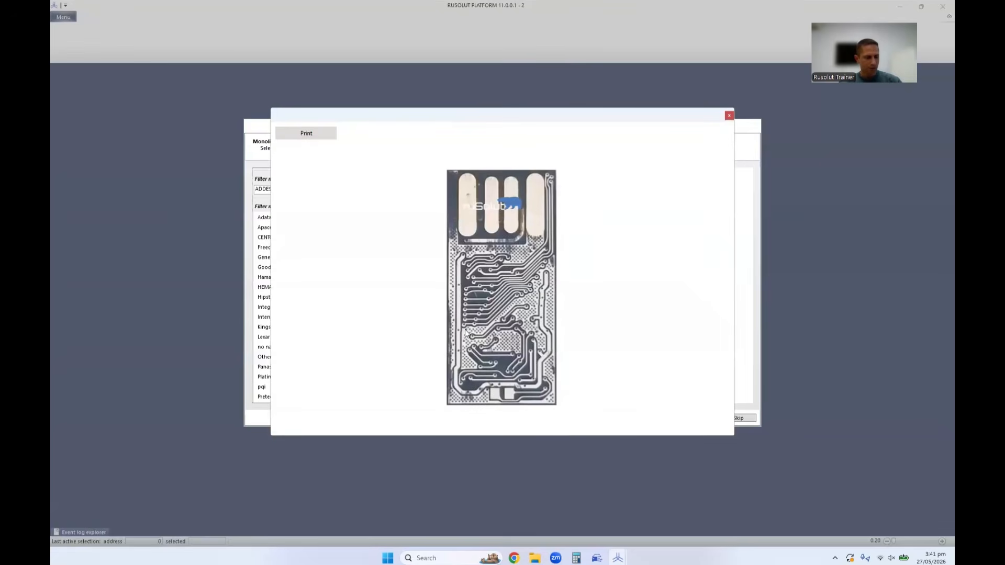
left_click(729, 115)
Select the dark monolith with the grid of round pads and finish the case setup with its pinout adapter.
double_click(479, 223)
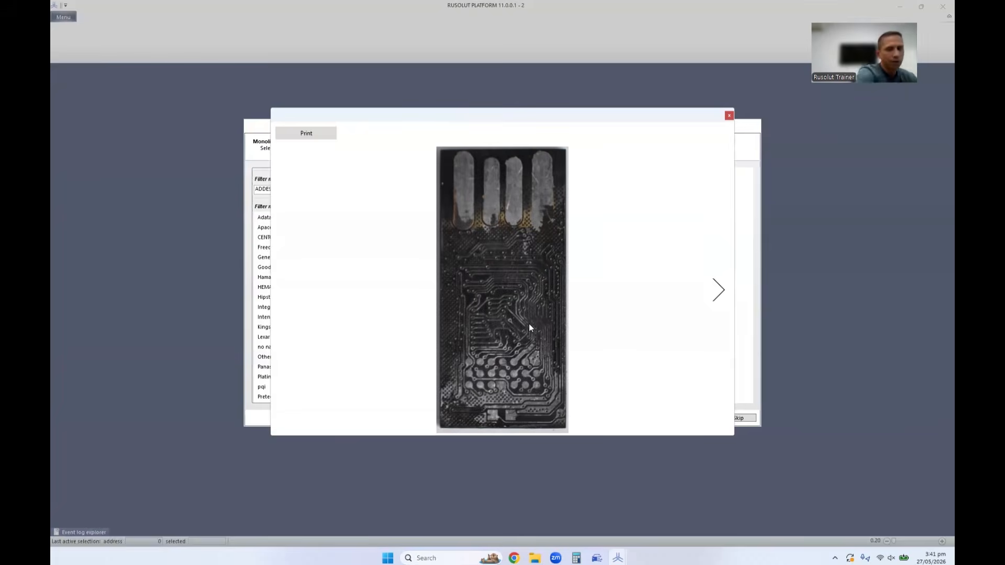
left_click(729, 116)
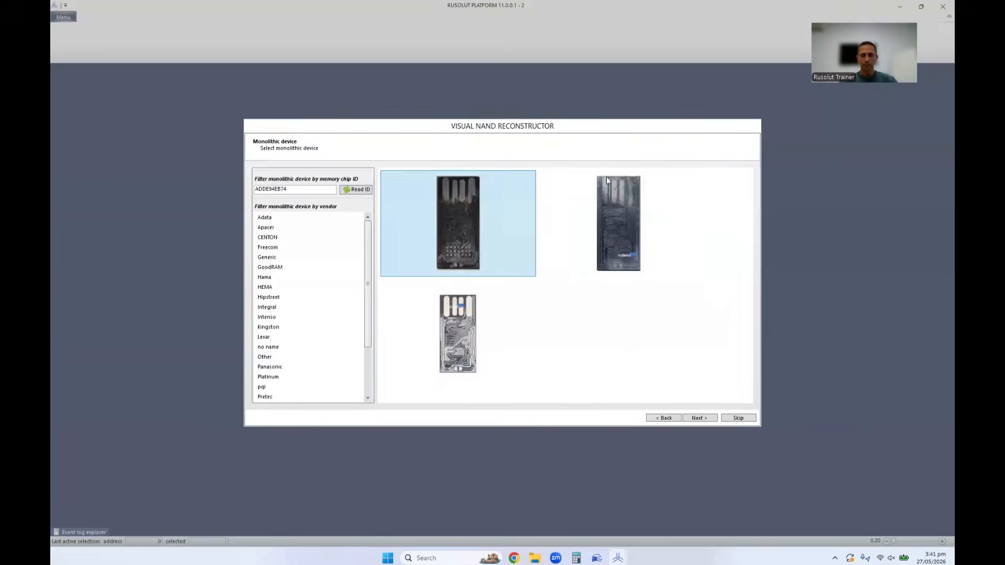
left_click(696, 418)
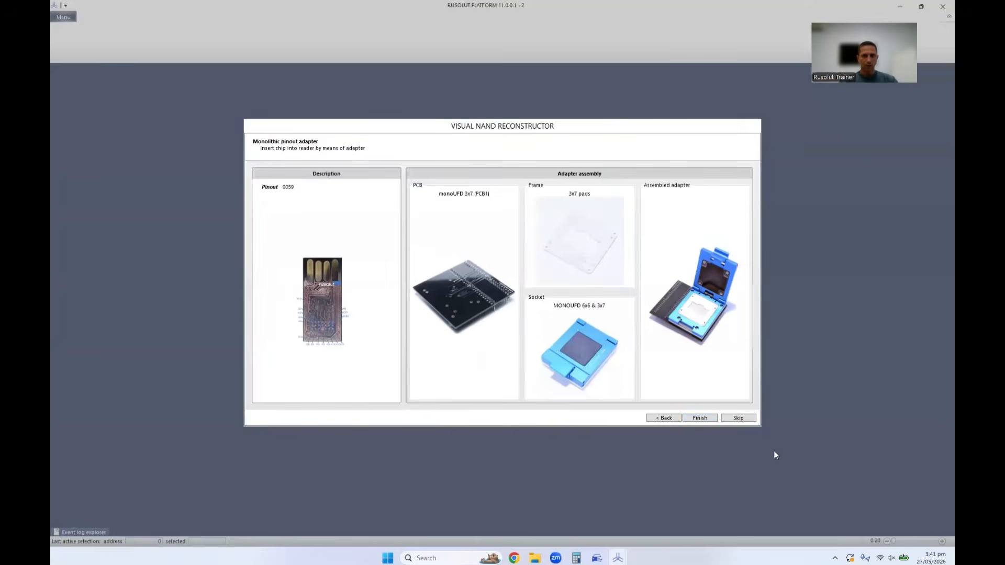
left_click(704, 417)
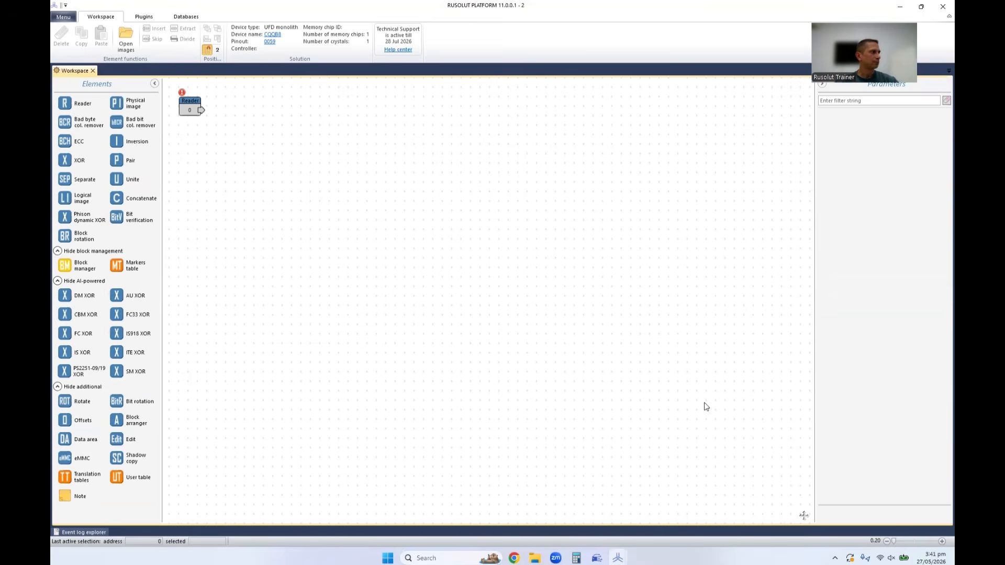
Reposition the Reader element lower on the workspace, read the chip IDs, and apply the Hynix H27UCG8T2BYR configuration to it.
left_click_drag(190, 105, 256, 191)
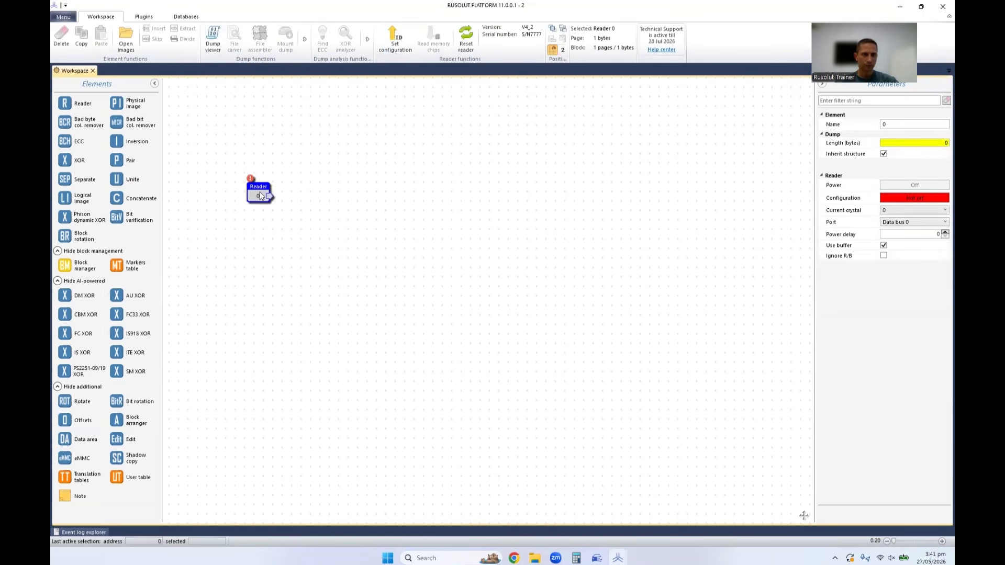
left_click(397, 47)
left_click(558, 301)
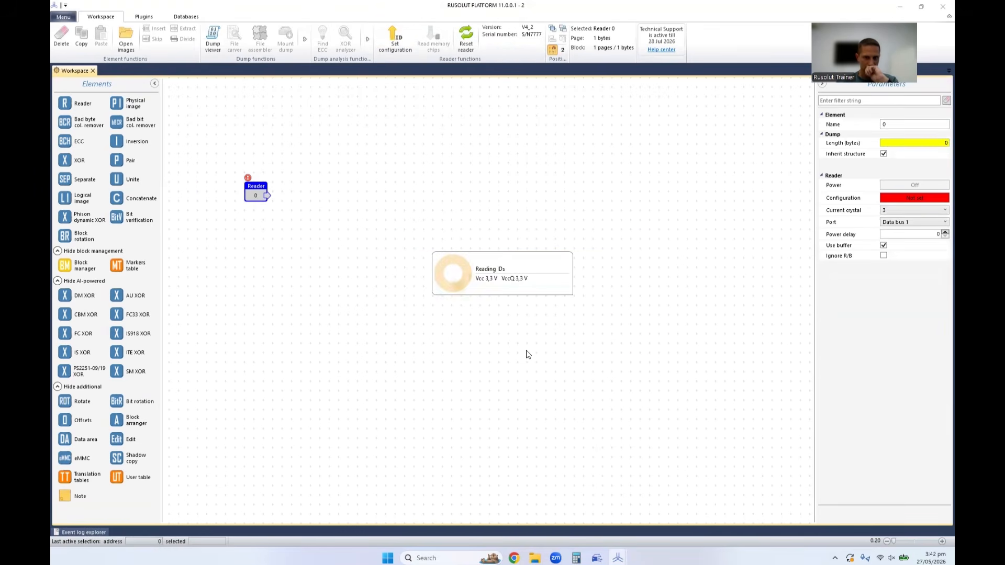
left_click(563, 213)
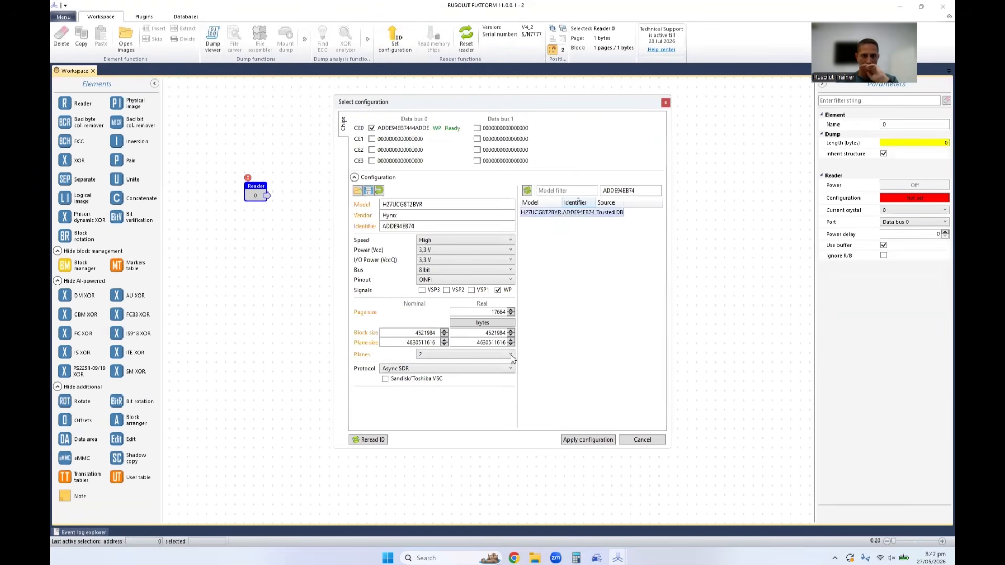
left_click(588, 440)
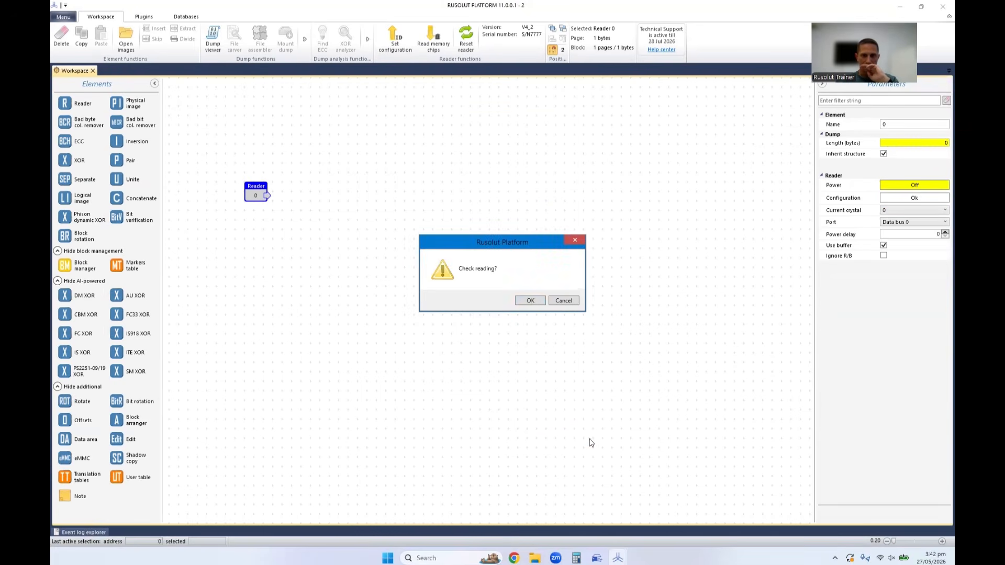
Run the reading check on the chip and examine the first rows of the dump in the bitmap view.
left_click(530, 302)
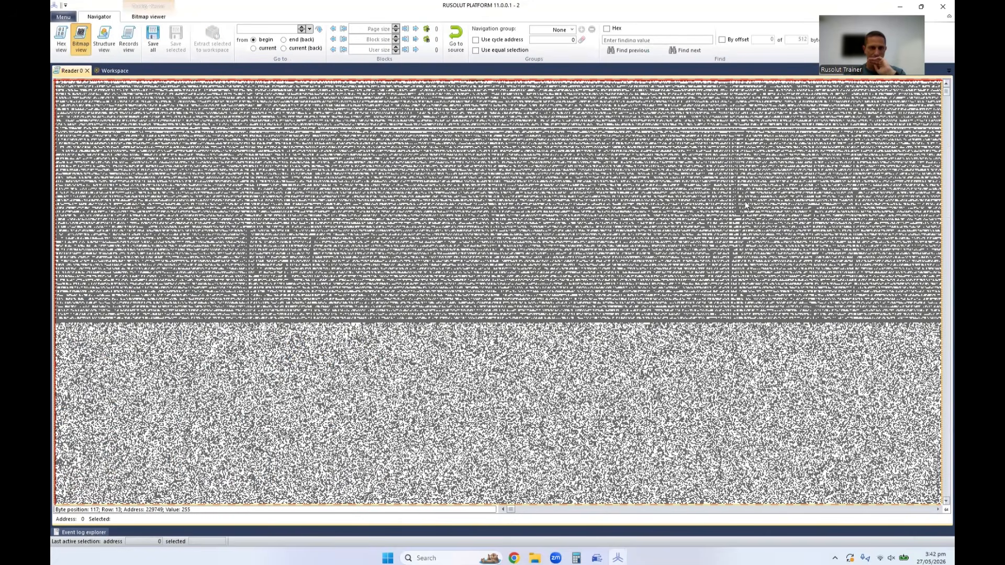
scroll(740, 217, "down", 3)
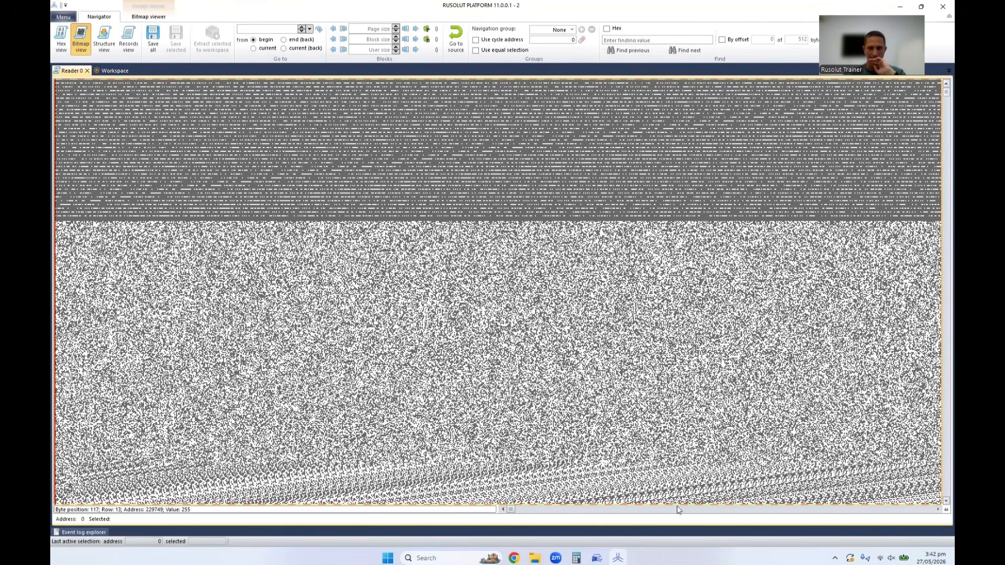
scroll(744, 507, "down", 3)
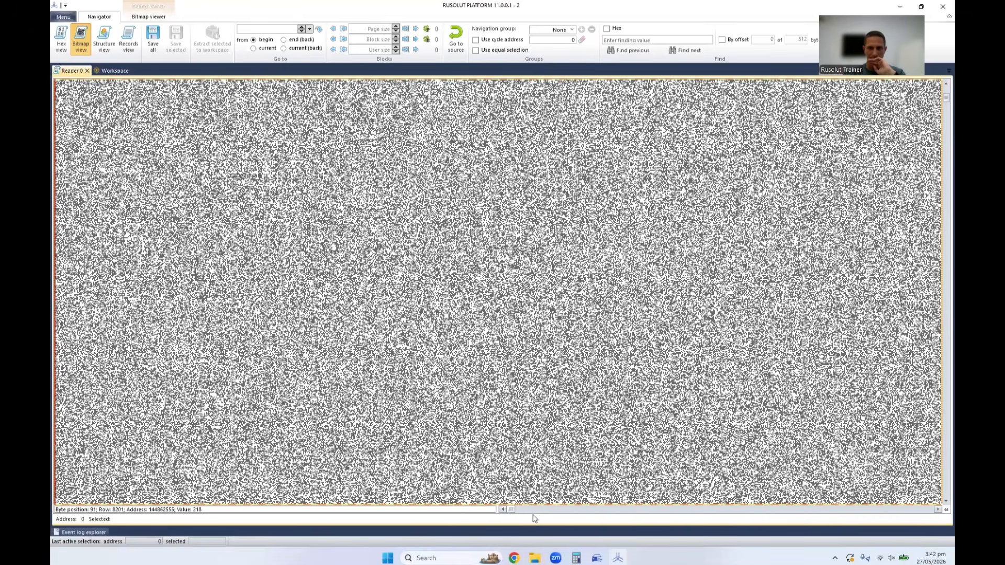
Examine the last columns of the pages in the dump bitmap, comparing several offsets and rows near the page end.
left_click(514, 508)
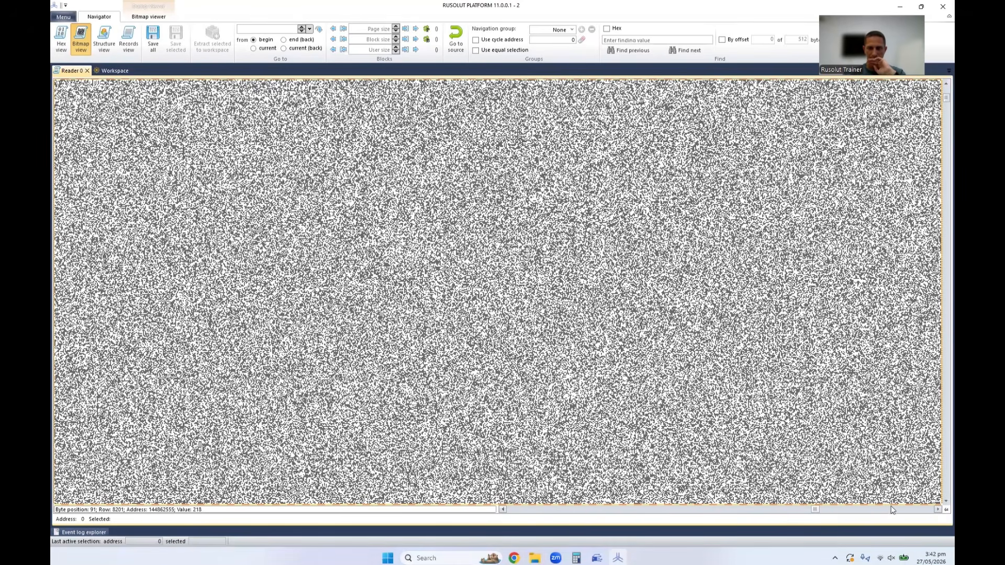
left_click(908, 509)
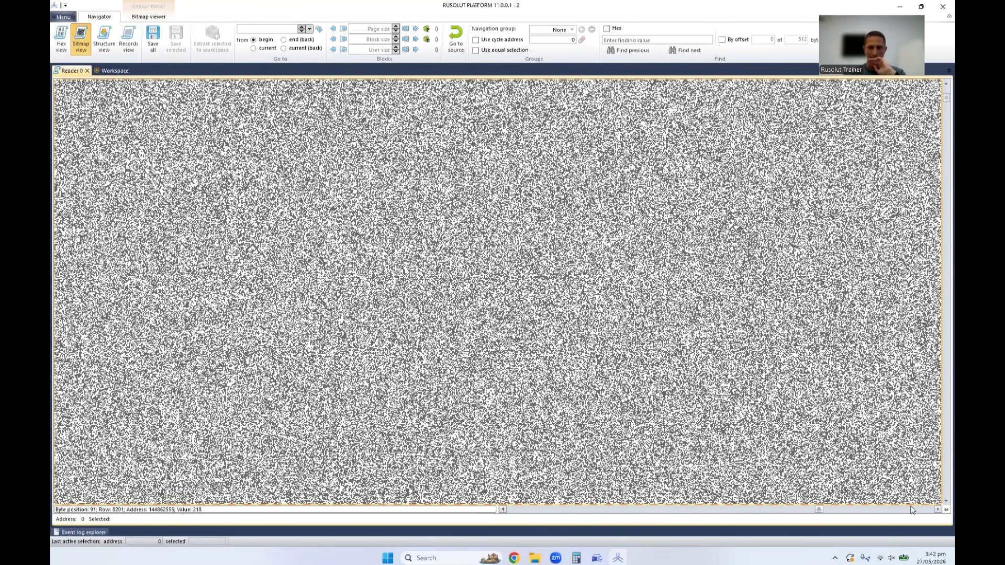
left_click(911, 509)
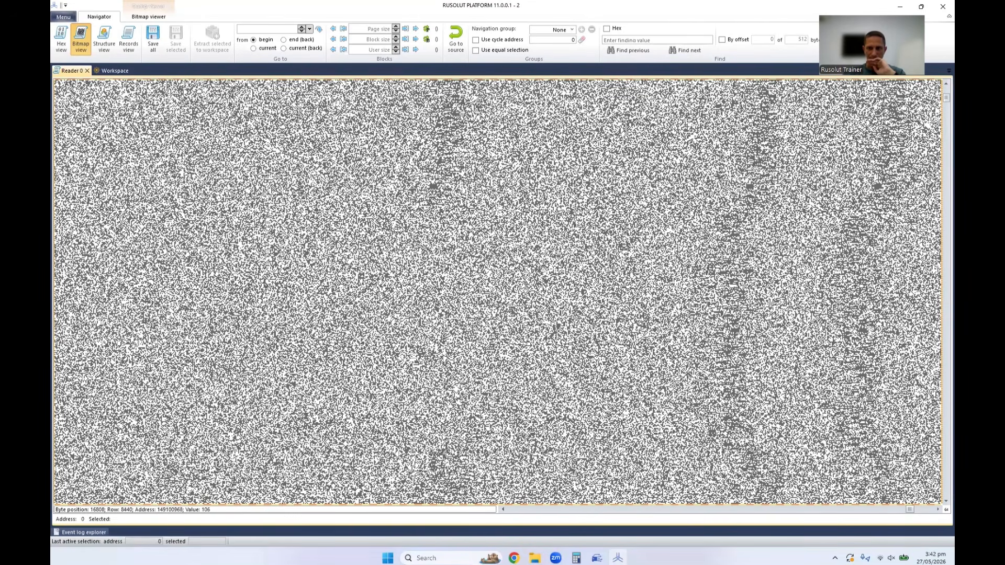
left_click(917, 510)
left_click(918, 510)
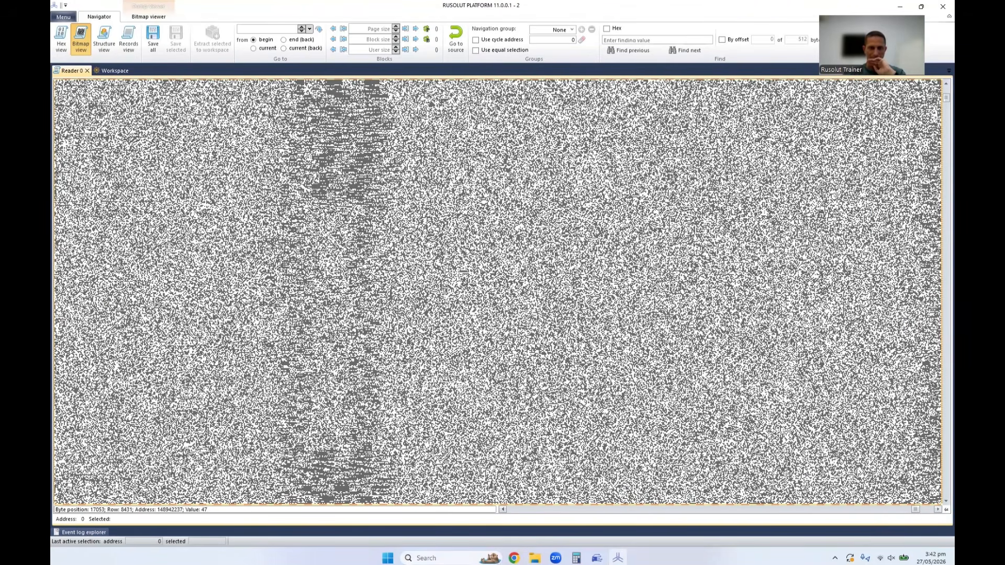
left_click(909, 509)
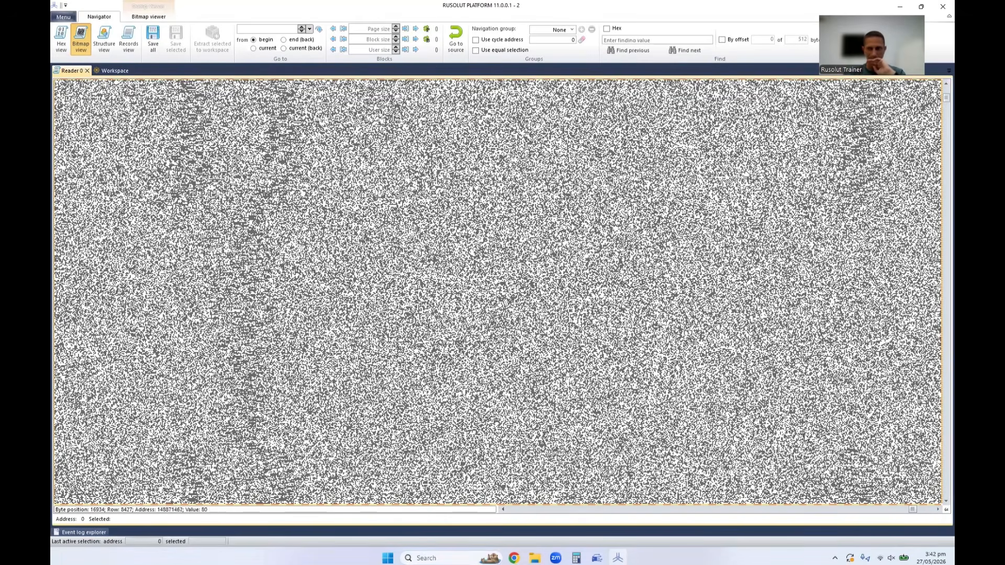
left_click(921, 508)
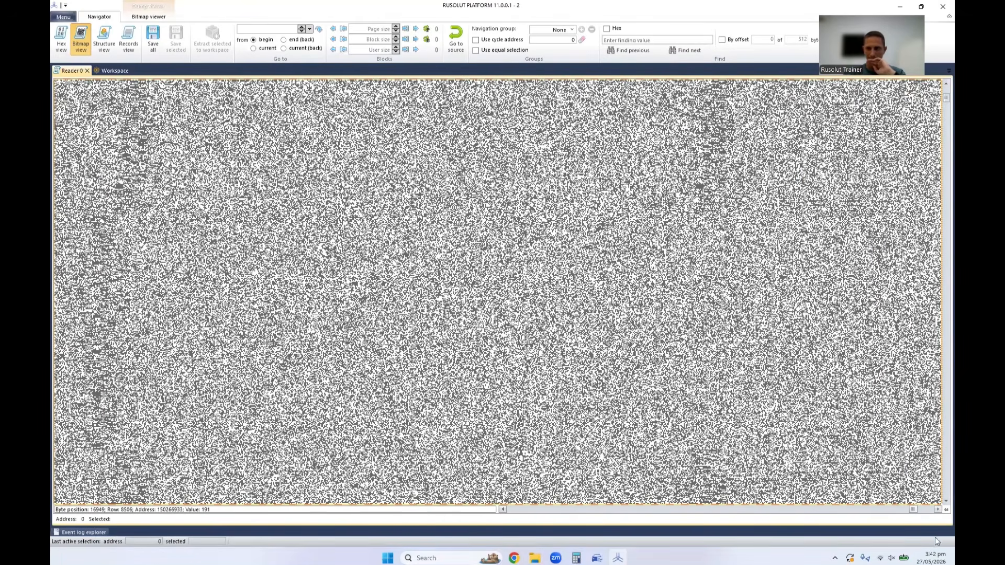
left_click(928, 509)
left_click(918, 510)
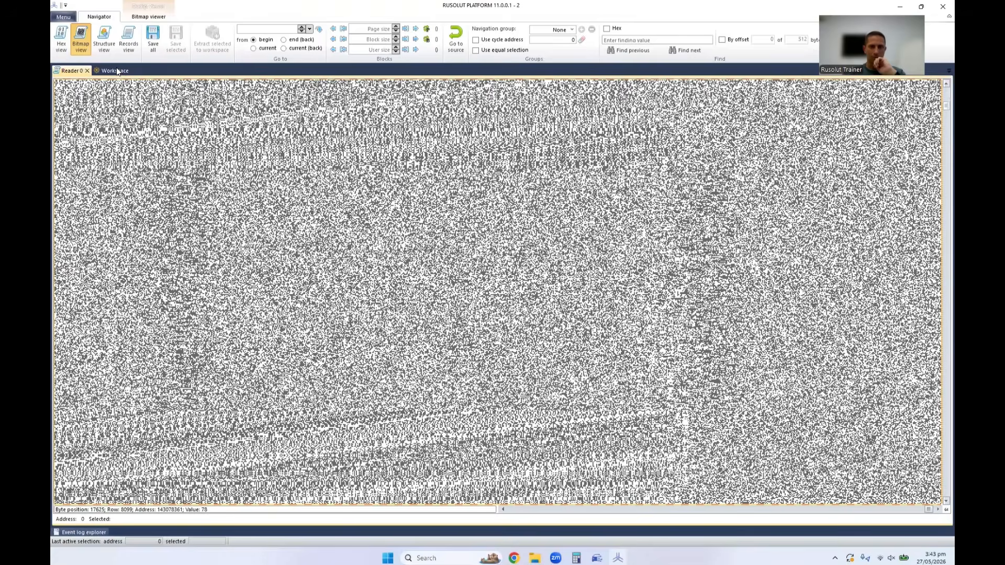
Dock the workspace beside the dump bitmap and set the reader's Power (Vcc) and I/O Power (VccQ) to 2.5 V.
left_click_drag(116, 69, 517, 295)
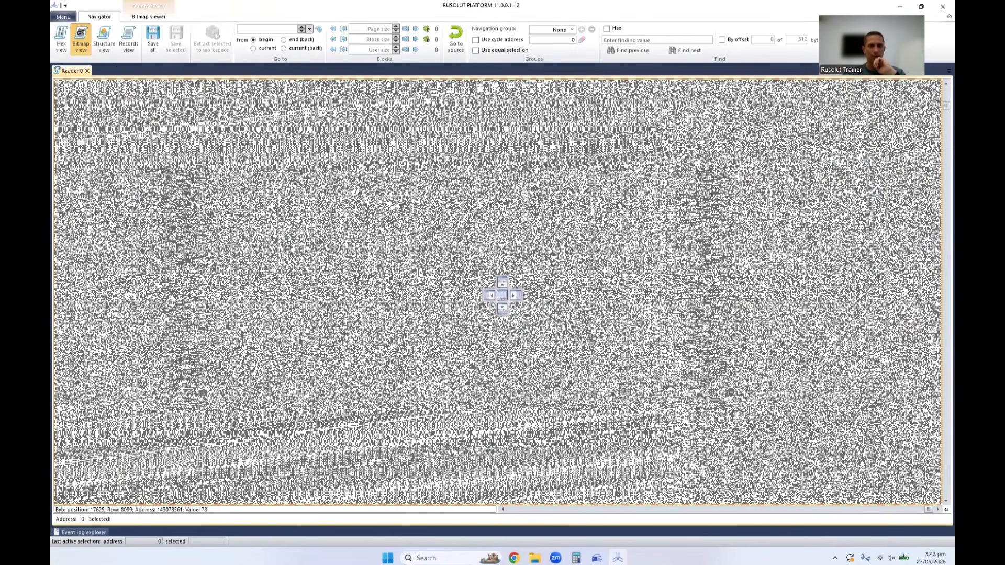
left_click_drag(459, 264, 514, 295)
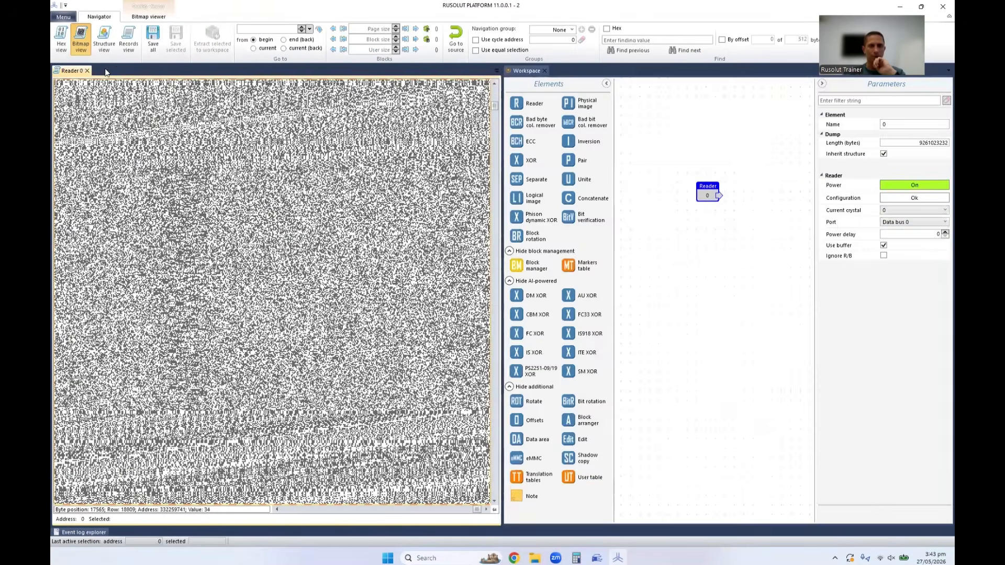
left_click(913, 200)
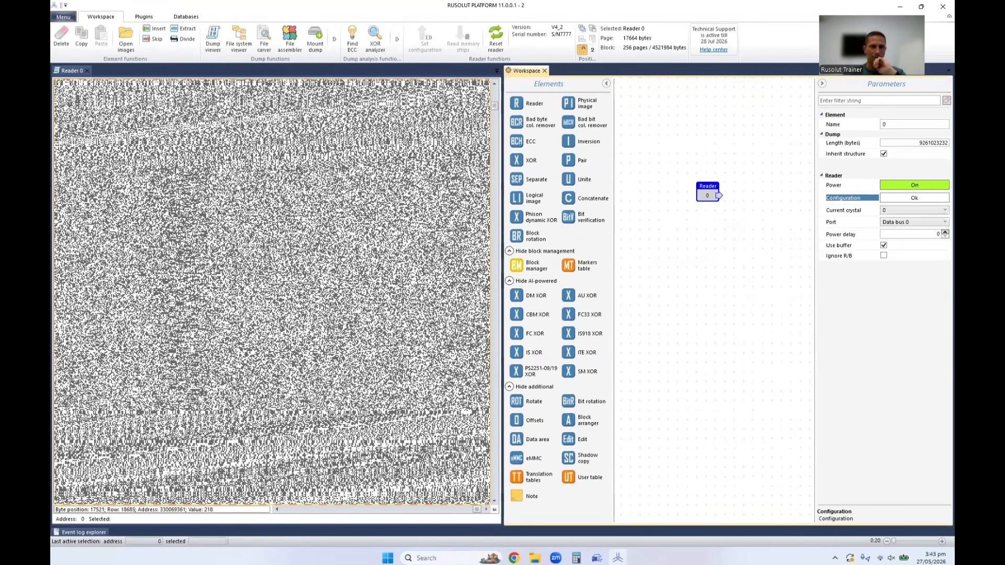
left_click(914, 199)
left_click_drag(554, 127, 734, 123)
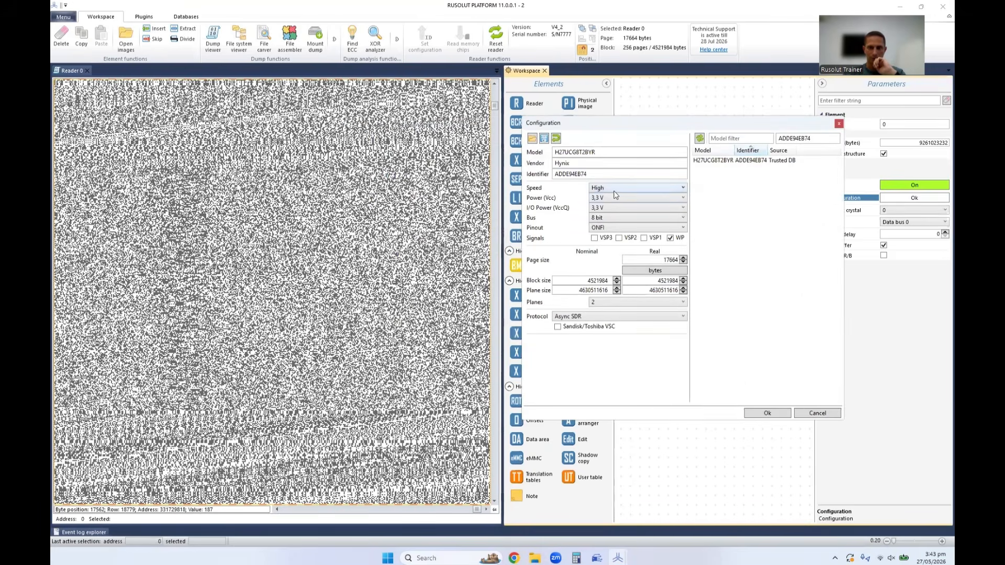
left_click(605, 197)
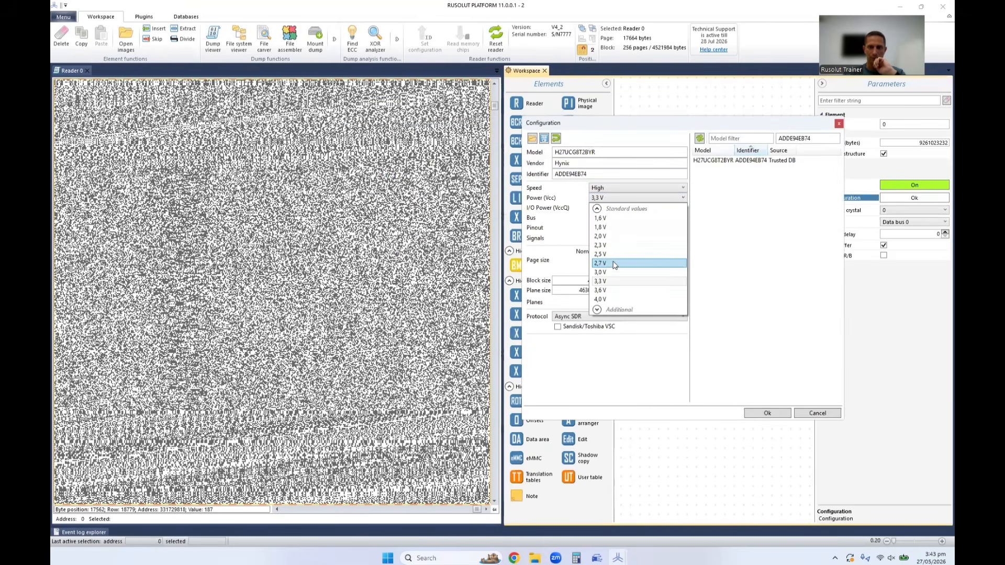
left_click(602, 220)
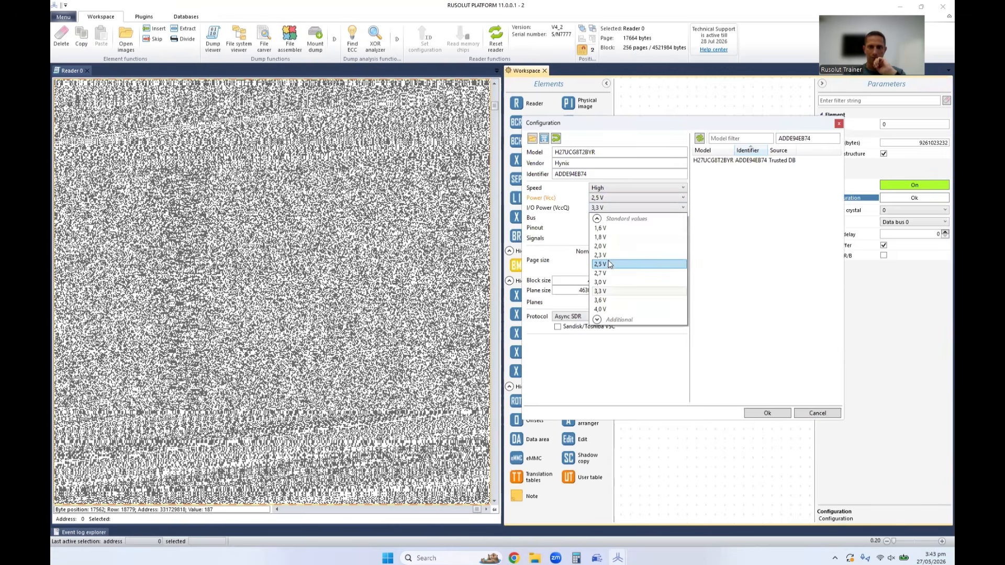
left_click(600, 247)
left_click(767, 414)
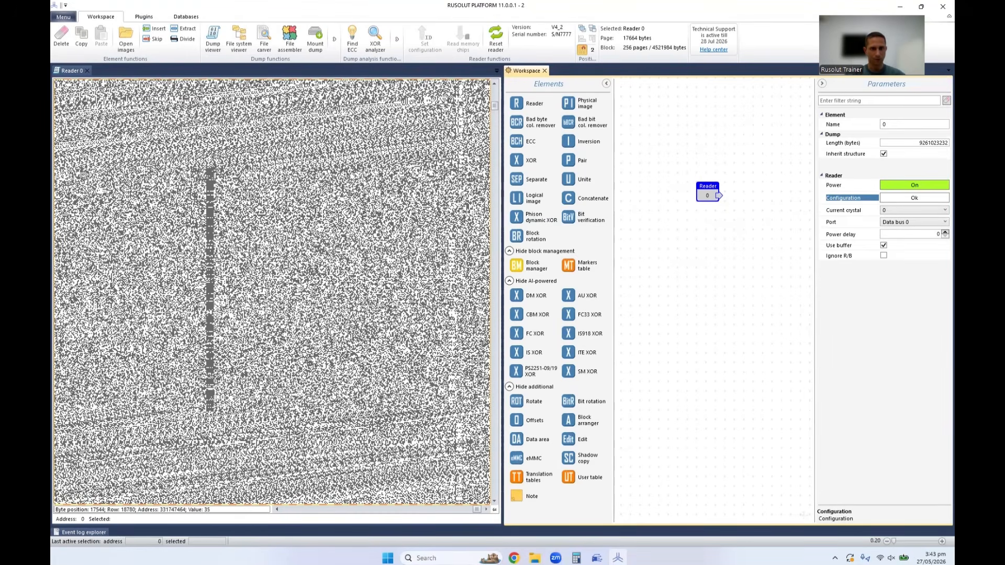
Set the reader configuration's Power (Vcc) and I/O Power (VccQ) to 2.0 V and apply it.
left_click(914, 197)
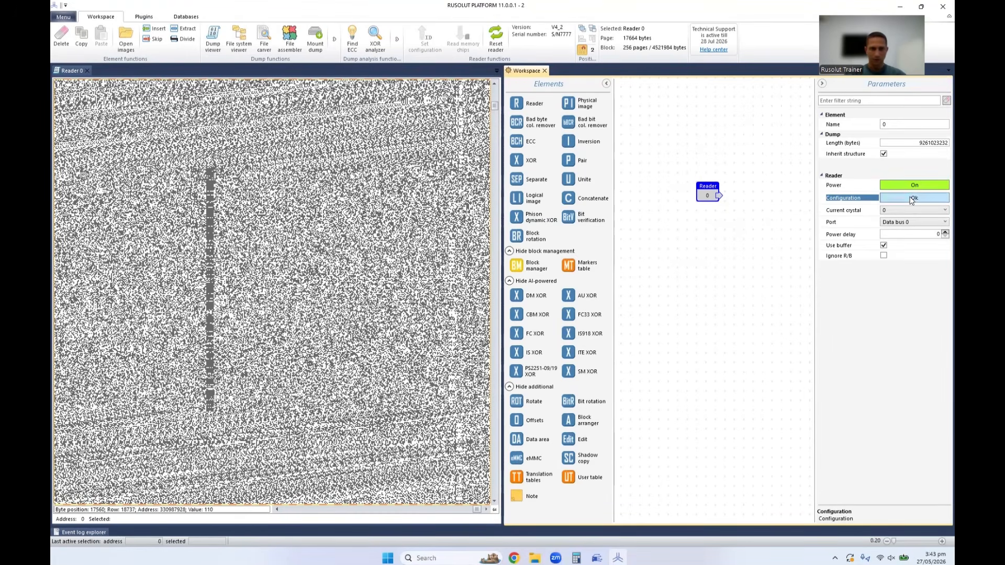
left_click(427, 205)
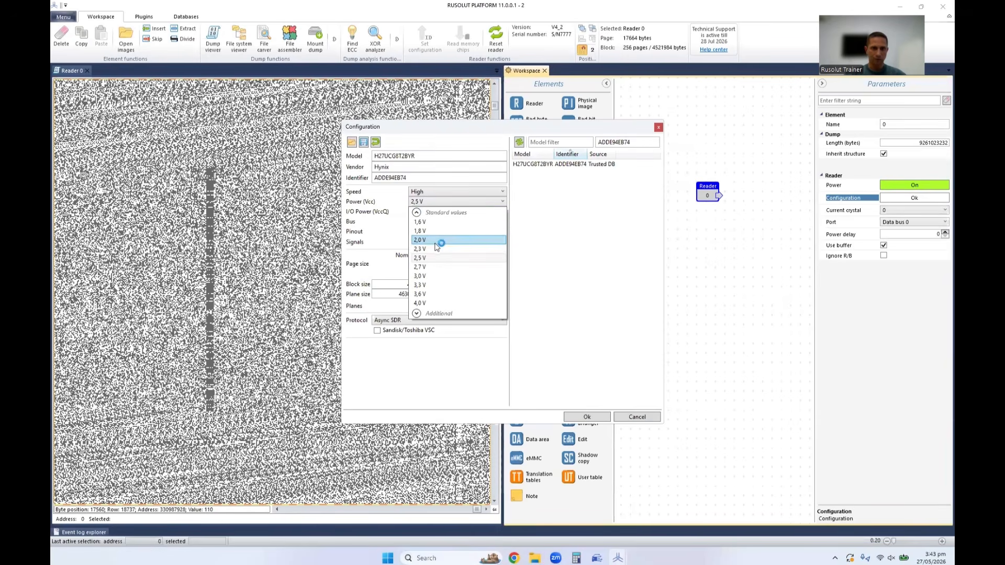
left_click(438, 243)
left_click(430, 212)
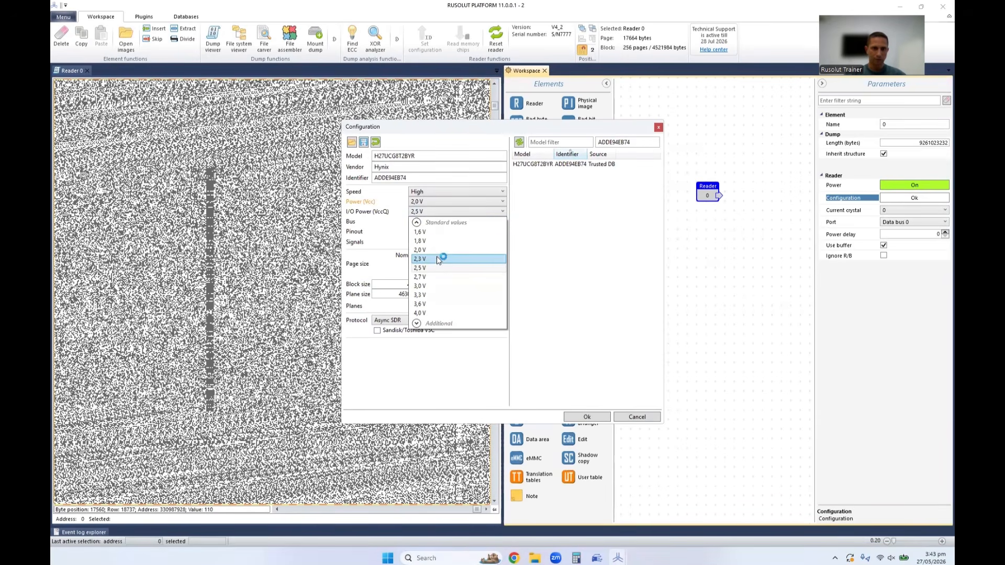
left_click(448, 253)
left_click(578, 417)
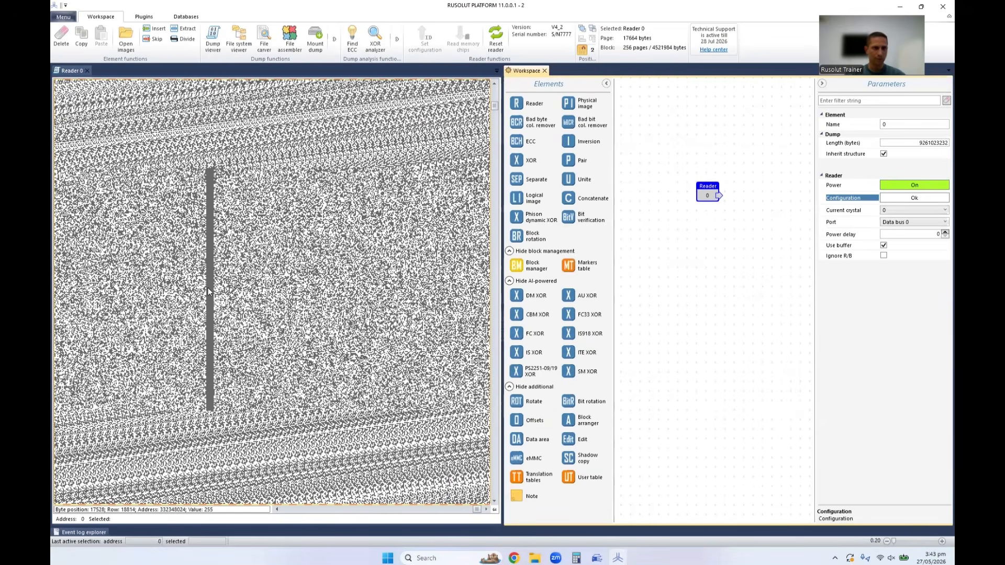
Inspect several points around the solid vertical stripe in the dump bitmap and close the dump view.
left_click(351, 281)
left_click(351, 241)
left_click(281, 311)
left_click(170, 321)
left_click(333, 328)
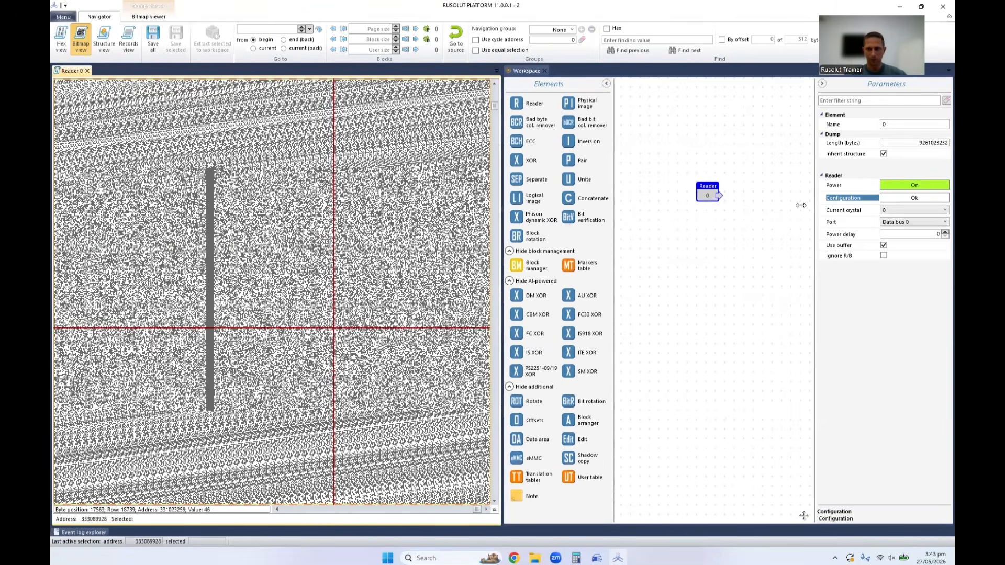
left_click(88, 70)
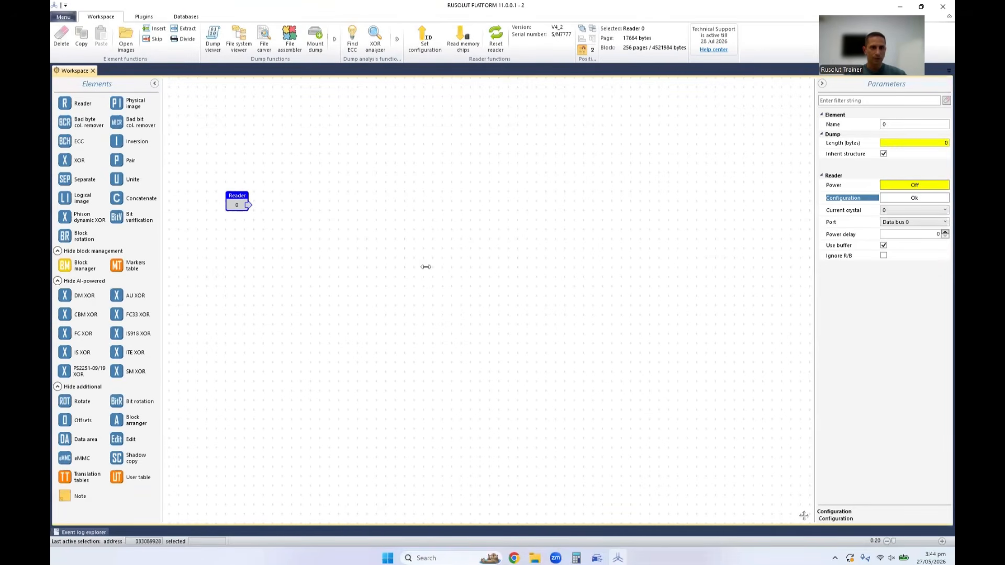
Review the reader configuration and start reading one memory chip into a physical image with the found solution applied.
left_click(913, 199)
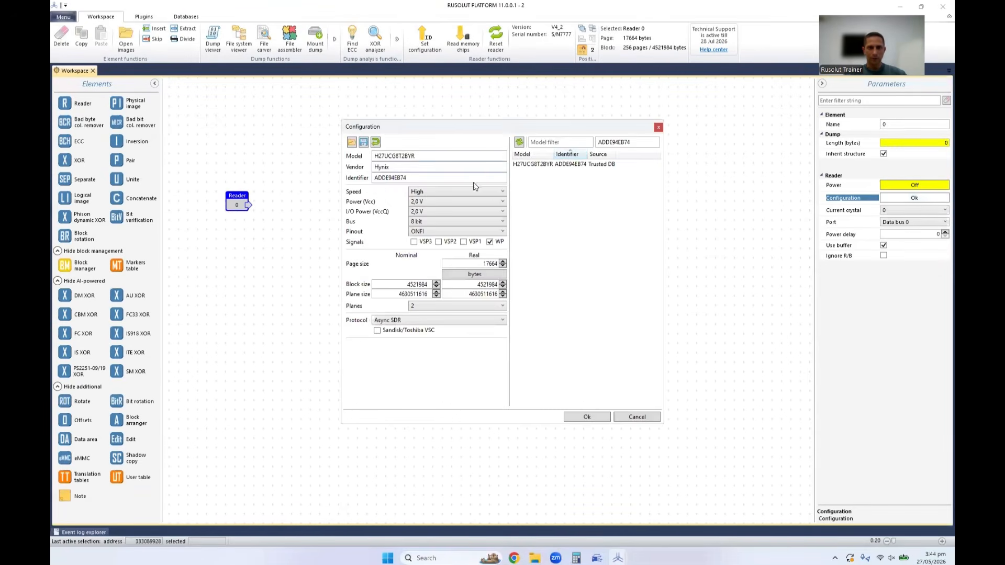
left_click(658, 127)
left_click(463, 38)
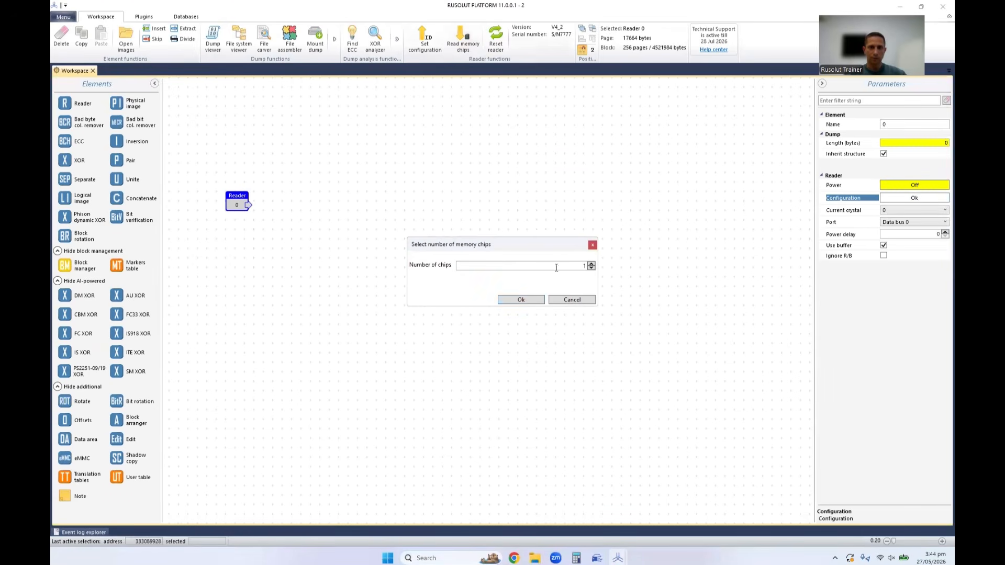
left_click(533, 299)
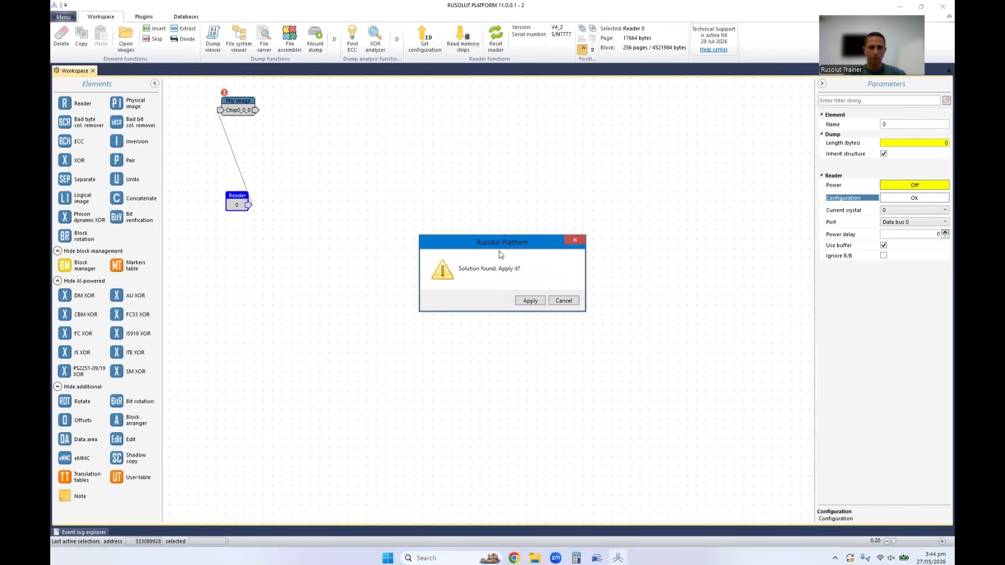
left_click(530, 301)
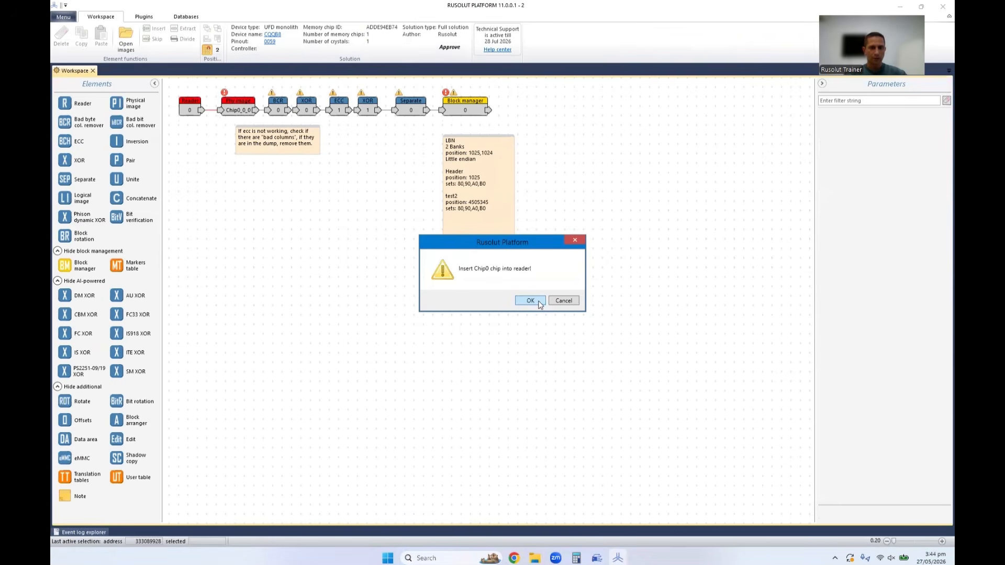
left_click(530, 301)
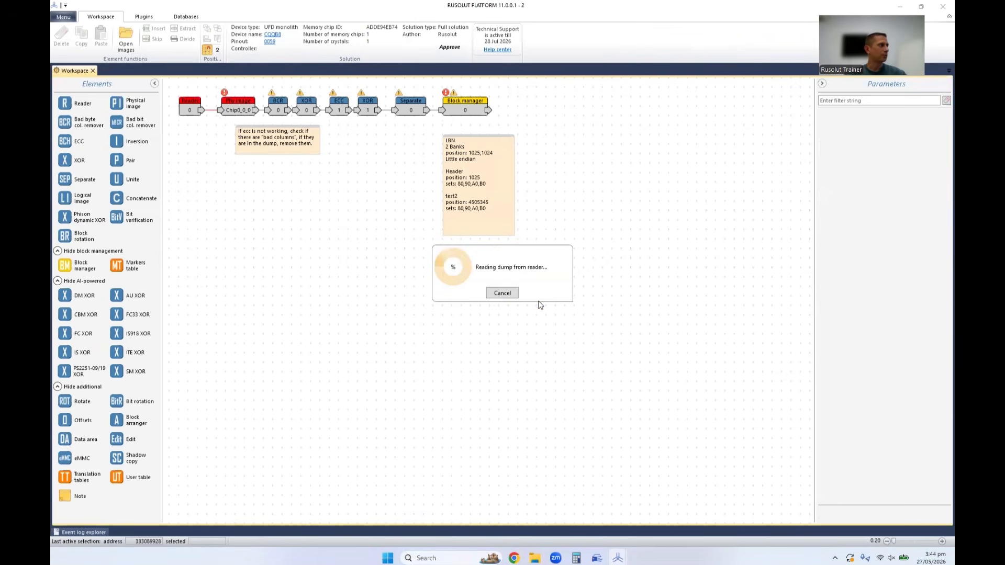
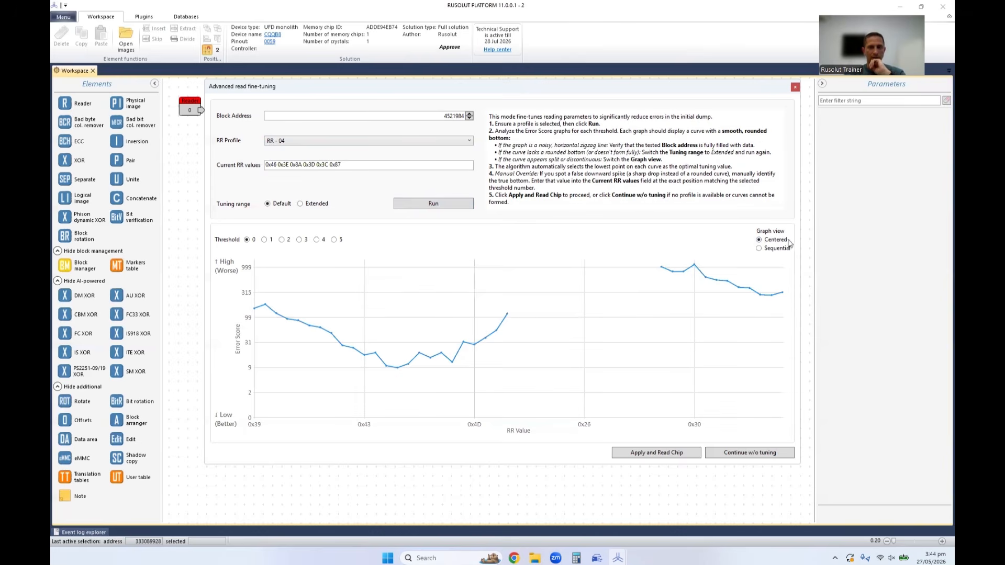
Switch the read fine-tuning graph to Sequential view and examine the error curves of thresholds 1, 2, 3 and 5.
left_click(760, 249)
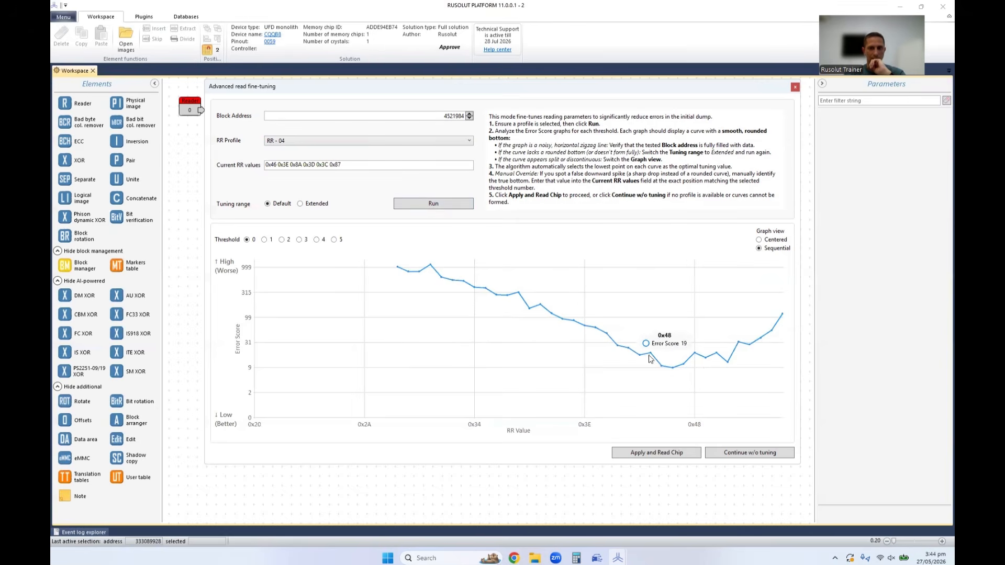
left_click(264, 240)
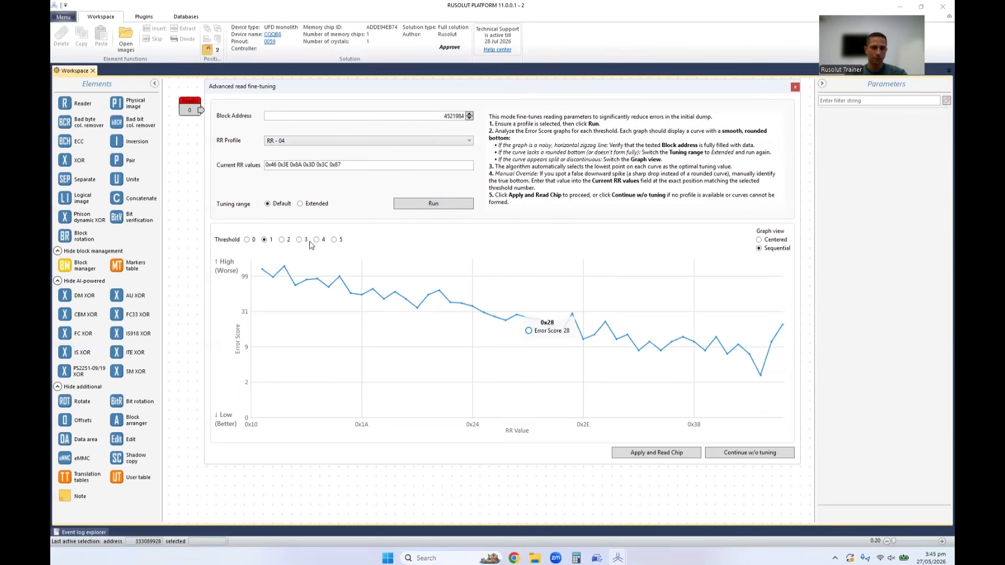
left_click(282, 240)
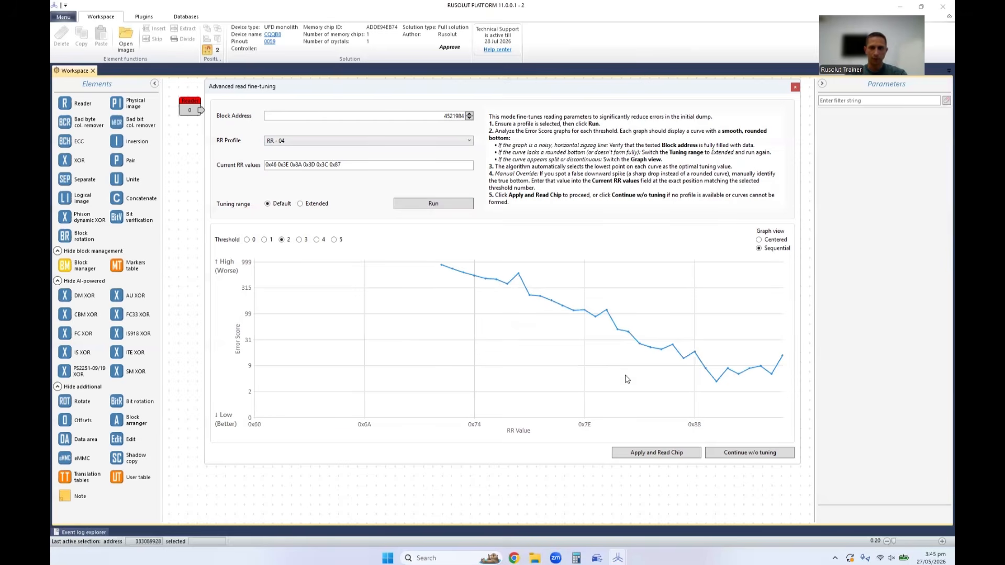
left_click(299, 239)
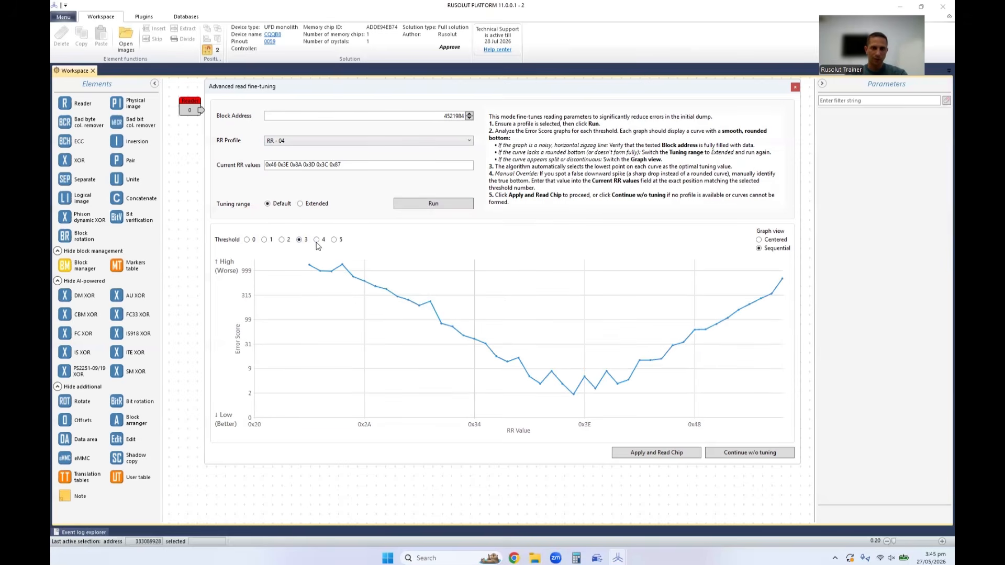
left_click(335, 240)
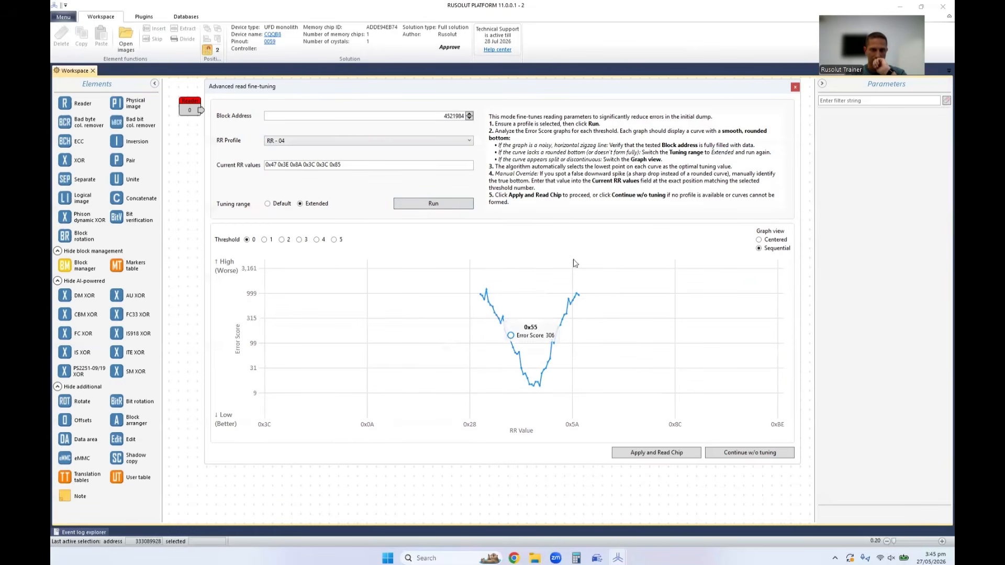
Review the extended-range error curves for thresholds 1, 2, 4 and 5, and continue reading the chip without tuning.
left_click(264, 240)
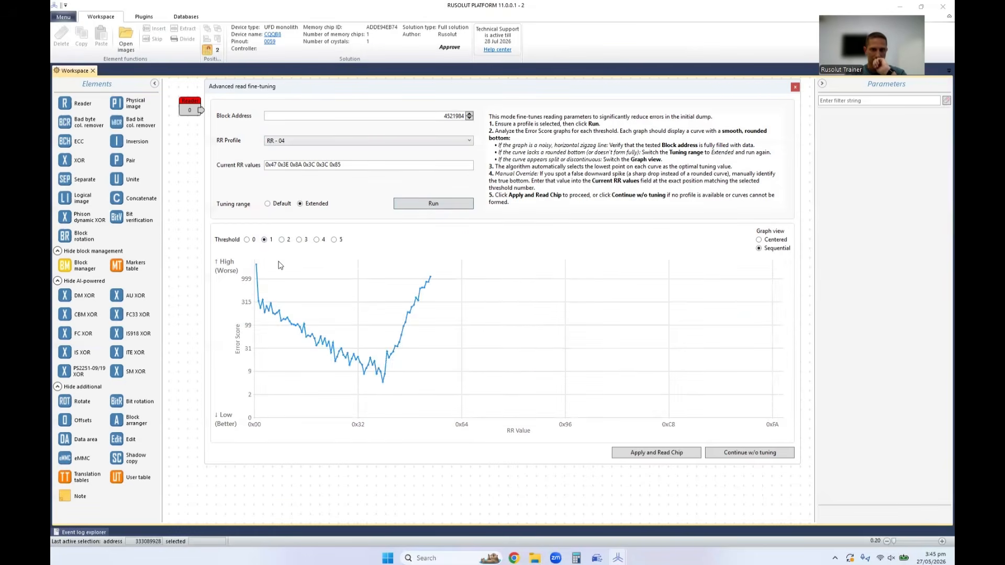
left_click(282, 240)
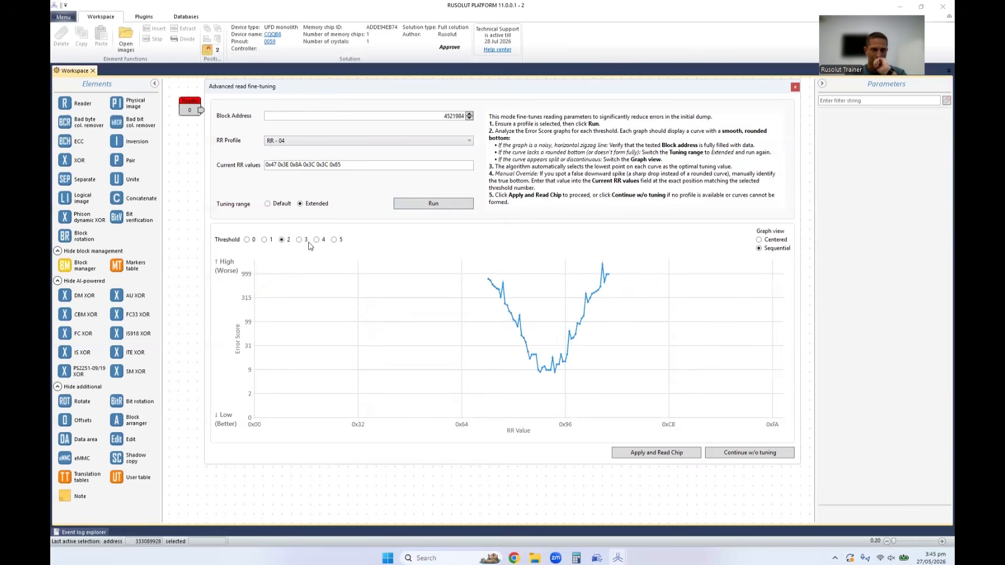
left_click(316, 240)
left_click(335, 240)
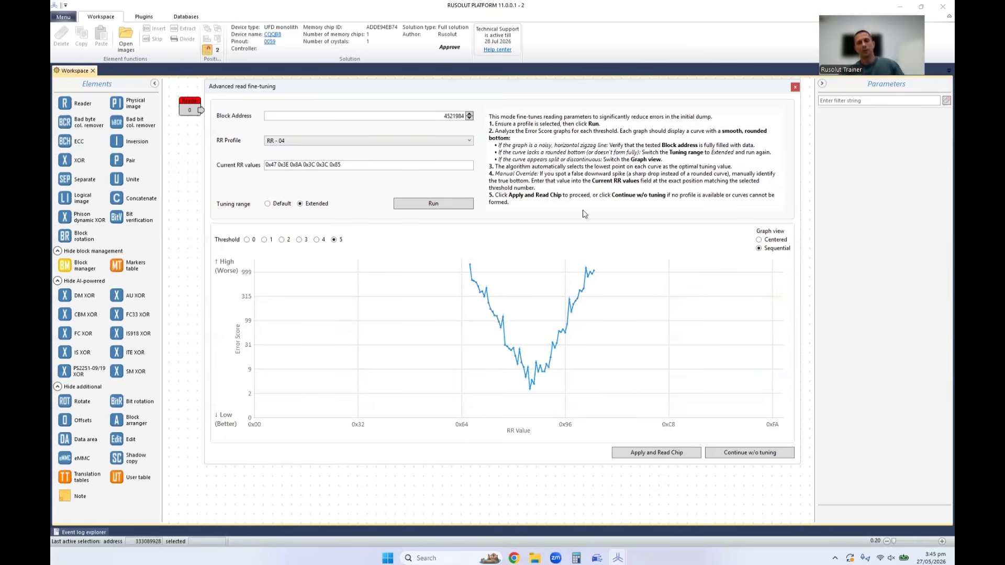
left_click(733, 454)
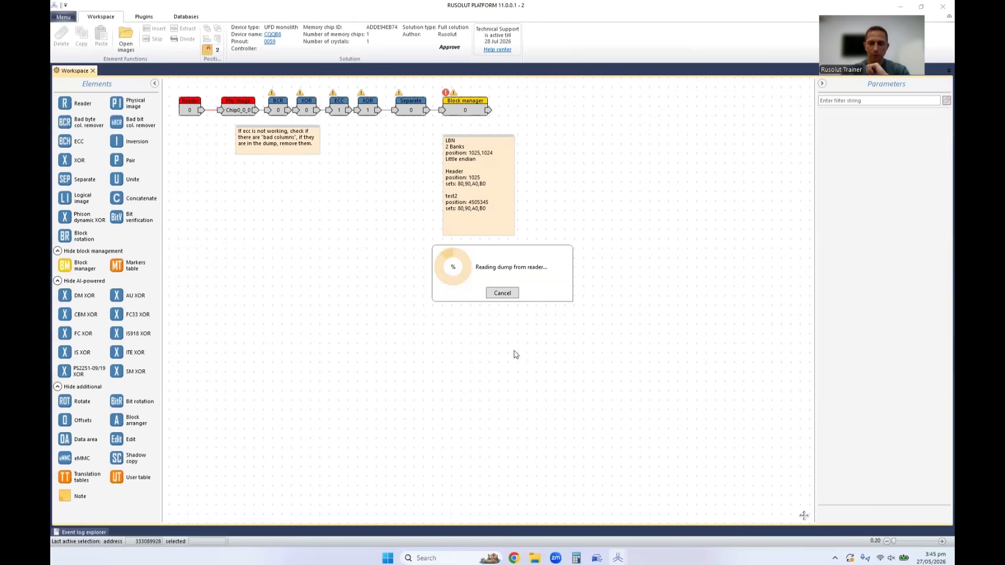
Switch to the Clock app, reset the stopwatch and start timing the dump reading.
left_click(387, 558)
type("clo")
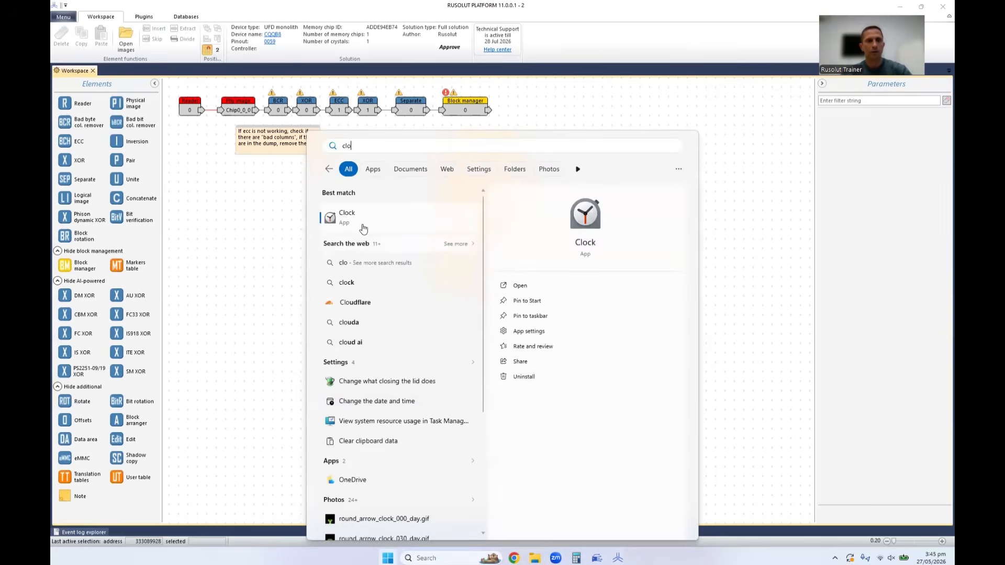
left_click(364, 224)
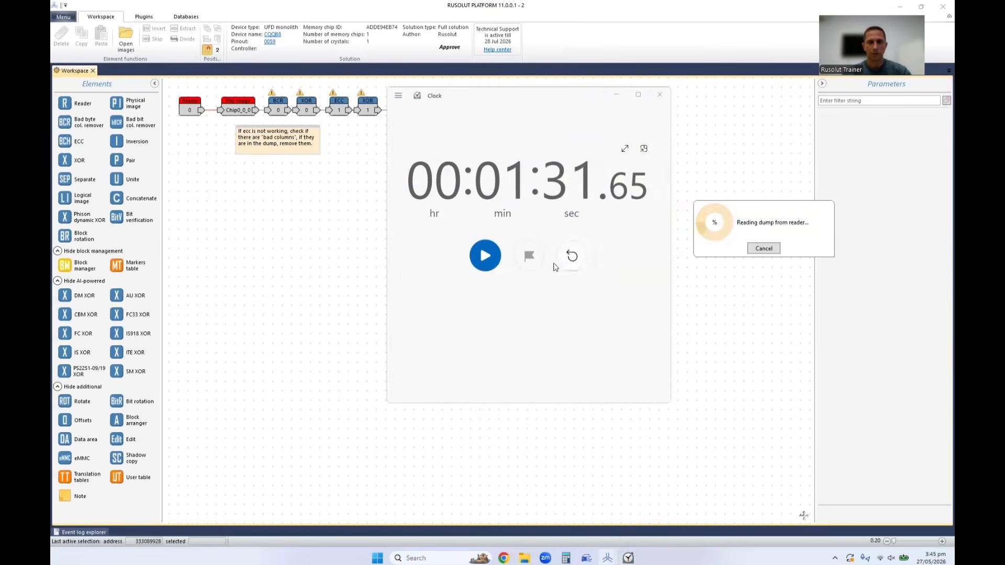
left_click(571, 256)
left_click(484, 255)
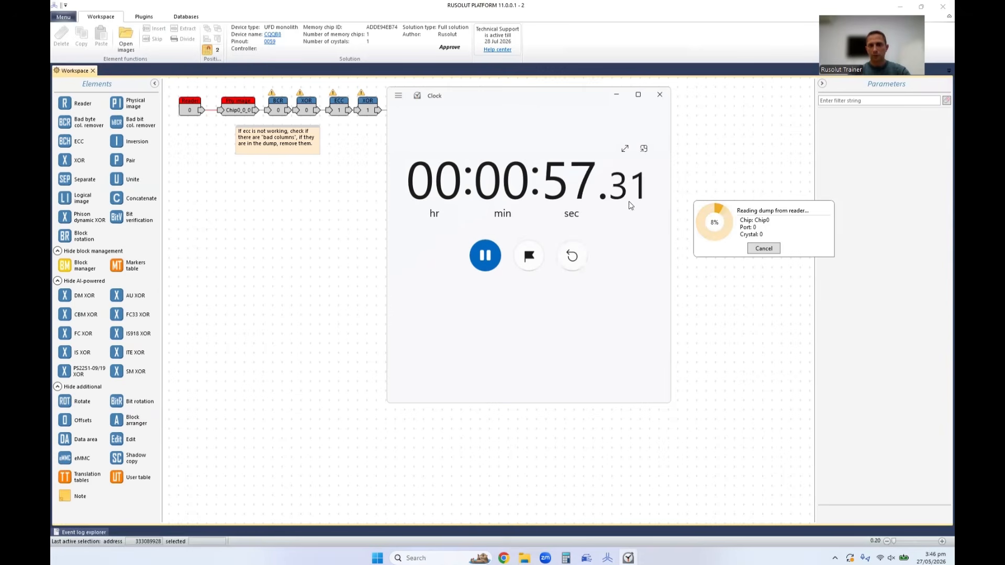
Cancel the dump reading, stop and reset the stopwatch, and minimize the Clock window.
left_click(763, 249)
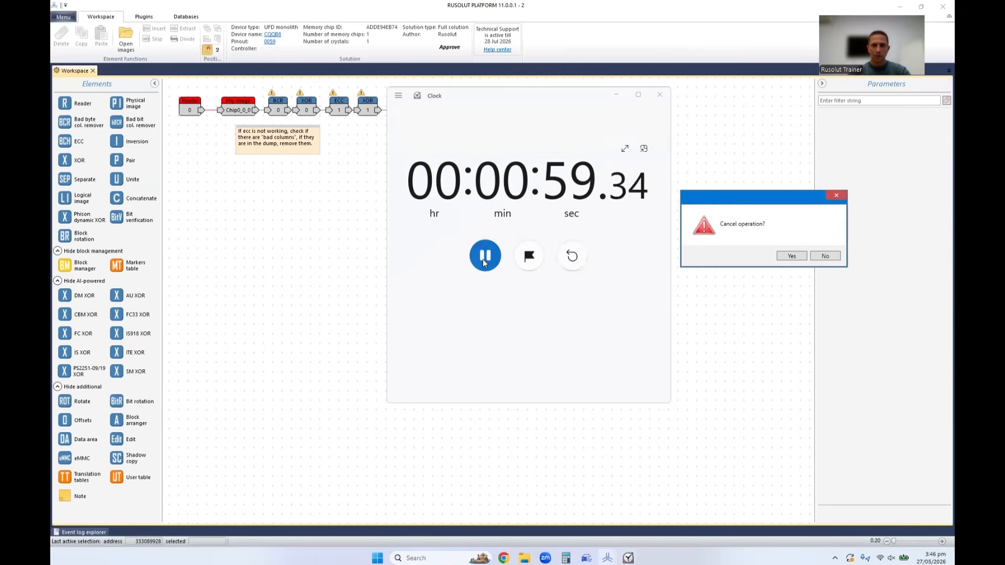
left_click(790, 256)
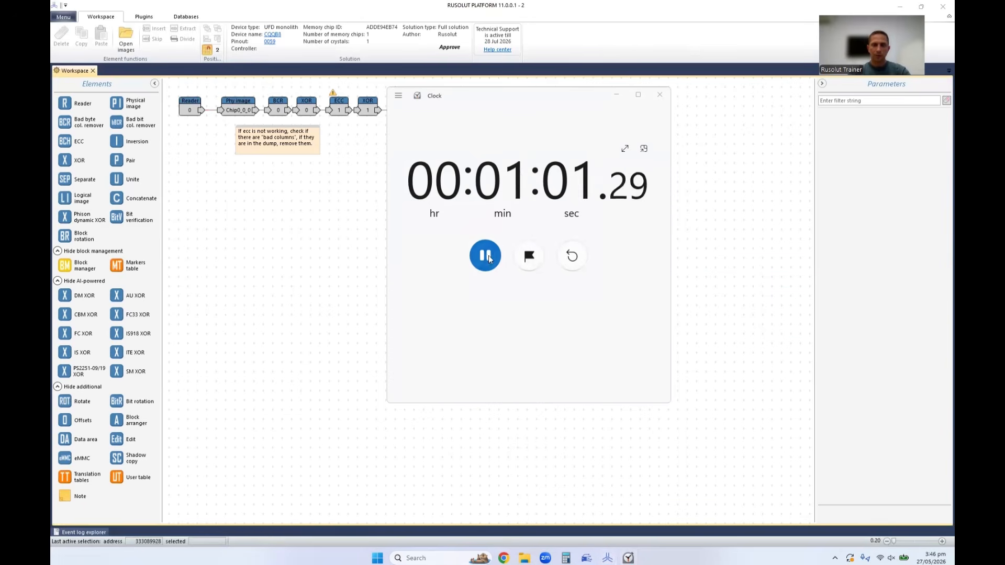
left_click(490, 259)
left_click(570, 256)
left_click(617, 94)
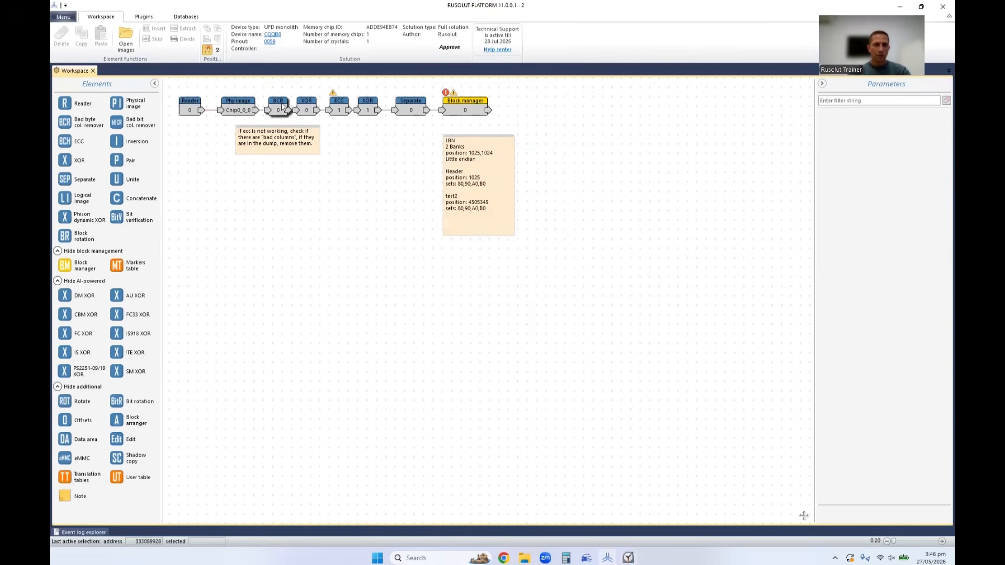
Check the ECC element's parameters and examine the Chip0_0_0 physical image bitmap for solid vertical stripes, closing the dump view.
left_click(339, 108)
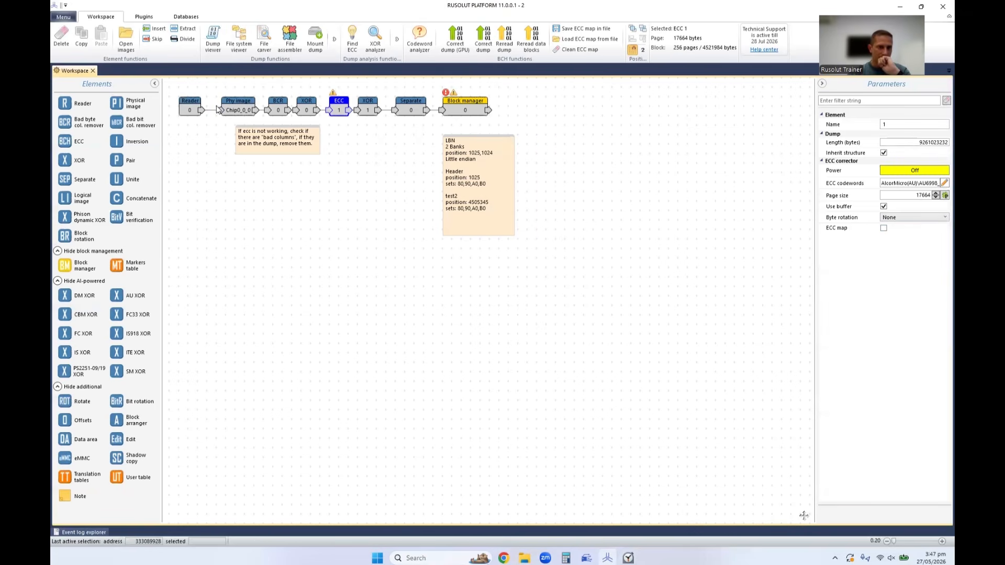
double_click(239, 108)
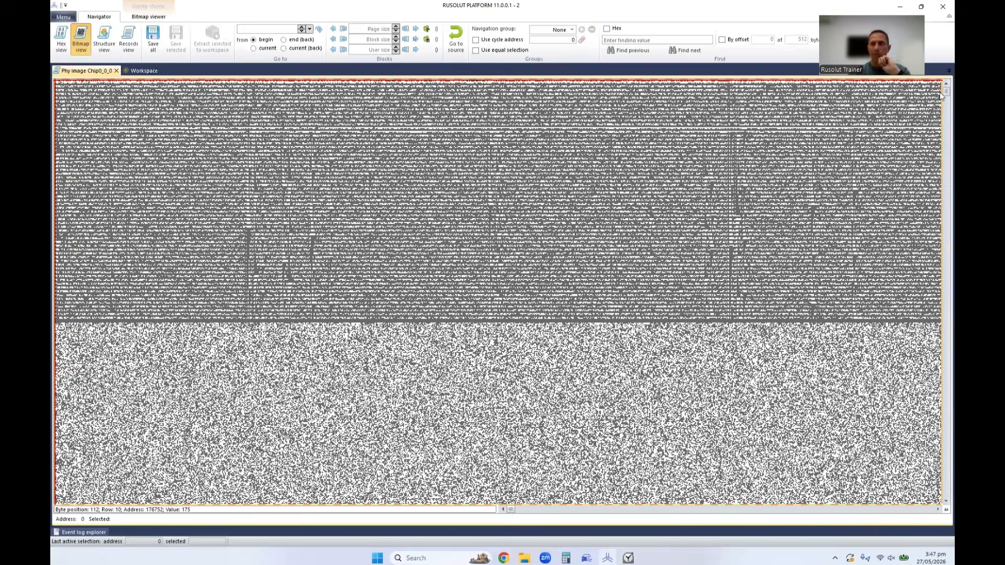
left_click_drag(946, 92, 945, 93)
left_click_drag(513, 506, 545, 512)
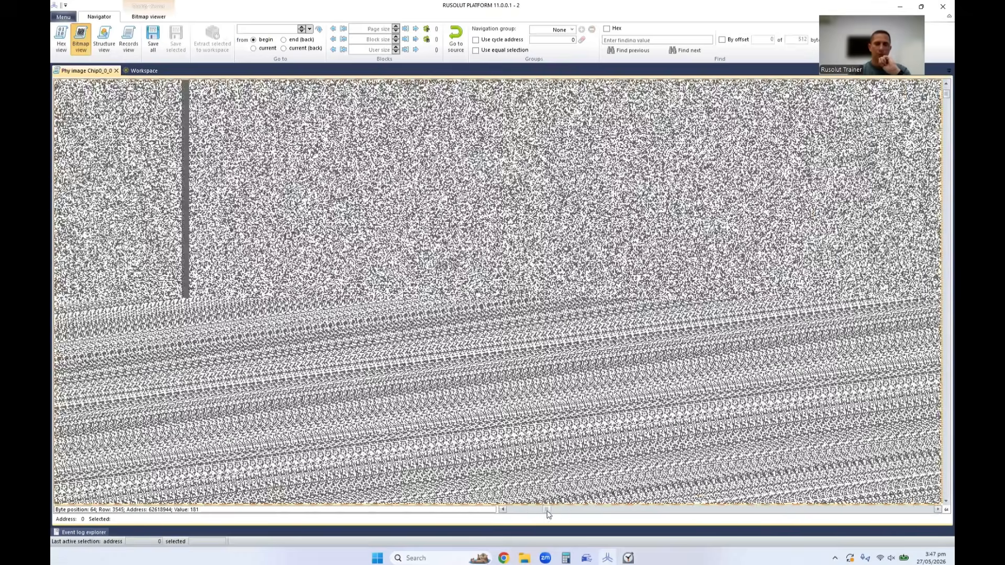
scroll(434, 244, "up", 4)
scroll(435, 244, "down", 9)
scroll(434, 244, "up", 2)
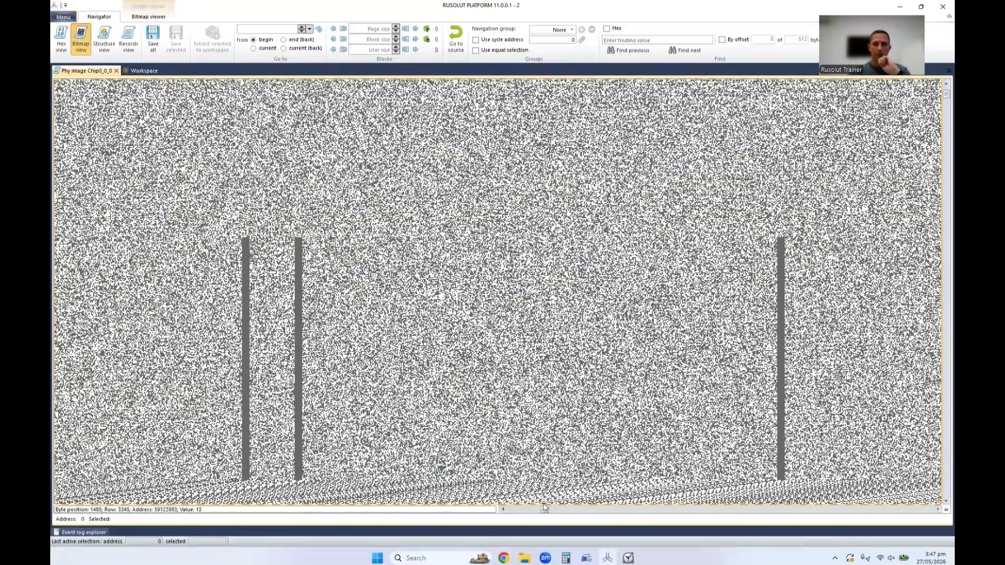
left_click_drag(546, 510, 739, 511)
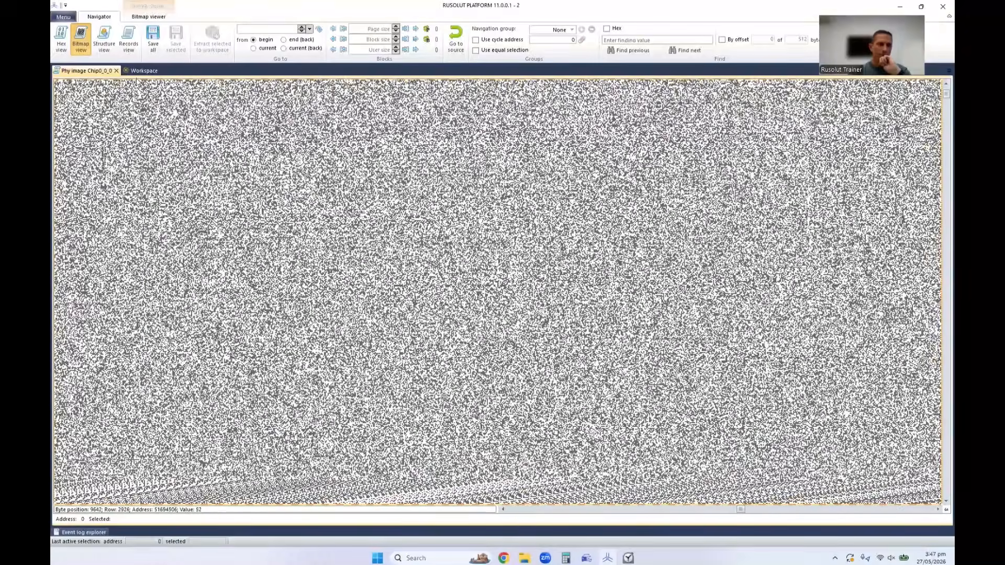
left_click(116, 71)
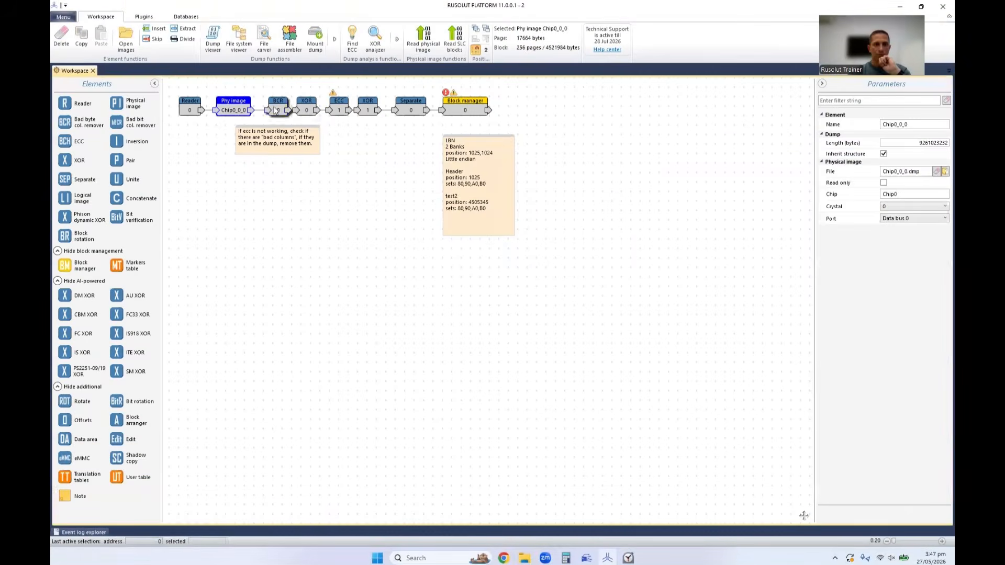
Open the BCR 0 element's bad column editor and find a dump area crossed by solid vertical stripes.
left_click(909, 208)
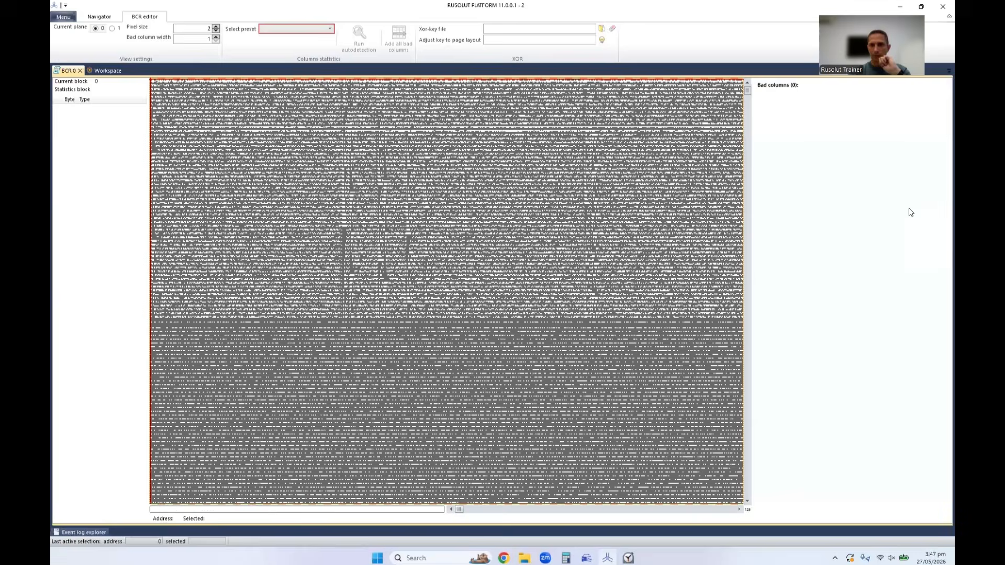
left_click_drag(748, 90, 747, 93)
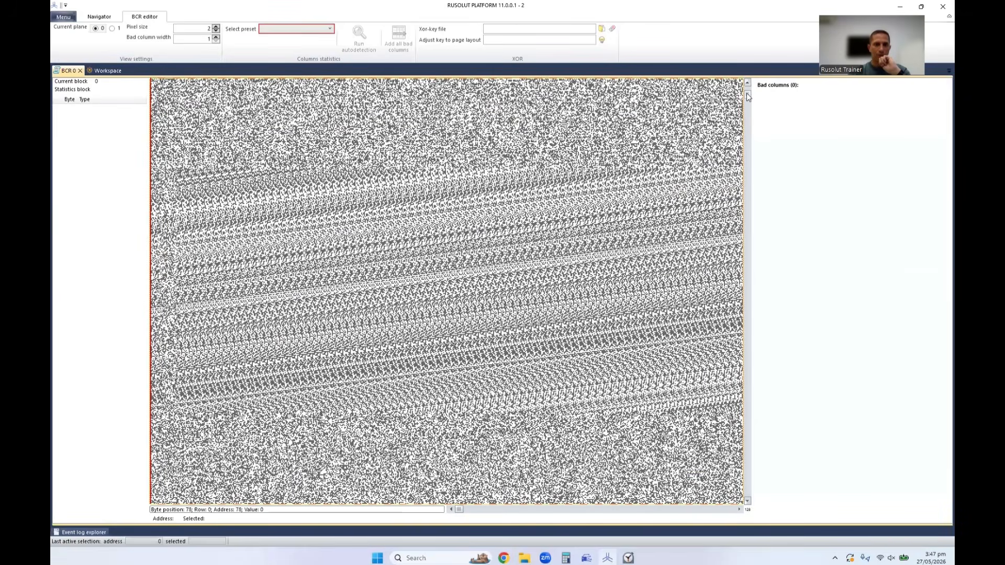
left_click(482, 145)
left_click(328, 29)
left_click(412, 294)
left_click_drag(461, 512, 480, 512)
scroll(481, 408, "down", 12)
scroll(312, 217, "down", 10)
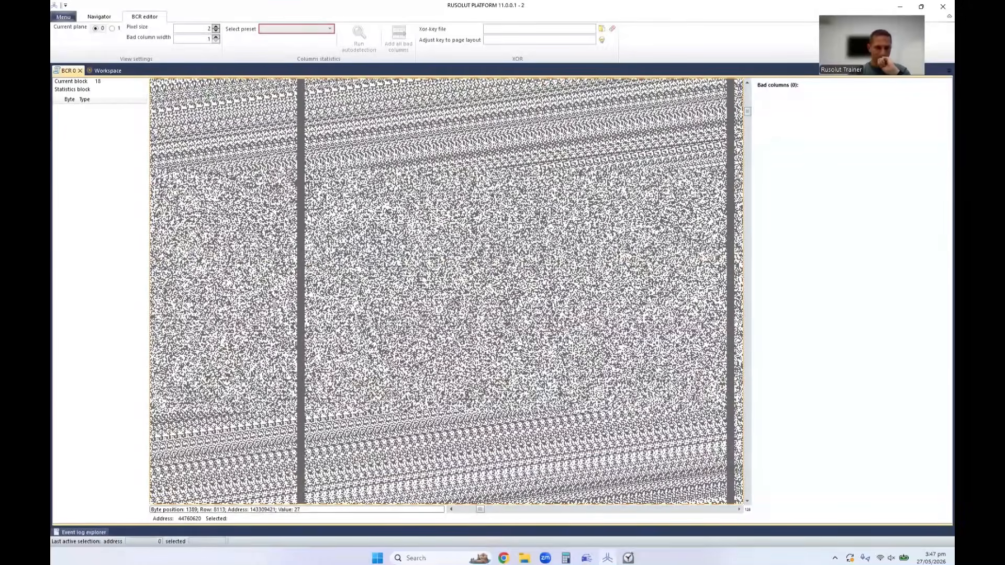
Run bad column autodetection on block 106 with the Universal preset.
left_click(270, 29)
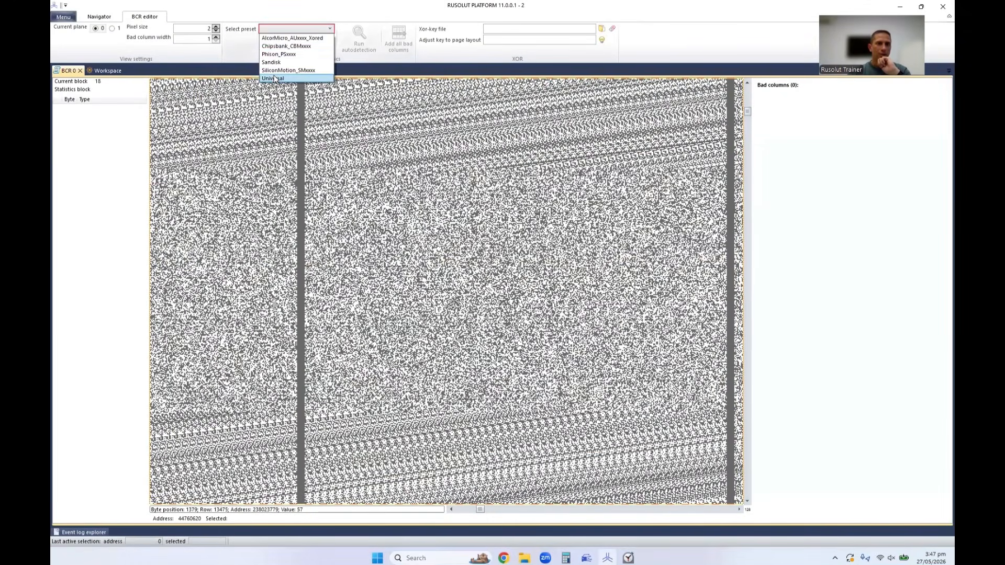
left_click(275, 78)
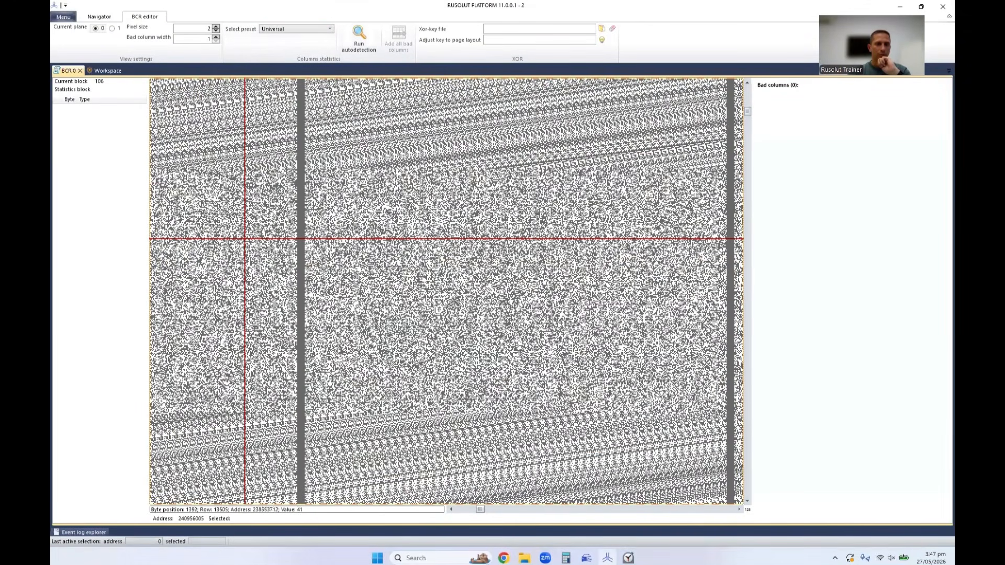
left_click(359, 37)
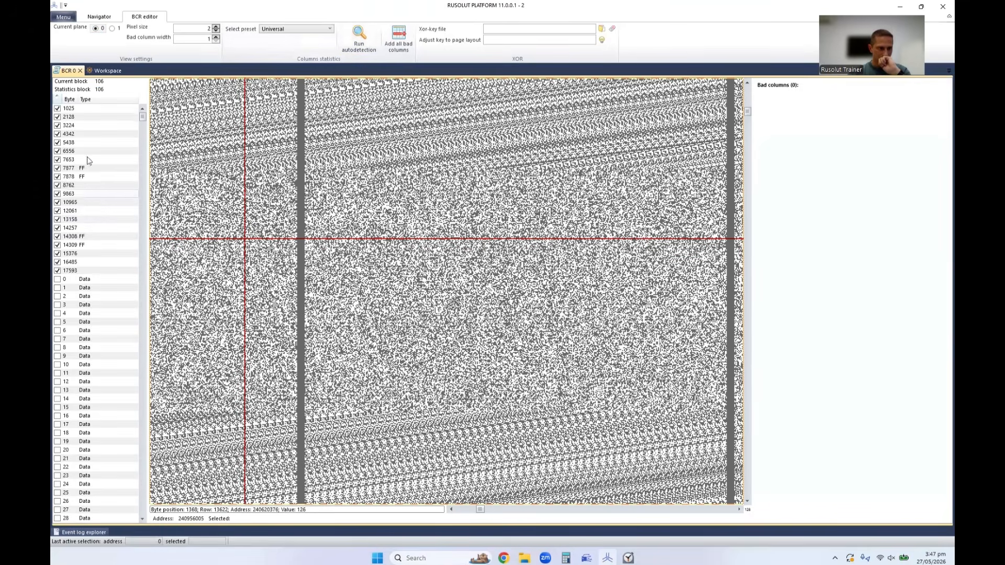
Inspect the bitmap at several detected columns without a type, including bytes 1025, 2128, 3224, 6556, 7653 and 10965.
left_click(76, 108)
left_click(76, 117)
left_click(74, 125)
left_click(76, 151)
left_click(76, 161)
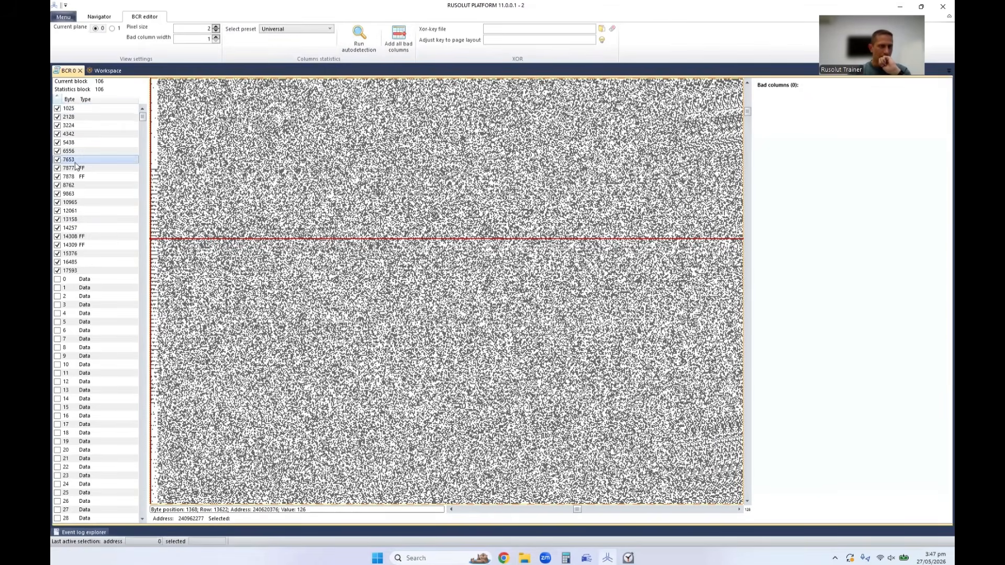
left_click(76, 109)
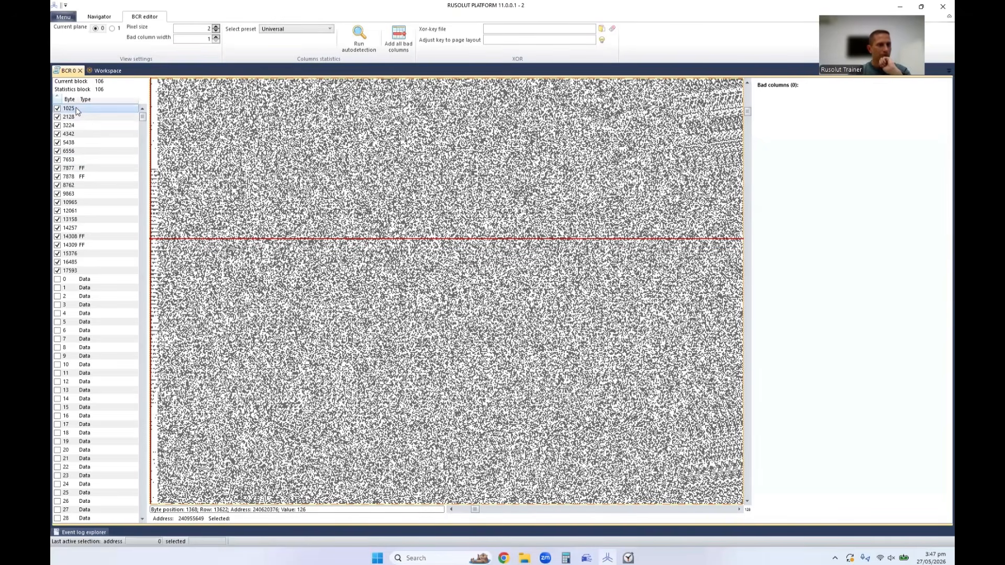
left_click(71, 118)
left_click(72, 110)
right_click(72, 112)
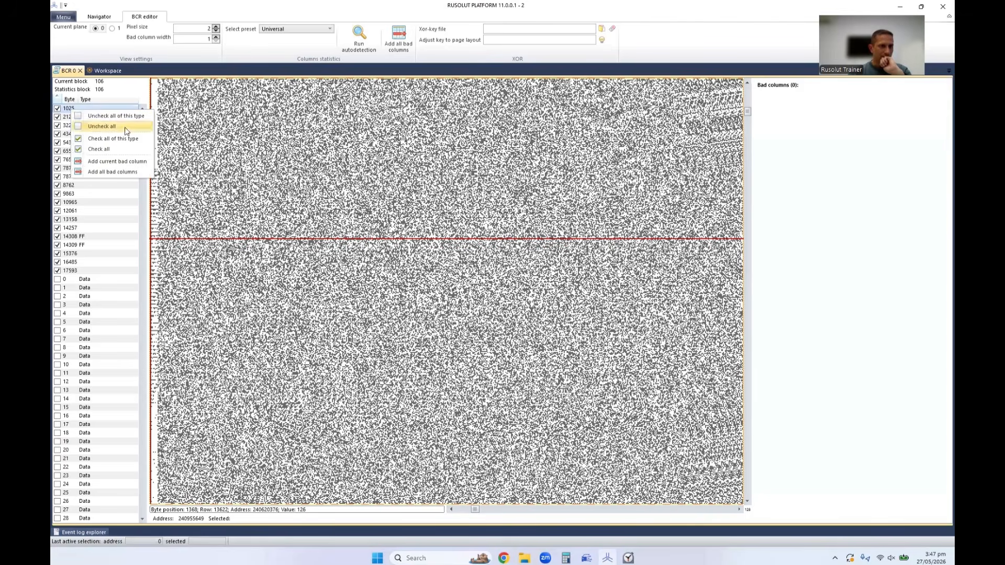
left_click(71, 202)
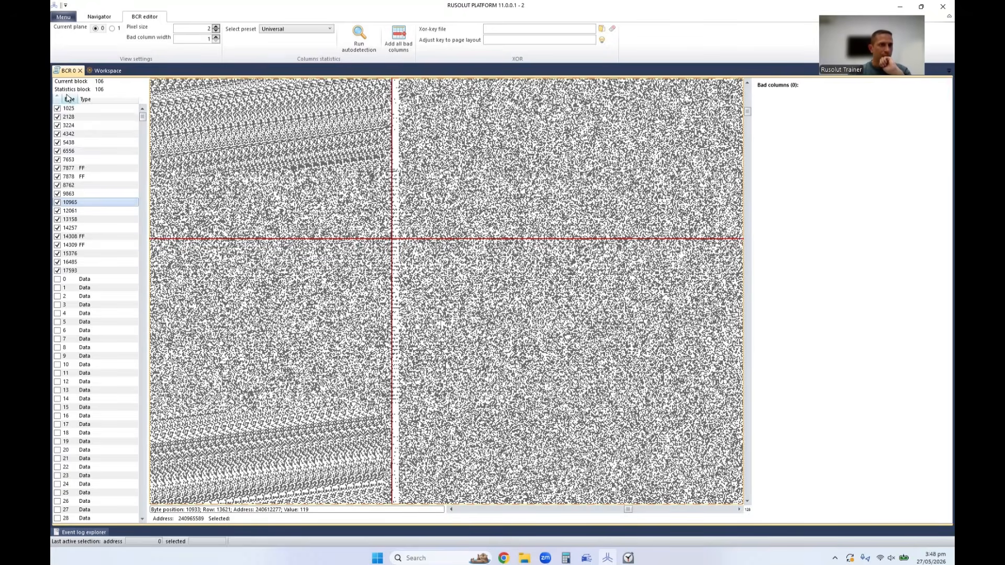
Uncheck all detected columns that have no type, keeping the FF ones, and show the FF column at byte 7877.
left_click(72, 109)
right_click(73, 111)
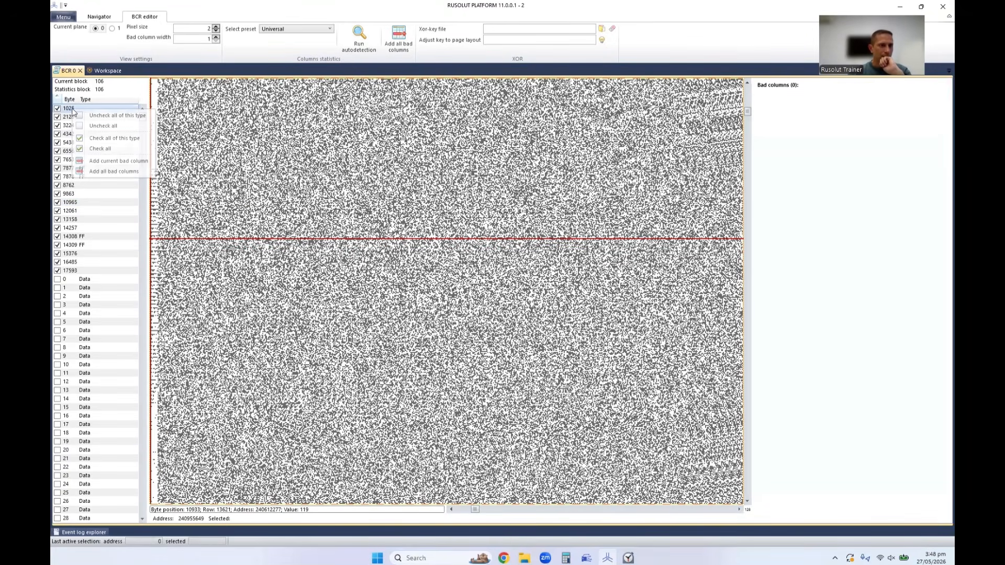
left_click(116, 116)
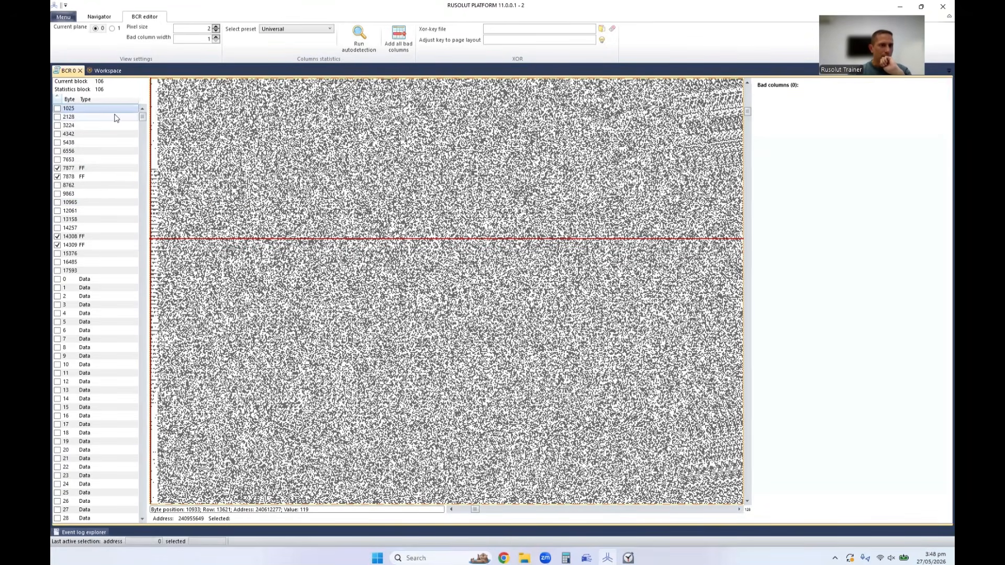
left_click(79, 177)
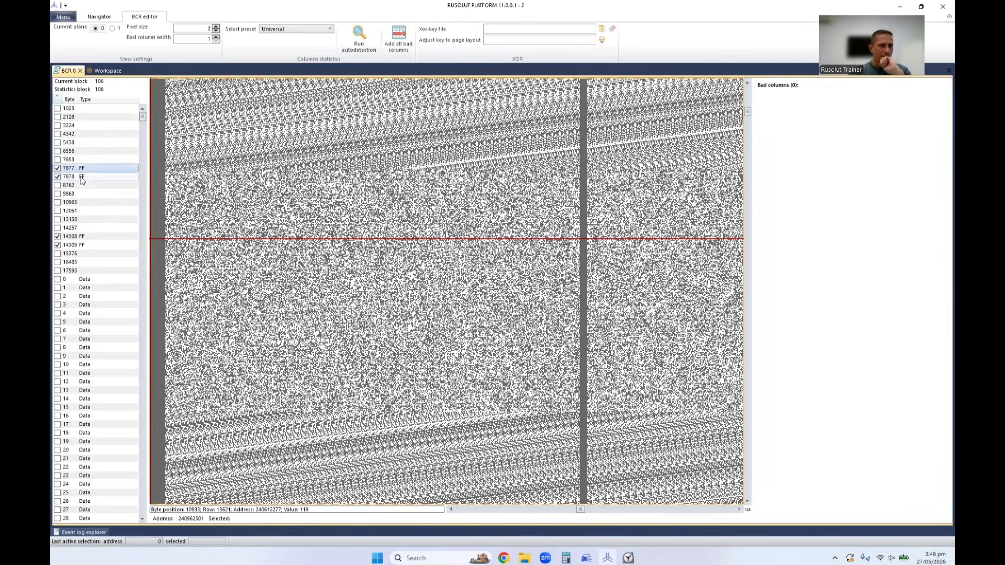
Check all columns of type FF on plane 0, using the unchecked FF column at byte 6067 as reference.
left_click(79, 245)
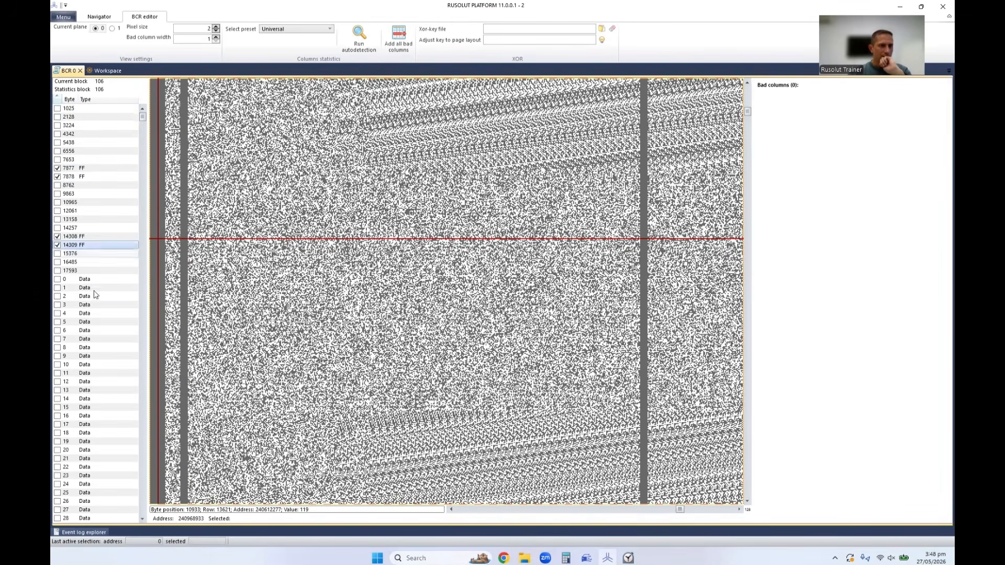
left_click_drag(144, 116, 140, 246)
scroll(83, 259, "down", 20)
left_click(83, 262)
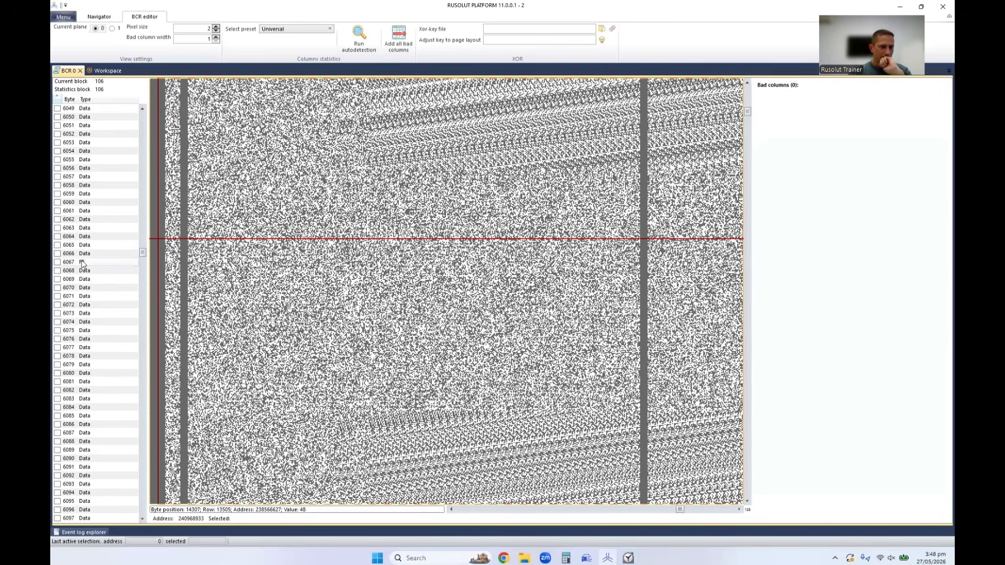
right_click(82, 263)
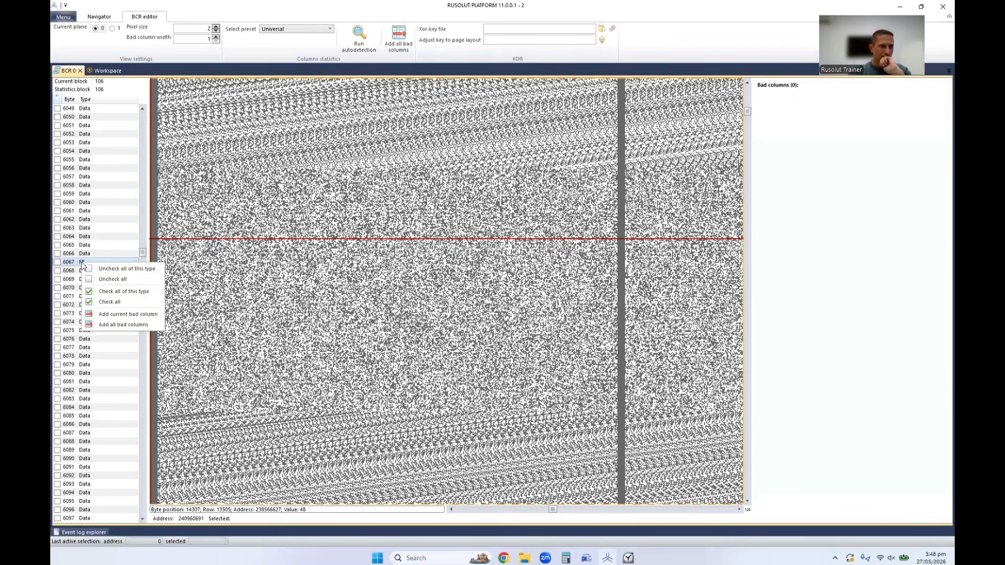
left_click(133, 293)
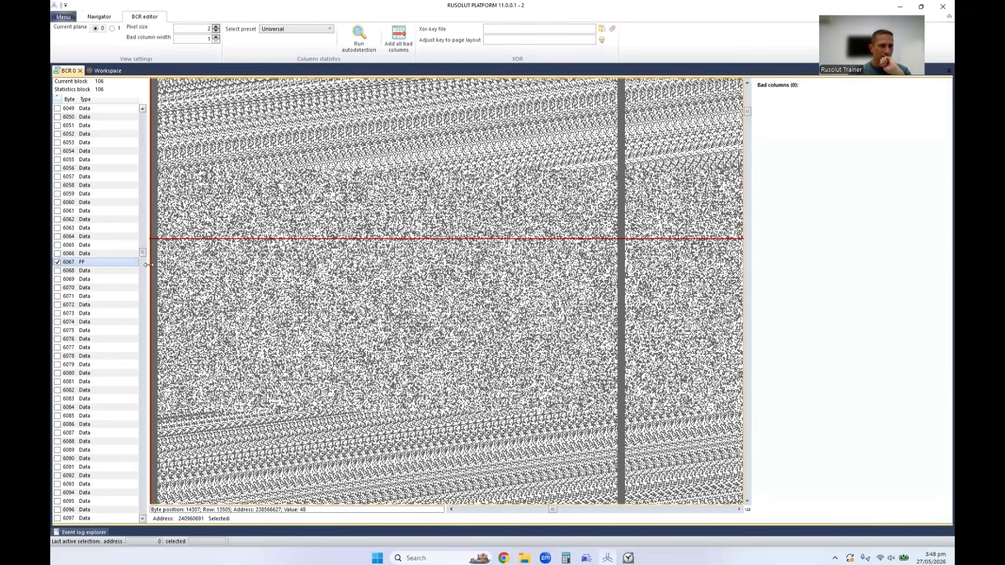
Refresh the plane 0 column list by switching to plane 1 and back to plane 0.
left_click(144, 175)
left_click_drag(143, 175, 143, 104)
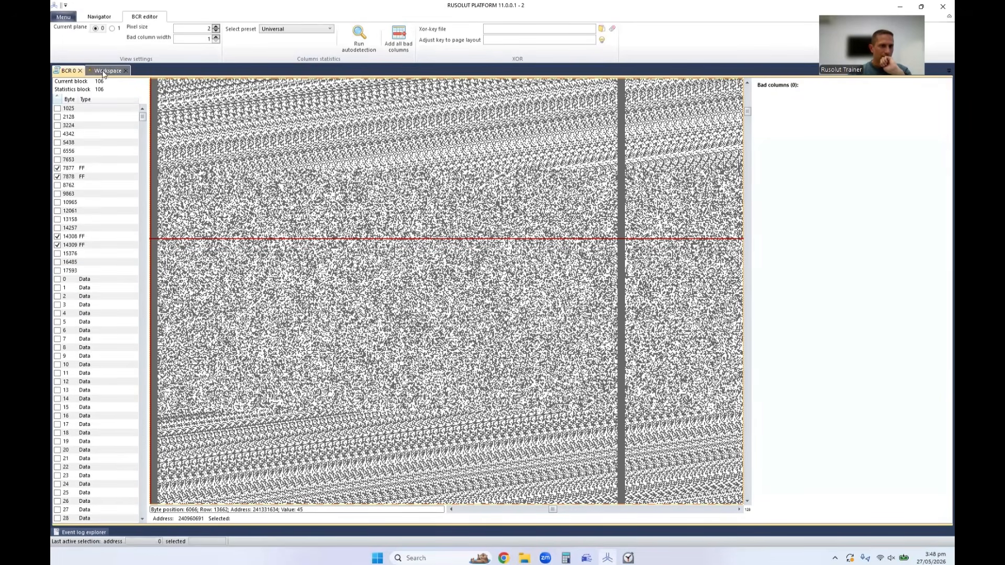
left_click(112, 29)
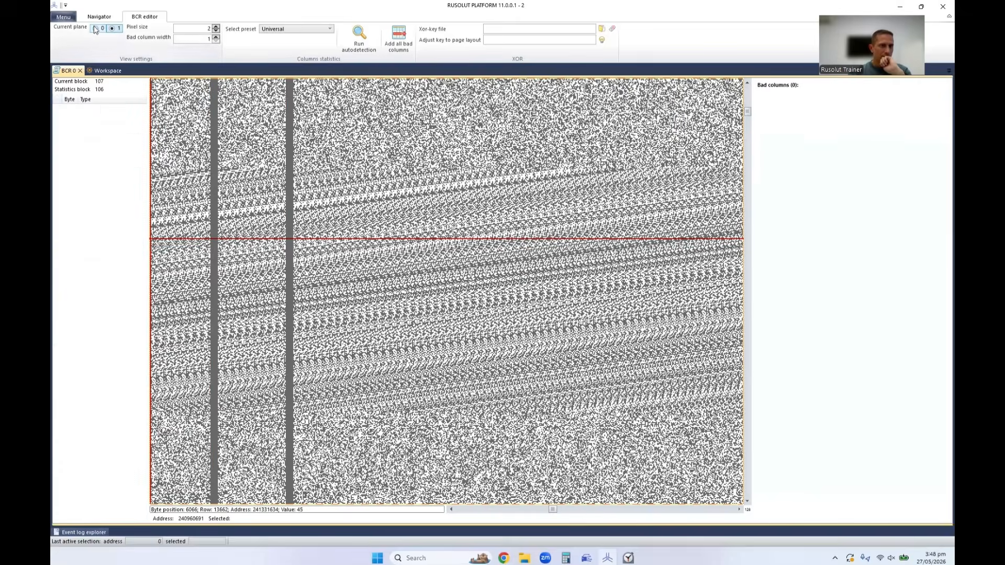
left_click(96, 28)
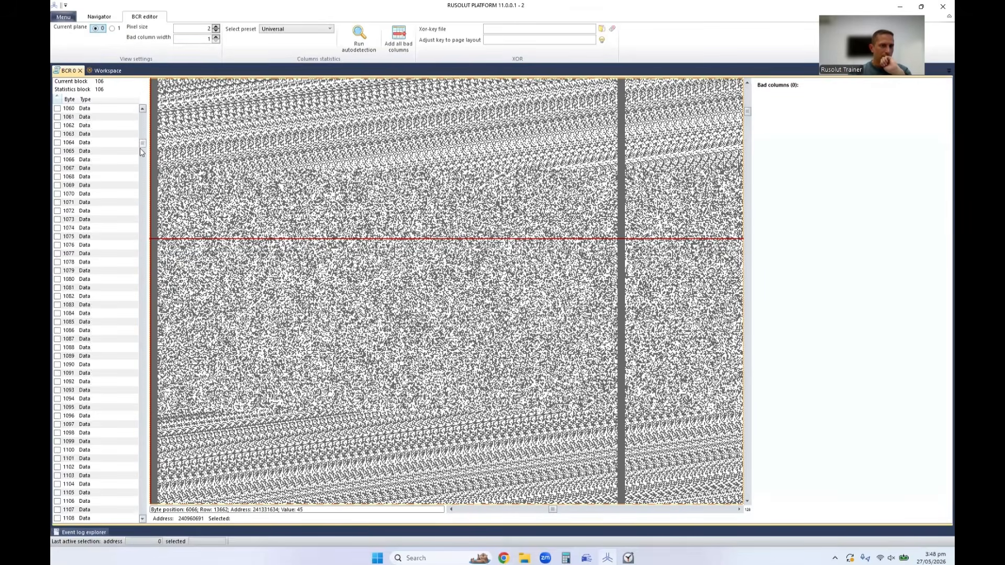
Review the checked FF columns from byte 5948 to 7872 in the bitmap and add all checked columns as plane 0 bad columns.
left_click(94, 151)
scroll(94, 213, "down", 7)
left_click(94, 212)
left_click(90, 269)
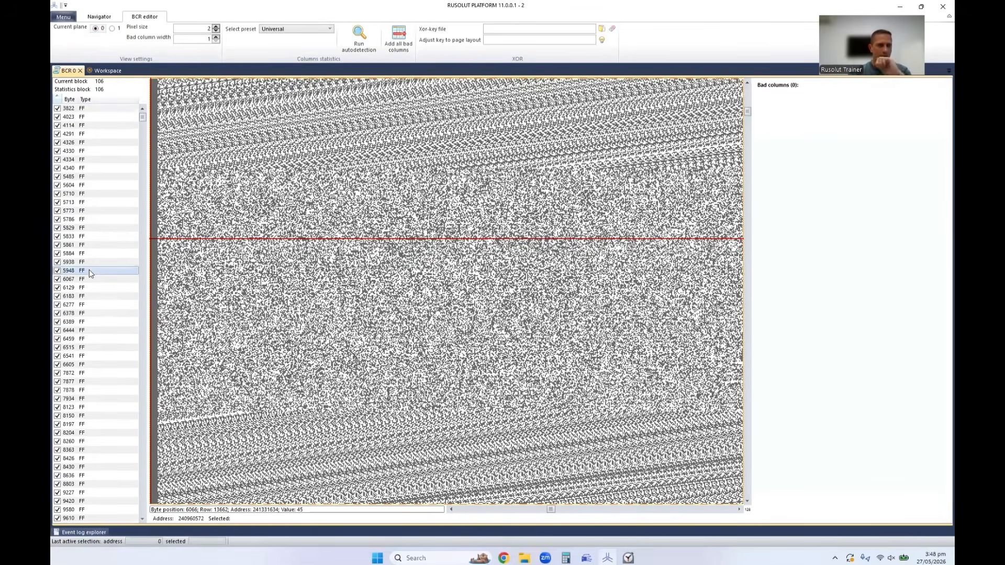
key("Down")
key("Down")
key("Down")
key("Down")
key("Down")
key("Down")
key("Down")
key("Down")
key("Down")
key("Down")
key("Down")
key("Down")
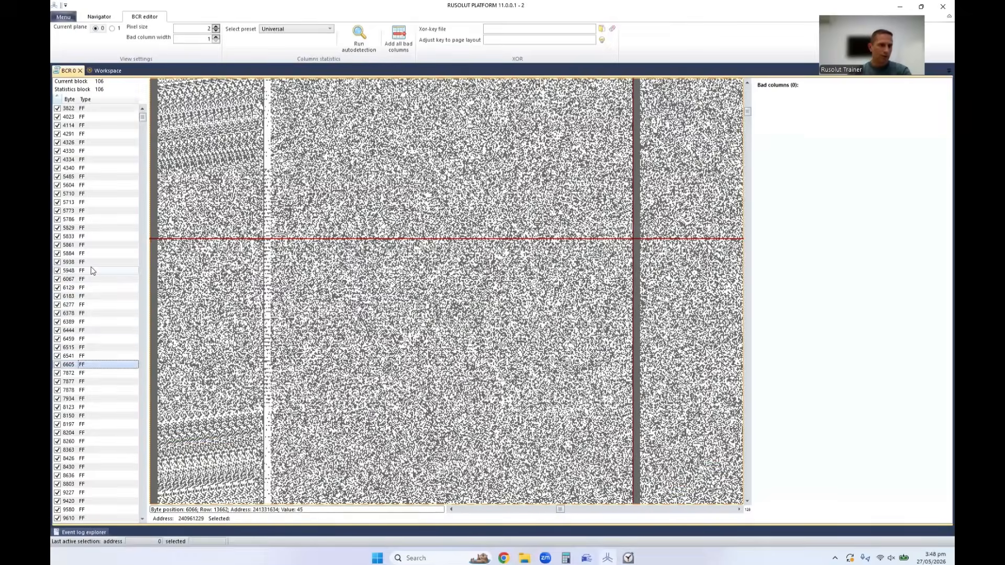
left_click(399, 36)
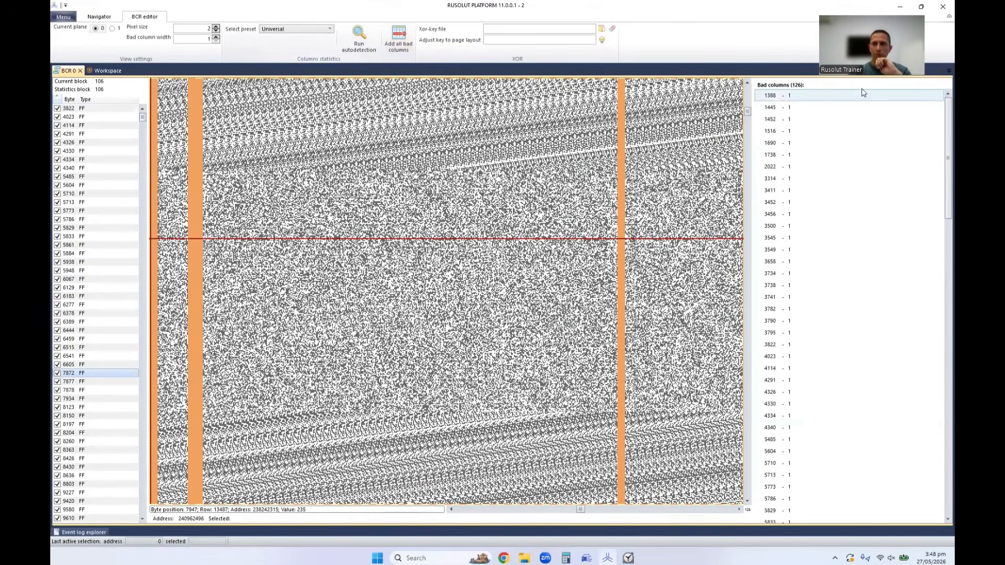
Switch to plane 1 and run bad column autodetection on block 105 with the Universal preset.
left_click(116, 28)
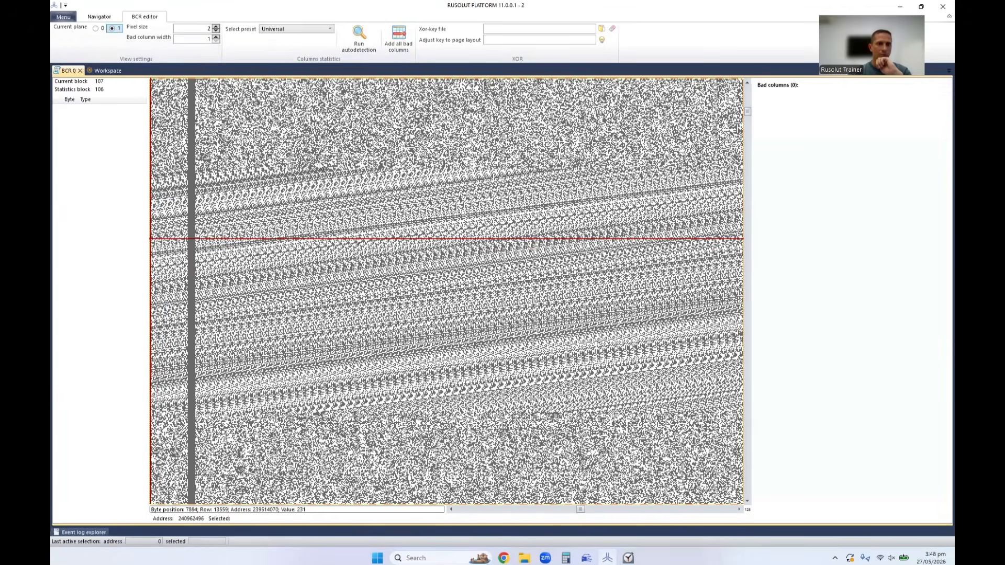
scroll(322, 167, "down", 1)
scroll(335, 197, "up", 2)
left_click(376, 193)
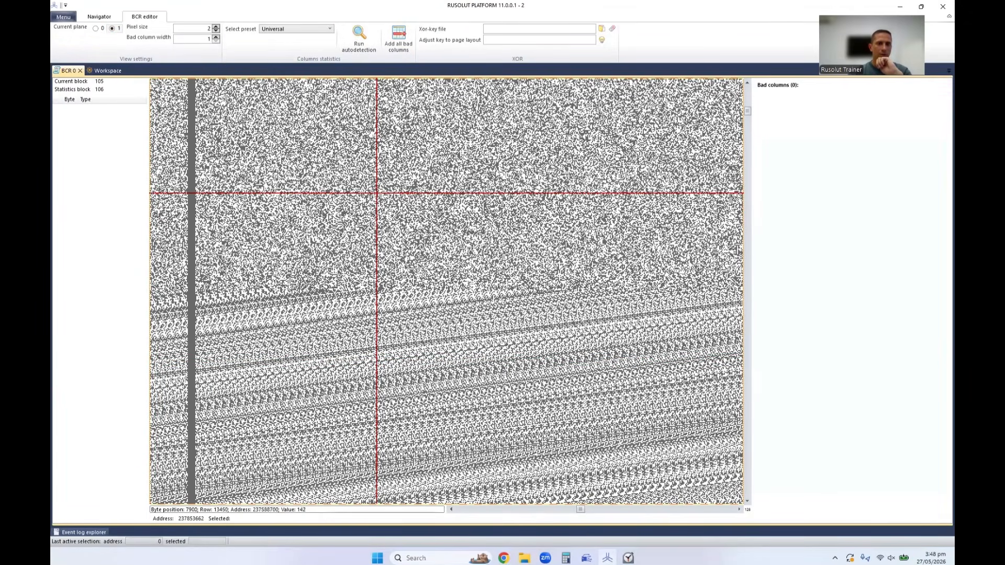
left_click(361, 38)
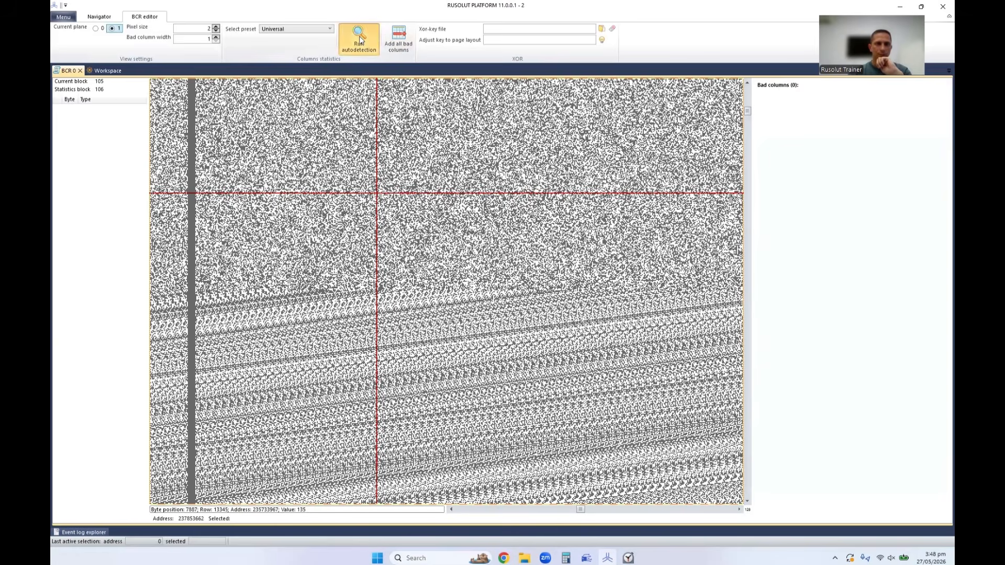
Uncheck all detected plane 1 columns of type Bad column.
left_click(100, 117)
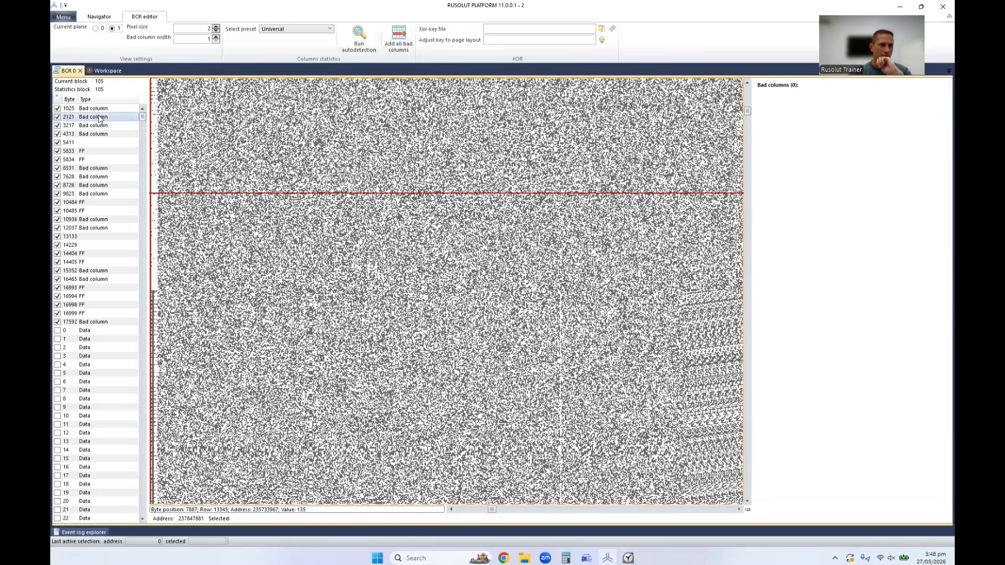
right_click(96, 119)
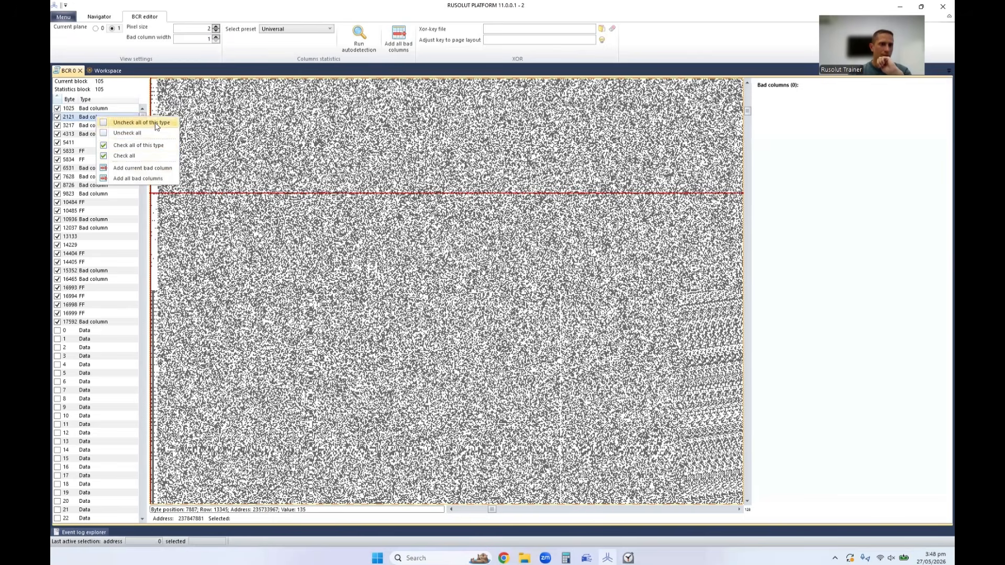
left_click(133, 123)
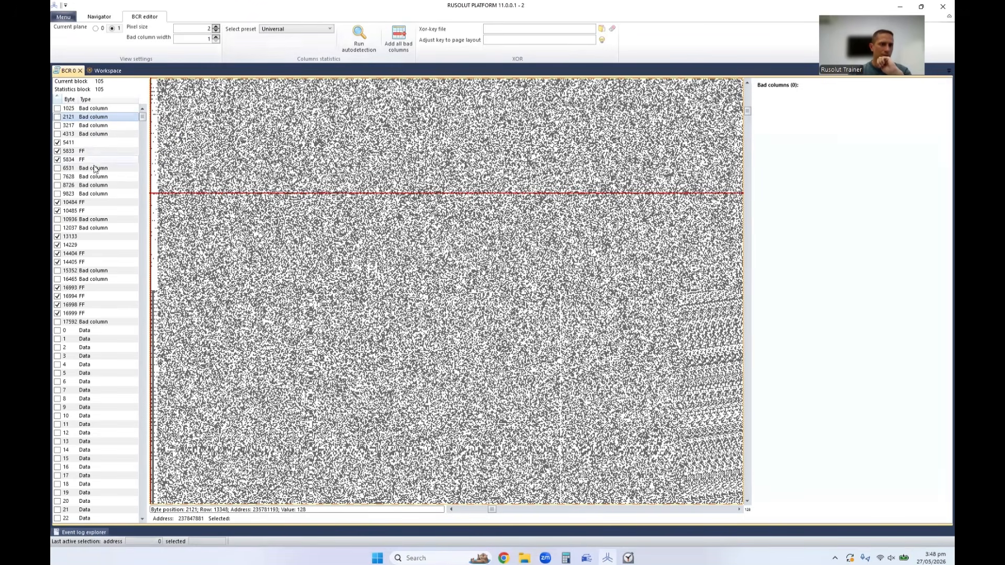
Inspect the plane 1 columns at bytes 5411, 5833, 6531 and 13133, and uncheck all columns that have no type.
left_click(90, 144)
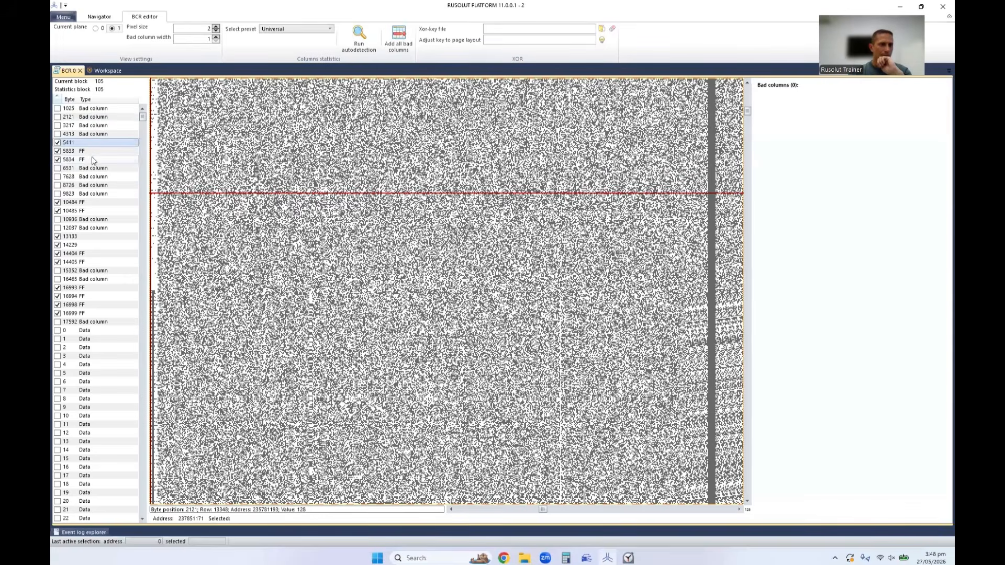
left_click(91, 152)
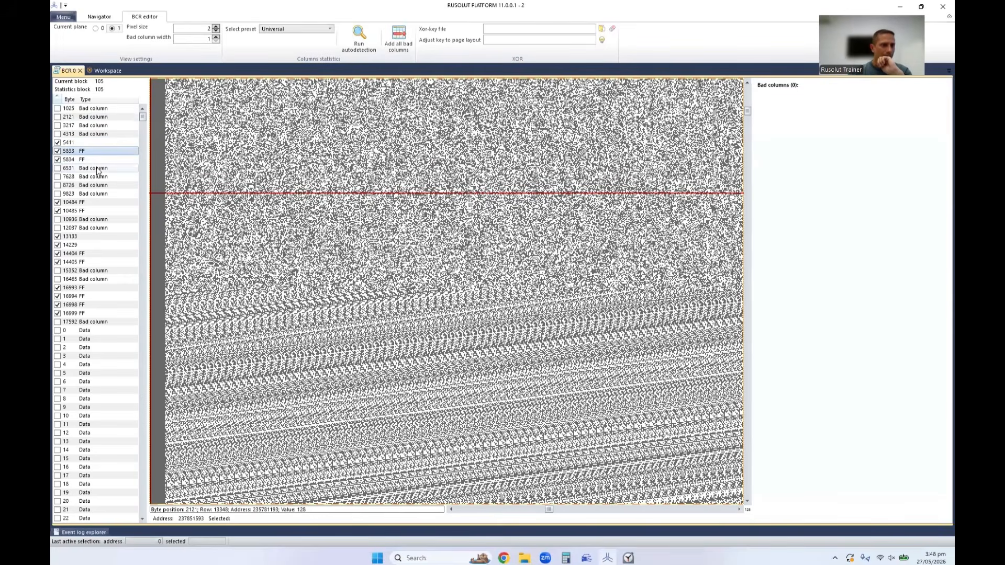
left_click(95, 168)
left_click(90, 238)
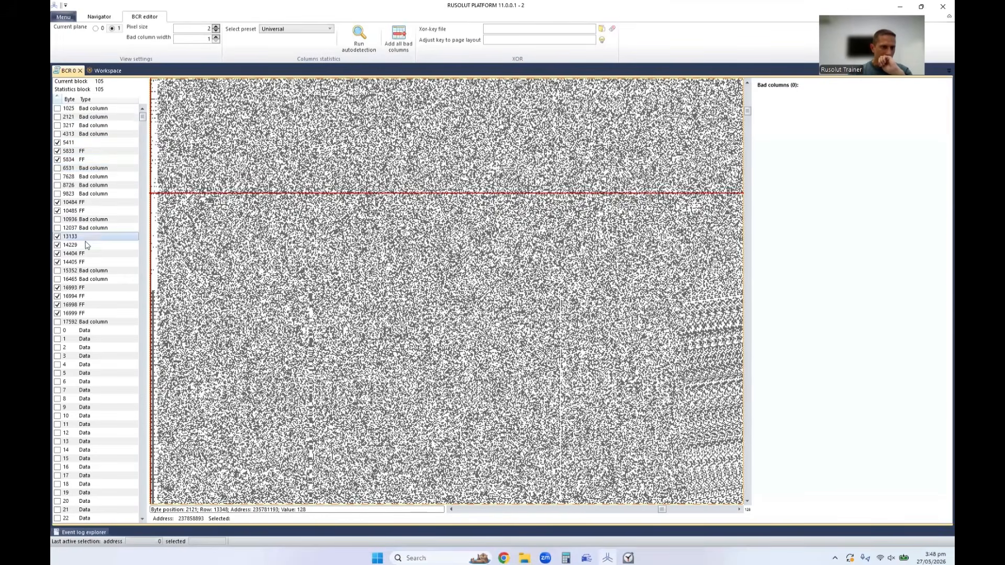
right_click(76, 237)
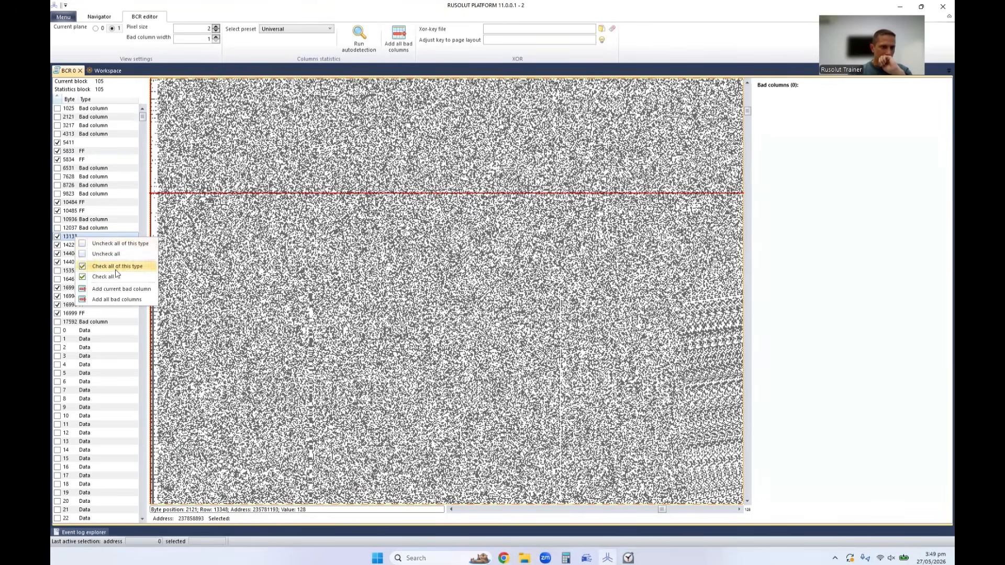
left_click(114, 267)
right_click(77, 240)
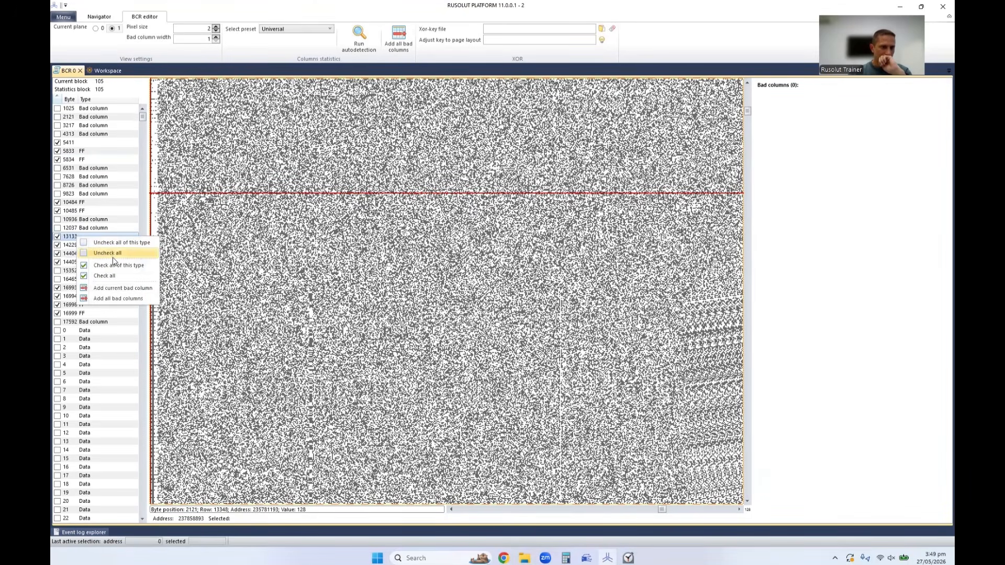
left_click(120, 244)
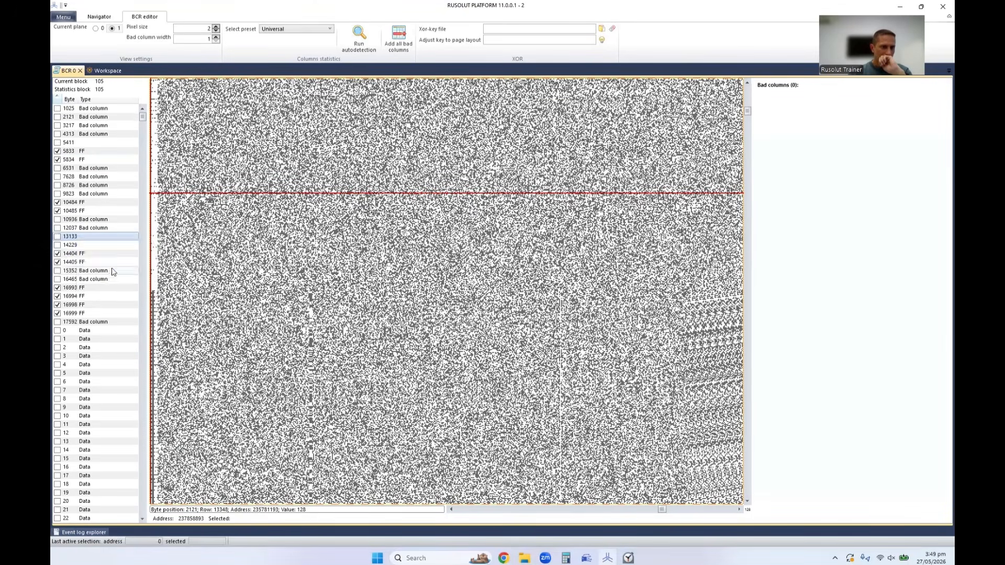
Check all FF columns on plane 1 and refresh its list by switching to plane 0 and back.
scroll(119, 270, "down", 3)
scroll(118, 271, "down", 2)
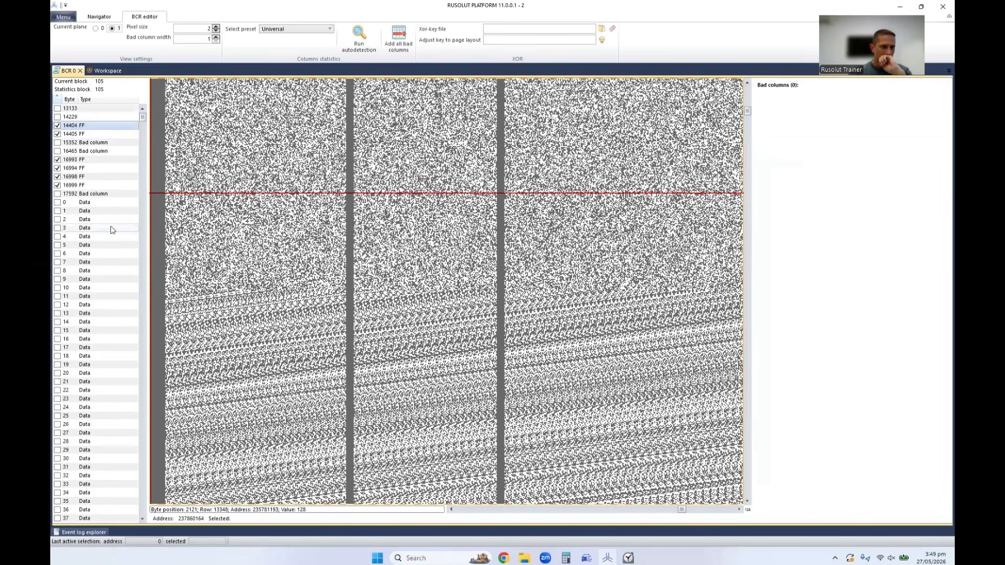
left_click(88, 177)
right_click(88, 179)
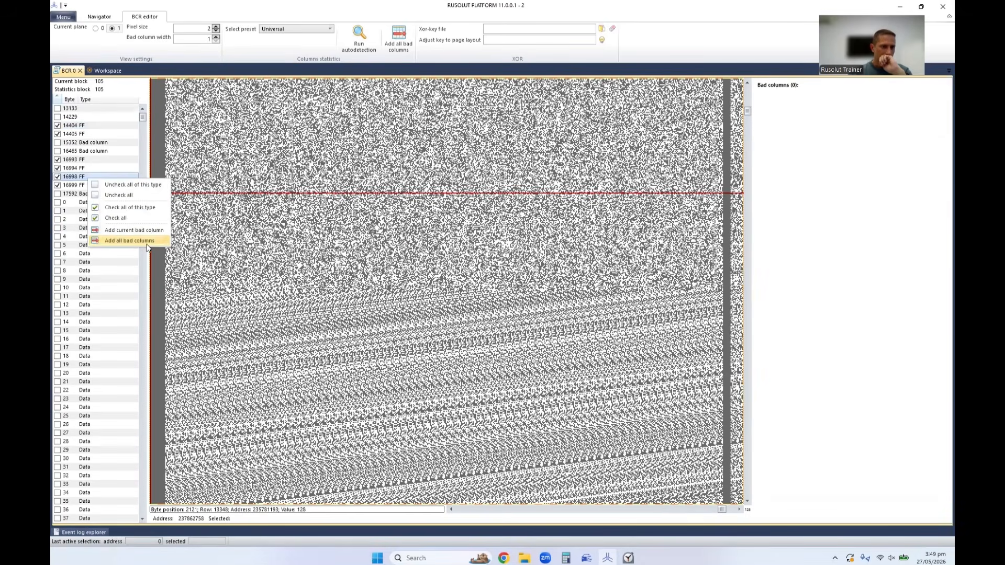
left_click(141, 209)
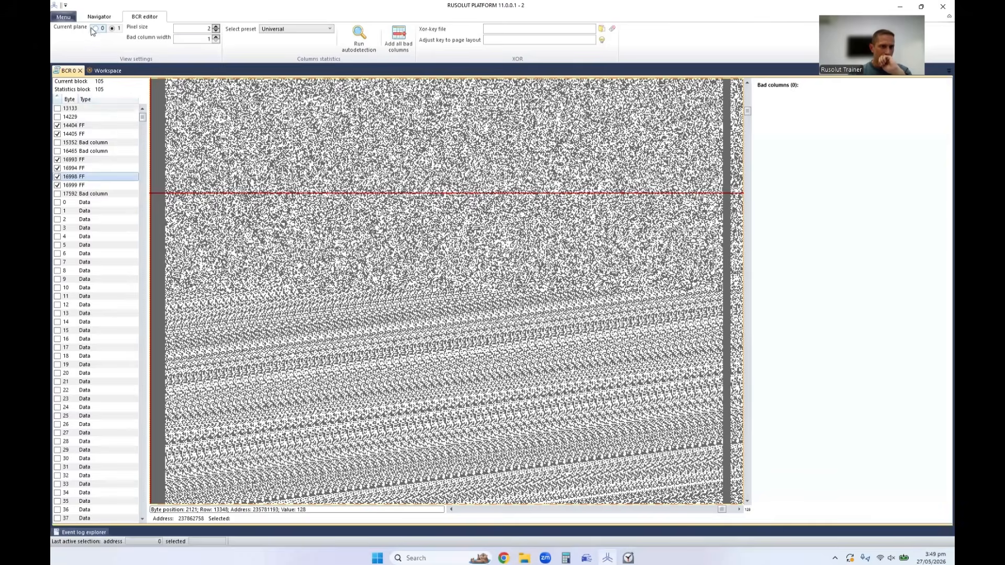
left_click(94, 29)
left_click(112, 29)
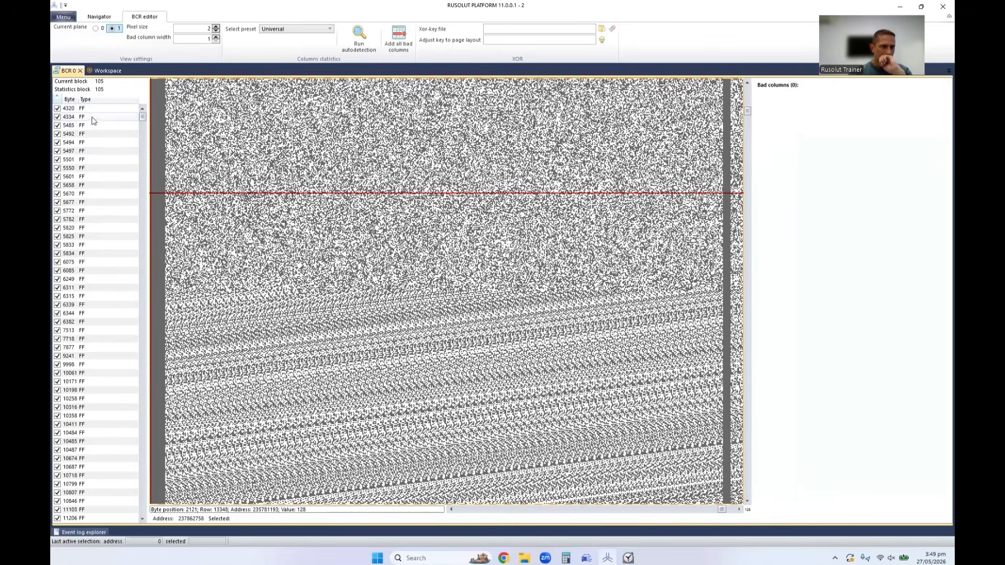
Look through the rest of the plane 1 column list and add all checked columns as bad columns.
left_click_drag(141, 118, 141, 382)
left_click_drag(141, 417, 151, 490)
scroll(83, 316, "up", 7)
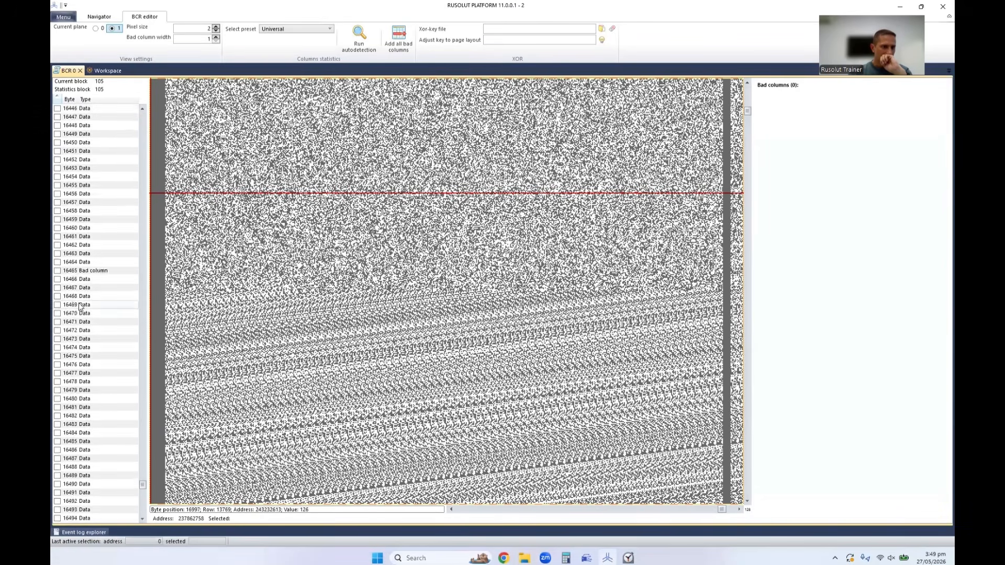
left_click(402, 47)
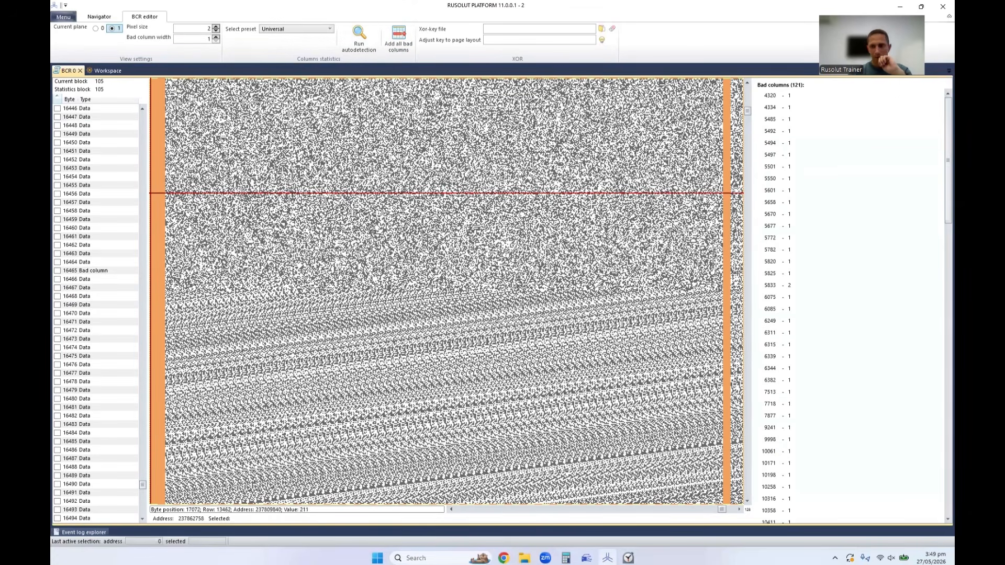
Examine the plane 1 bitmap at the end of the page, around byte 17592.
left_click_drag(722, 509, 729, 509)
left_click(739, 509)
left_click(739, 510)
left_click(739, 510)
left_click(448, 503)
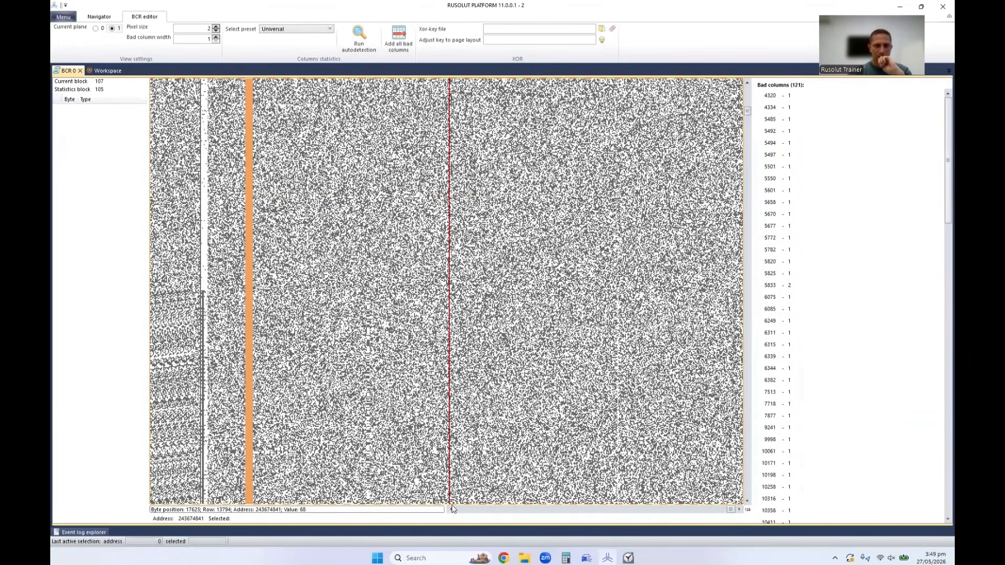
Close the bad column editor and check the BCR 0 element's output bitmap for remaining stripes.
left_click(80, 70)
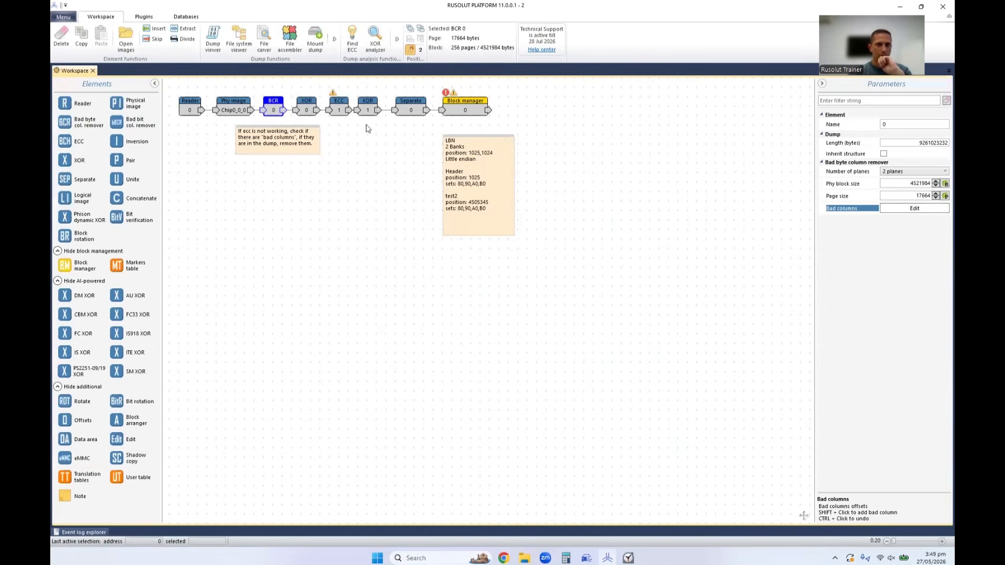
double_click(273, 109)
scroll(940, 93, "down", 5)
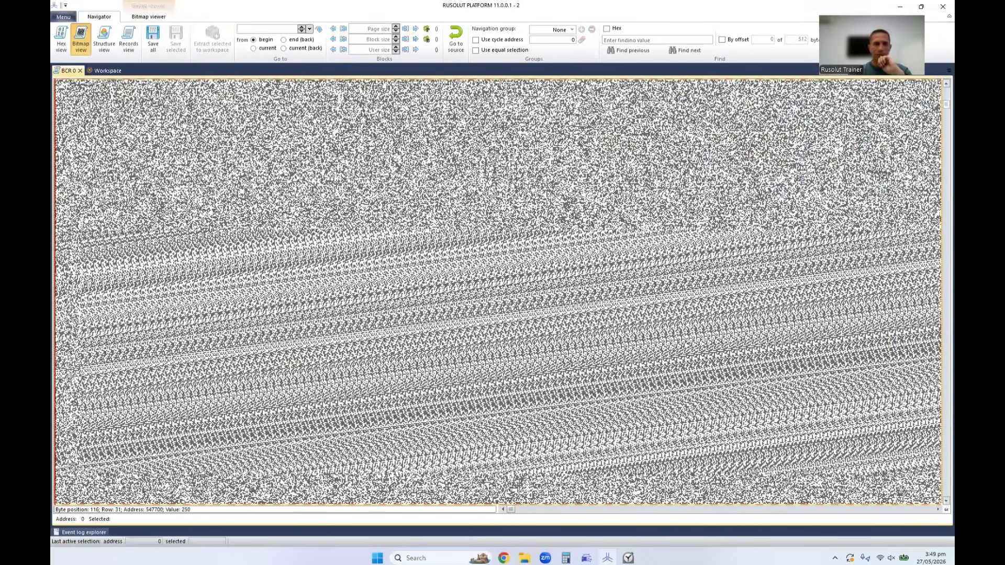
left_click(80, 71)
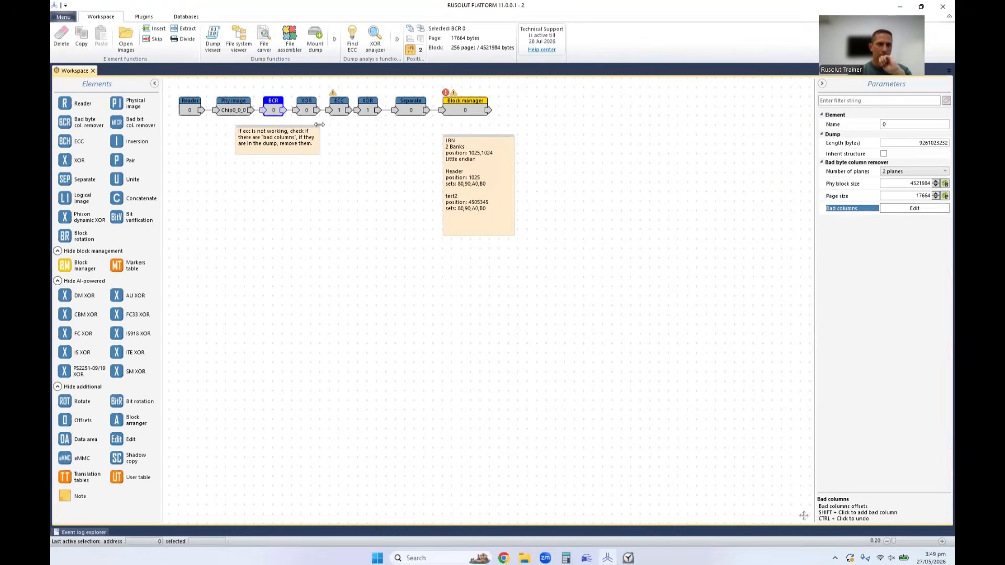
Open the ECC 1 element's dump, show its structure view, and expand Block and Page to the SA range 1024–1025.
double_click(339, 110)
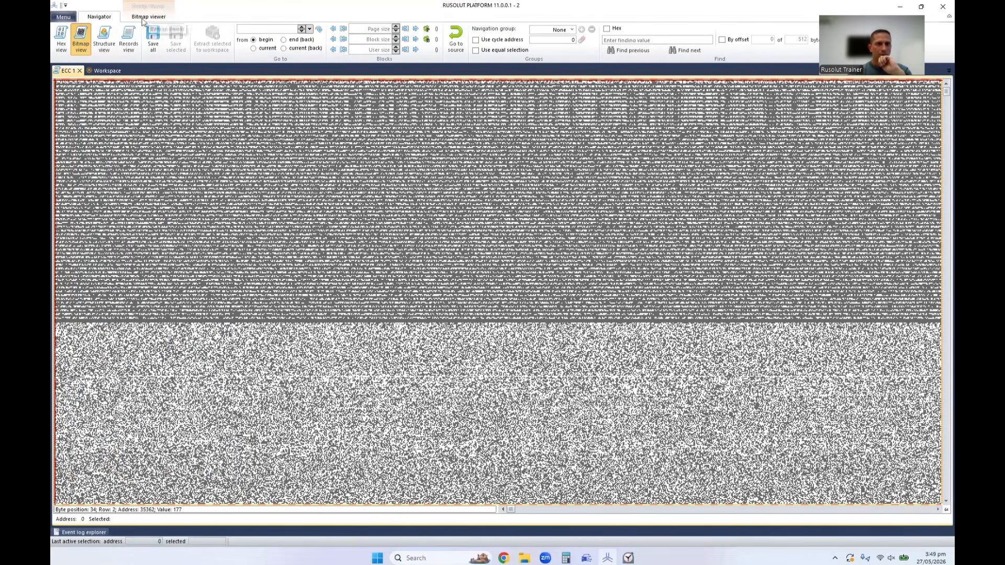
left_click(104, 39)
double_click(615, 102)
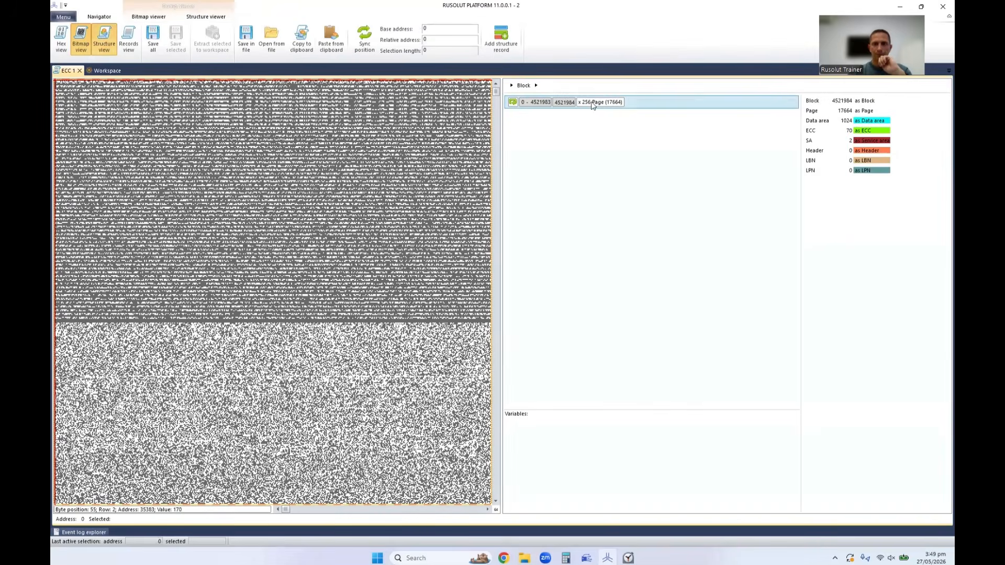
double_click(591, 103)
left_click(595, 121)
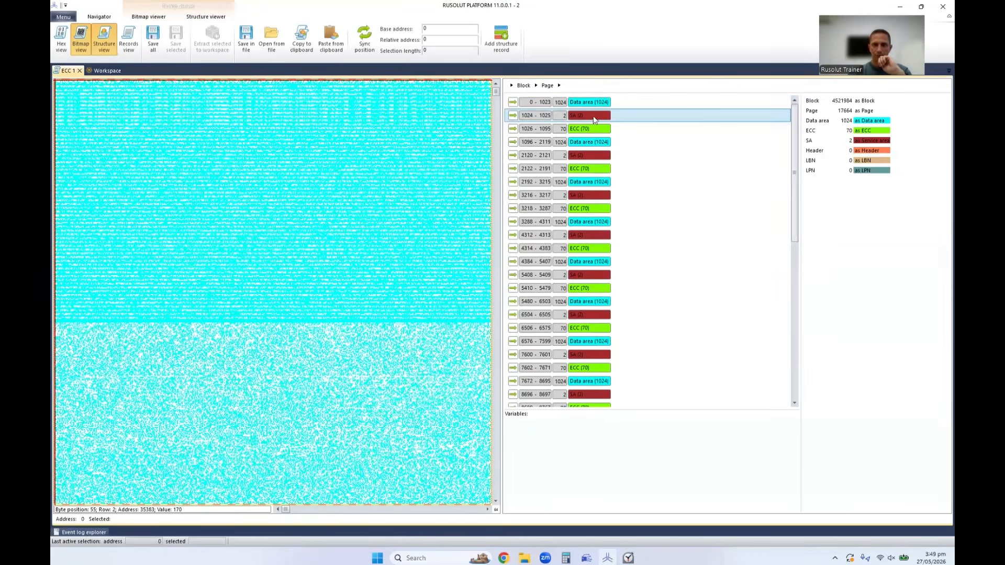
Sync the views on a filled block farther down the ECC 1 dump and inspect the SA ranges at 2120, 4312 and 5408.
left_click_drag(495, 93, 495, 123)
left_click(254, 230)
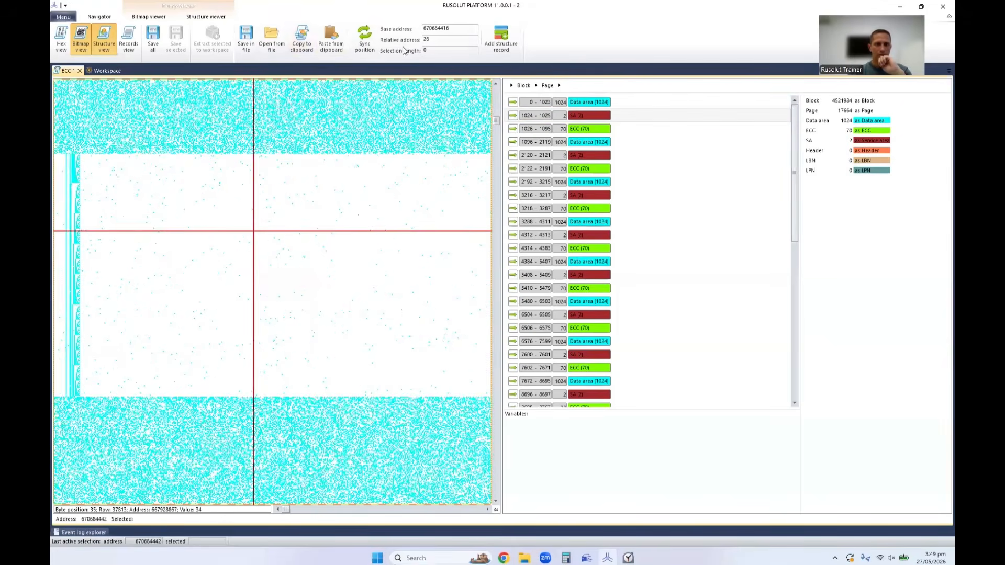
left_click(365, 40)
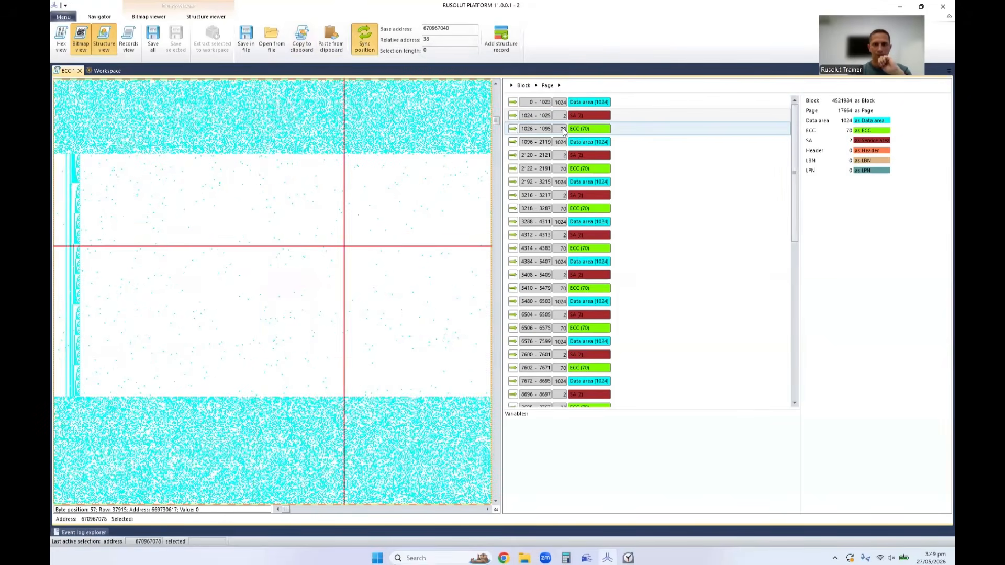
left_click(587, 155)
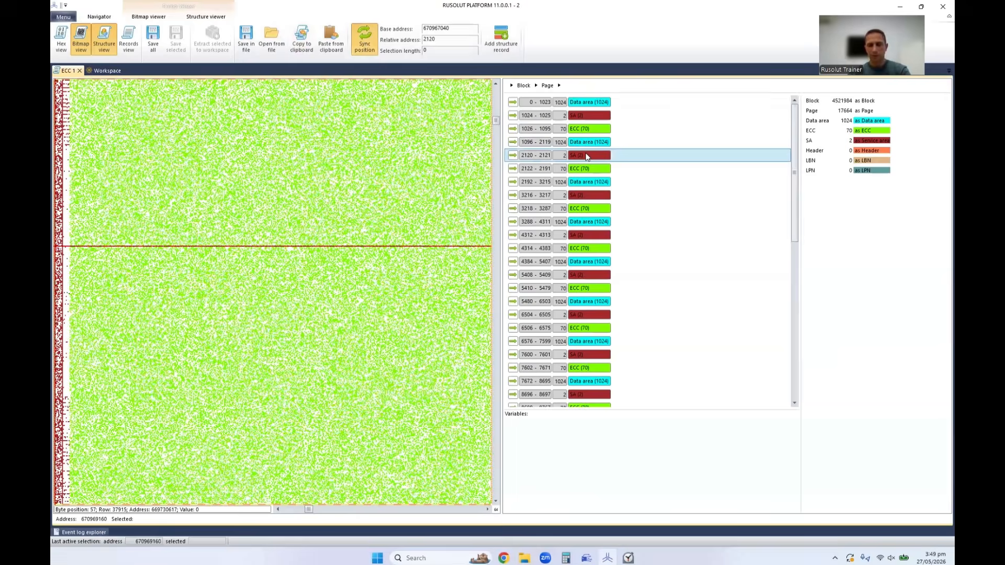
left_click(580, 236)
left_click(590, 275)
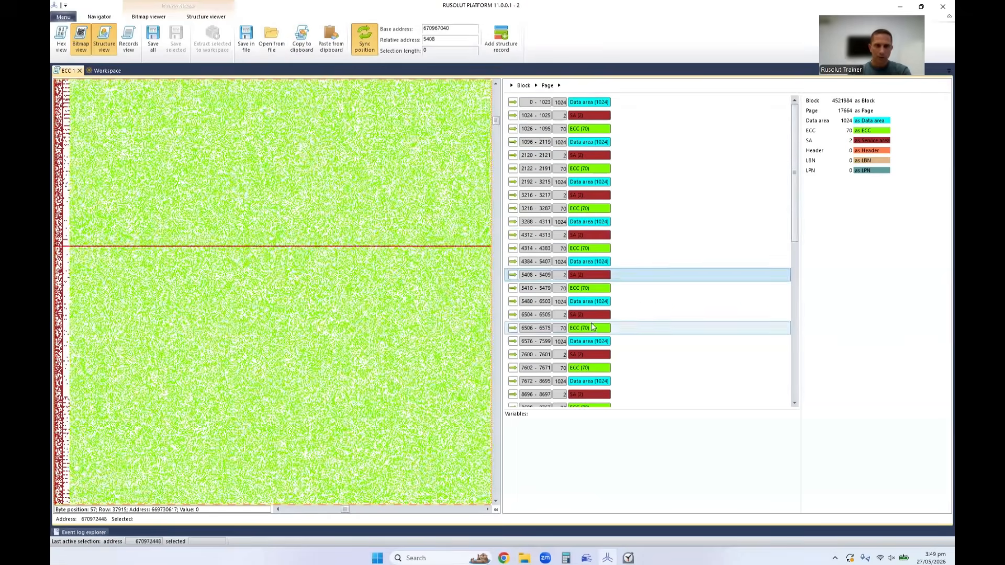
Inspect more of the page's SA ranges in the bitmap, from 6504 through 13080 and 16368 to 17464.
left_click(589, 315)
scroll(590, 335, "down", 5)
left_click(587, 348)
scroll(587, 348, "down", 4)
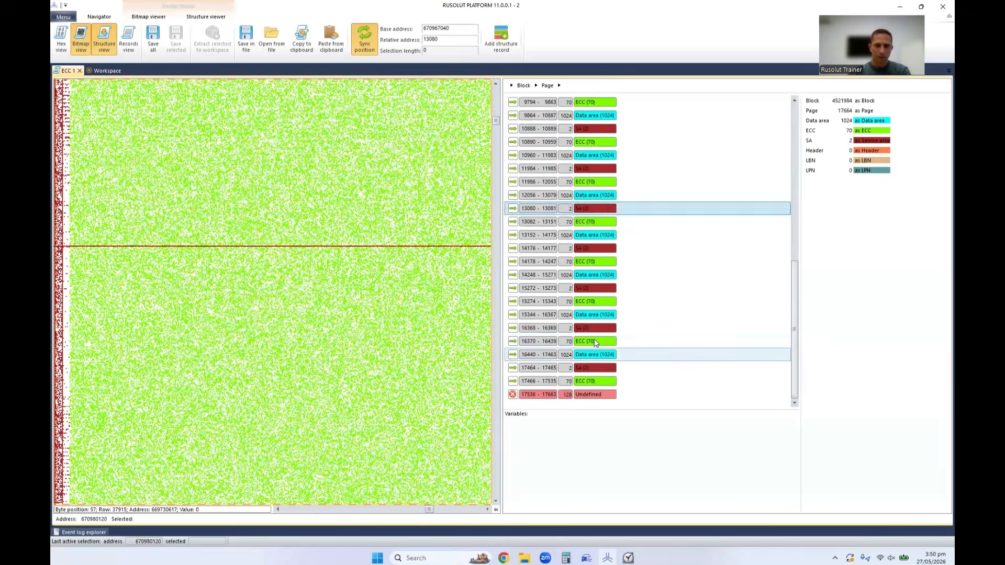
left_click(594, 330)
left_click(598, 369)
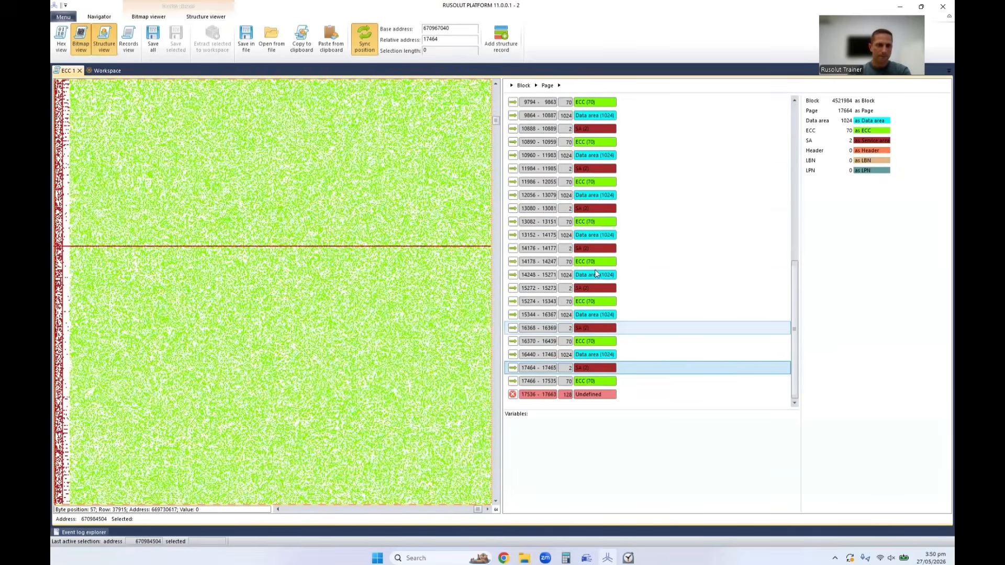
Go back through the page structure and compare the SA ranges at 13080, 3216 and 1024.
left_click(591, 209)
scroll(592, 184, "up", 5)
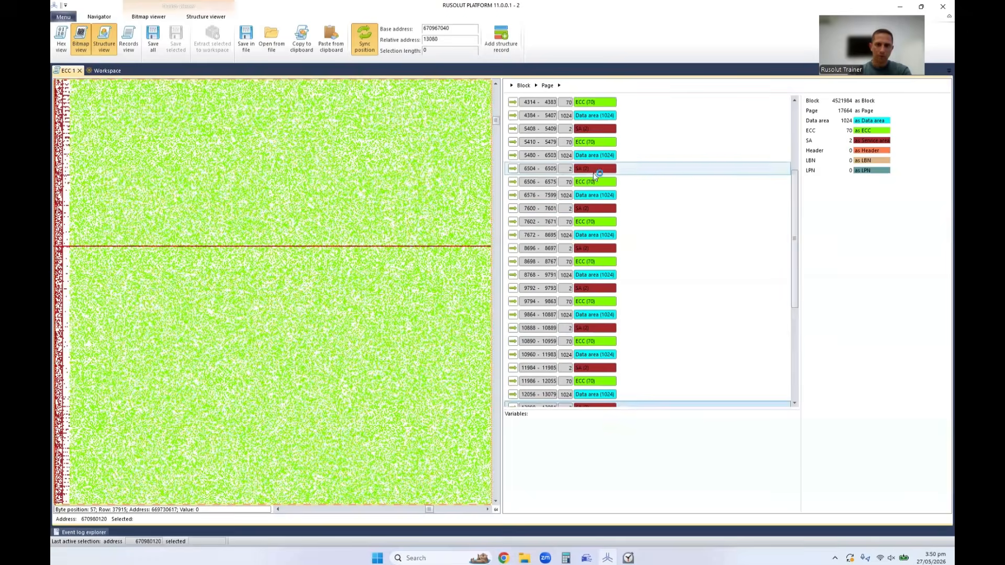
scroll(596, 173, "up", 4)
left_click(599, 195)
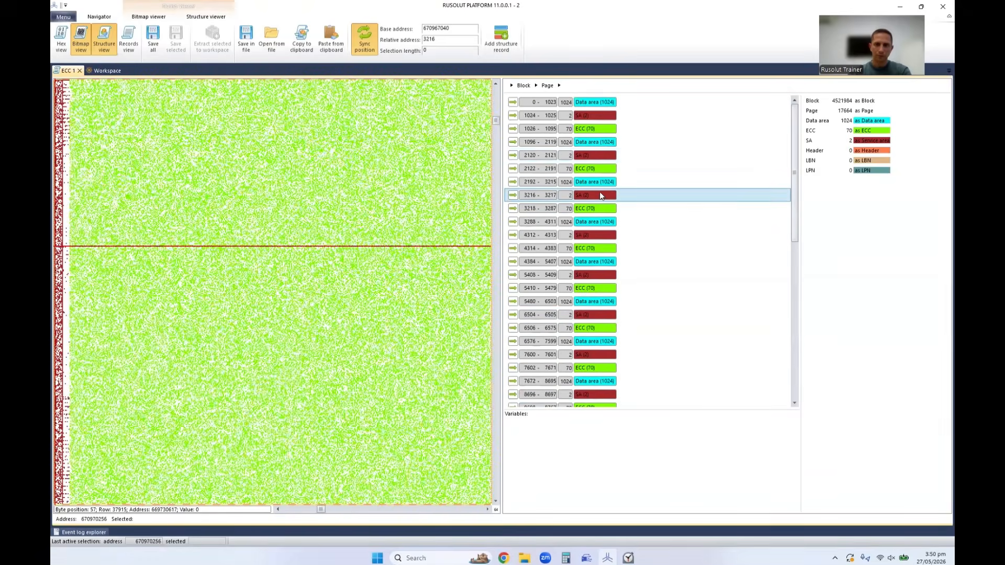
left_click(599, 117)
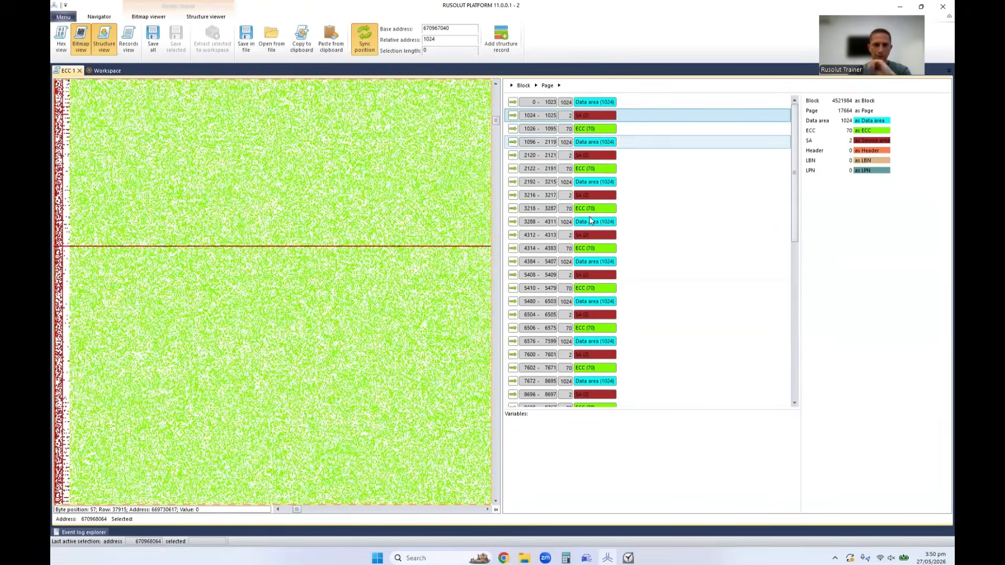
scroll(291, 217, "up", 3)
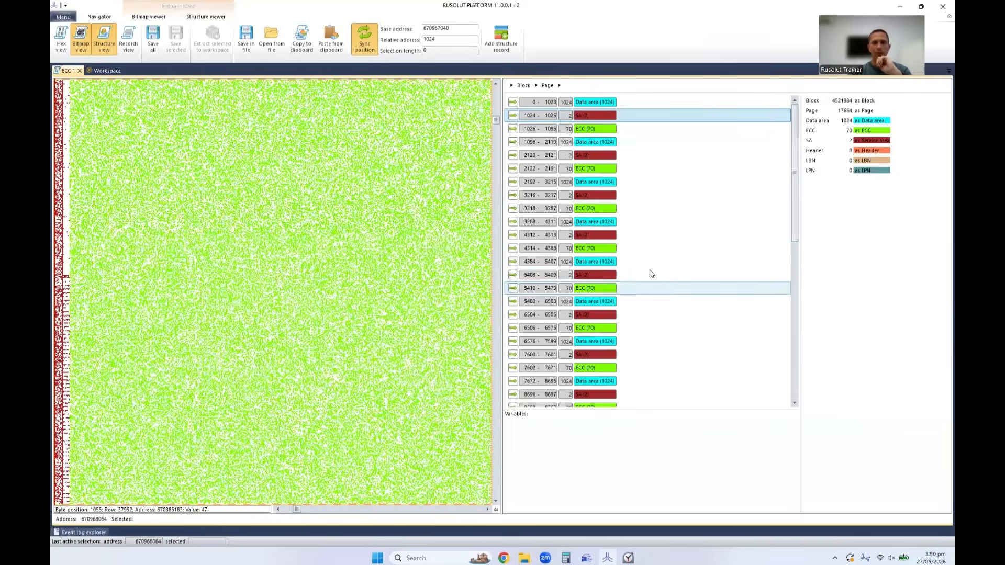
Check the SA ranges at 16368, 17464, 13080 and 11984, and close the ECC 1 dump.
scroll(607, 262, "down", 9)
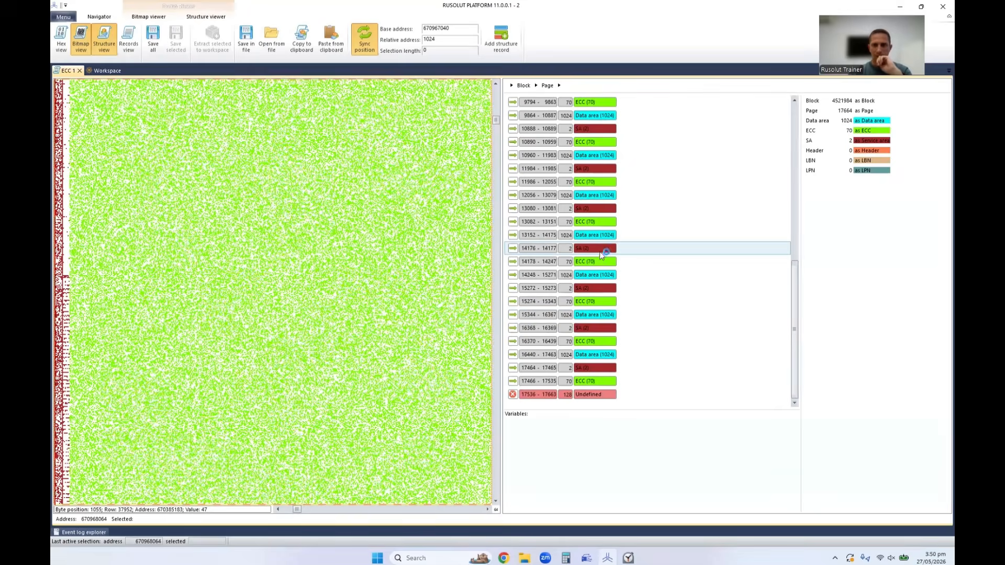
left_click(596, 327)
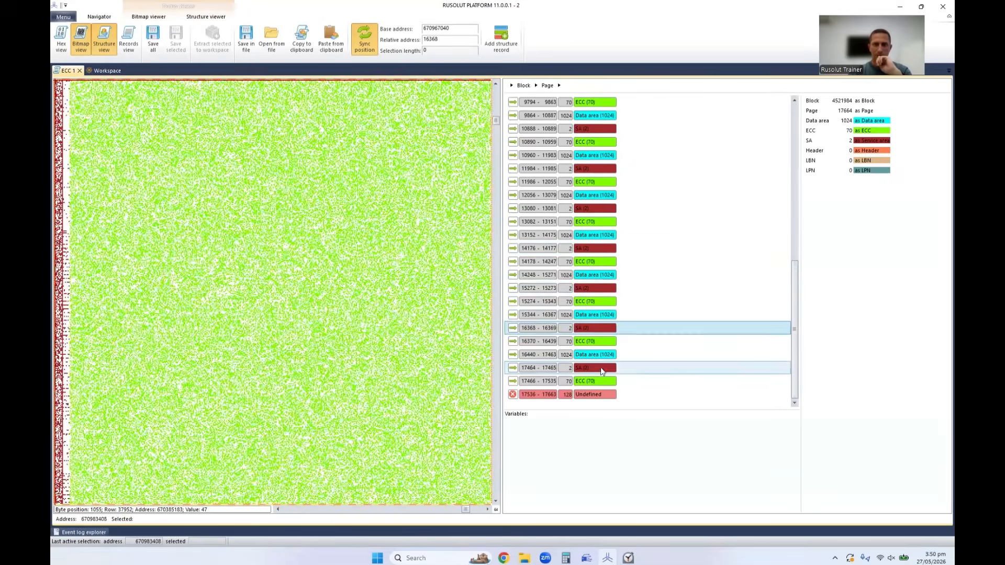
left_click(598, 369)
left_click(599, 208)
left_click(600, 169)
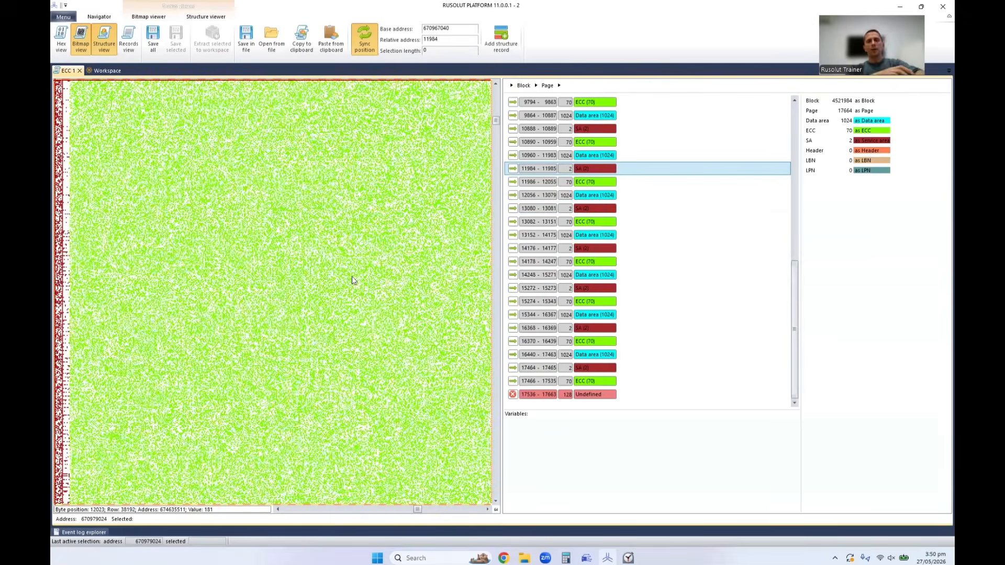
left_click(80, 71)
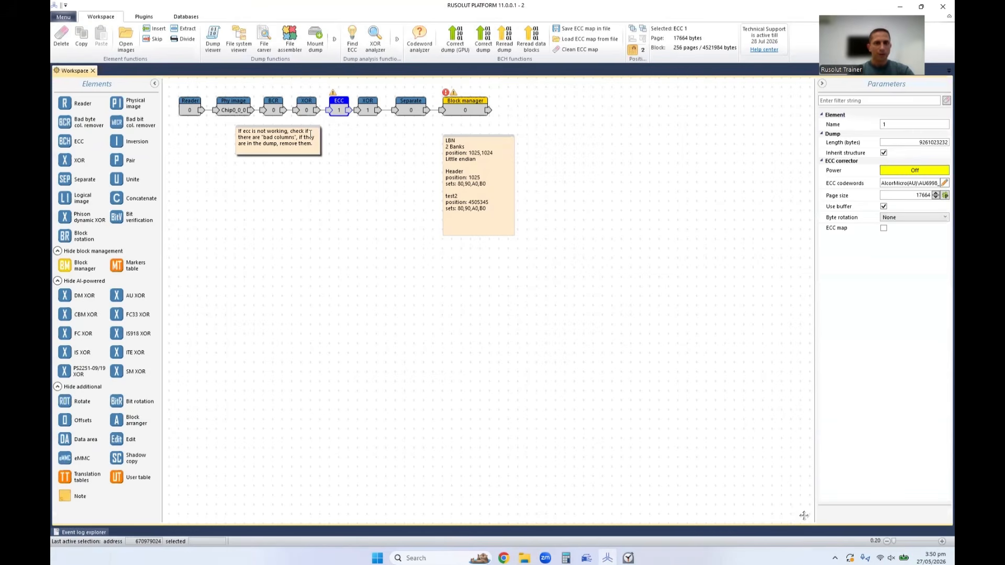
Enable the ECC map for the ECC 1 element and view the dump bitmap around address 72351744 from the map.
left_click(884, 229)
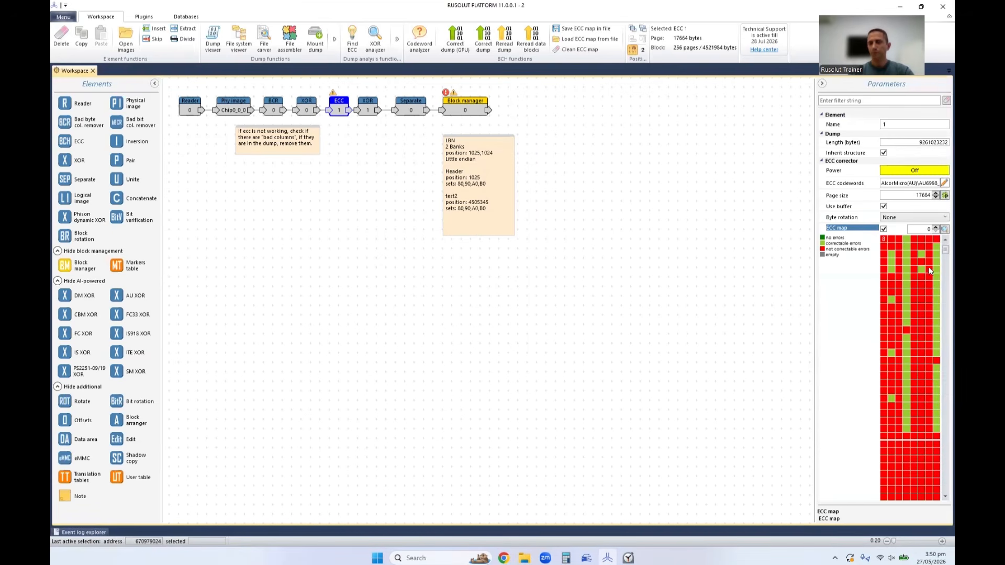
mouse_move(920, 268)
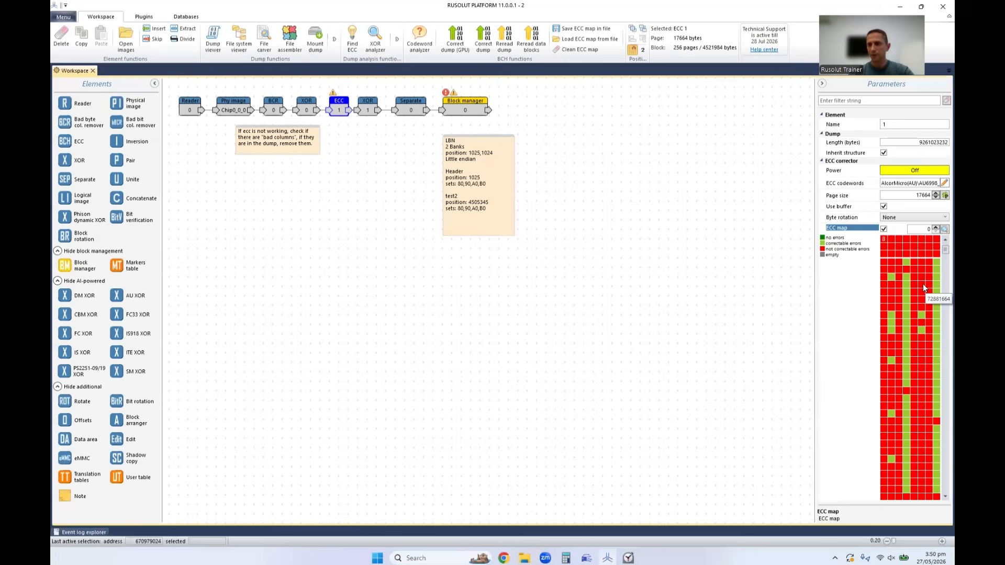
double_click(886, 265)
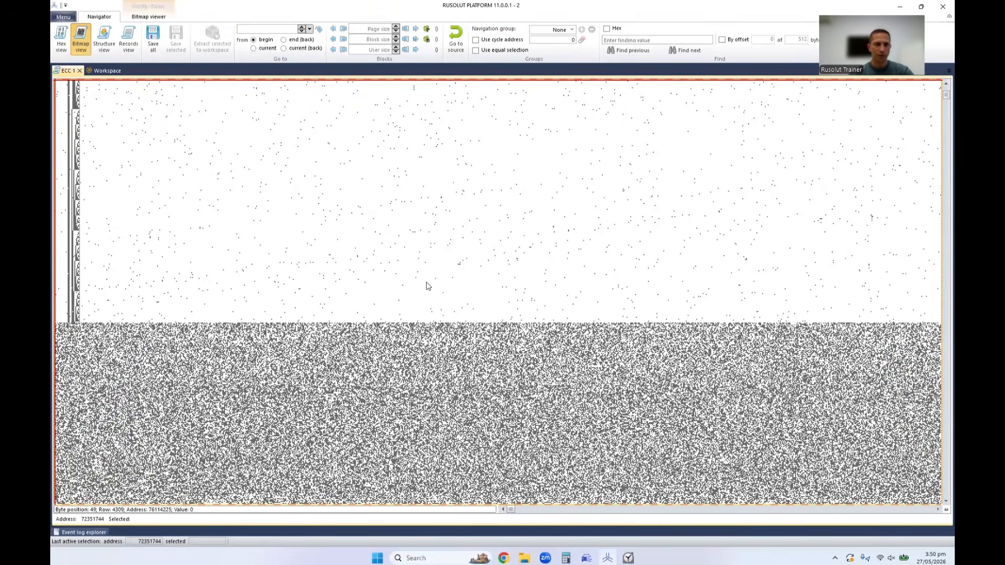
scroll(425, 284, "up", 3)
scroll(424, 284, "down", 3)
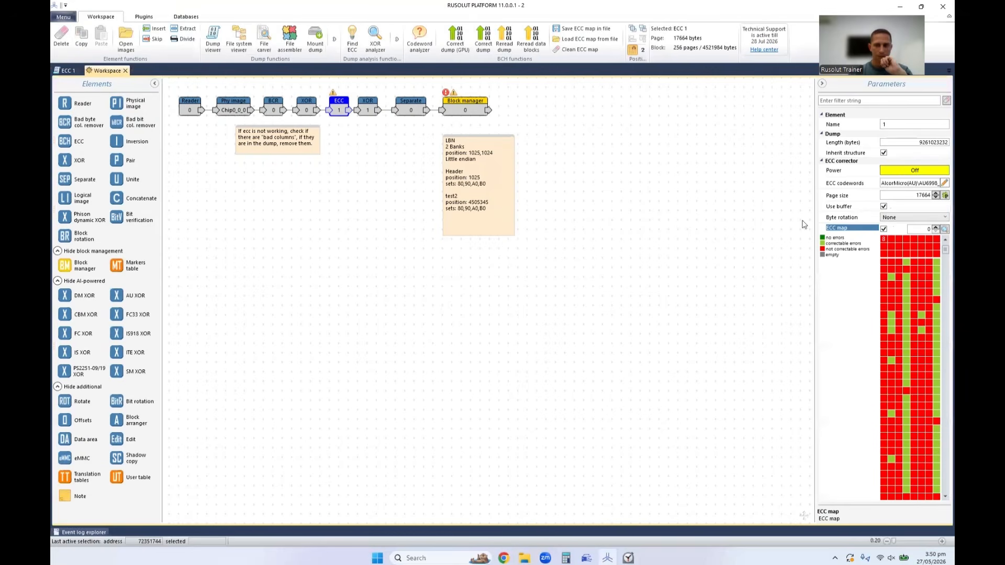
Start the ECC map at address 72351744 and open the dump at the map's first codeword.
left_click(107, 70)
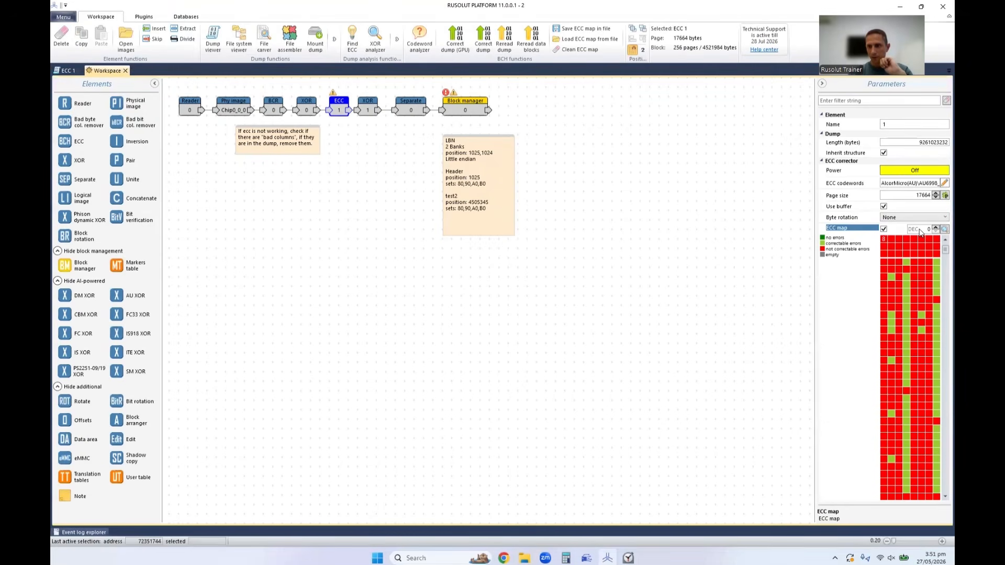
type("72351744")
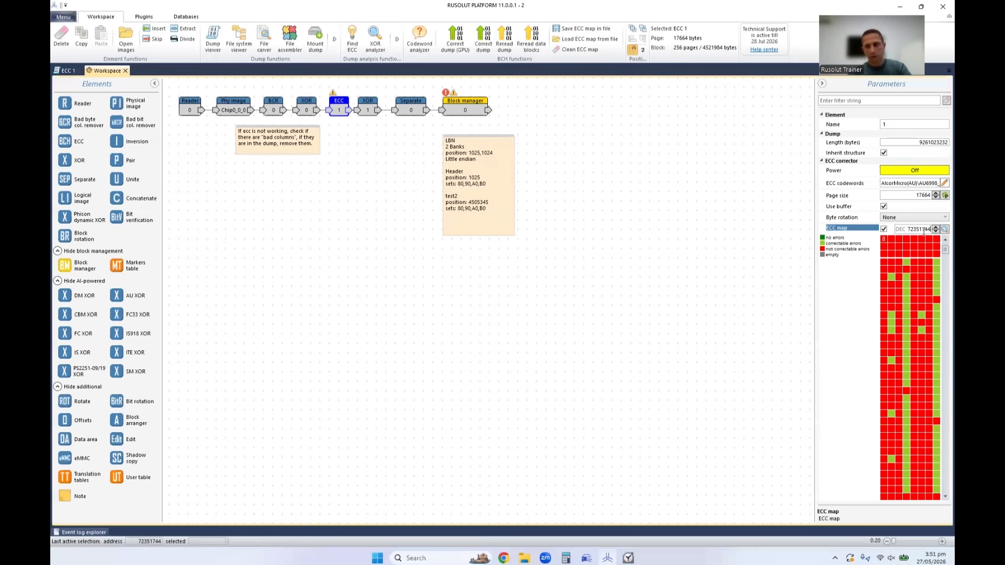
left_click(943, 230)
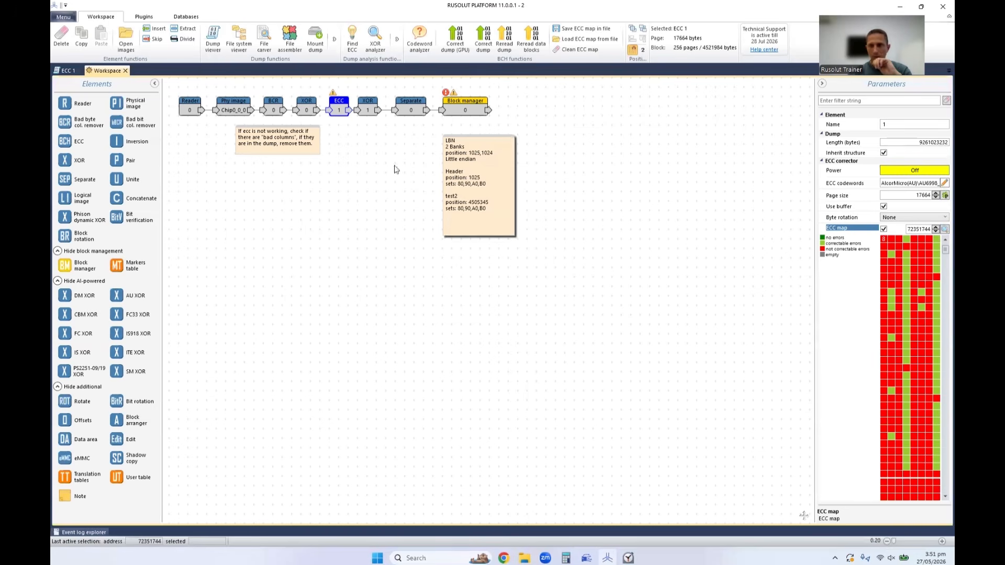
double_click(885, 241)
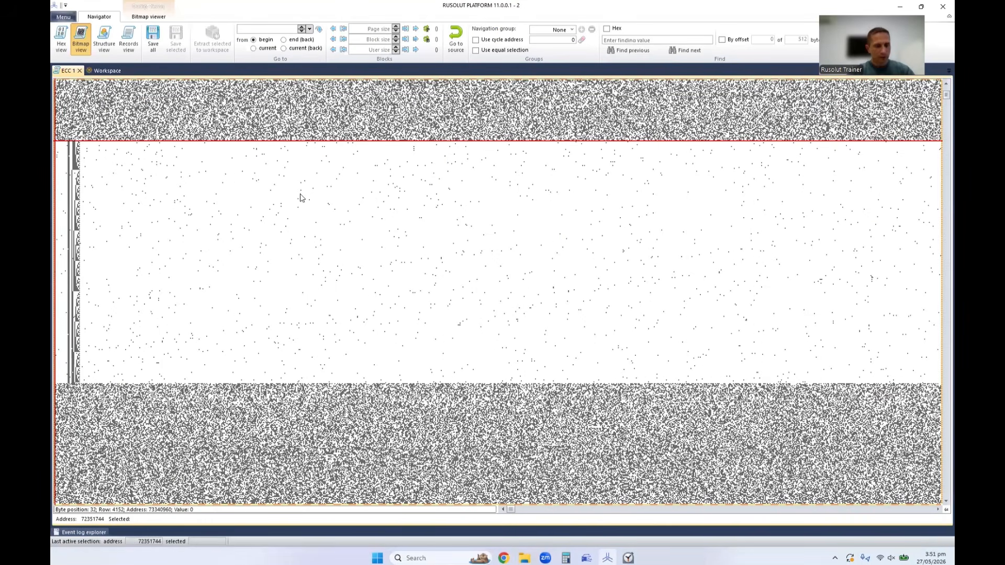
Capture a screenshot of the dump bitmap around the filled block and paste it into a new Paint image.
key("super+shift+s")
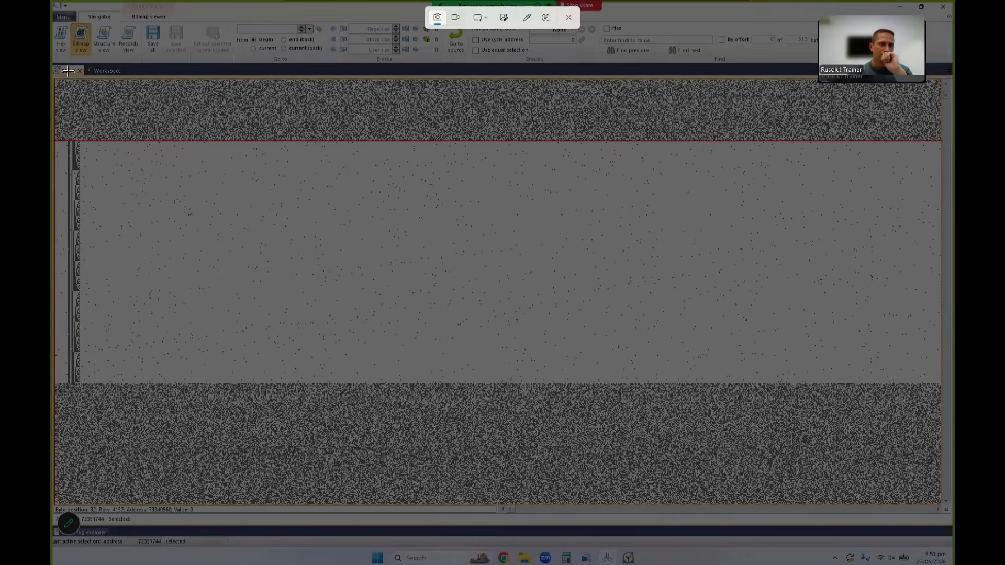
left_click_drag(55, 95, 521, 447)
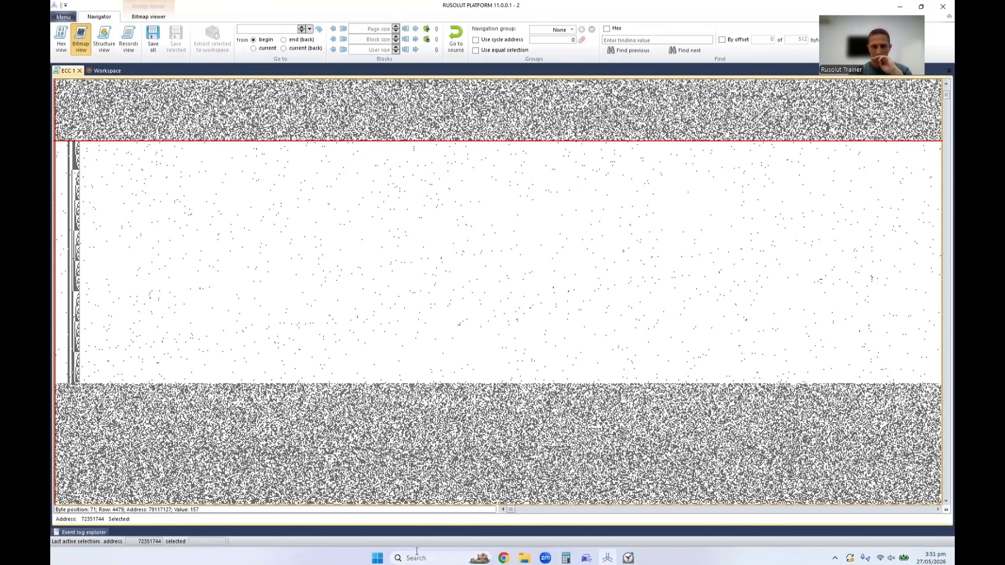
left_click(378, 559)
type("pain")
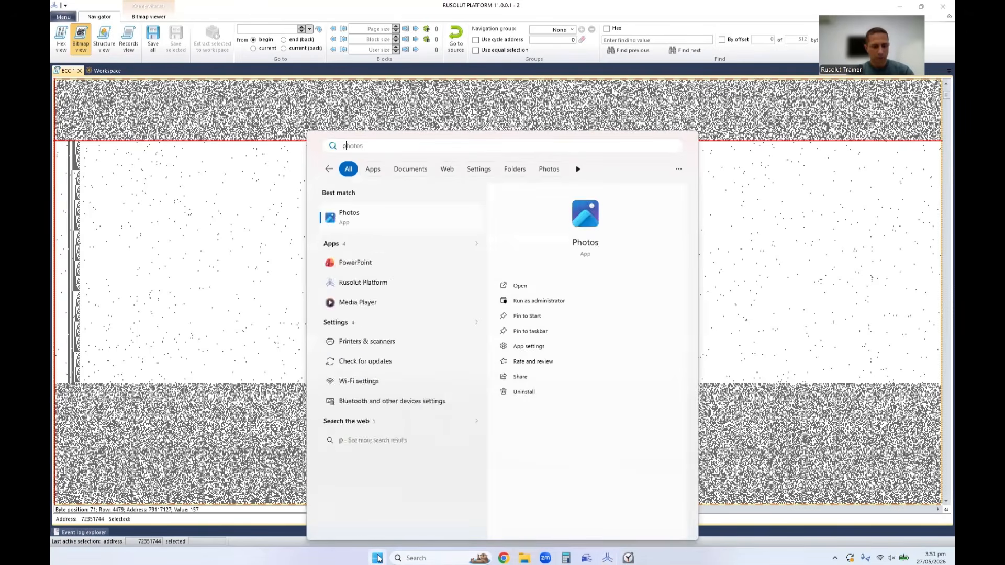
left_click(362, 220)
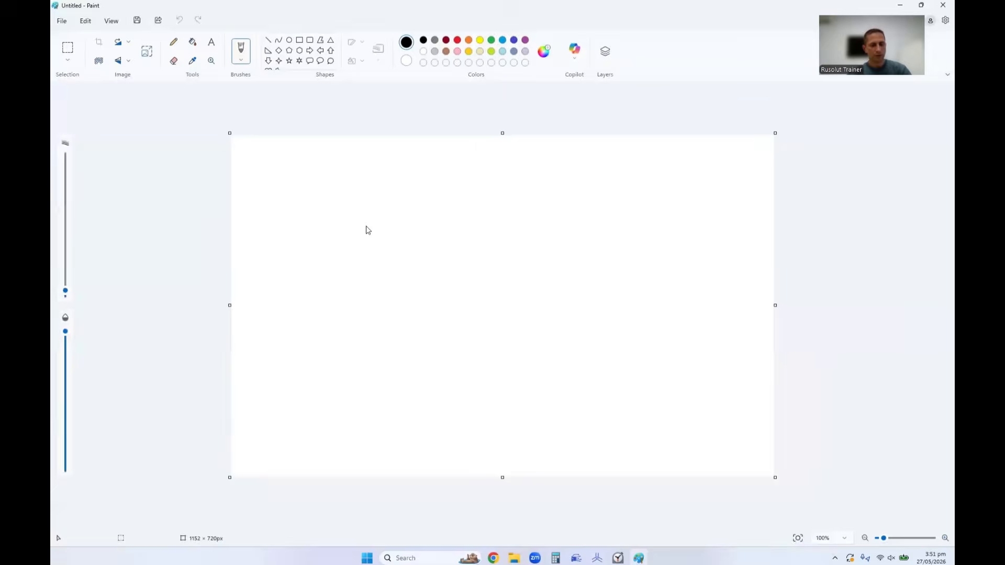
key("ctrl+v")
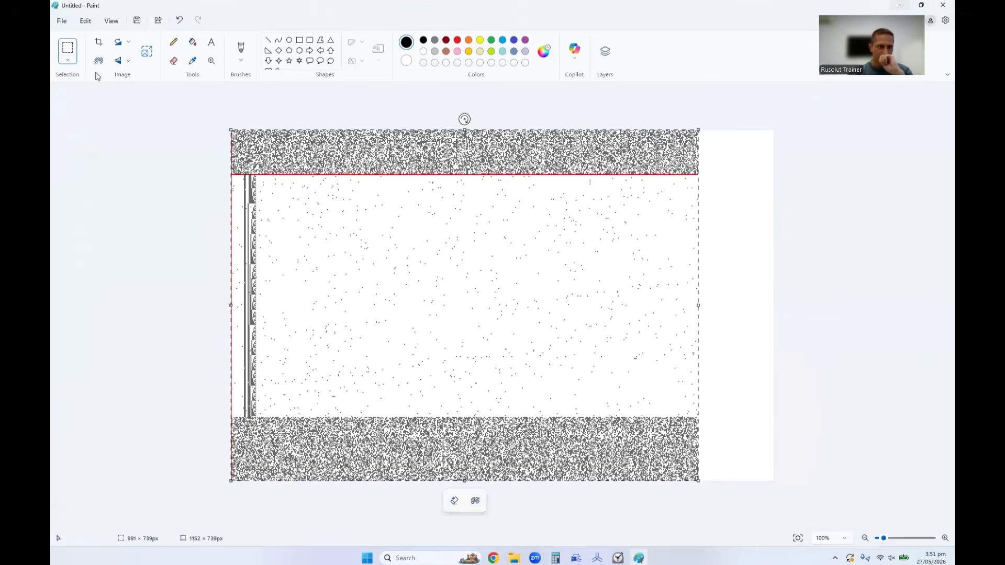
Return to the Rusolut workspace, close the ECC 1 dump, and start reading the memory chips from Reader 0 with read fine-tuning.
left_click(900, 5)
left_click(97, 72)
left_click(195, 106)
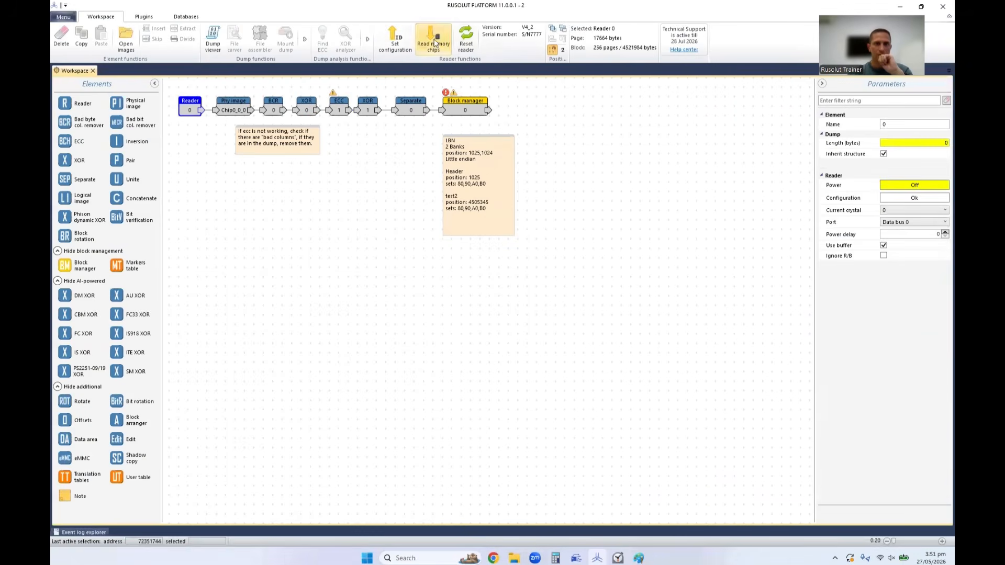
left_click(434, 42)
left_click(530, 298)
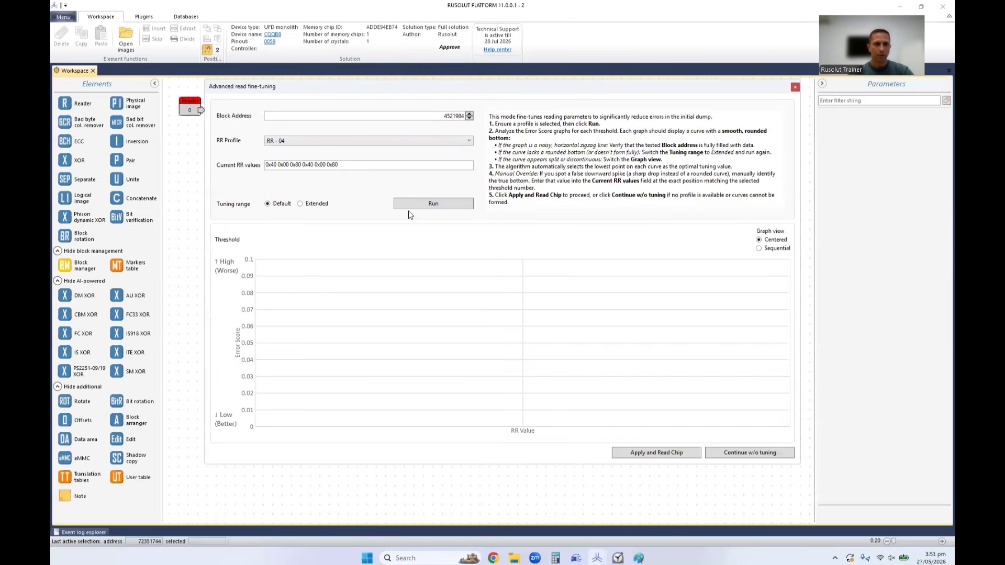
Run read fine-tuning for profile RR - 04 with the Default and Extended ranges, and apply the tuned values to read the chip.
left_click(431, 206)
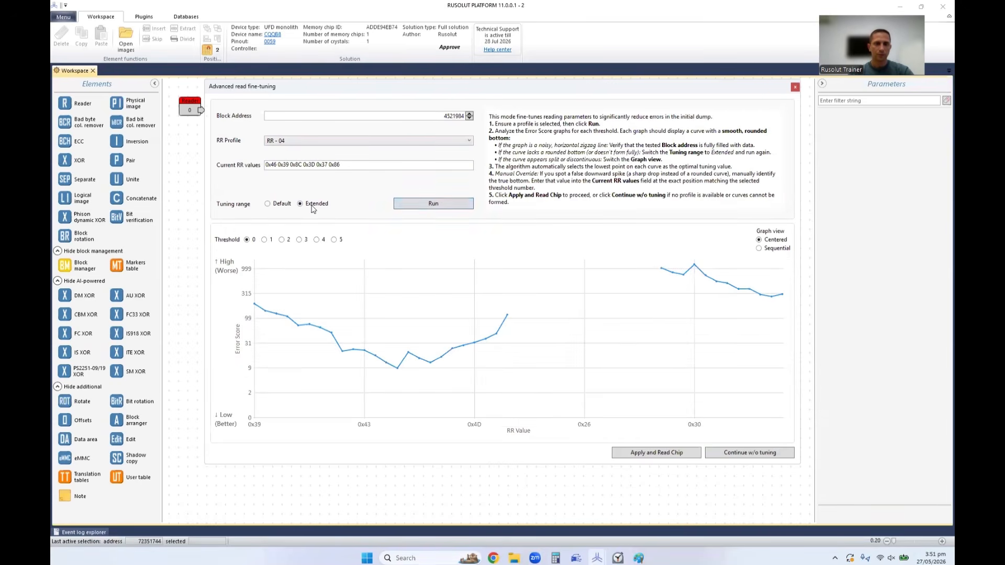
left_click(424, 206)
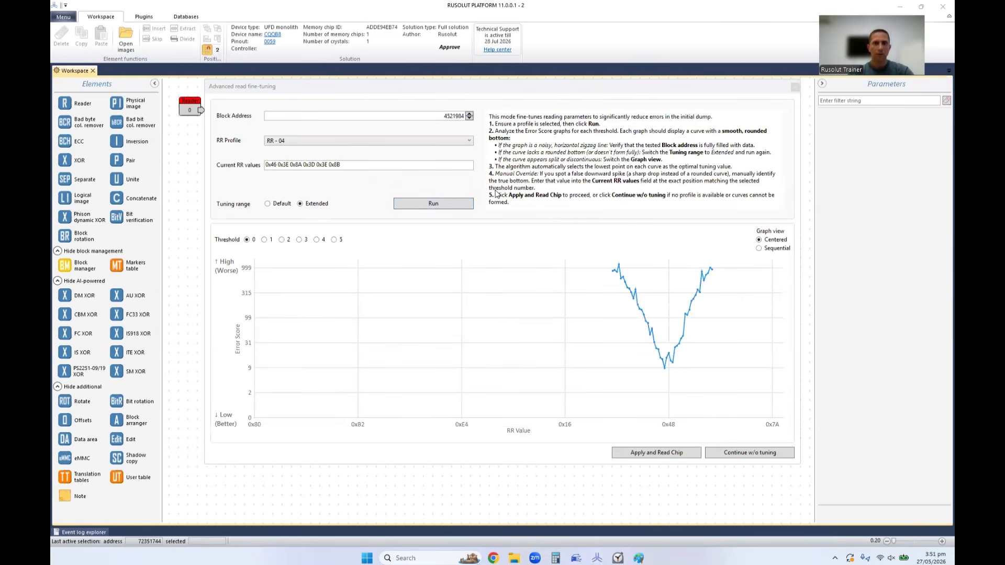
left_click(649, 453)
Time the chip reading with the Clock app's stopwatch and reset the stopwatch.
left_click(617, 558)
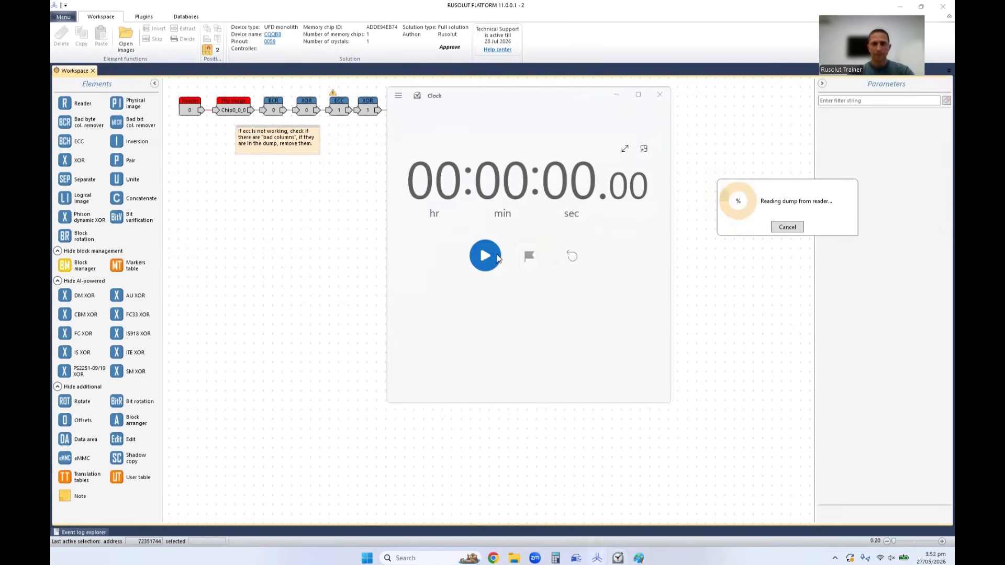
left_click(497, 257)
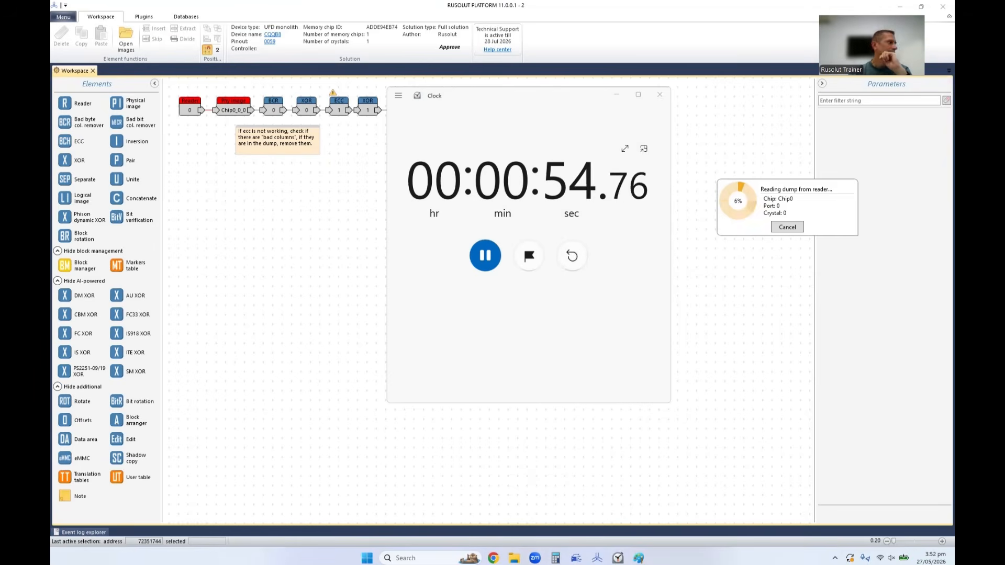
left_click(485, 256)
left_click(572, 256)
Cancel the dump reading, close the Clock window, and select the ECC 1 element.
left_click(786, 227)
left_click(815, 234)
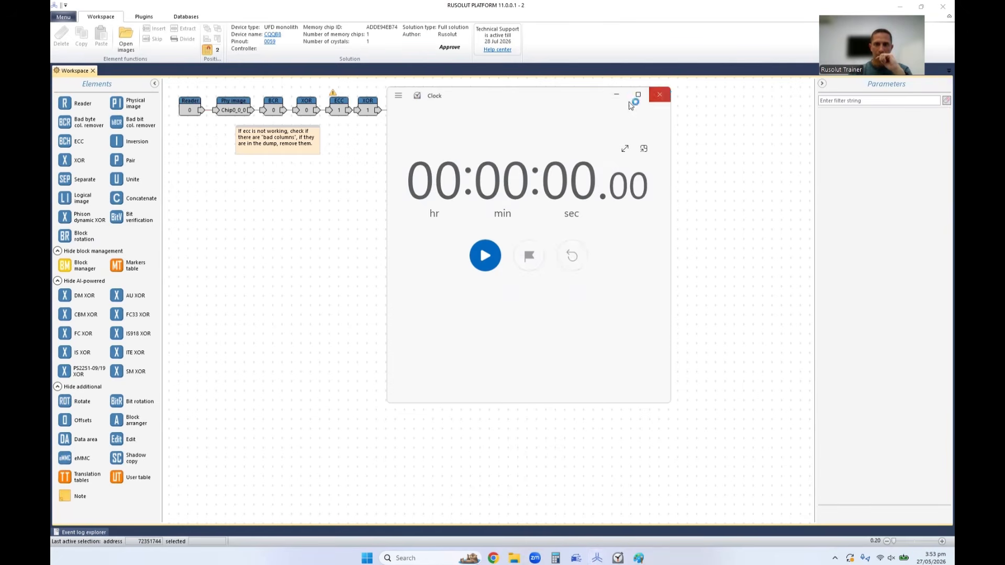
left_click(659, 94)
left_click(336, 111)
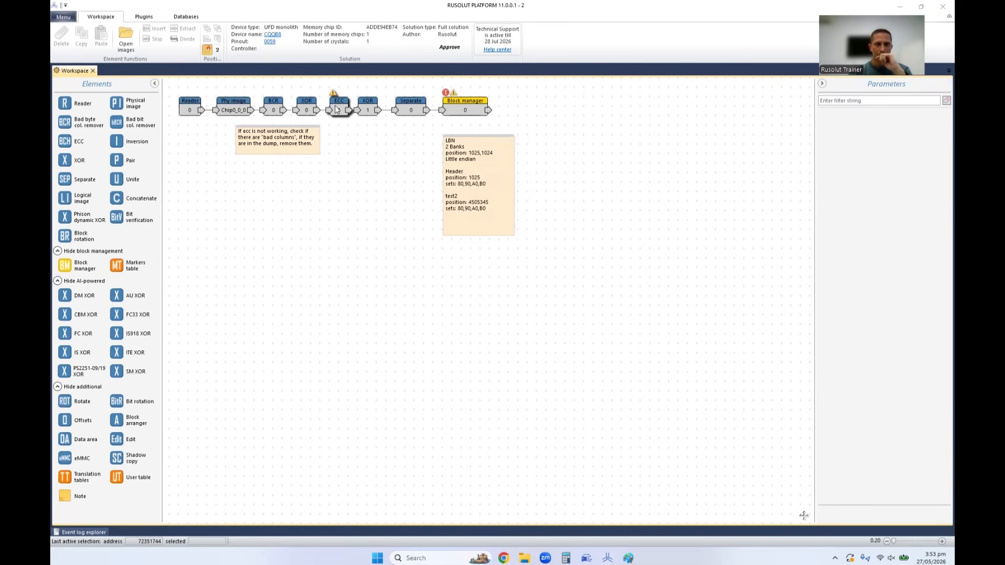
Clean the ECC map of ECC 1, and open the element's dump in bitmap view from the map's first cell.
left_click(591, 50)
left_click(884, 229)
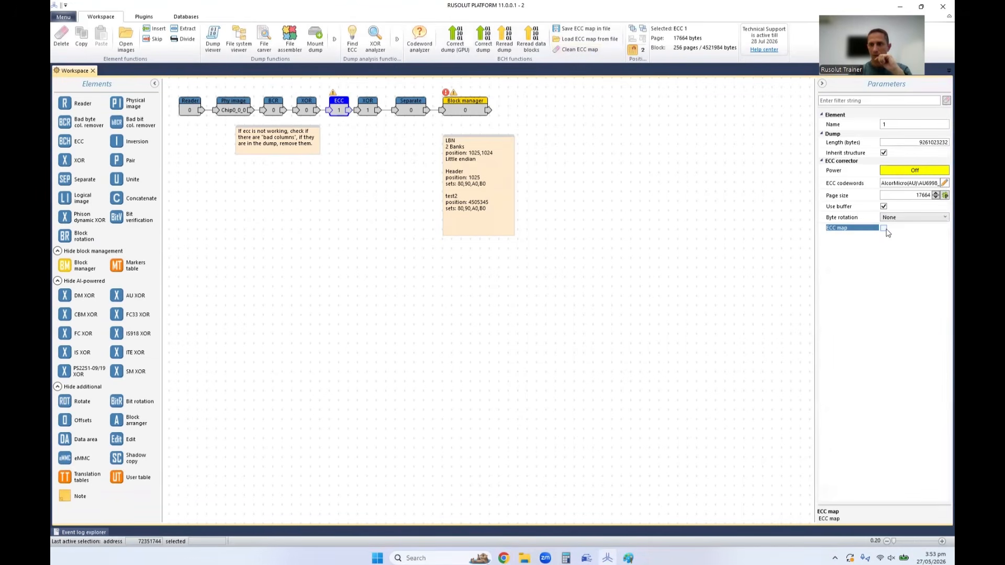
left_click(884, 230)
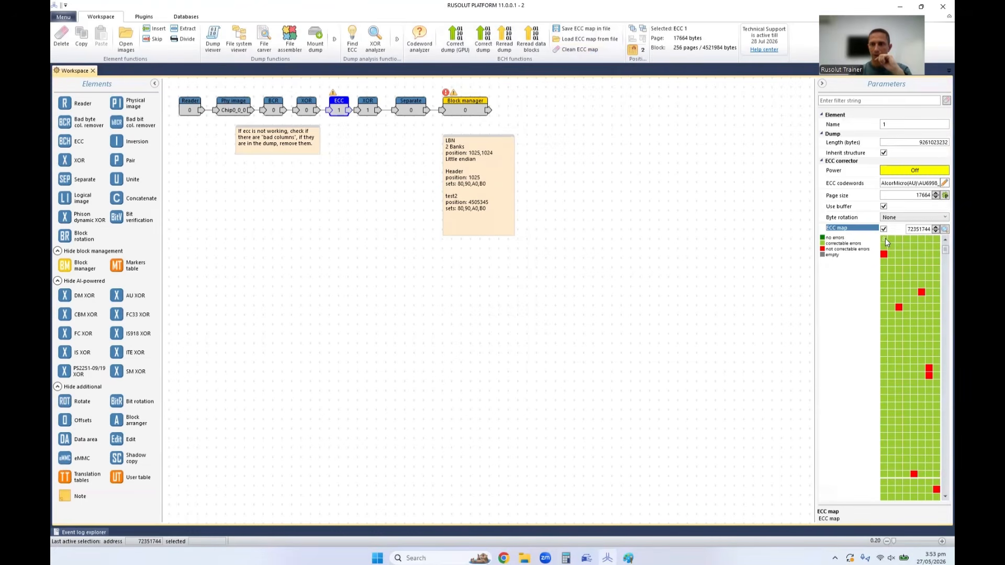
double_click(884, 239)
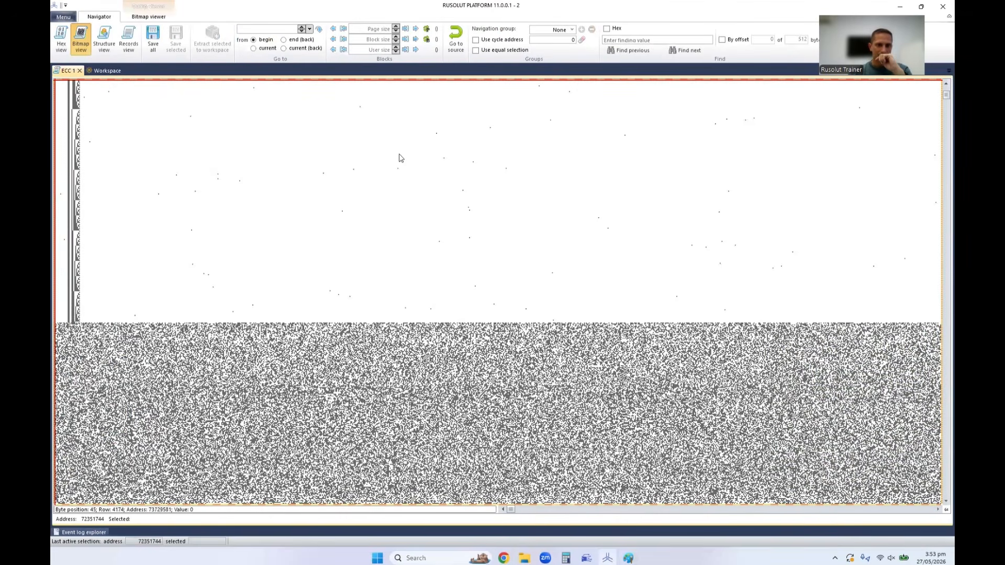
Switch to Paint to compare the earlier dump screenshot with the current ECC 1 bitmap, and close Paint without saving.
left_click(628, 558)
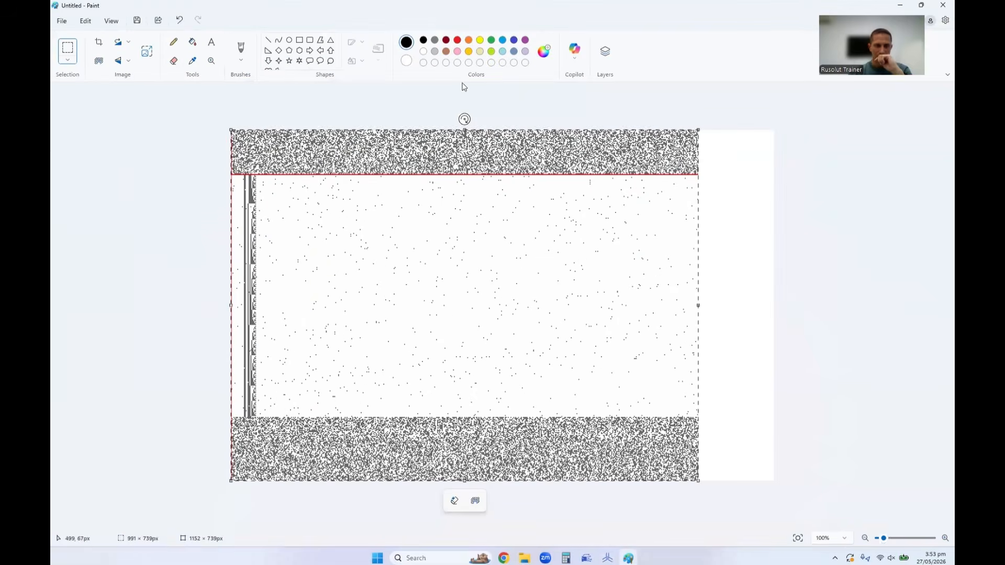
left_click_drag(780, 7, 684, 47)
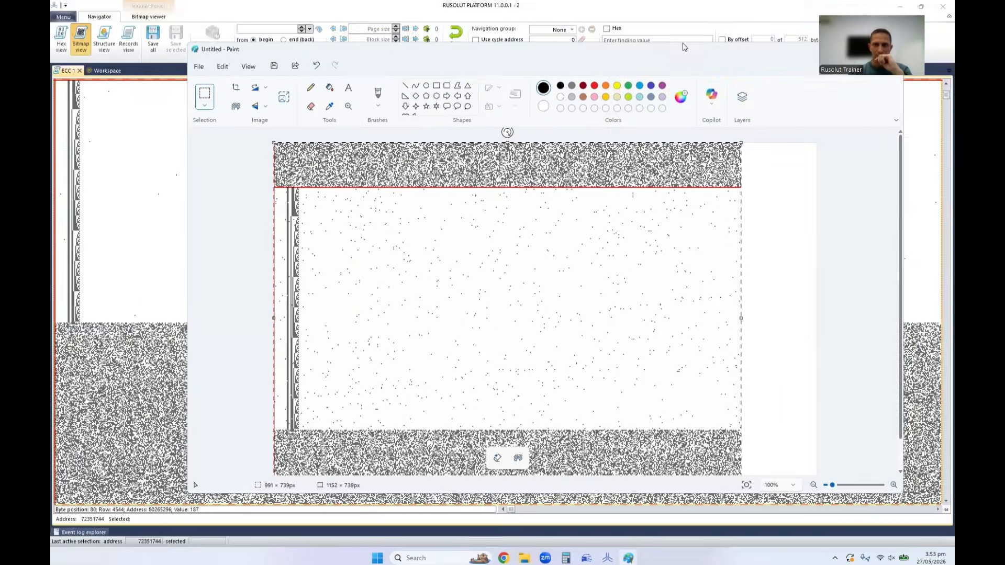
left_click(683, 42)
left_click(628, 558)
mouse_move(649, 44)
left_mouse_down()
mouse_move(633, 105)
mouse_move(679, 32)
left_mouse_up()
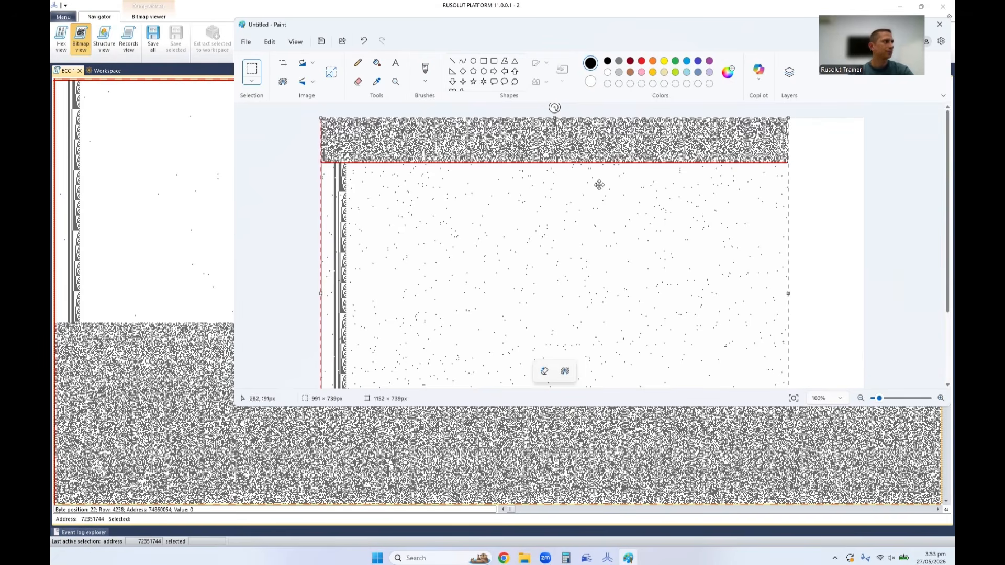
left_click_drag(675, 28, 557, 58)
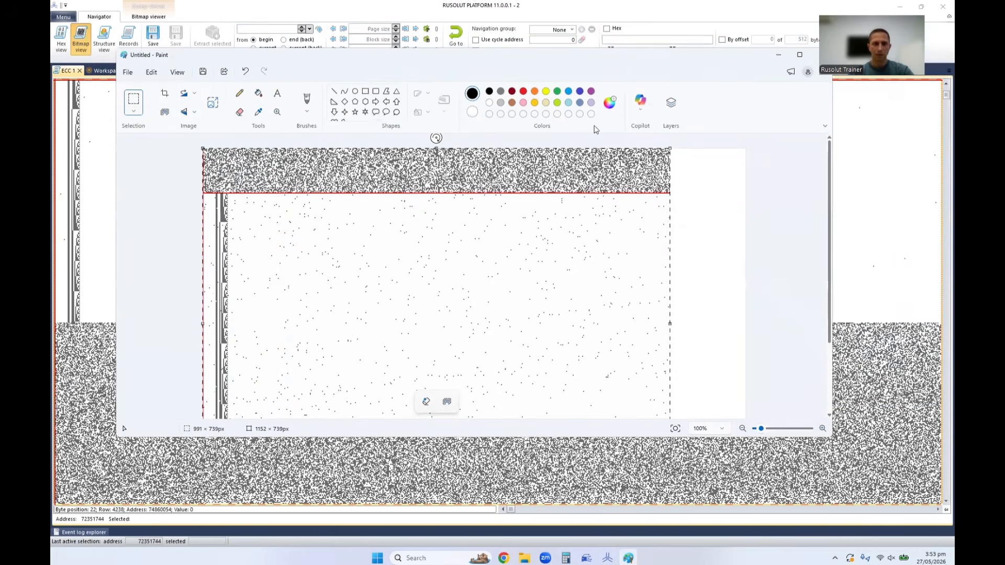
left_click_drag(738, 55, 679, 65)
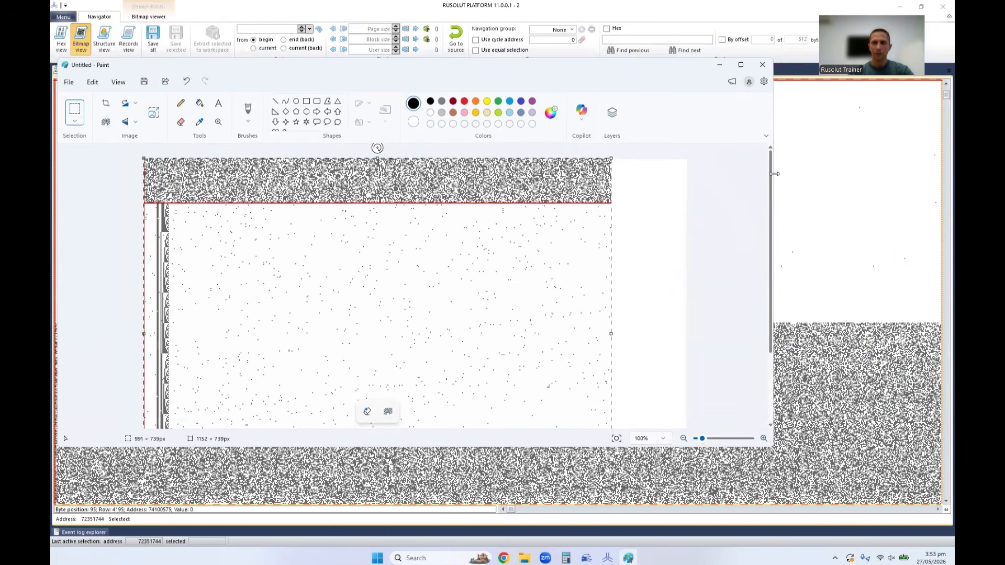
left_click_drag(777, 178, 680, 178)
left_click_drag(553, 74, 640, 73)
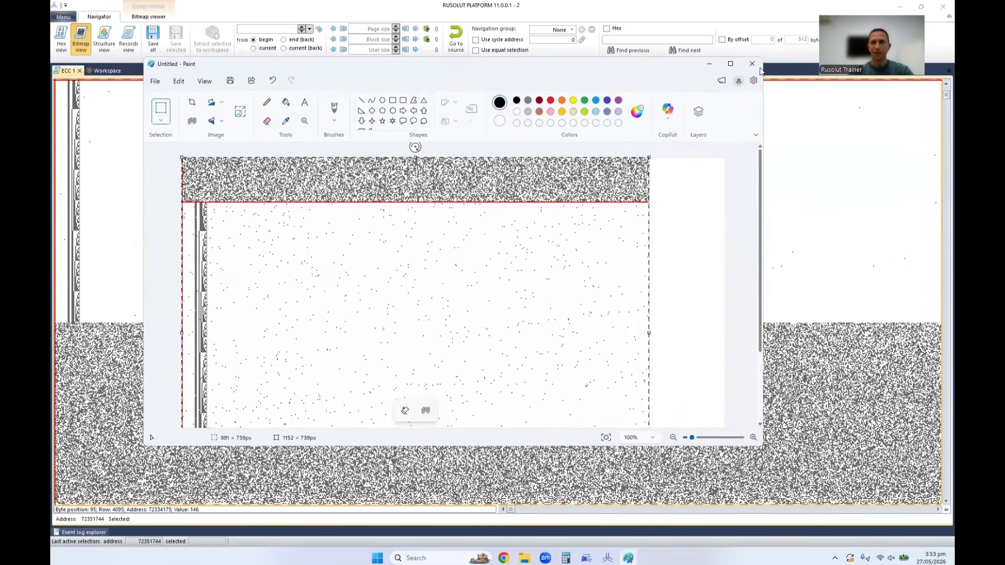
left_click(752, 63)
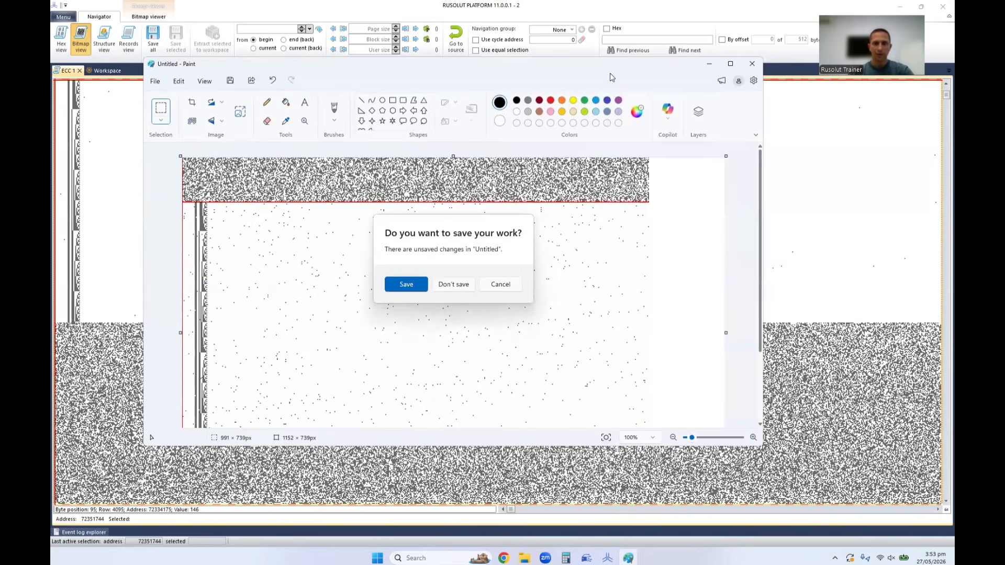
left_click(463, 284)
Create a new case named 3 in C:\RusolutData\Depository without saving the current case.
left_click(63, 17)
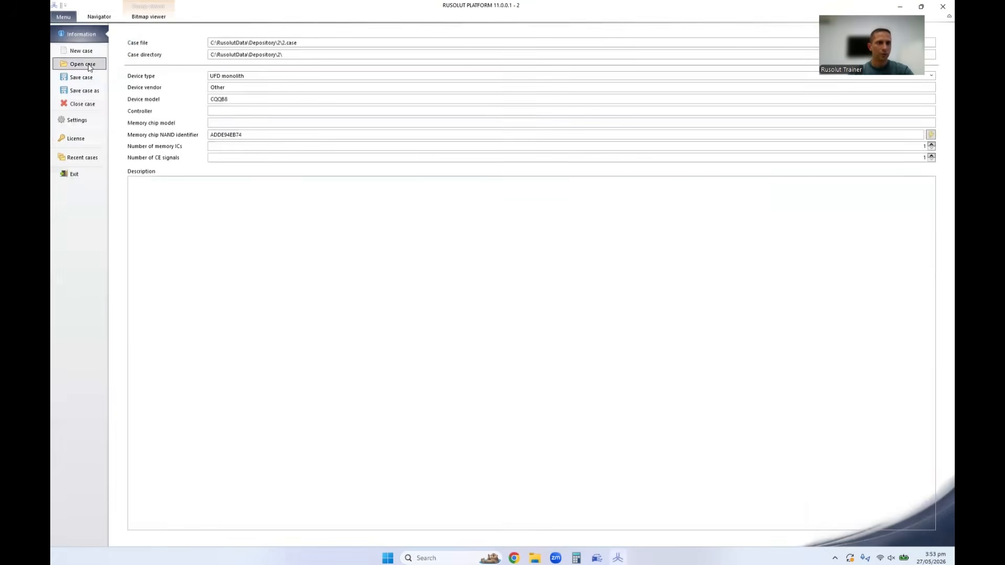
left_click(81, 51)
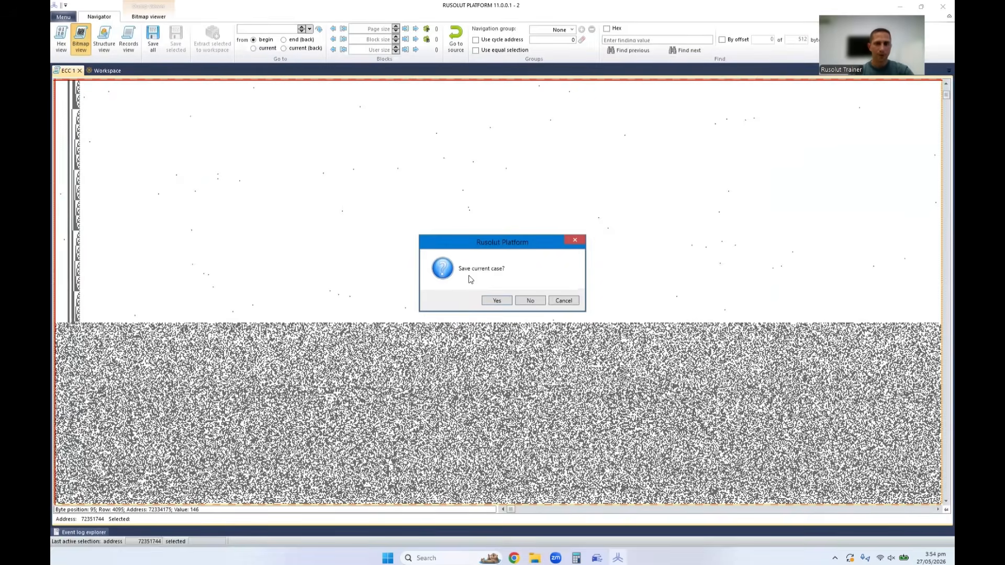
left_click(532, 304)
left_click(319, 279)
left_click(523, 192)
type("3")
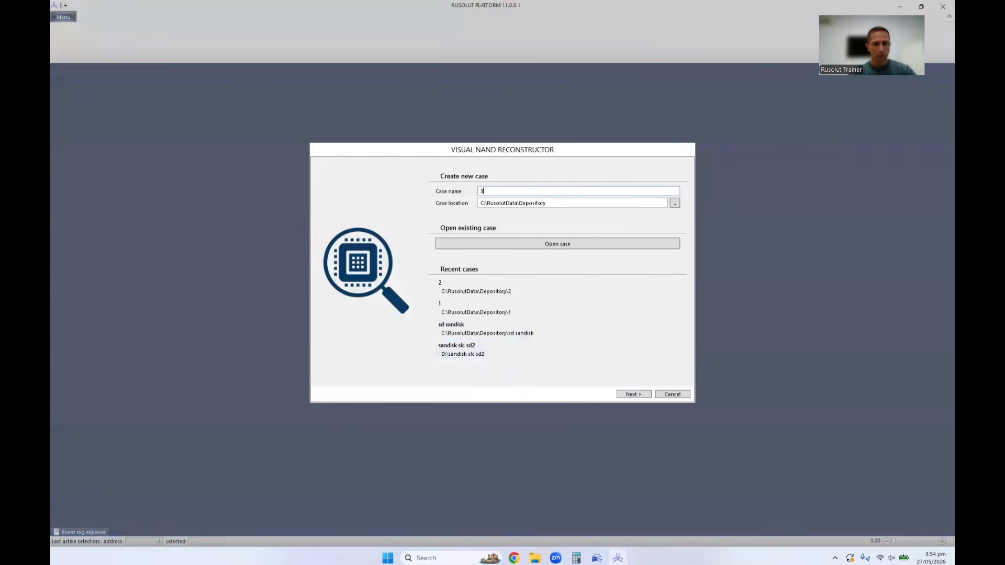
left_click(641, 395)
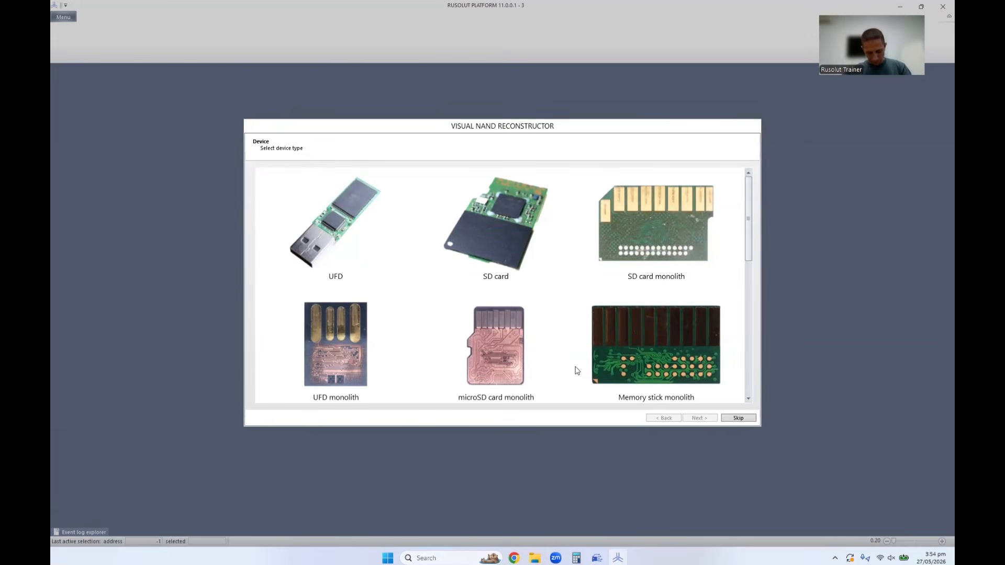
Choose SSD as the new case's device type and 120 GB as its capacity.
scroll(581, 356, "down", 5)
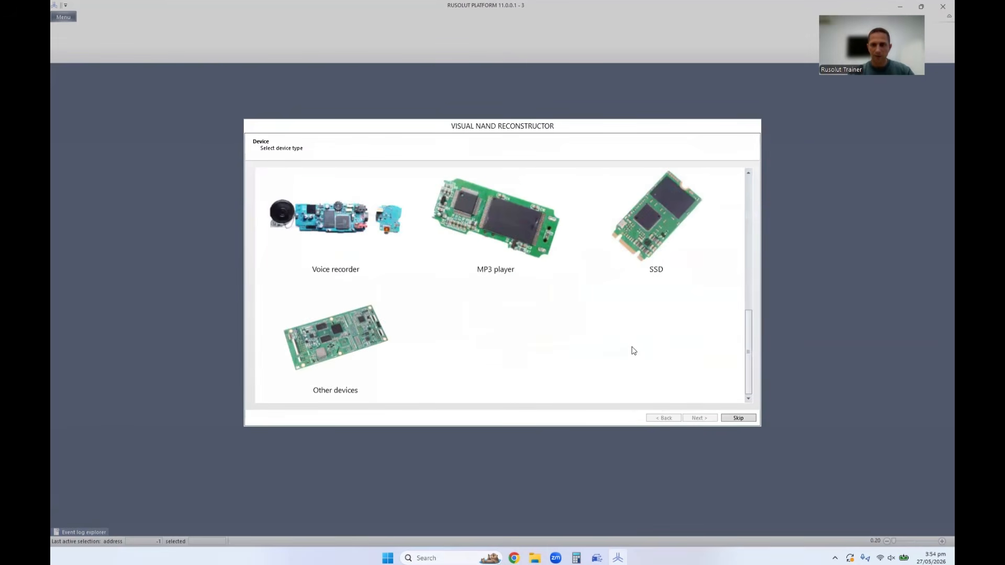
left_click(652, 232)
left_click(703, 418)
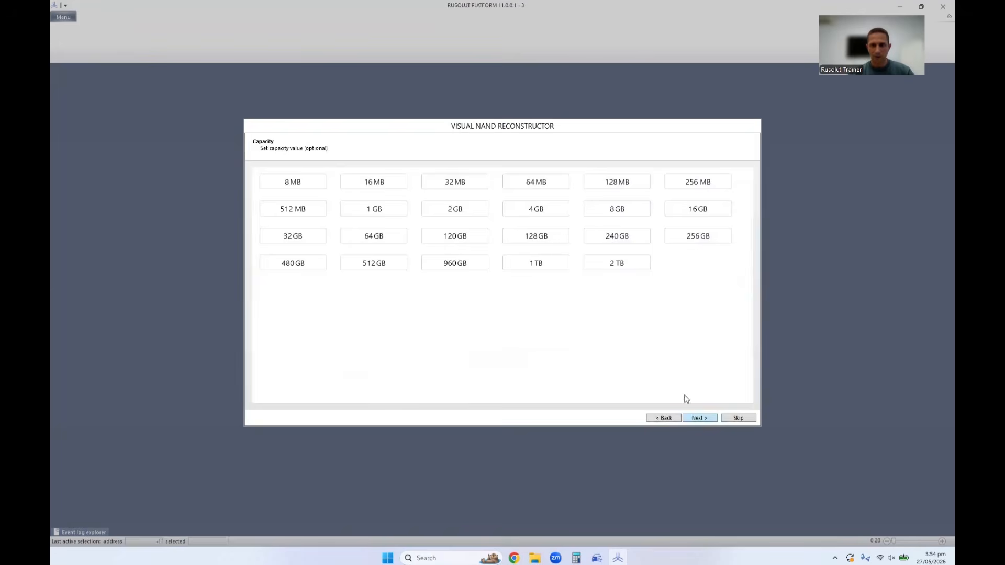
left_click(464, 243)
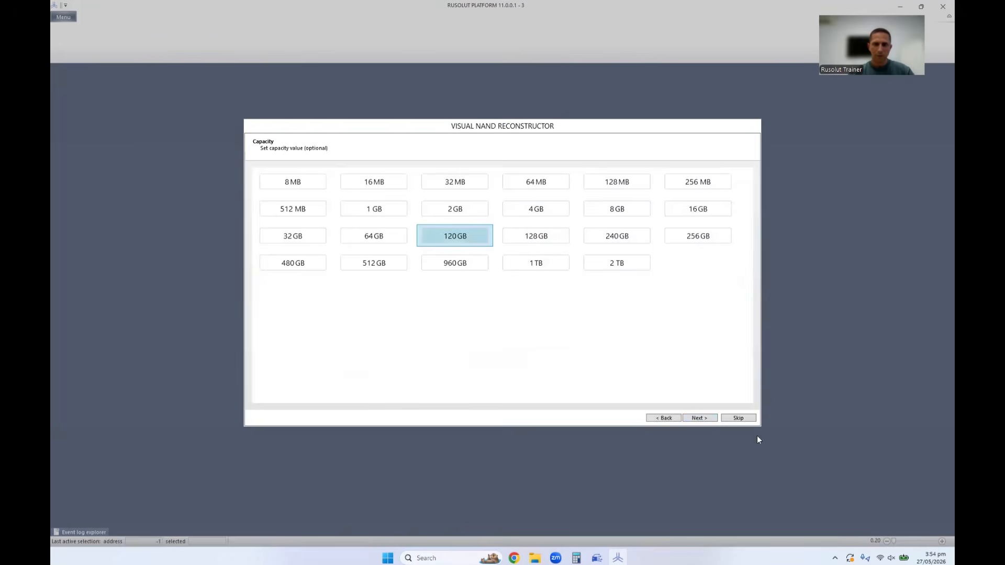
left_click(703, 418)
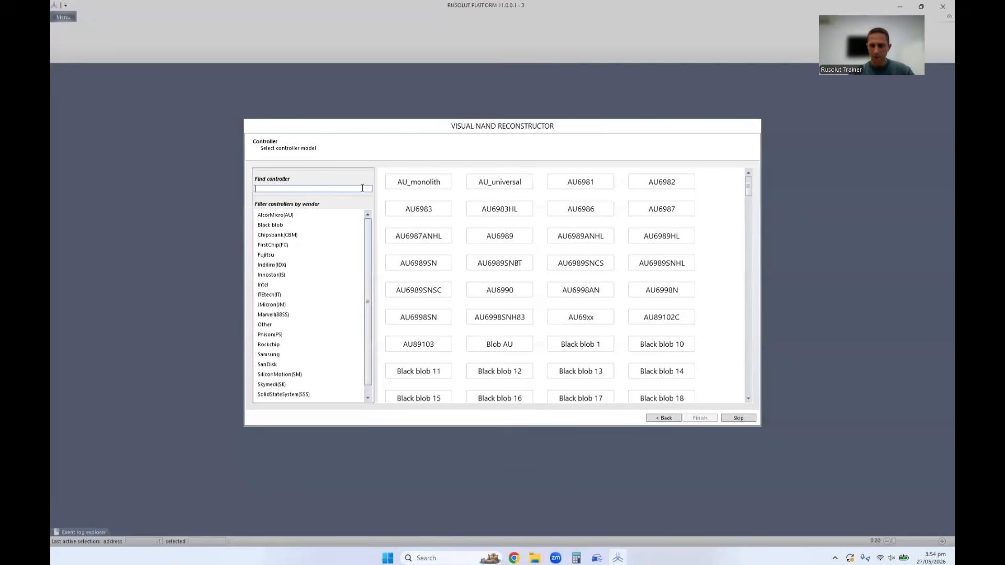
type("469")
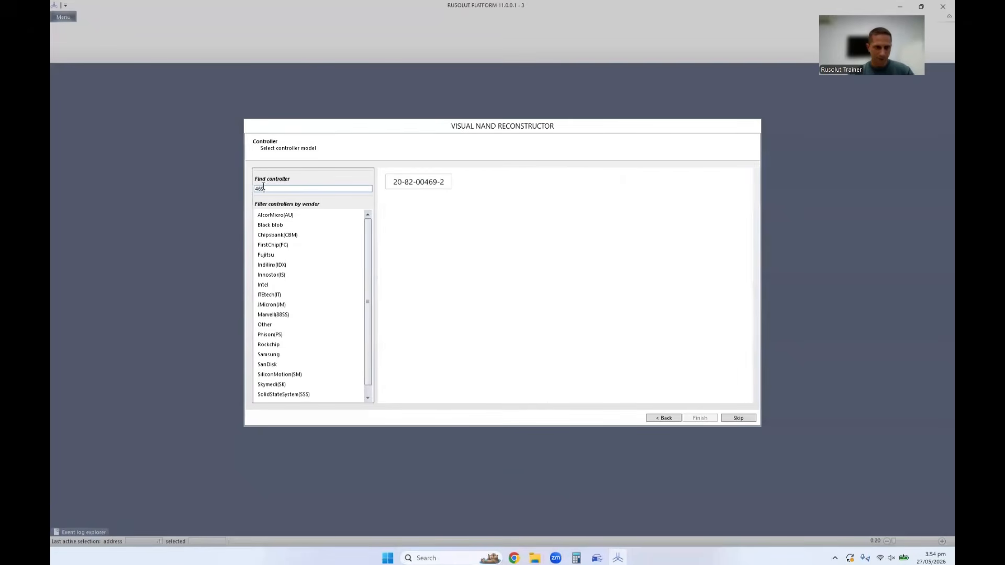
left_click(427, 187)
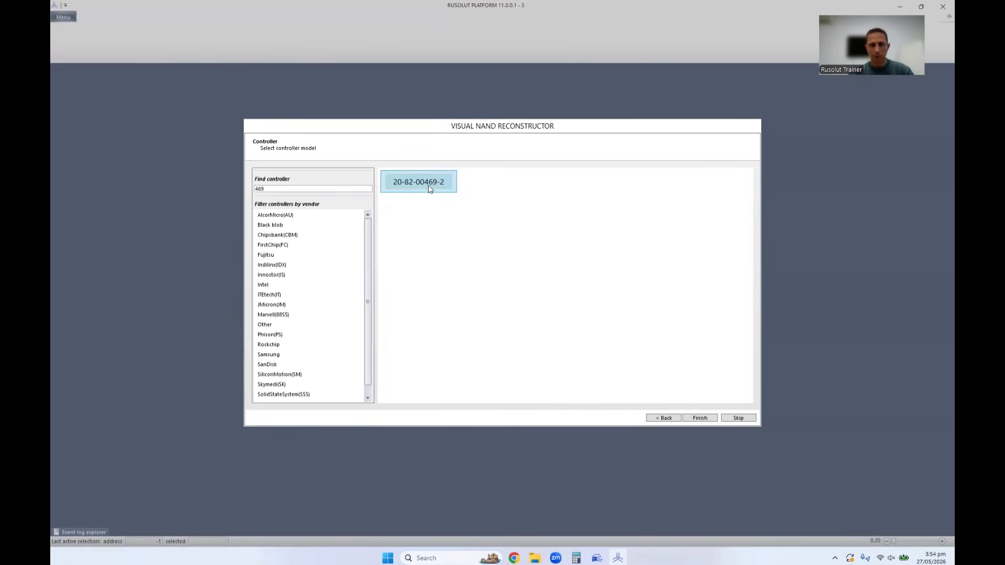
left_click(705, 418)
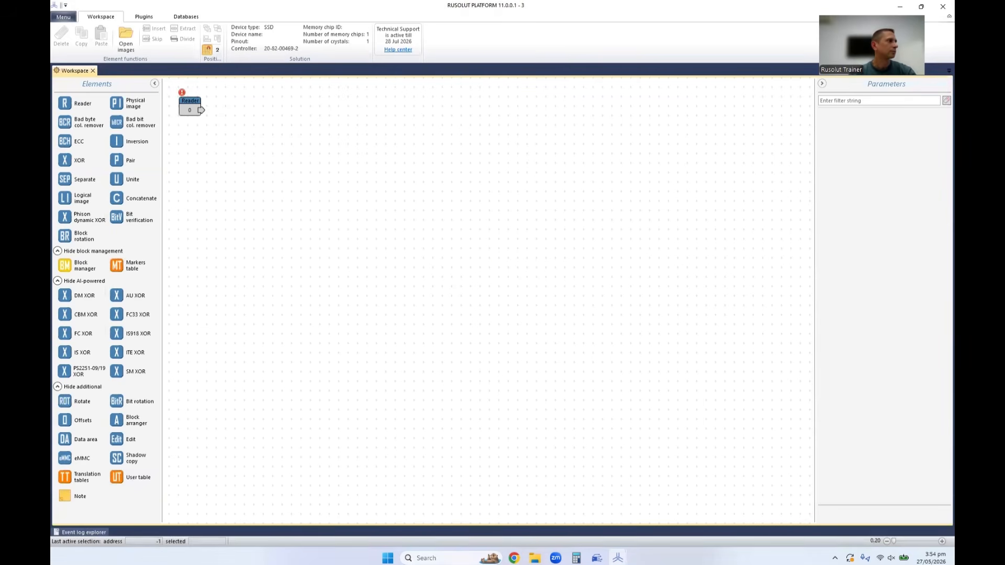
Configure Reader 0 from the connected chip's ID with the trusted Sandisk_256/256Block configuration.
left_click(190, 108)
left_click(395, 40)
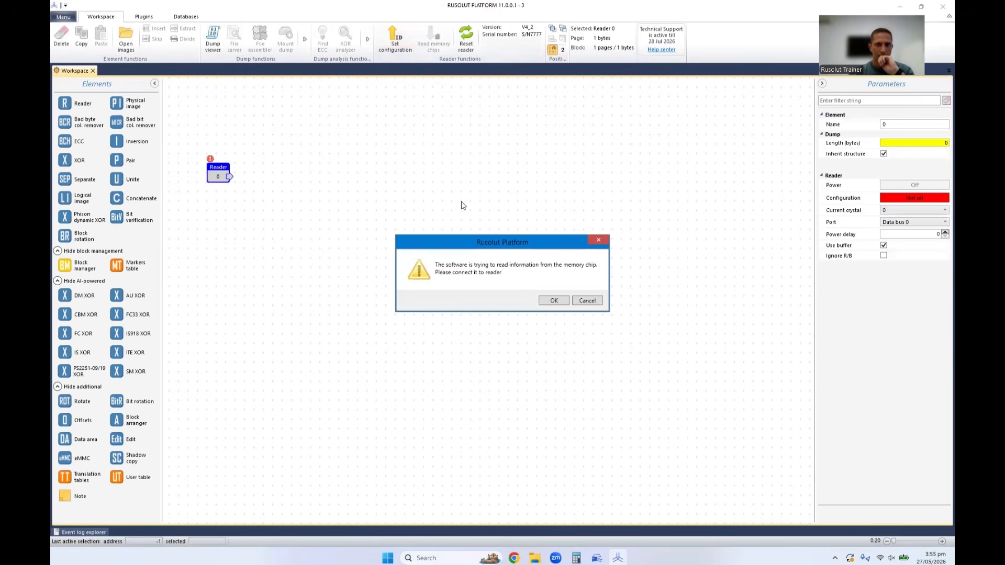
left_click(552, 301)
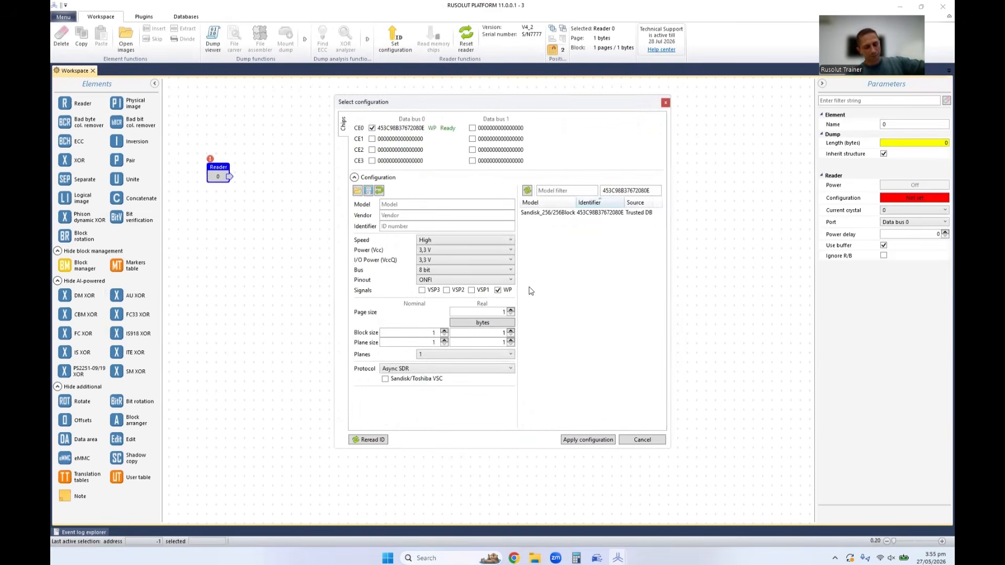
left_click(559, 213)
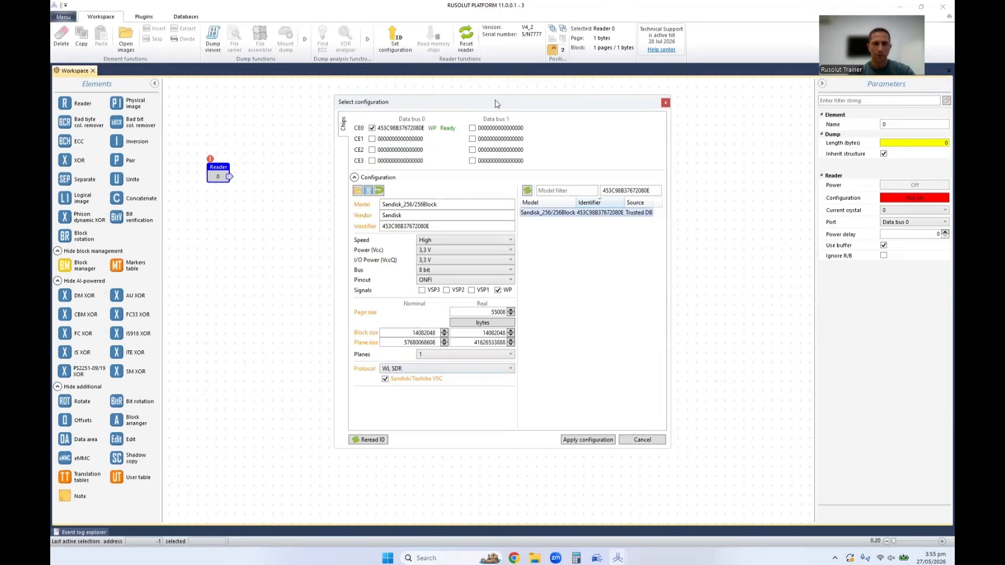
left_click_drag(496, 103, 529, 95)
left_click(617, 433)
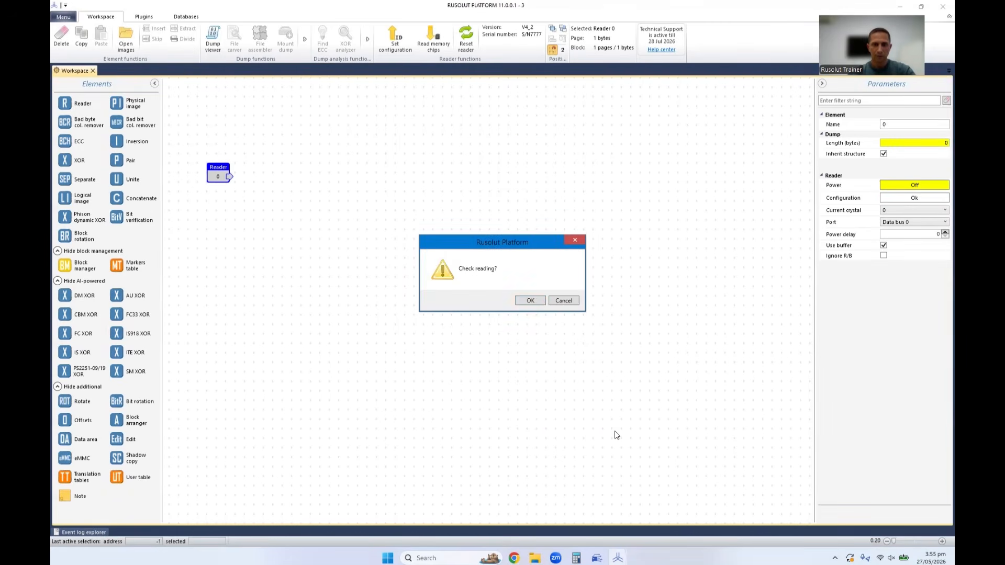
Check the chip reading by examining Reader 0's dump as a bitmap, and close the dump.
left_click(532, 303)
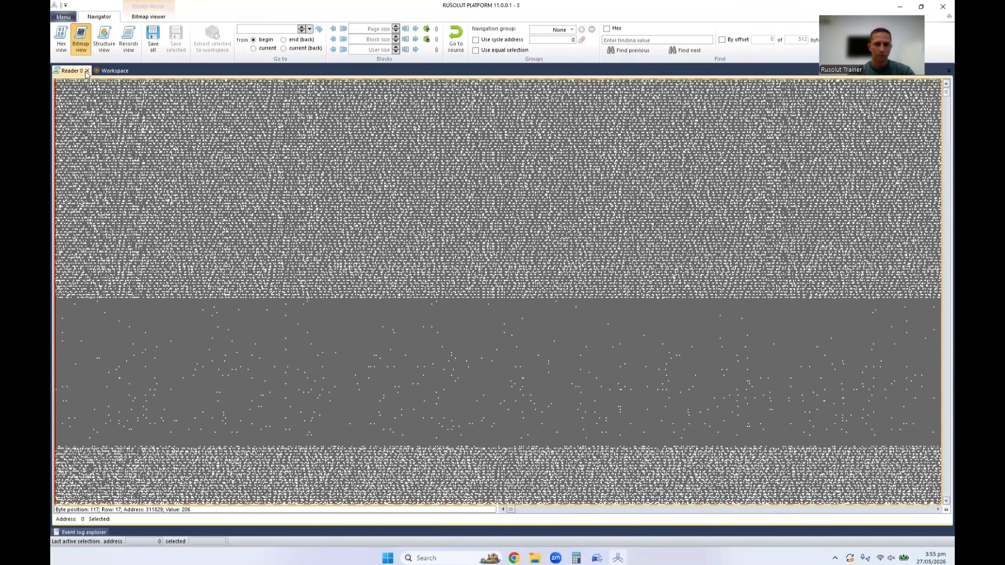
key("Page_Down")
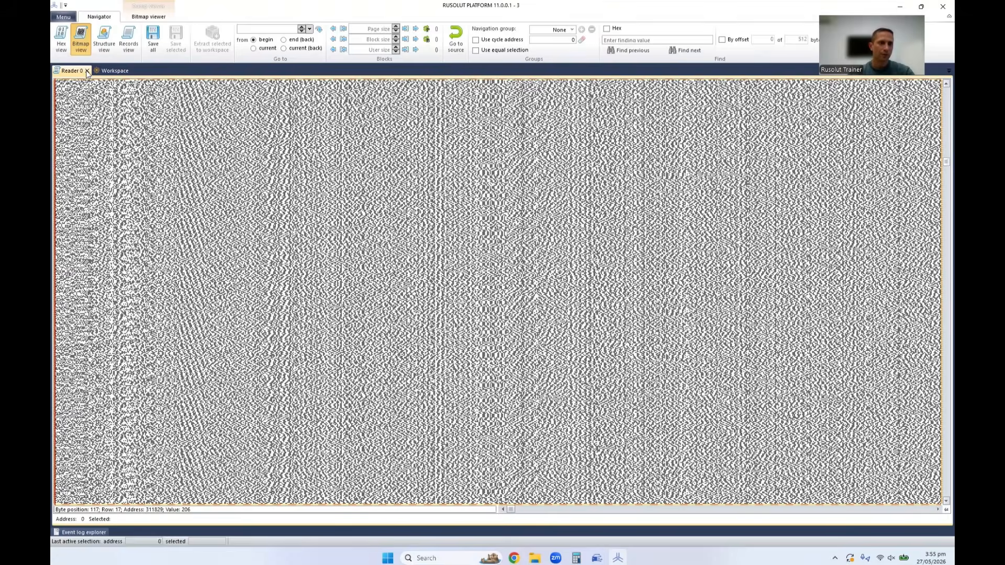
left_click(86, 71)
Start reading 4 memory chips with the found solution applied, reading Chip0 without fine-tuning.
left_click(433, 42)
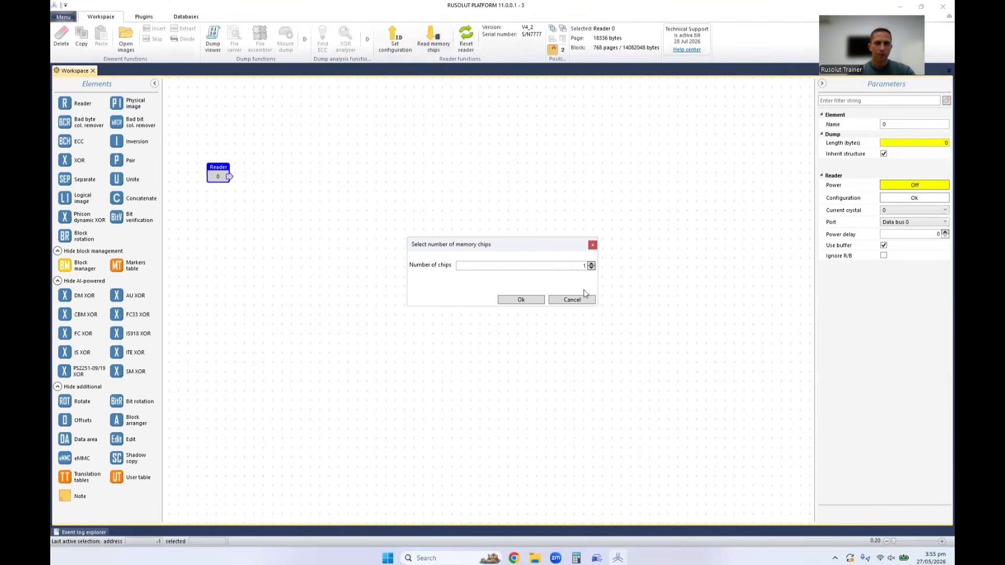
left_click(592, 265)
left_click(521, 300)
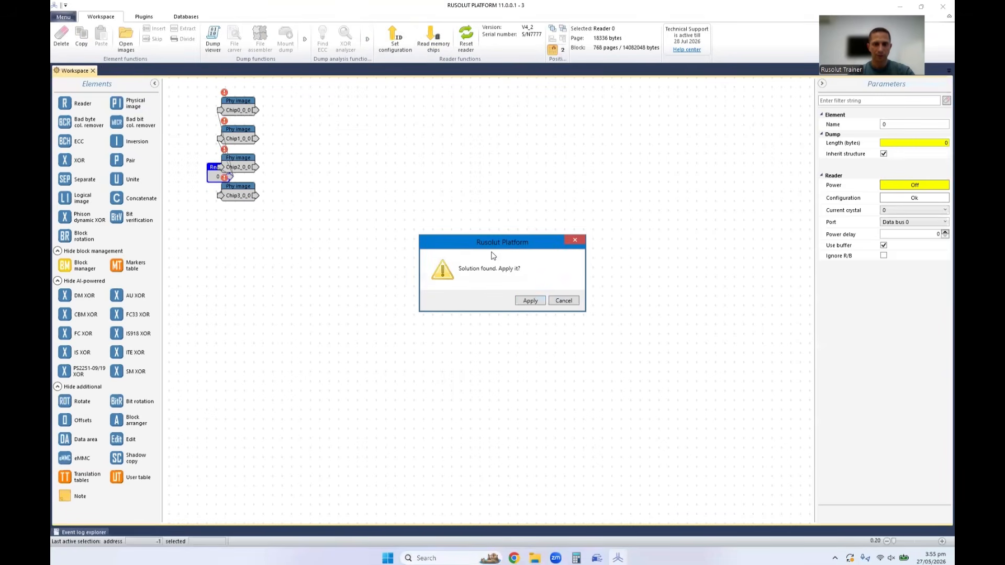
left_click(530, 302)
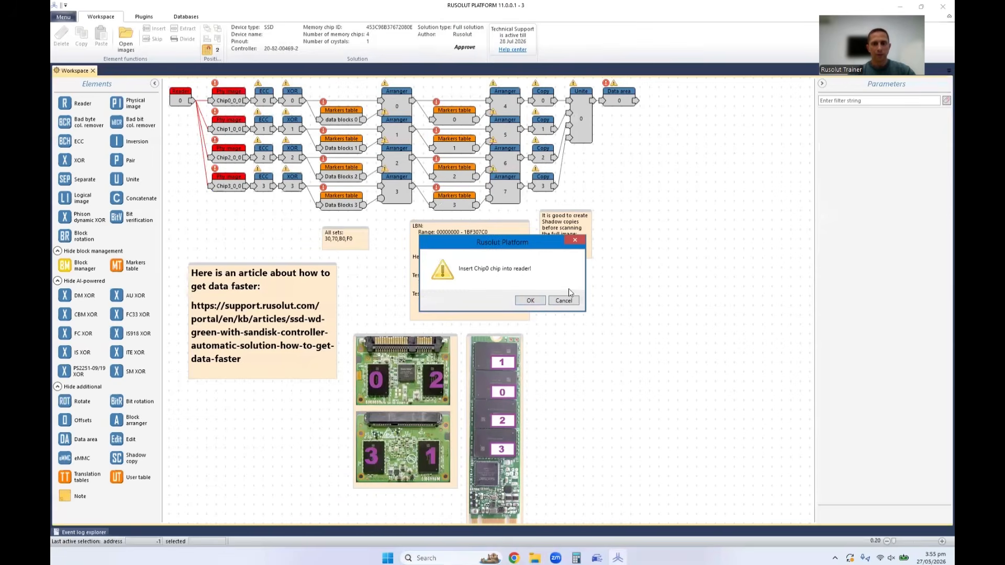
left_click(530, 298)
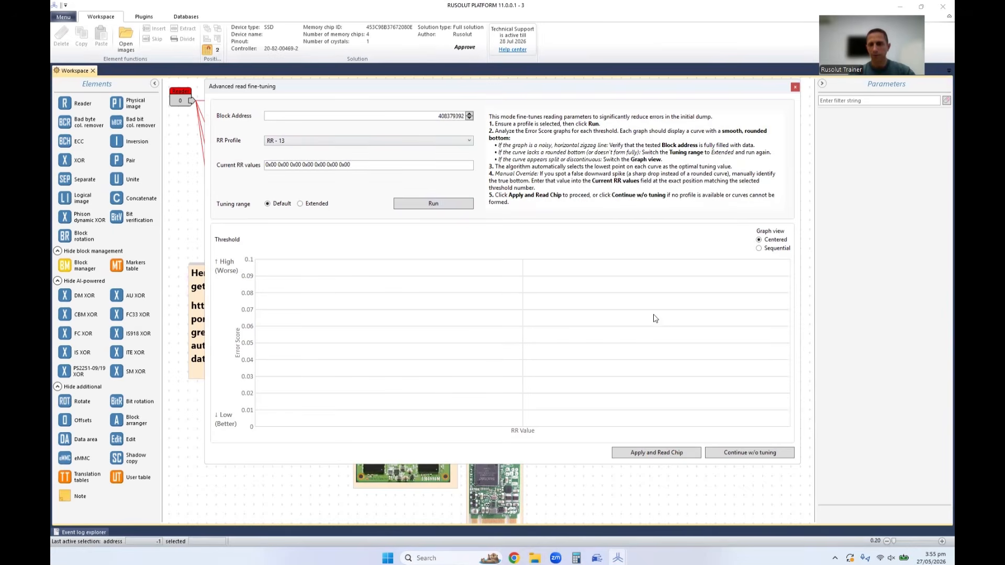
left_click(748, 453)
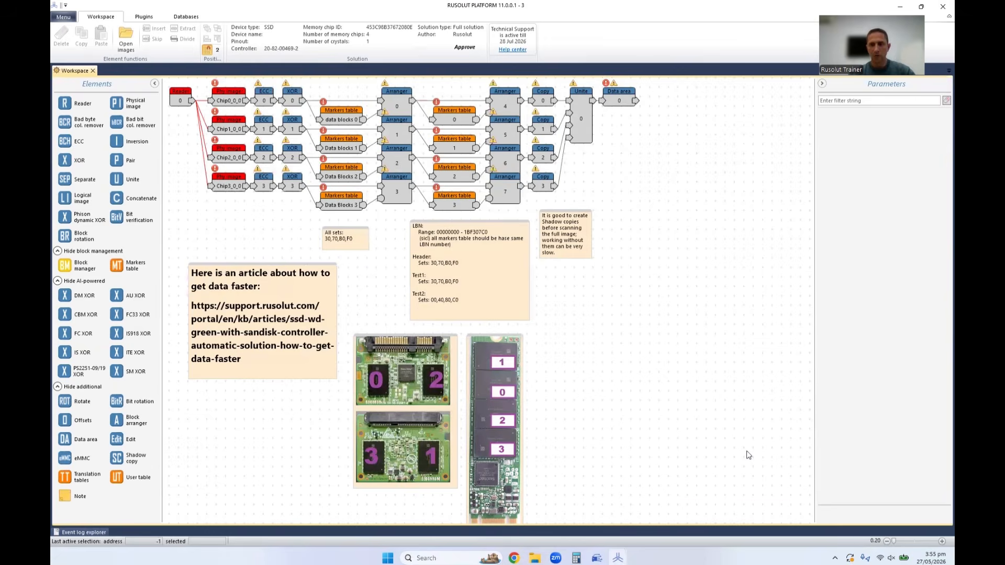
Open the Clock app and start its stopwatch to time the running chip reading.
left_click(576, 558)
left_click(576, 558)
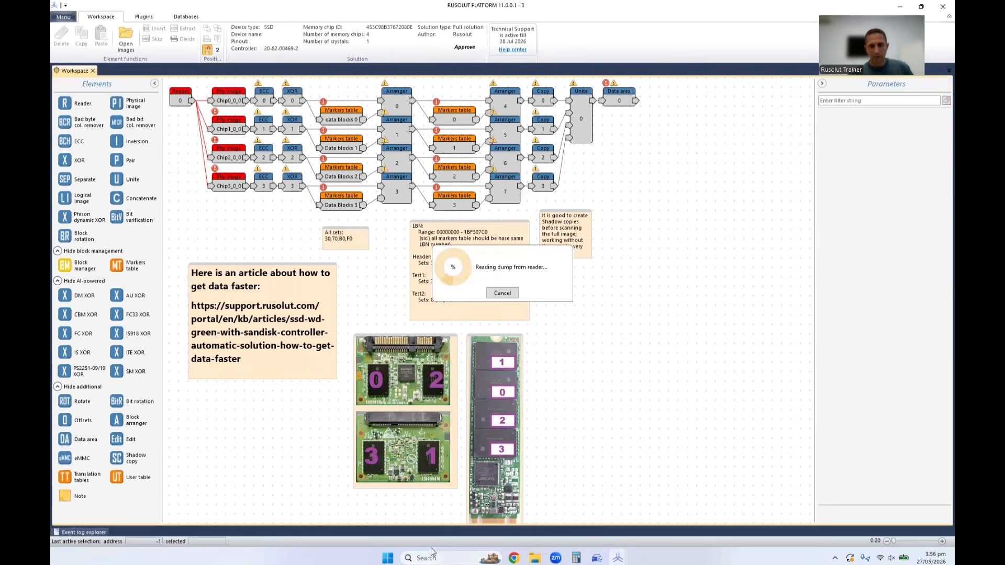
left_click(387, 558)
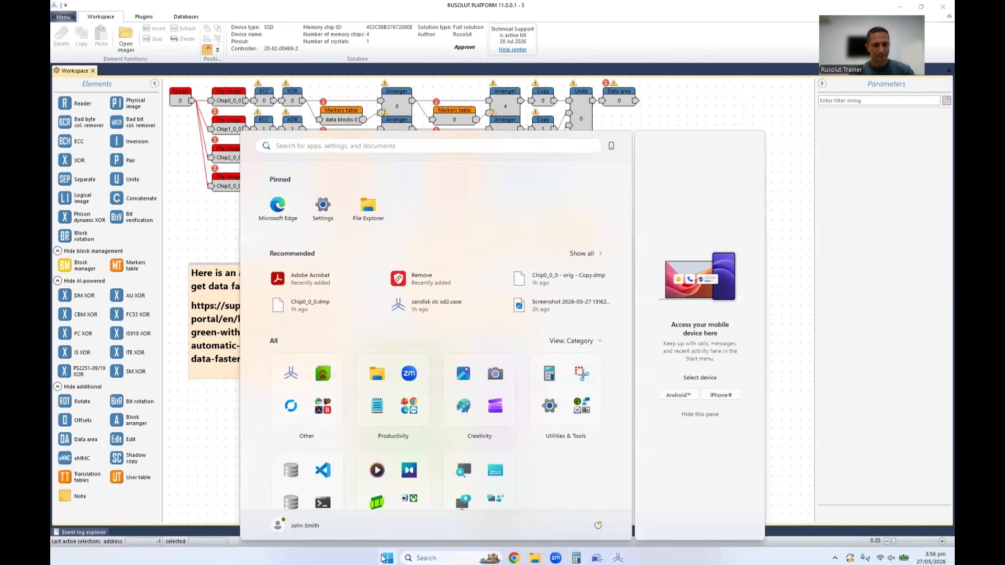
type("clock")
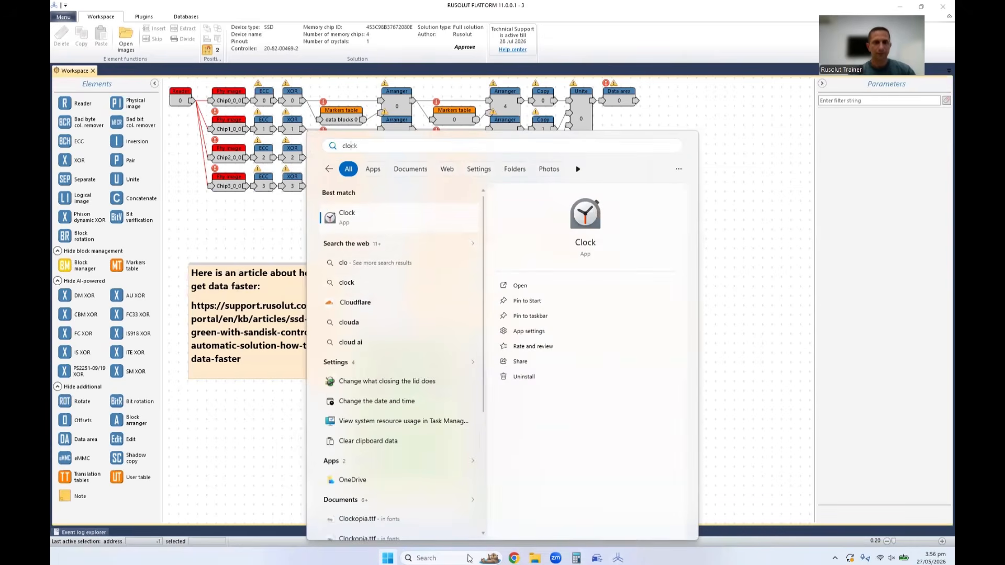
left_click(423, 226)
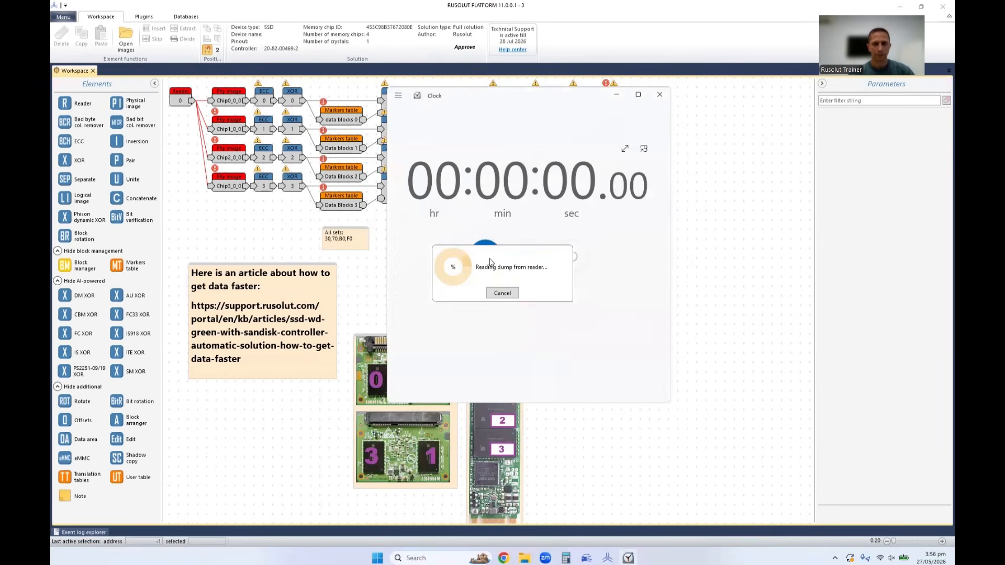
left_click(486, 256)
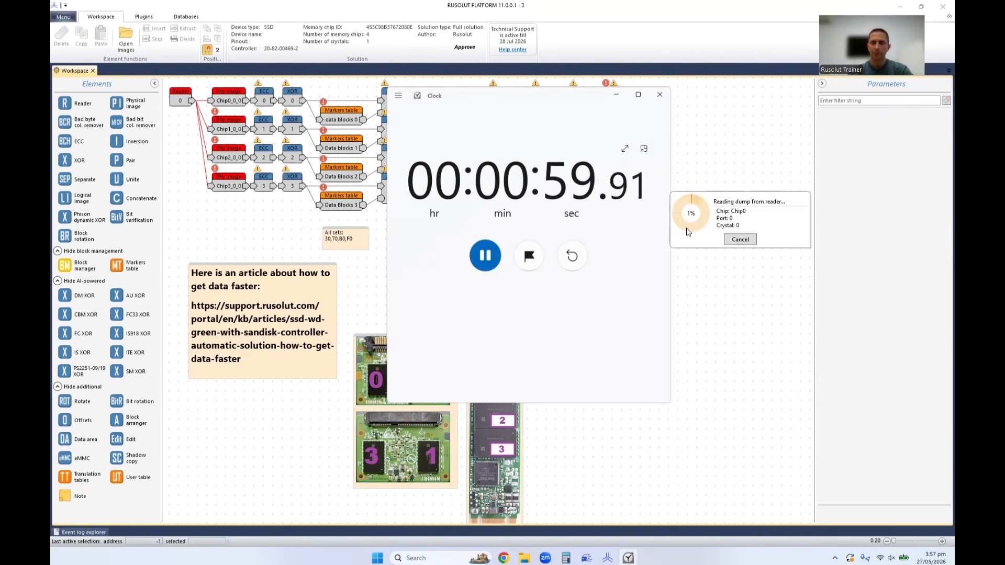
Cancel the Chip0 dump reading, and pause the stopwatch and close the Clock app.
left_click(743, 239)
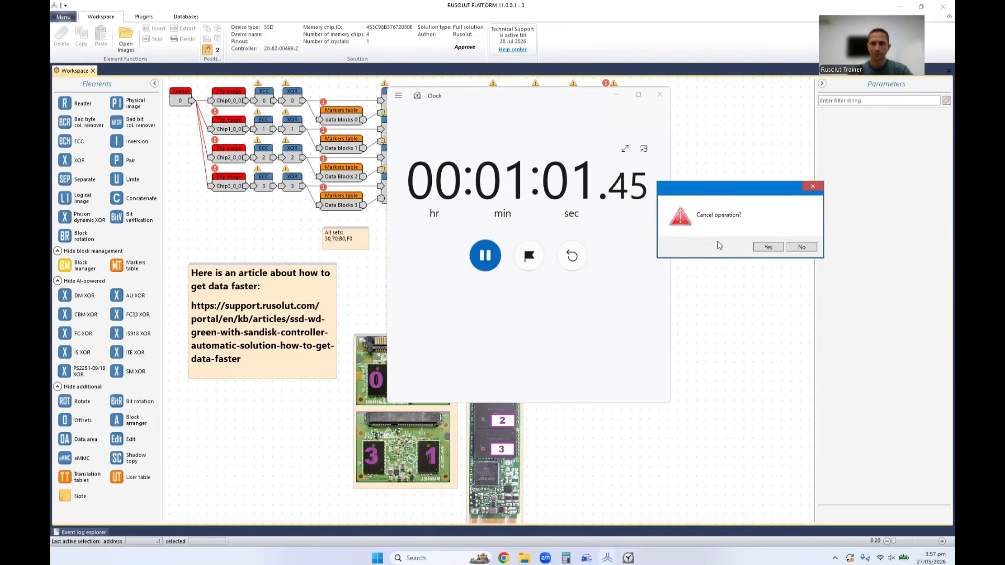
left_click(759, 247)
left_click(485, 255)
left_click(660, 94)
Examine the partially read Chip0_0_0 physical image as a bitmap and close its dump.
left_click(230, 101)
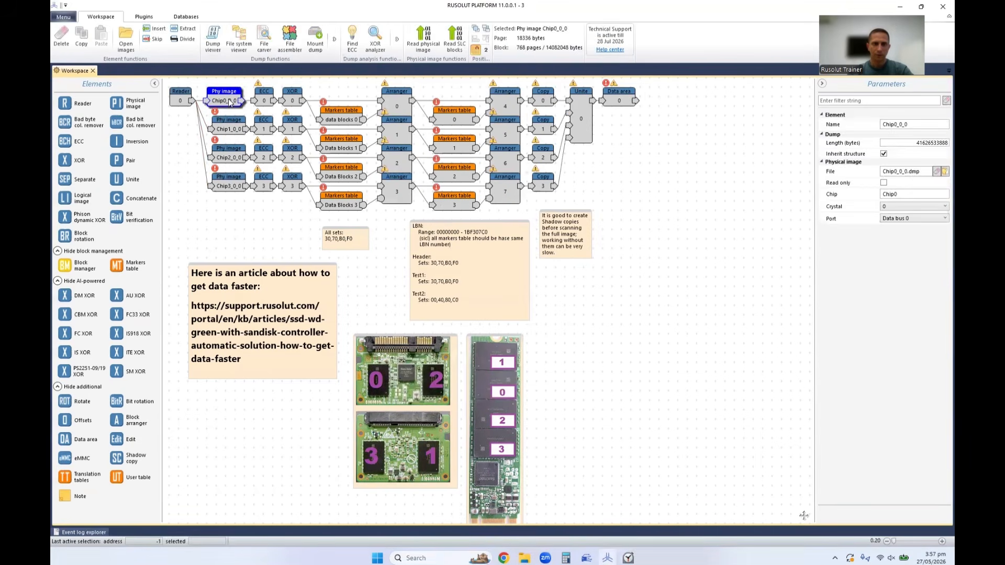
double_click(229, 101)
scroll(940, 110, "down", 3)
scroll(939, 112, "down", 10)
scroll(941, 154, "down", 5)
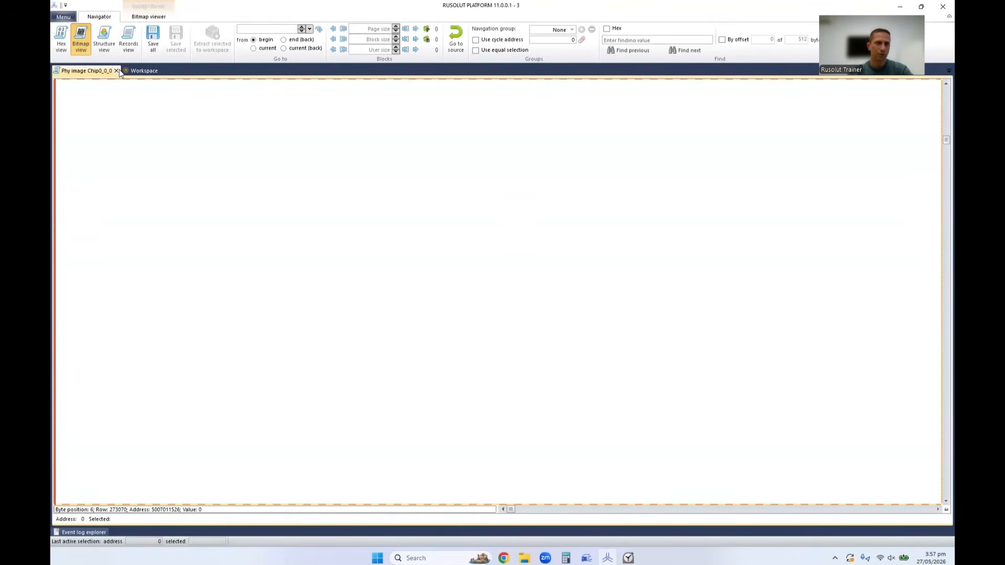
left_click(116, 71)
Turn on the ECC map for ECC 0 and view the dump behind one of its mapped pages.
left_click(264, 100)
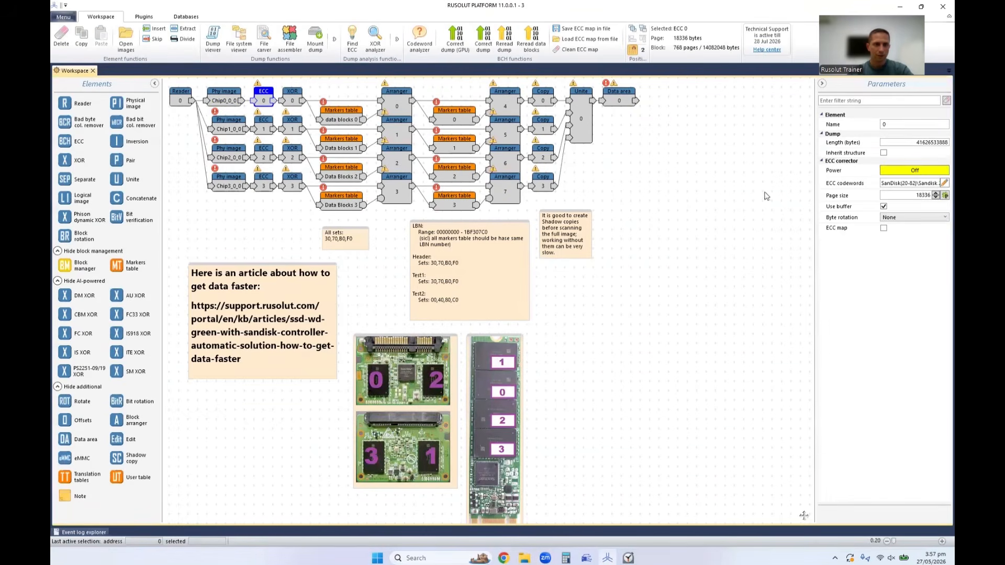
left_click(884, 229)
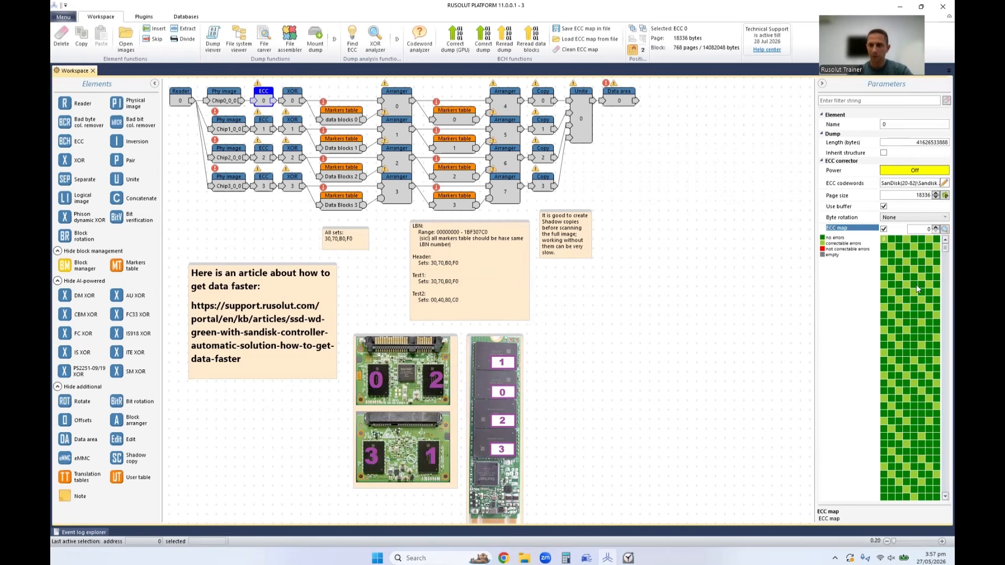
double_click(908, 257)
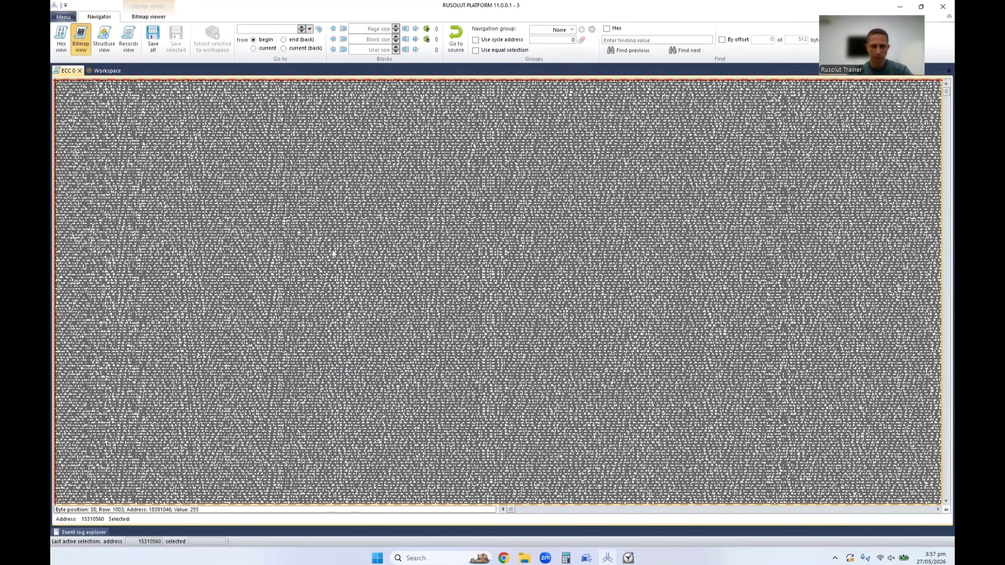
left_click(79, 72)
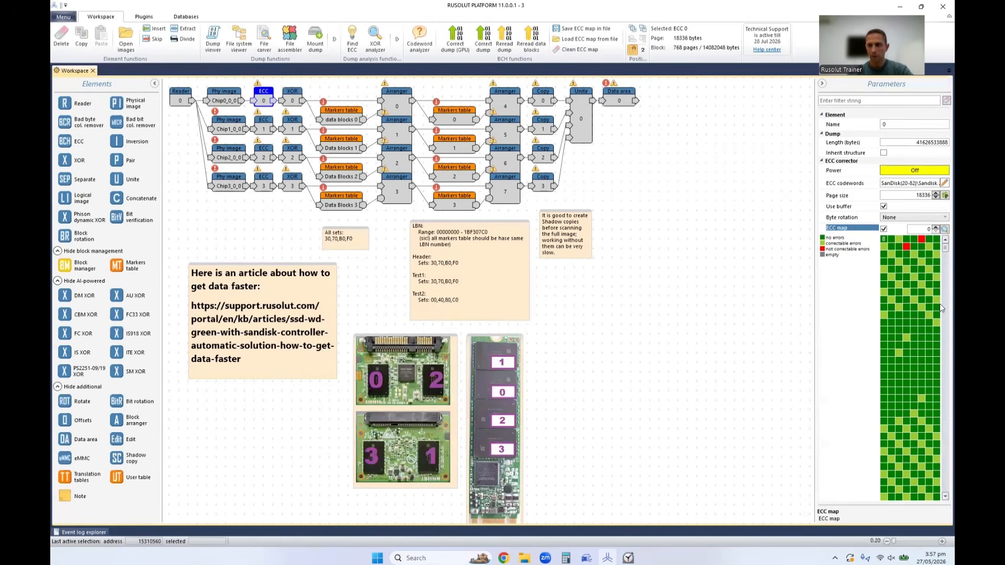
Examine ECC 0's map through the data that was read, checking for uncorrectable errors and empty pages.
scroll(940, 303, "down", 10)
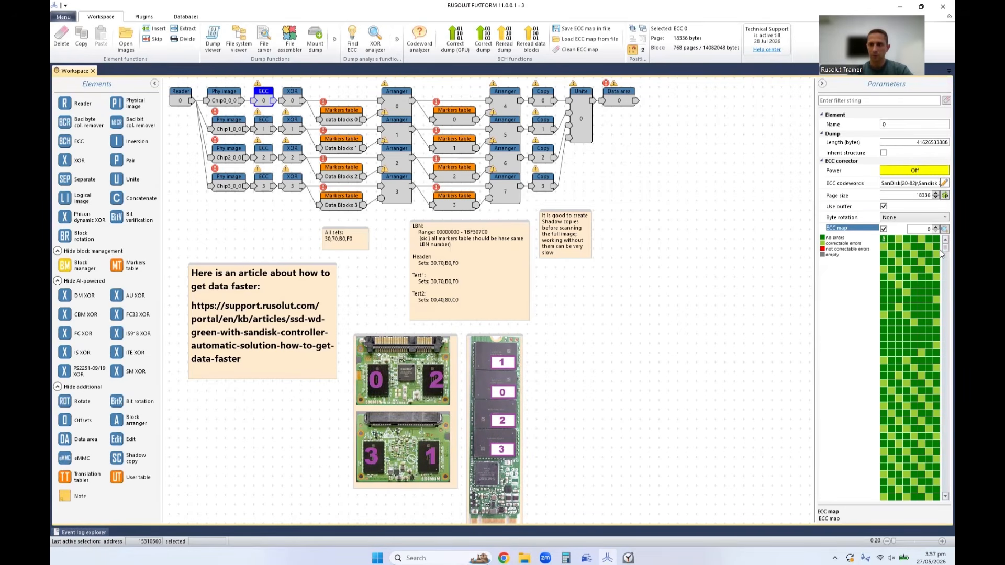
left_click_drag(940, 249, 940, 250)
scroll(939, 251, "down", 10)
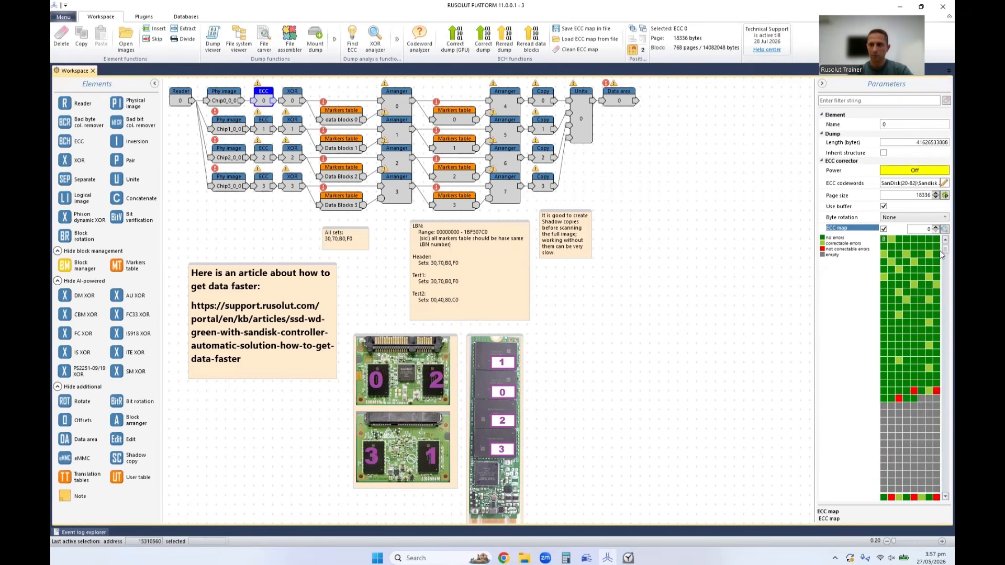
scroll(940, 251, "down", 5)
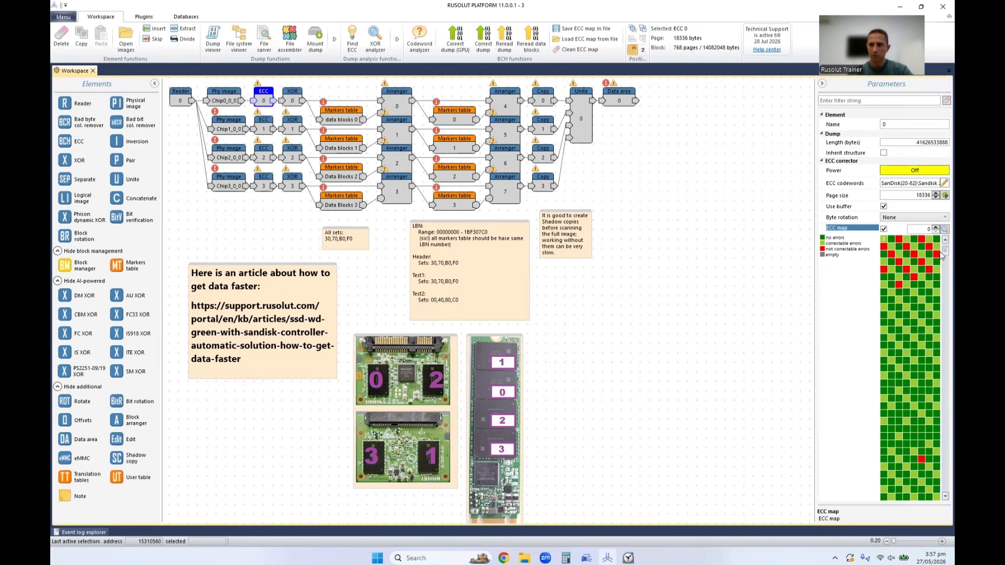
scroll(939, 256, "down", 5)
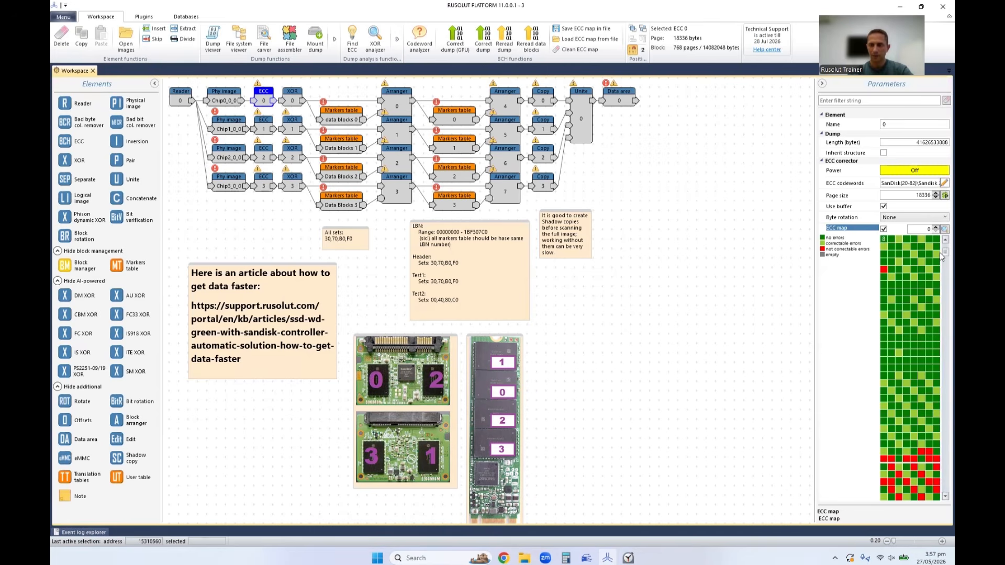
scroll(940, 253, "down", 3)
scroll(940, 253, "down", 3)
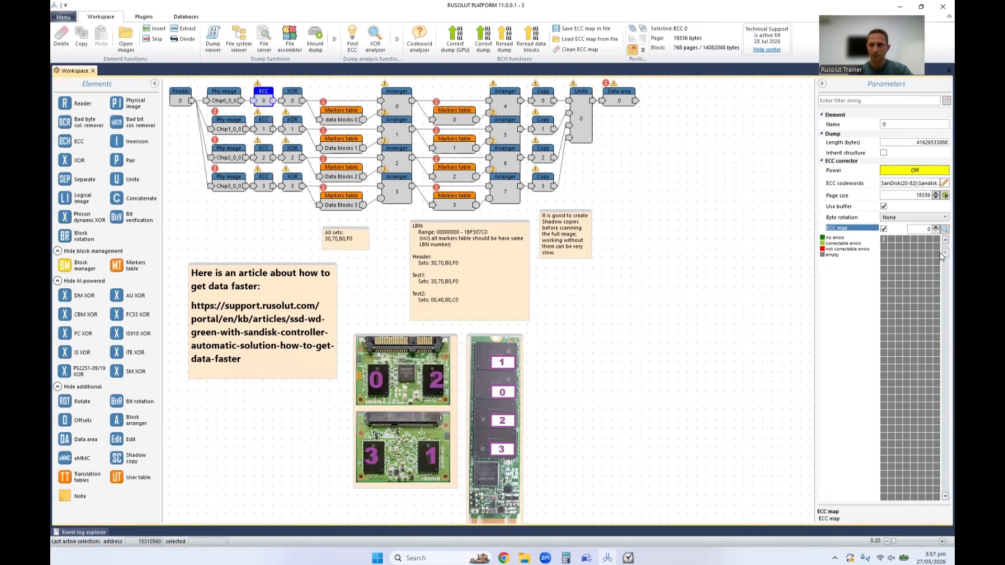
mouse_move(939, 256)
left_mouse_down()
mouse_move(940, 265)
mouse_move(939, 252)
left_mouse_up()
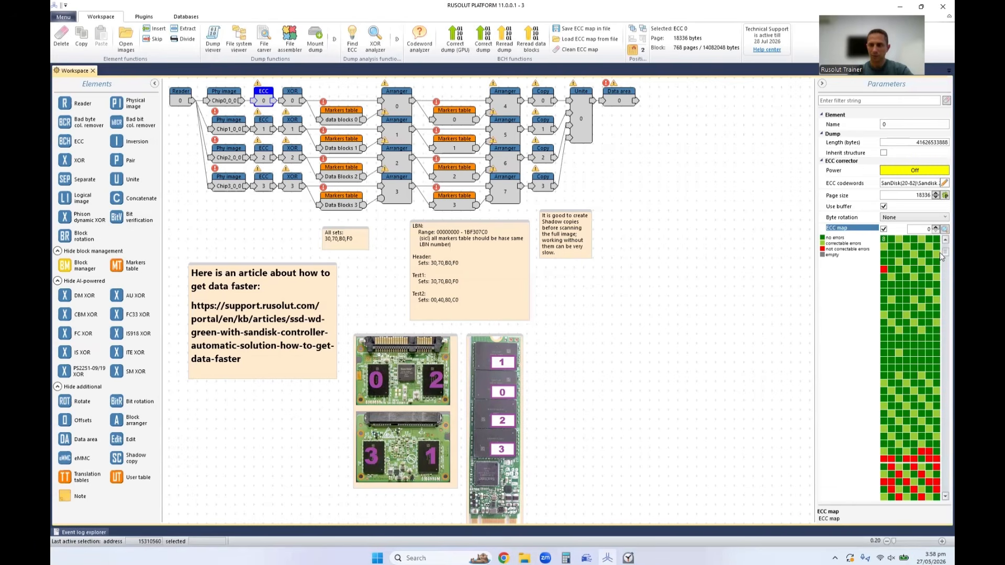
View ECC 0's dump as a bitmap further into the data, and return to the workspace.
double_click(264, 100)
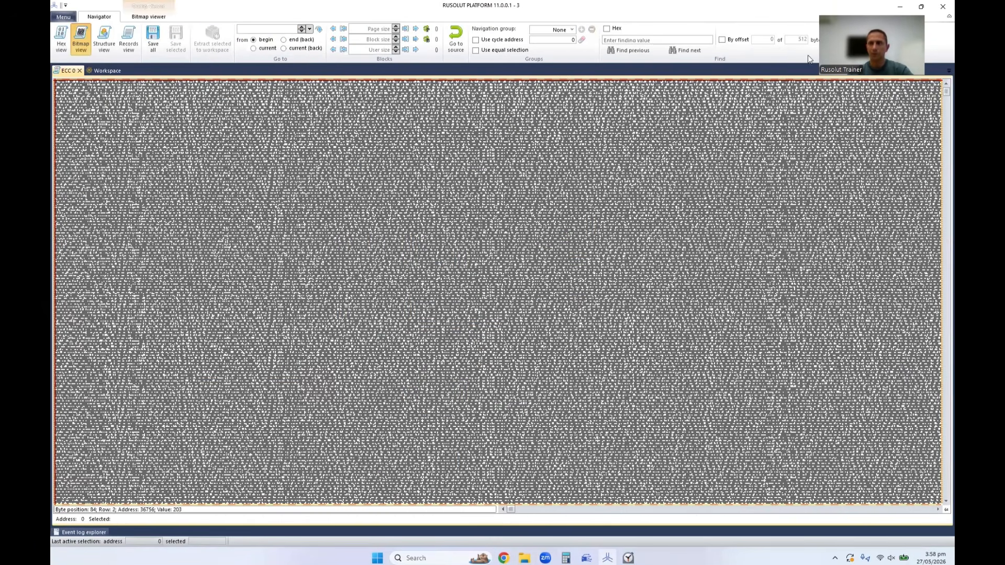
left_click_drag(941, 91, 939, 96)
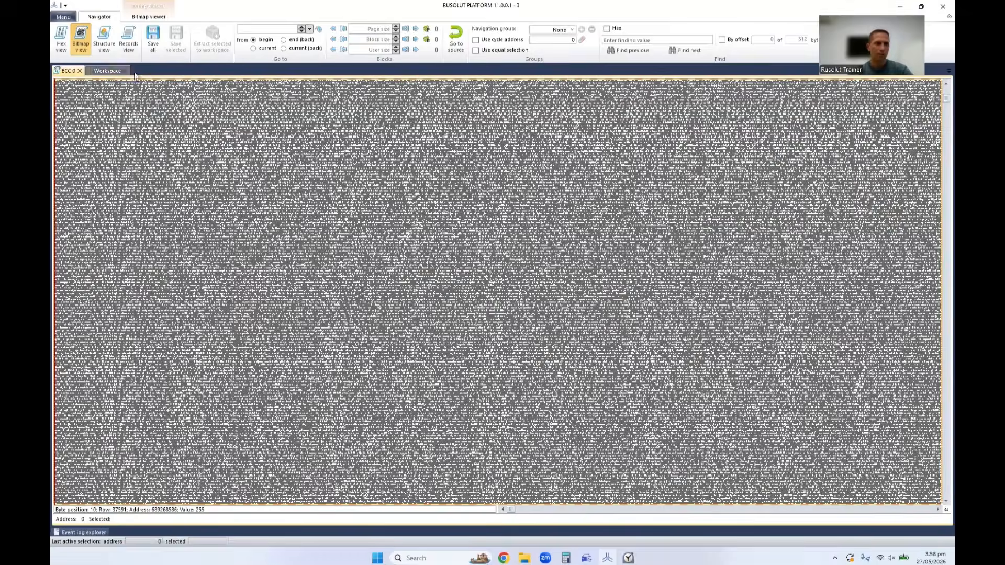
left_click(107, 71)
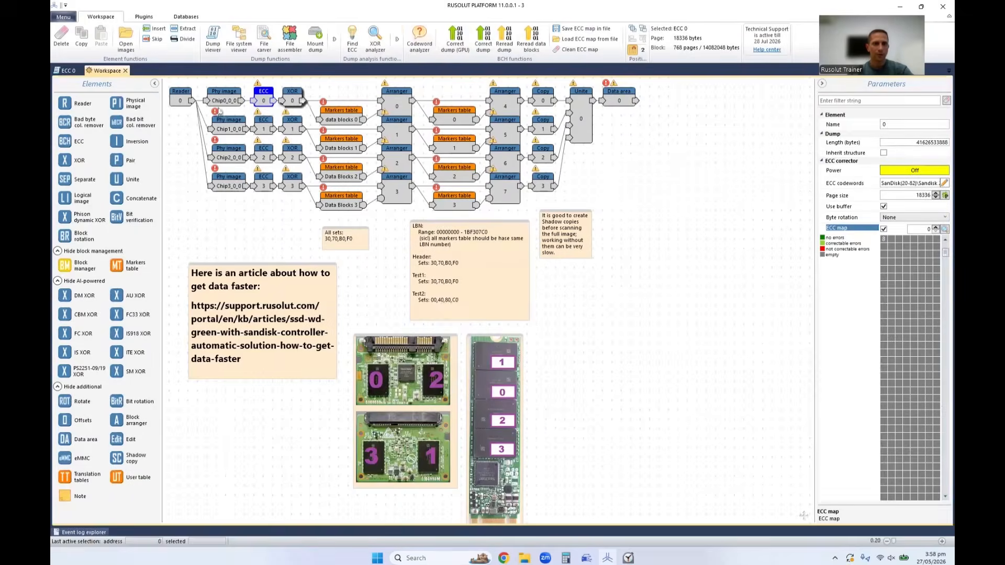
Restart the chip reading to copy the block address from Advanced read fine-tuning, and close that window without tuning.
left_click(181, 97)
left_click(429, 47)
left_click(535, 296)
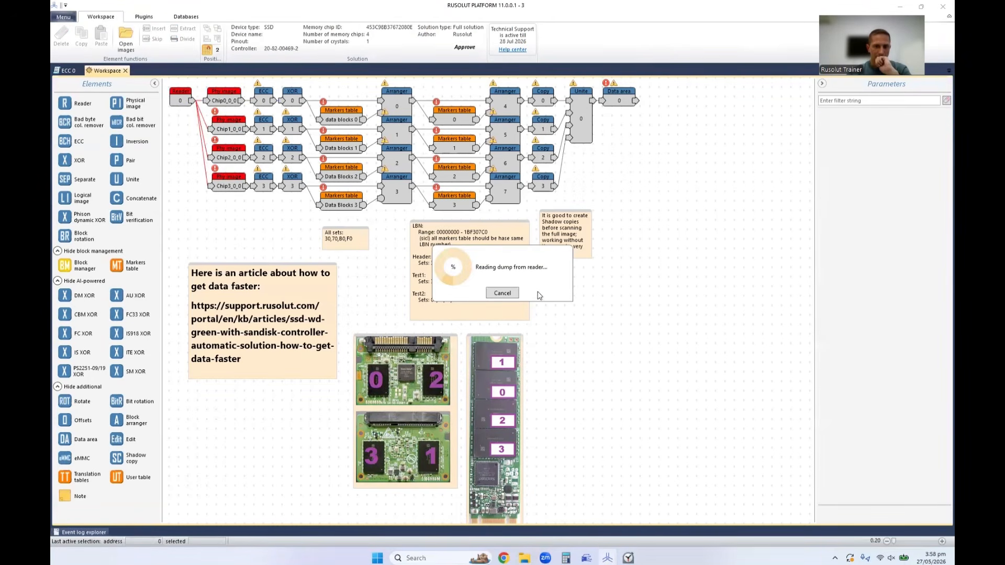
double_click(452, 116)
key("ctrl+c")
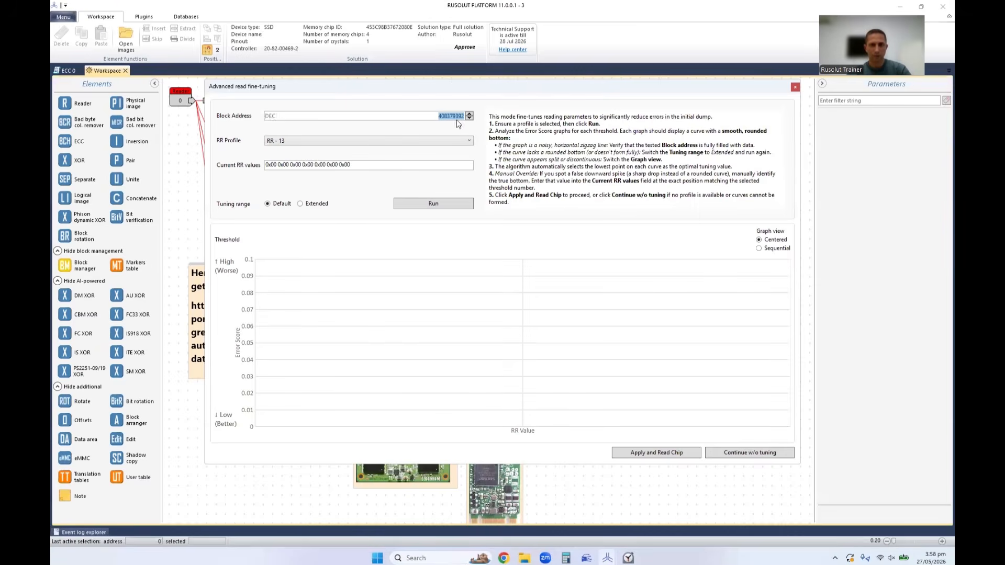
left_click(795, 87)
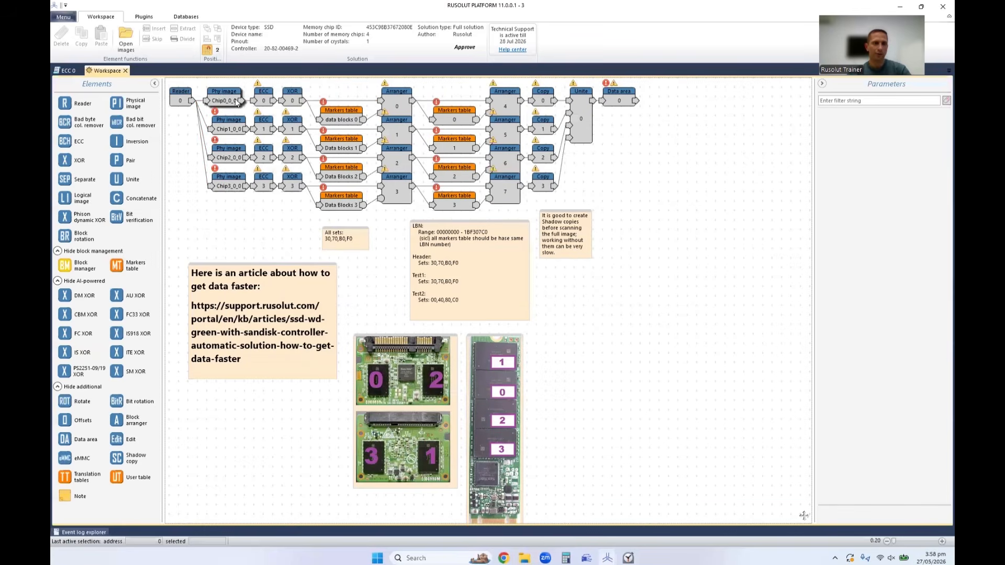
Check the start of the Chip0_0_0 dump, and go to address 408379392 in ECC 0's dump.
double_click(222, 99)
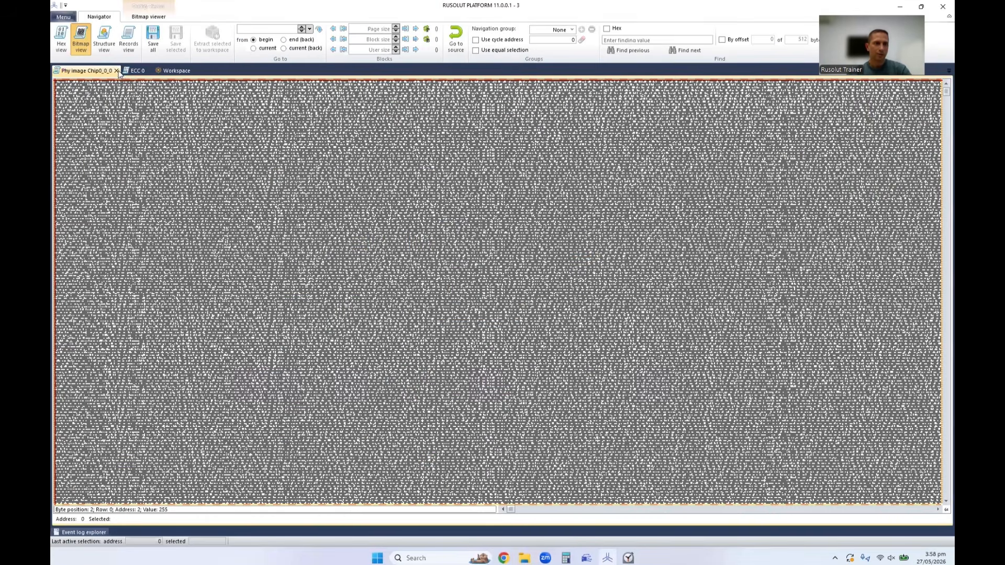
left_click(113, 71)
left_click(72, 70)
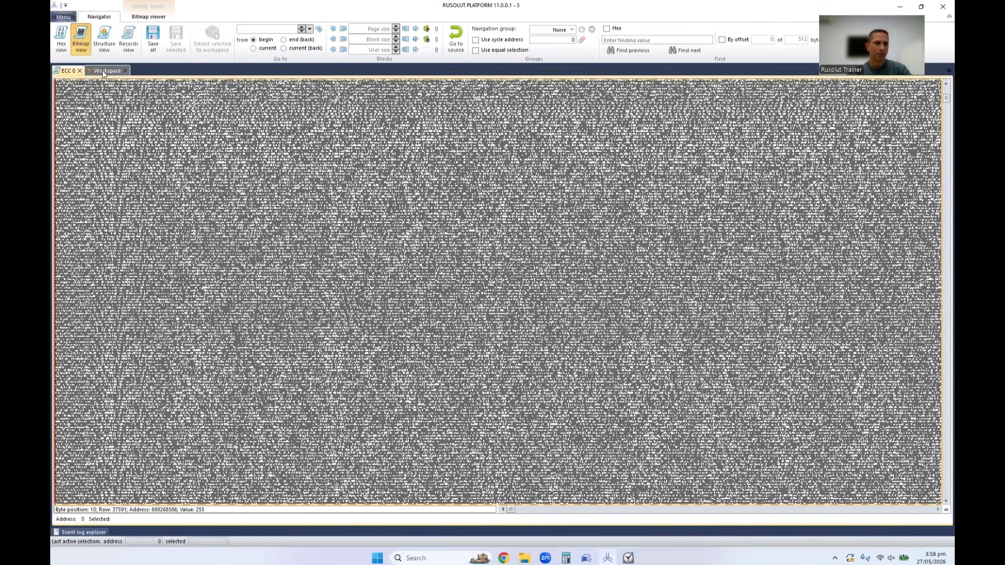
left_click(281, 29)
key("ctrl+v")
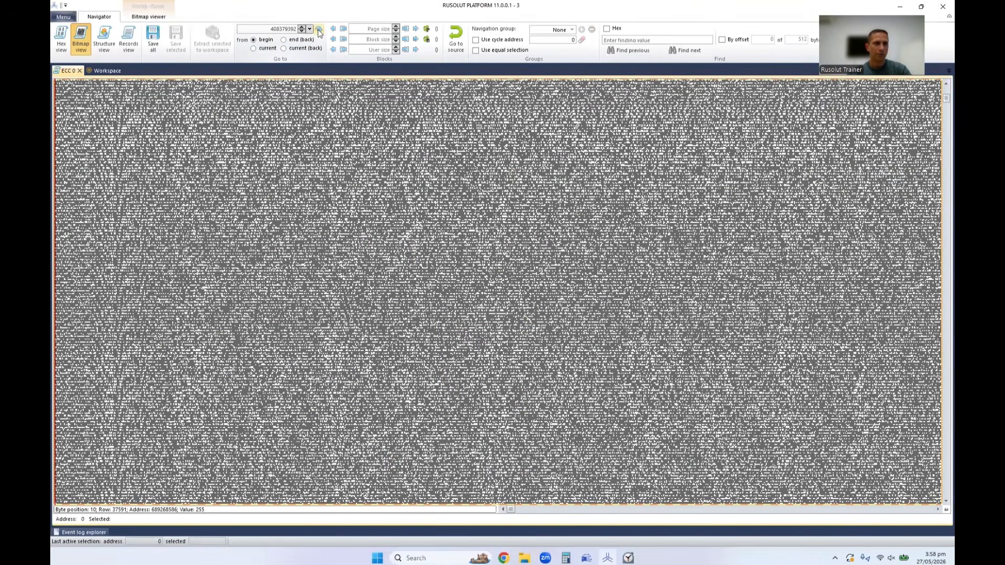
left_click(319, 33)
Examine the bitmap from the fine-tuning block address onward for filled data, and close ECC 0's dump.
left_click(252, 153)
scroll(362, 304, "down", 1)
scroll(362, 303, "down", 10)
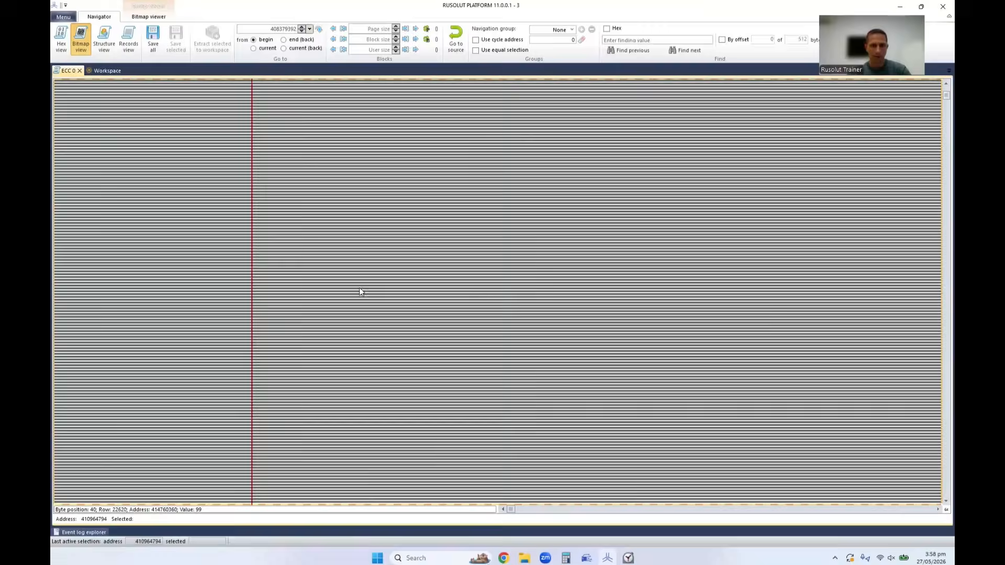
scroll(359, 288, "down", 10)
left_click(317, 245)
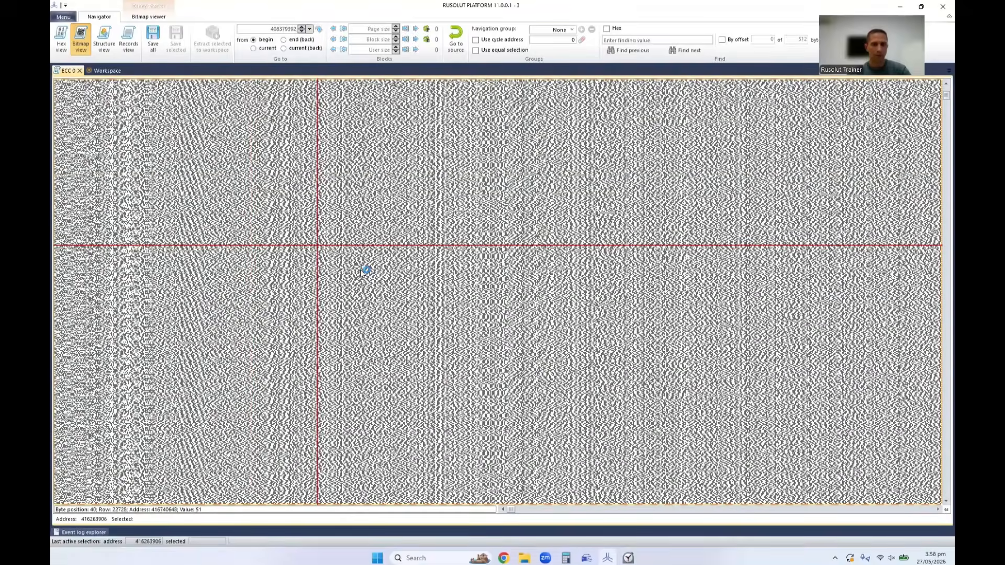
scroll(338, 314, "down", 15)
scroll(337, 306, "down", 13)
scroll(336, 306, "down", 12)
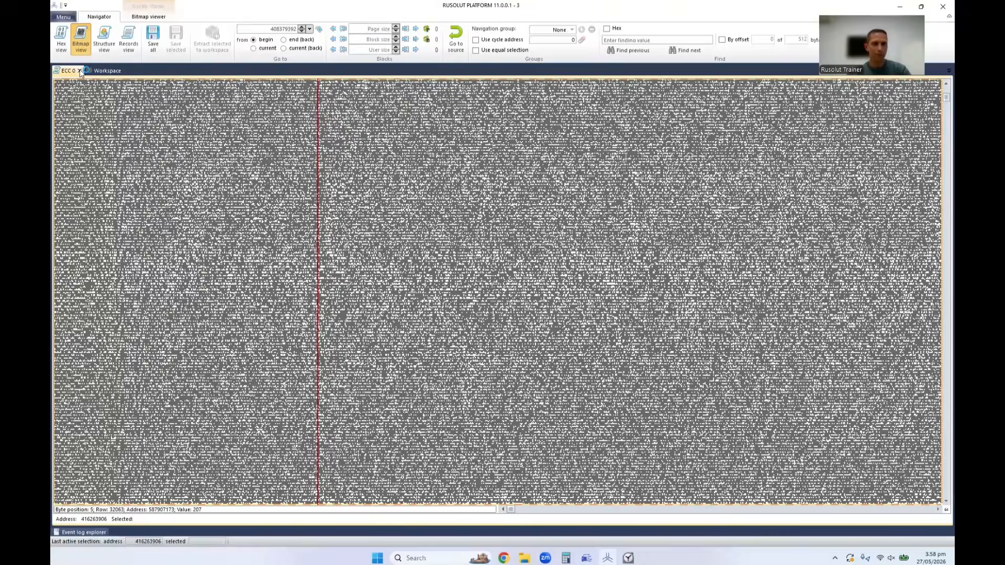
left_click(80, 71)
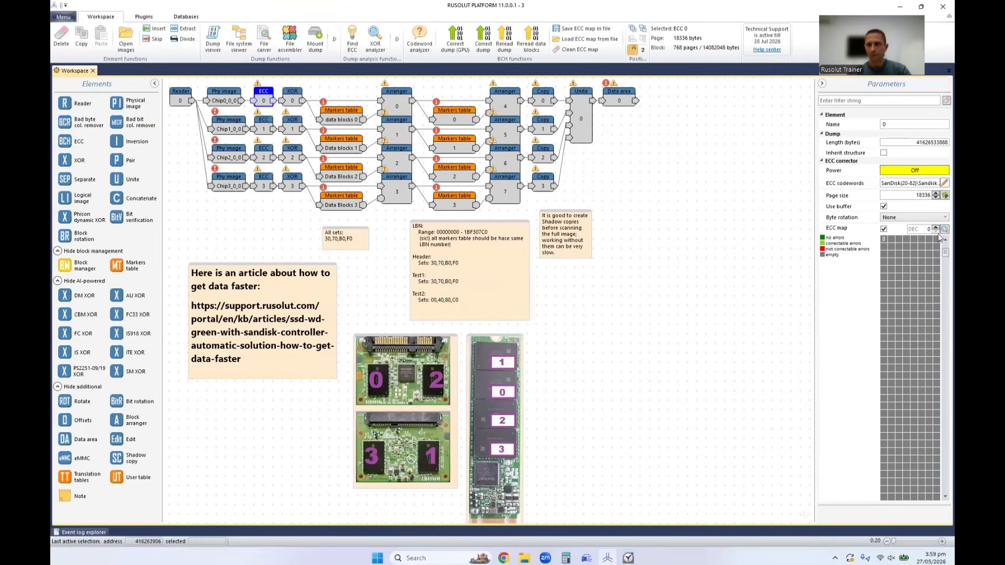
Set the ECC map's start address to 408379392 for ECC 0 and examine the errors in that block.
double_click(922, 229)
type("408379392")
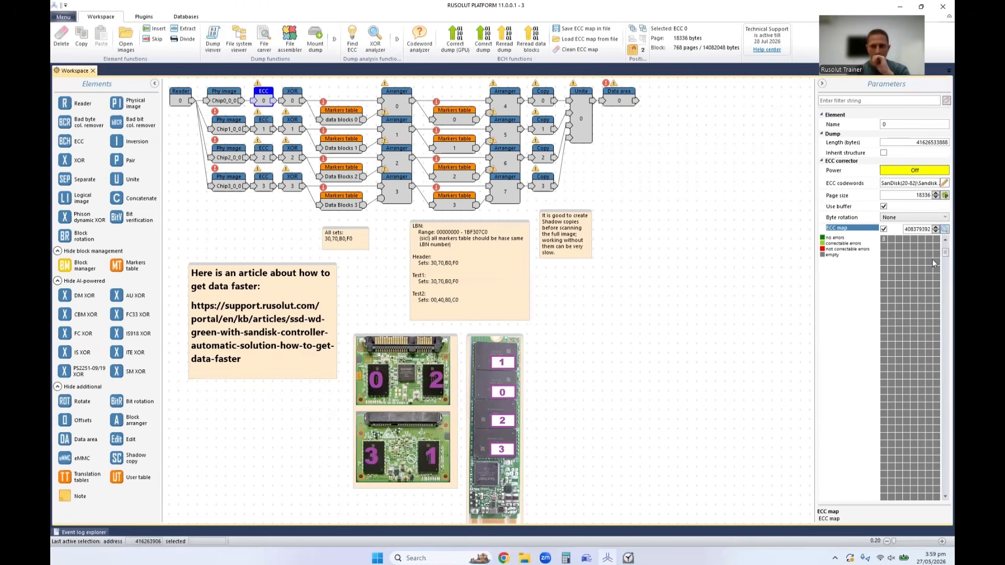
left_click(942, 231)
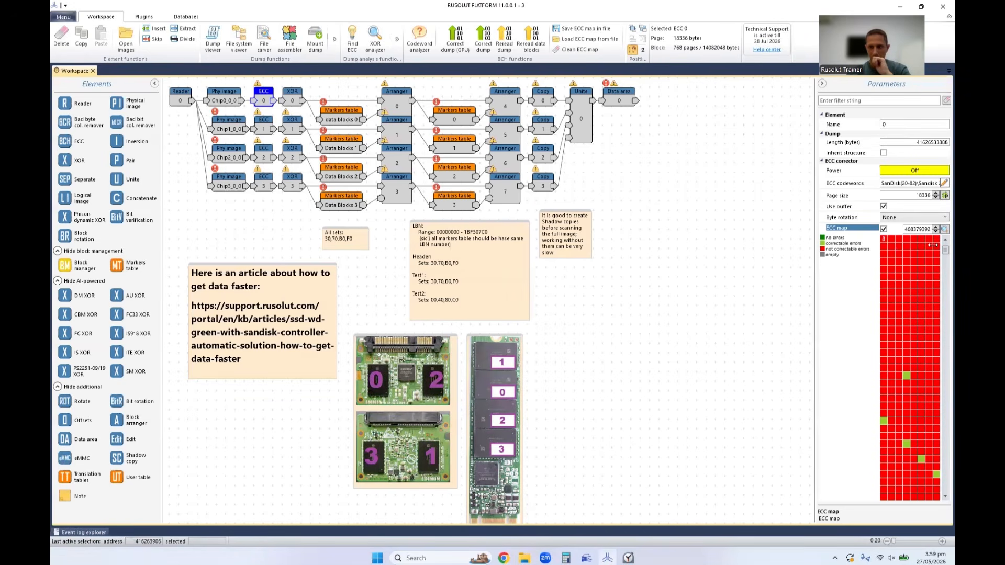
left_click_drag(944, 238, 944, 323)
left_click(945, 496)
left_click(945, 496)
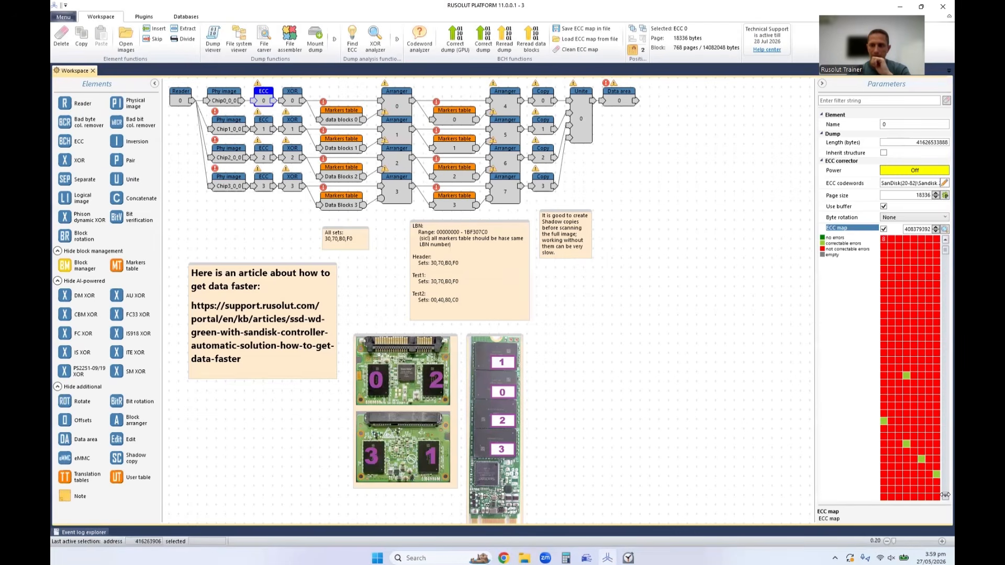
left_click_drag(945, 496, 945, 495)
scroll(945, 495, "down", 3)
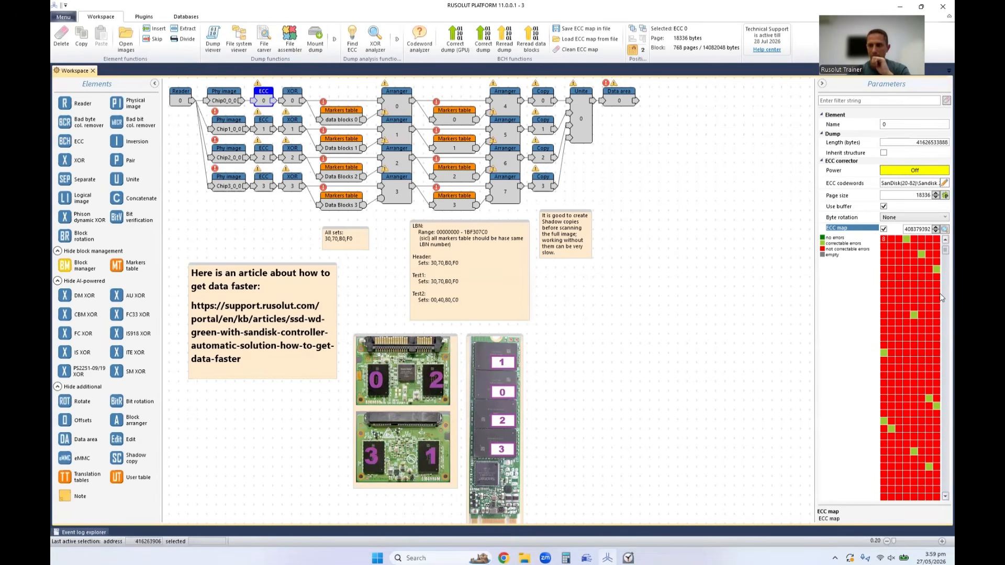
Restart the chip reading for Chip0 and run read fine-tuning on block address 408379392 with profile RR - 13 and the Default range.
left_click(941, 322)
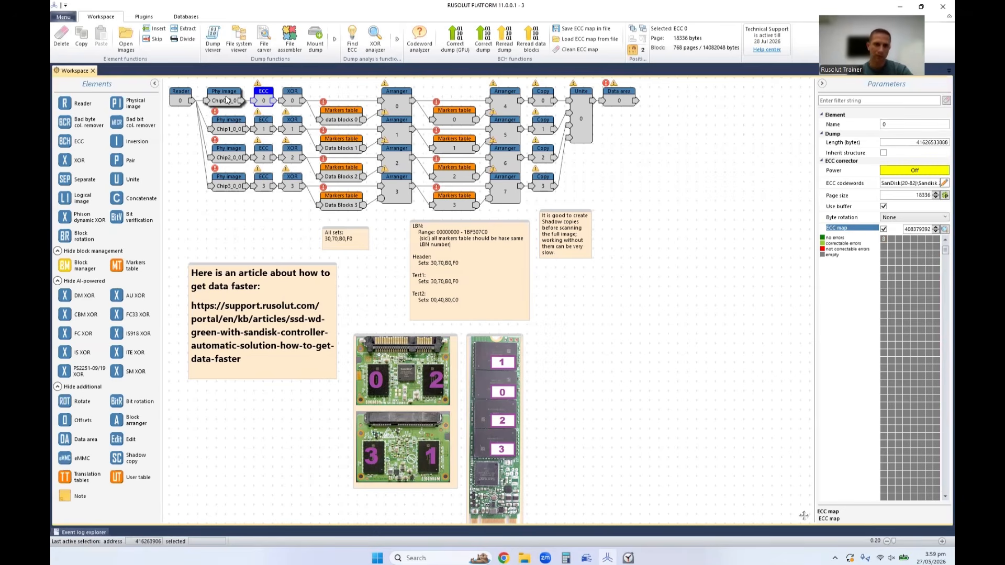
left_click(181, 99)
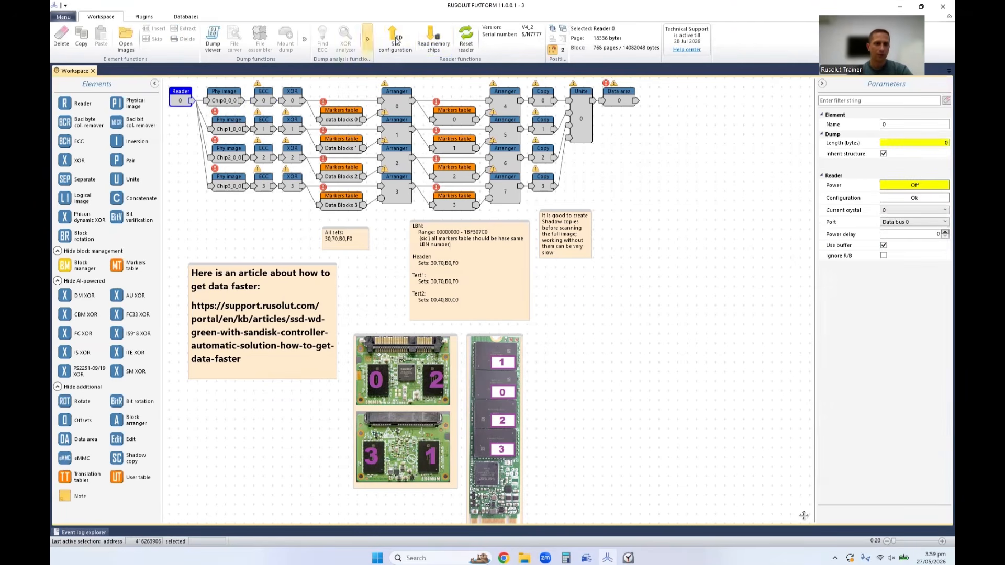
left_click(436, 42)
left_click(537, 299)
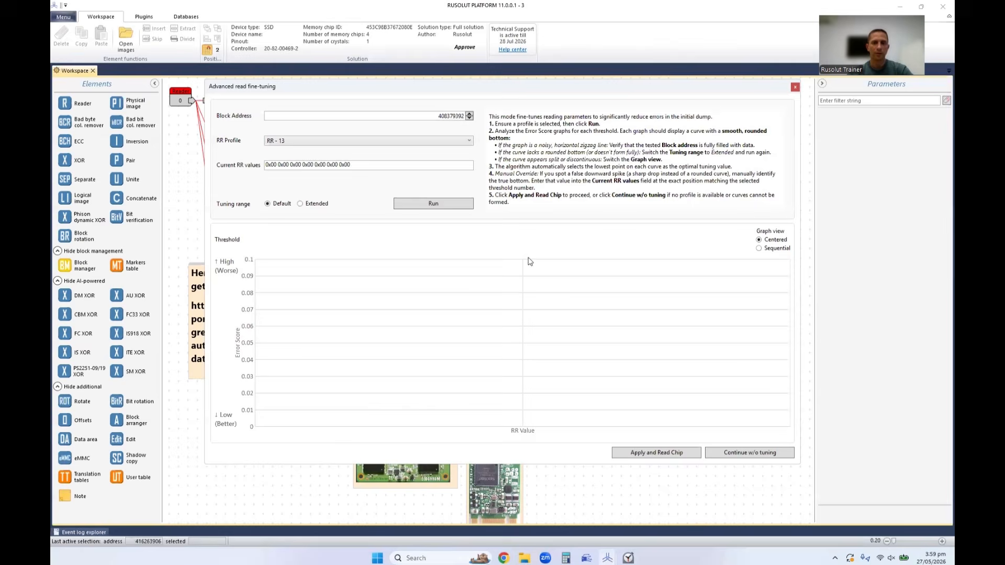
left_click(433, 205)
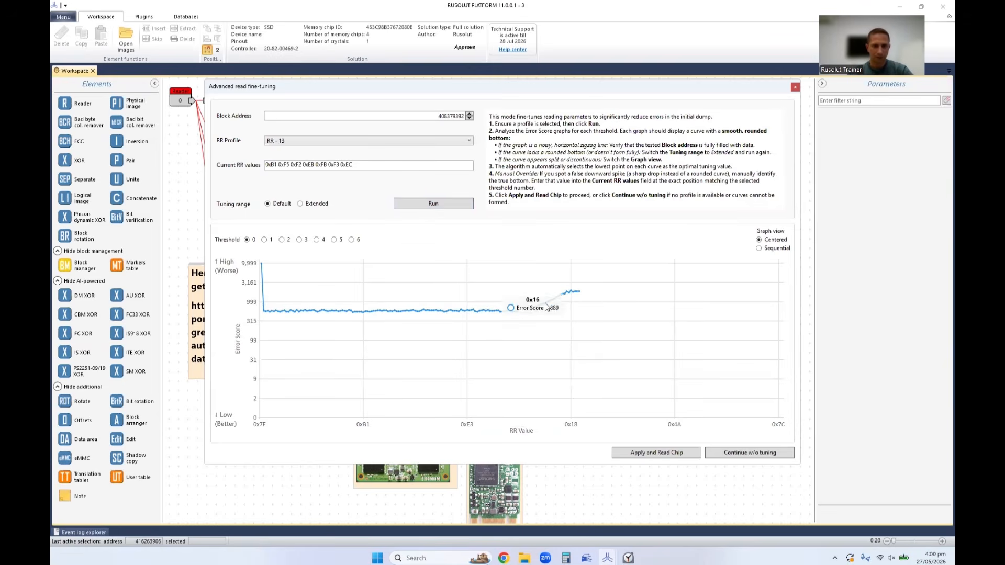
Examine the Default-range error score curves for thresholds 1 to 6, checking each for a smooth, rounded bottom.
left_click(265, 241)
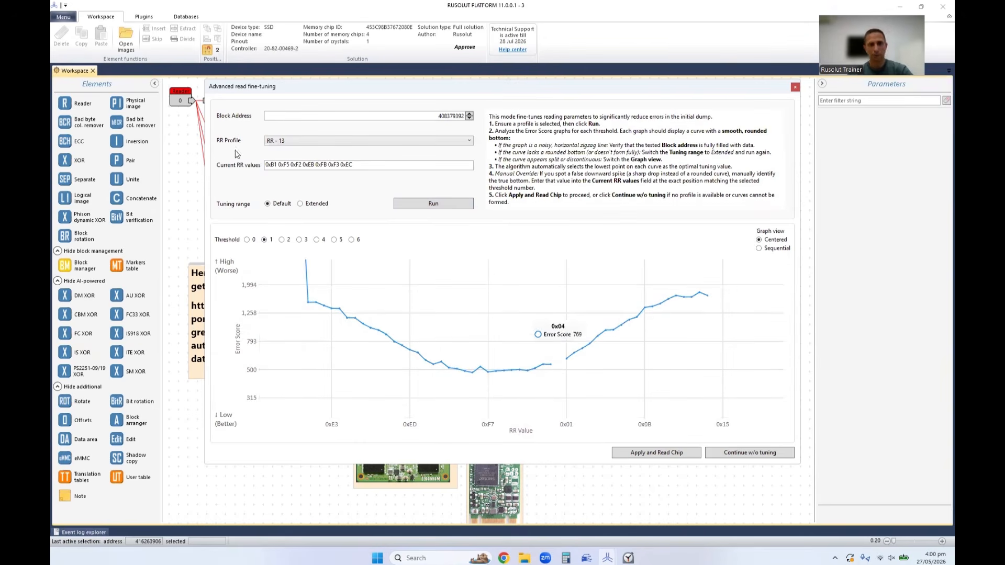
left_click(283, 240)
left_click(300, 241)
left_click(316, 241)
left_click(334, 240)
left_click(353, 242)
mouse_move(458, 352)
left_click(335, 240)
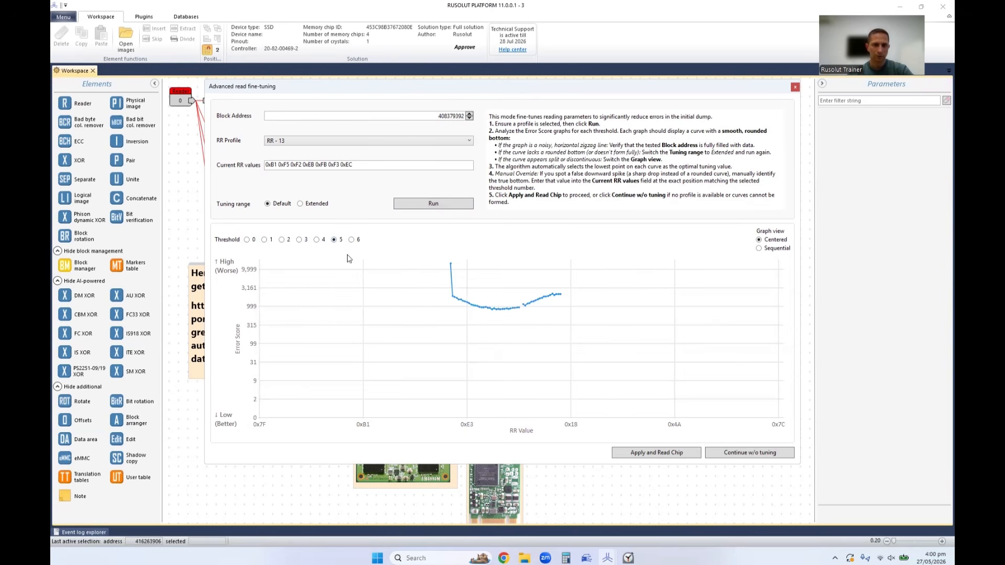
left_click(316, 240)
Rerun the fine-tuning with the Extended tuning range and check the error score curves for thresholds 1 to 6.
left_click(433, 207)
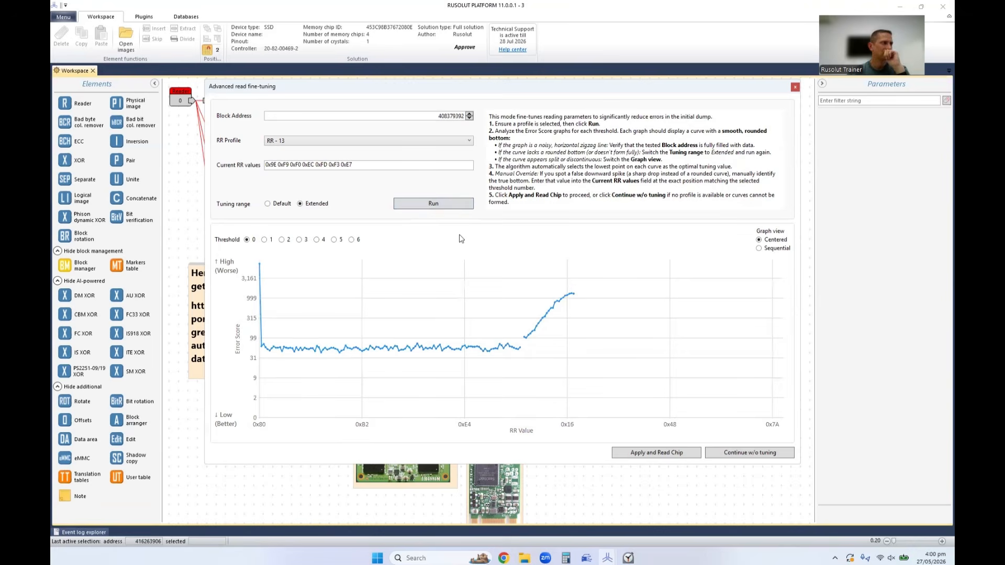
left_click(265, 240)
left_click(281, 239)
left_click(306, 241)
left_click(320, 241)
left_click(335, 240)
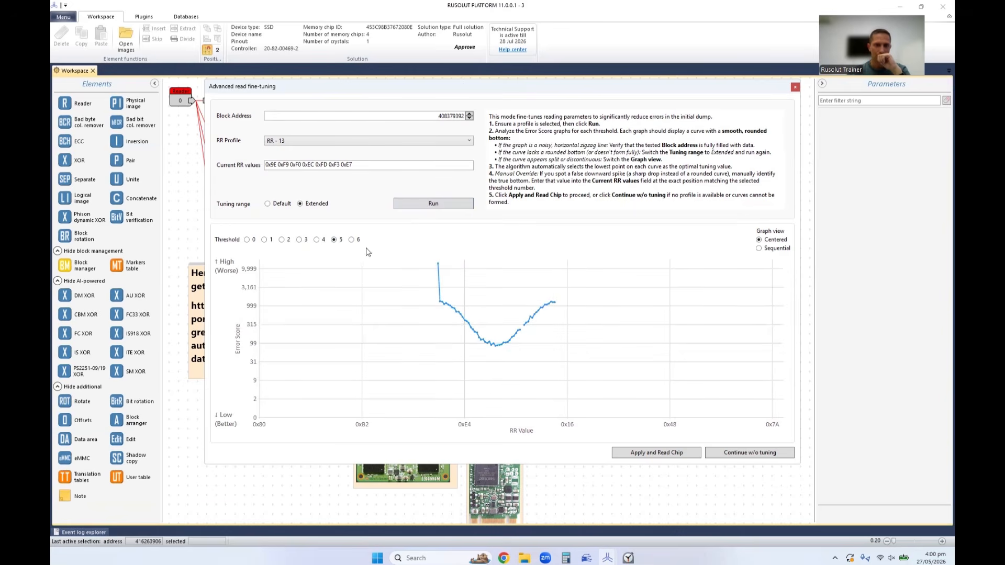
left_click(352, 241)
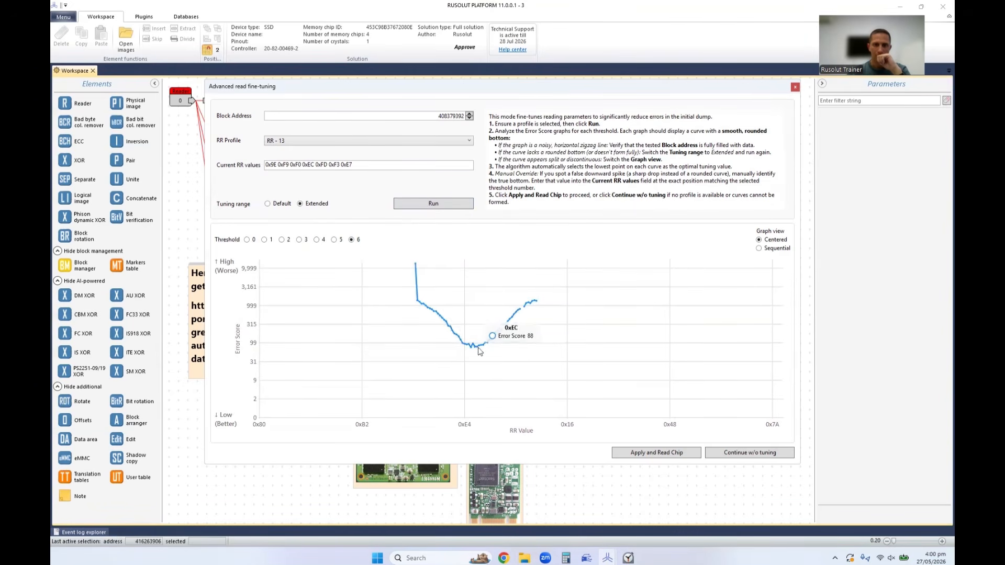
Apply the tuned RR values to start reading Chip0, and restart the stopwatch in the Clock app to time it.
left_click_drag(361, 168, 250, 170)
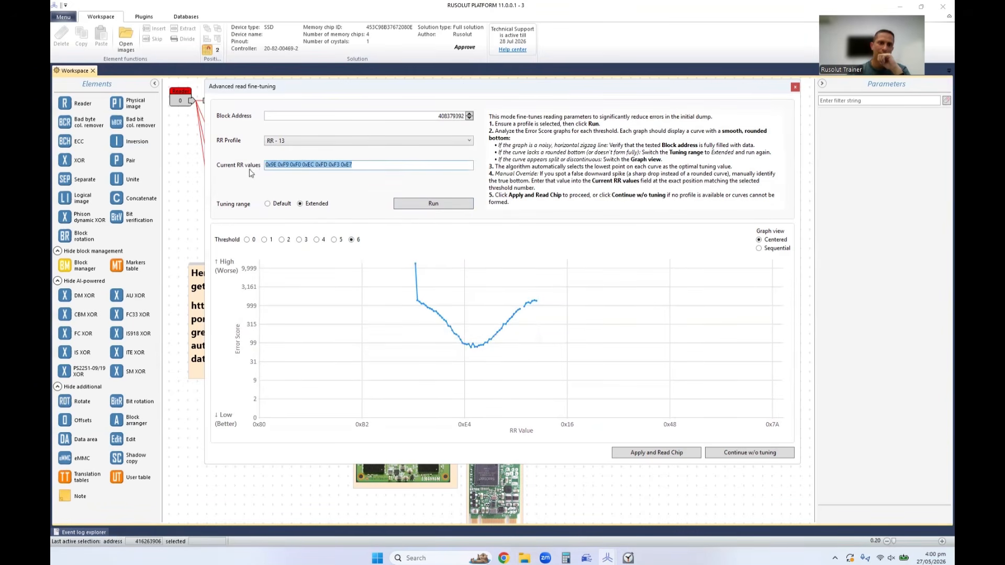
left_click(656, 453)
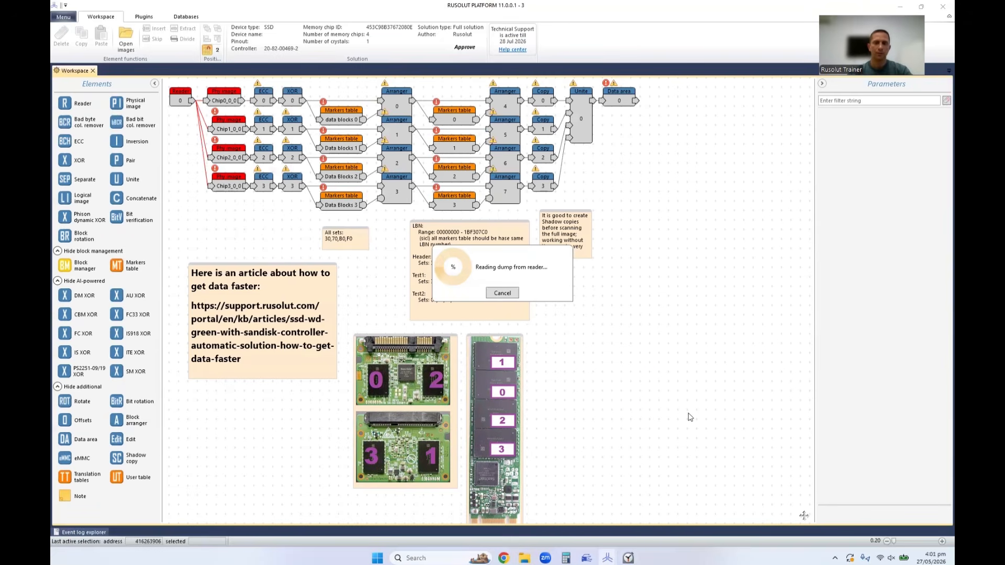
left_click(628, 558)
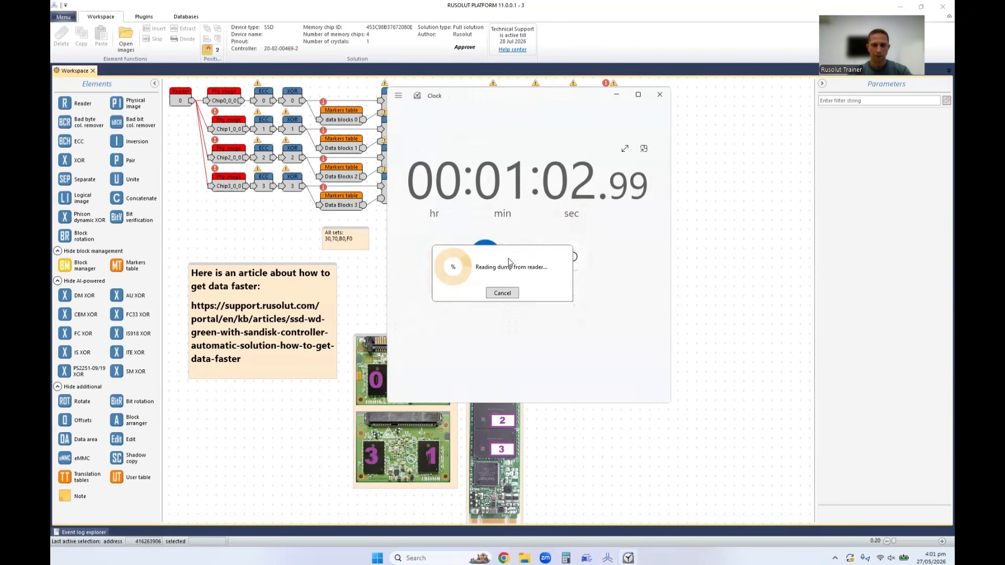
left_click(572, 255)
left_click(491, 260)
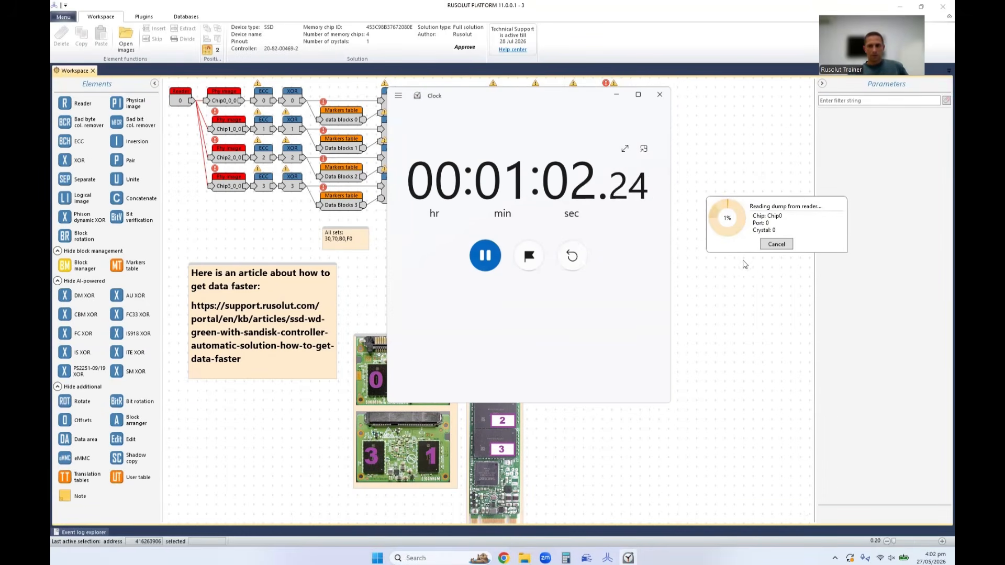
Cancel the Chip0 reading after about one minute, stop the stopwatch, and close the Clock app.
left_click(776, 244)
left_click(813, 253)
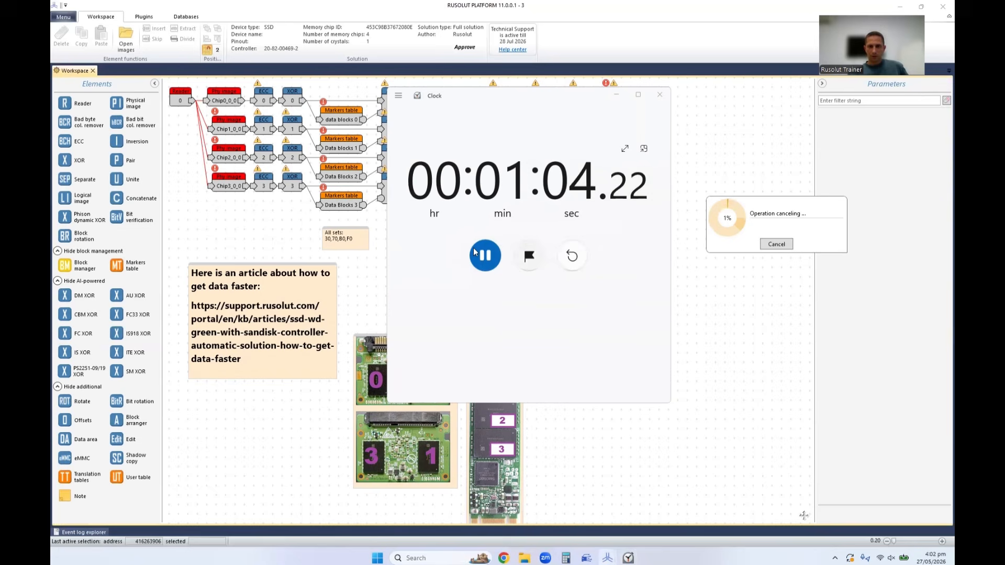
left_click(482, 256)
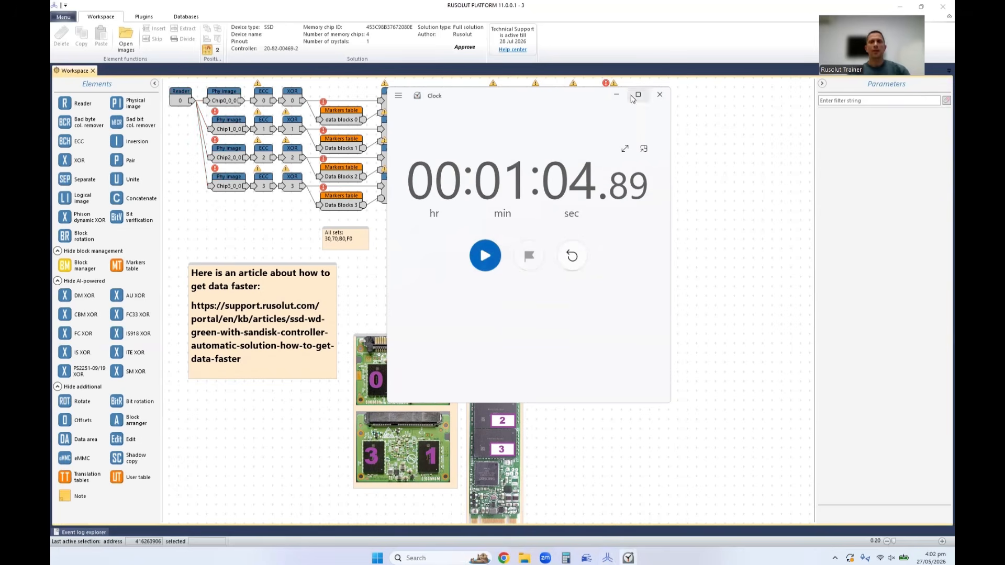
left_click(660, 94)
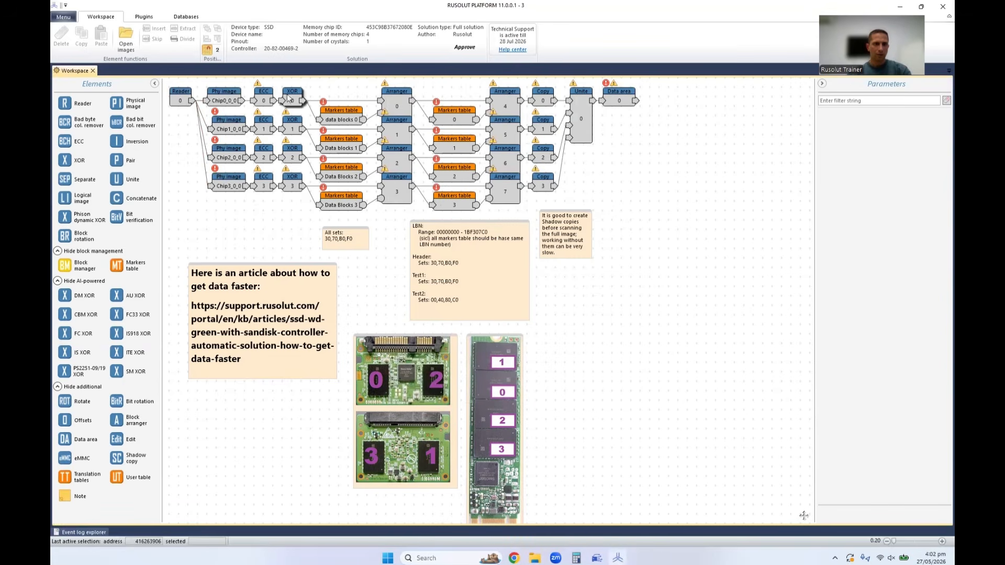
Rebuild ECC 0's ECC map from address 408379392 and examine the correctable and uncorrectable errors in the newly read block.
left_click(264, 97)
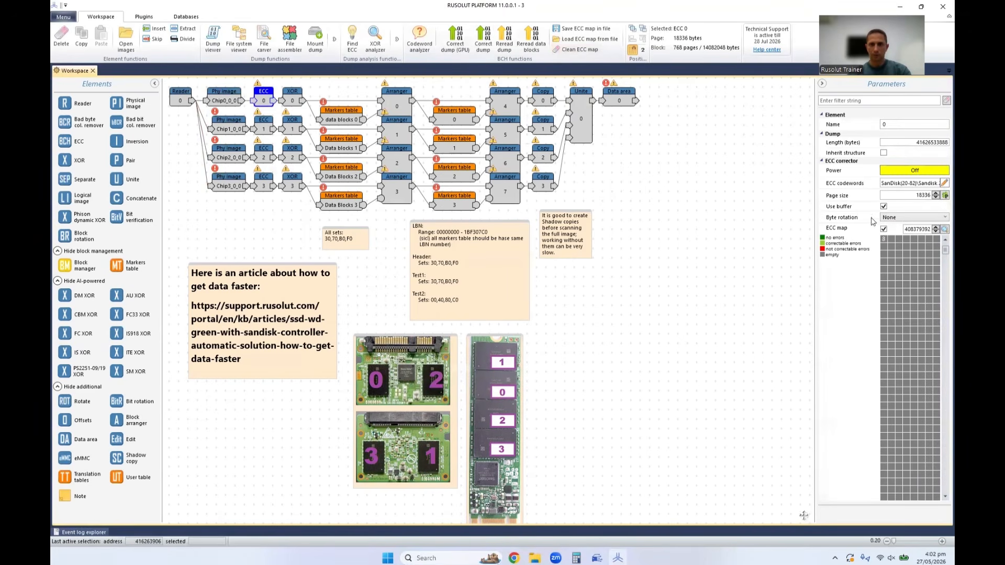
left_click(916, 229)
left_click(942, 231)
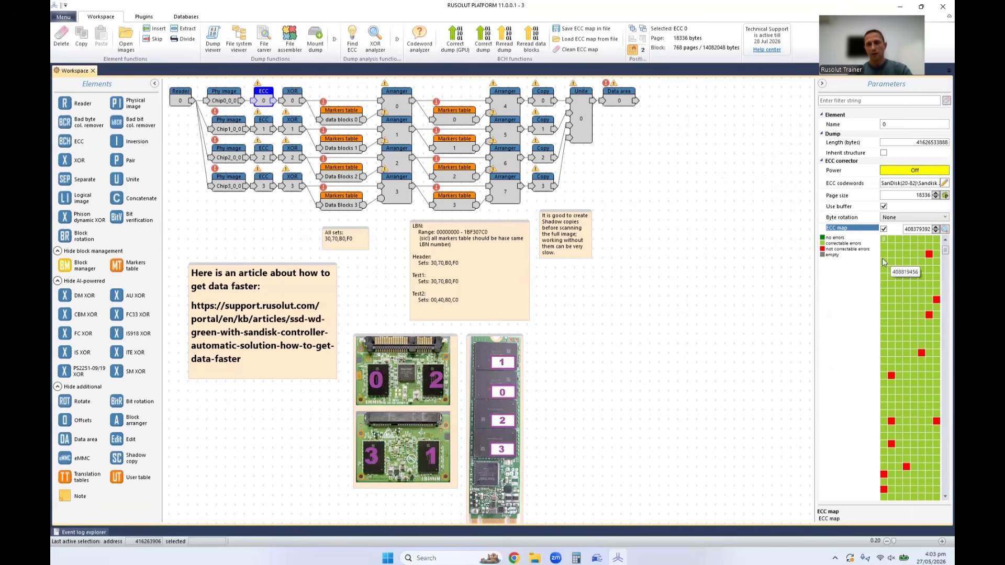
mouse_move(901, 254)
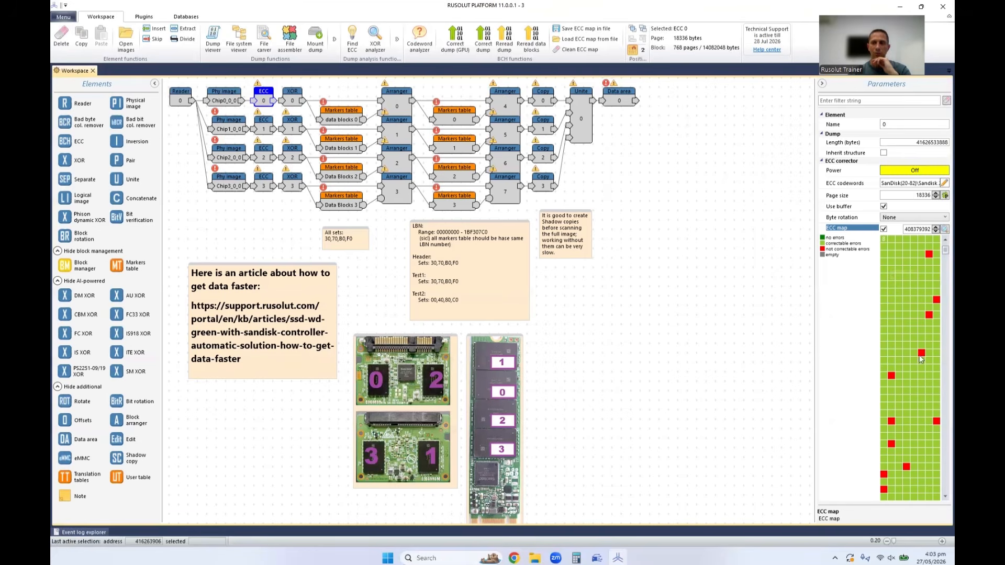
mouse_move(896, 398)
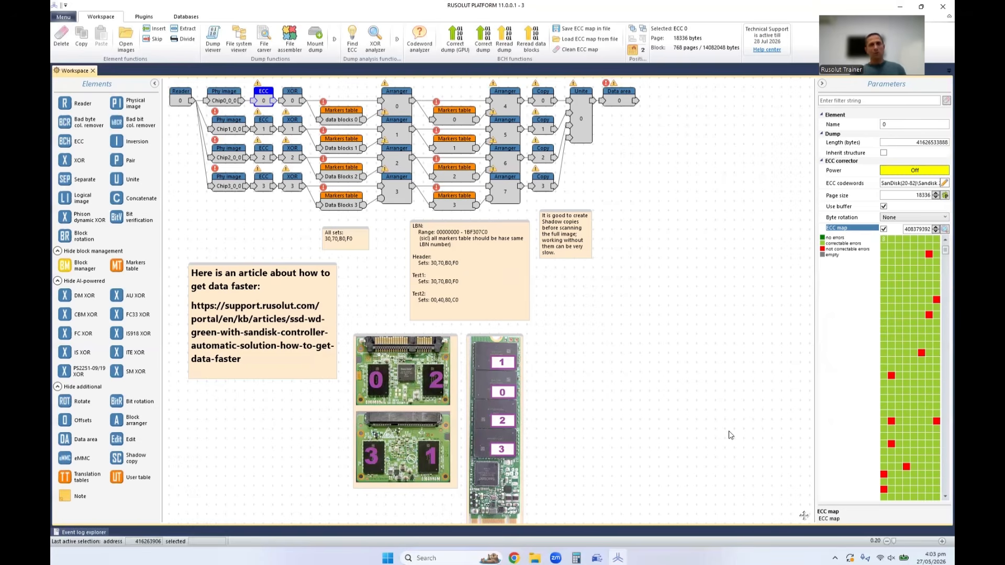
Restart the Chip0 reading, run fine-tuning with RR - 13 and the Default range, and close the window without applying the values.
left_click(186, 99)
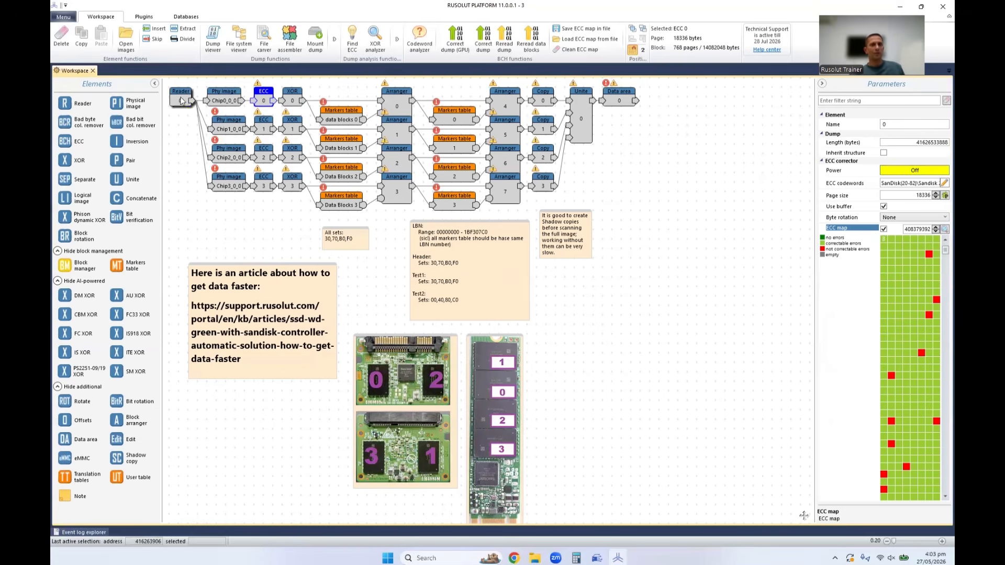
left_click(401, 43)
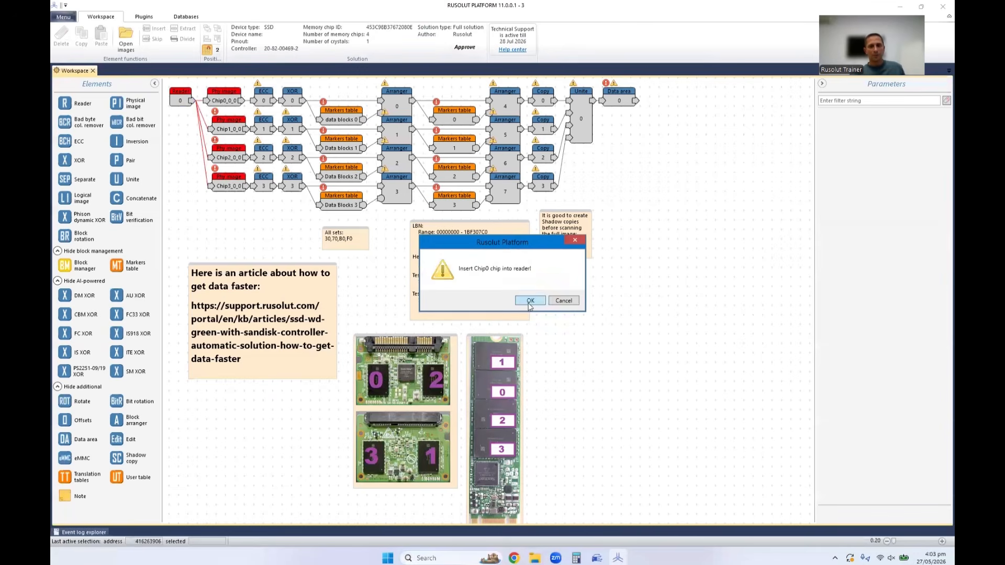
left_click(530, 306)
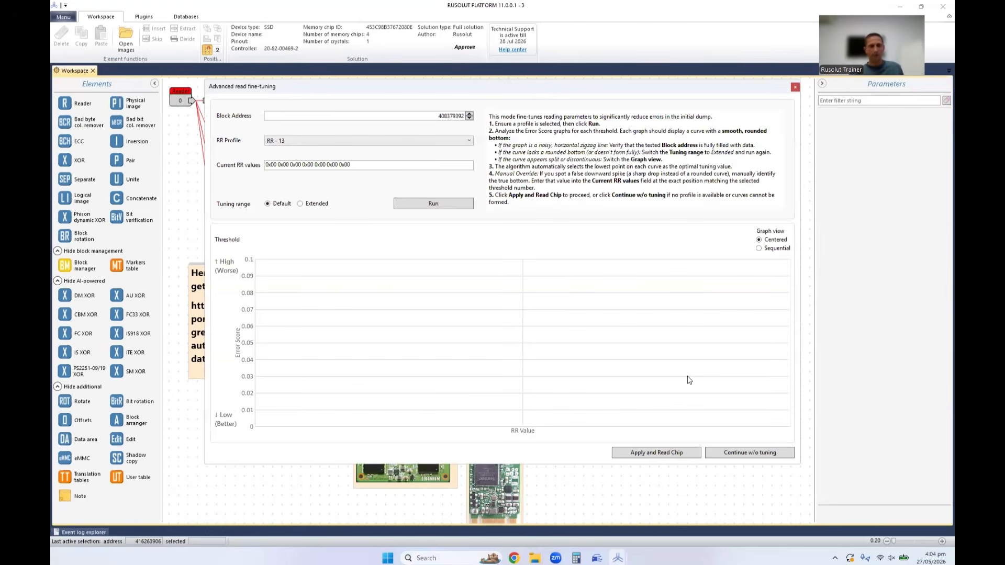
left_click(428, 203)
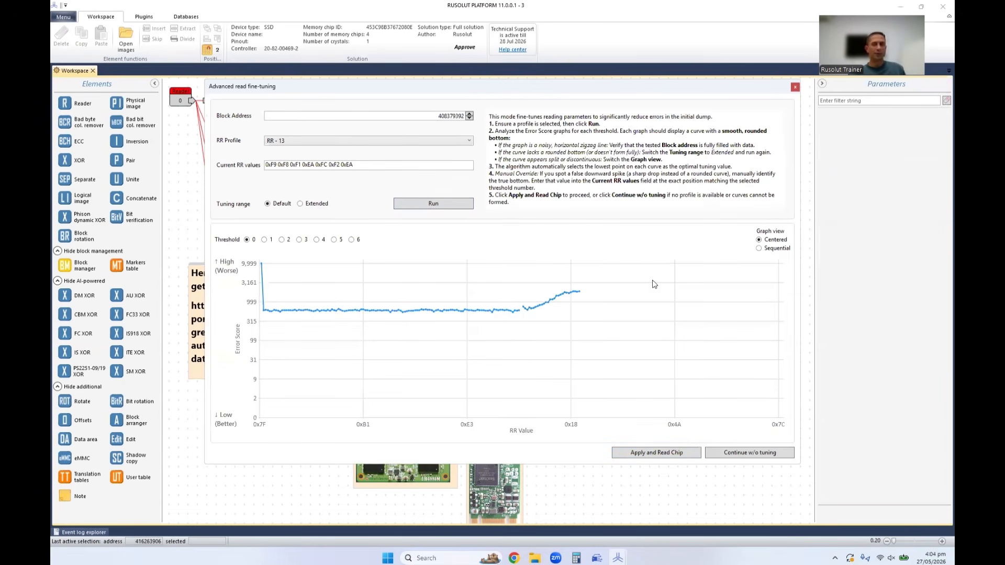
left_click(795, 87)
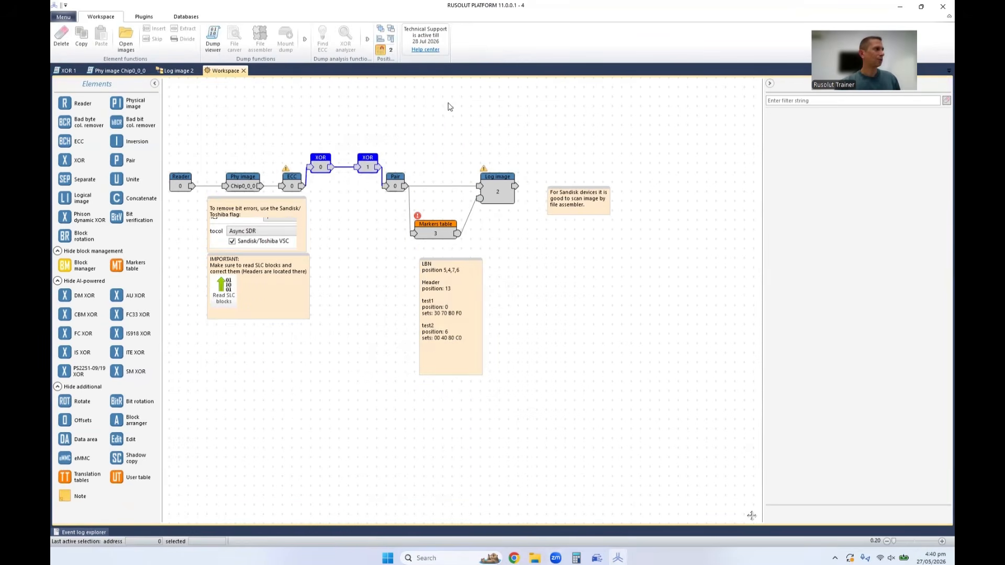
left_click(457, 106)
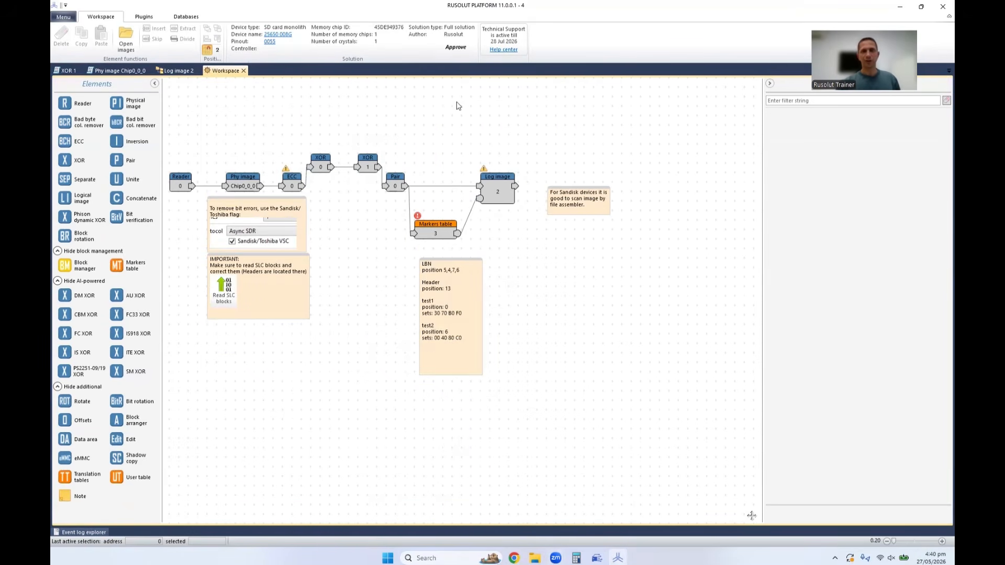